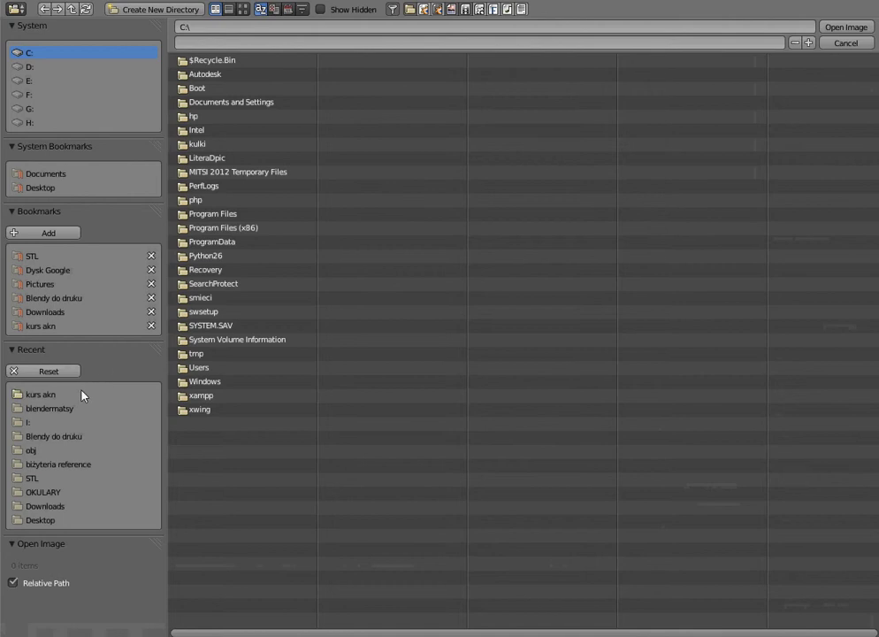
# Step: Load giraffe.jpg from the kurs akn folder as the first background image
pyautogui.click(84, 395)
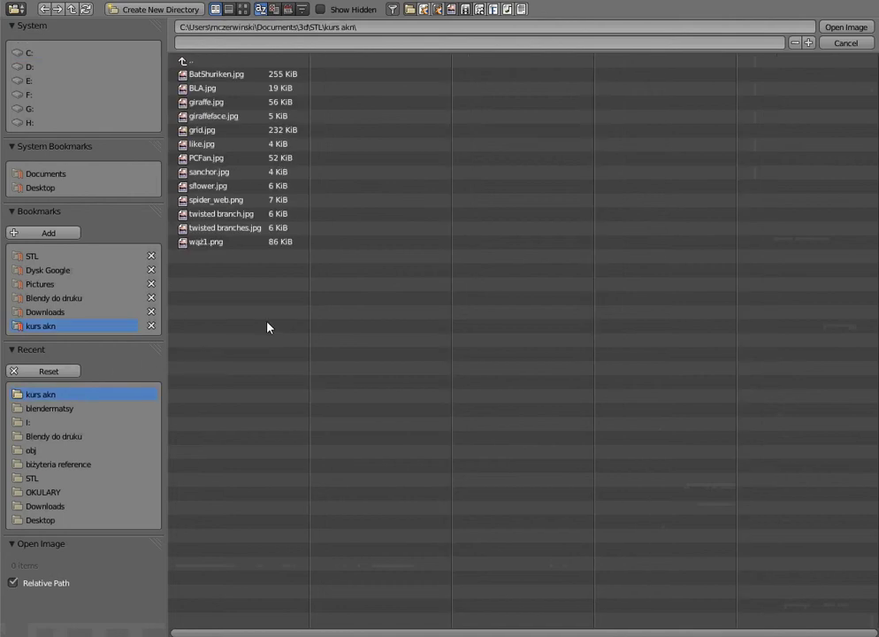
pyautogui.doubleClick(245, 104)
# Step: Add a second background image entry and load giraffe.jpg from the kurs akn folder into it
pyautogui.scroll(-6, 685, 389)
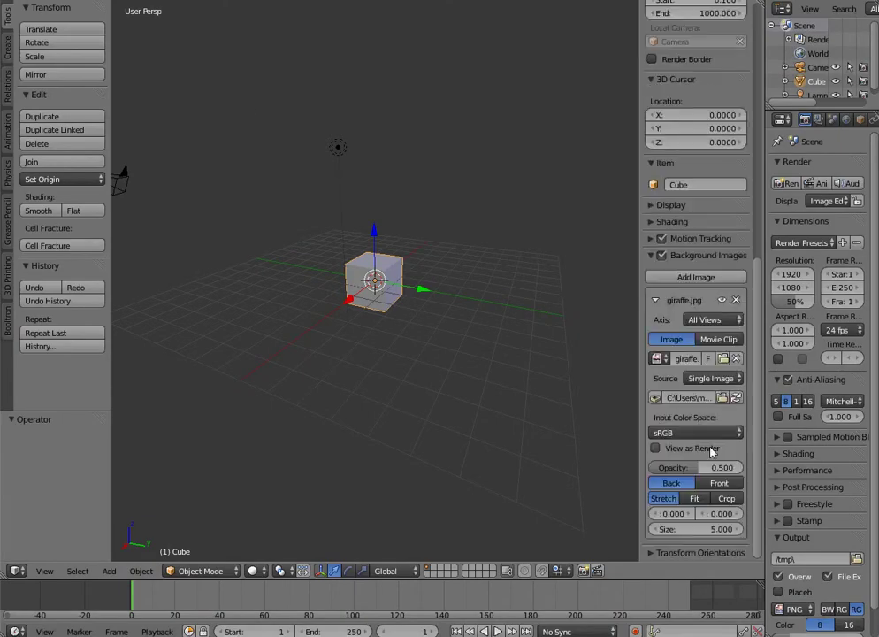
pyautogui.click(698, 278)
pyautogui.scroll(-2, 699, 398)
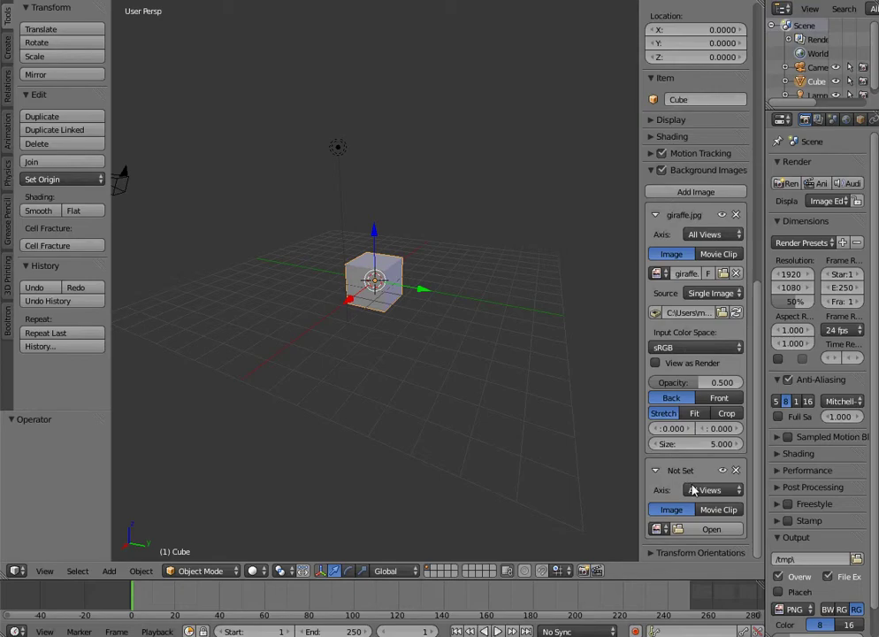
pyautogui.click(710, 529)
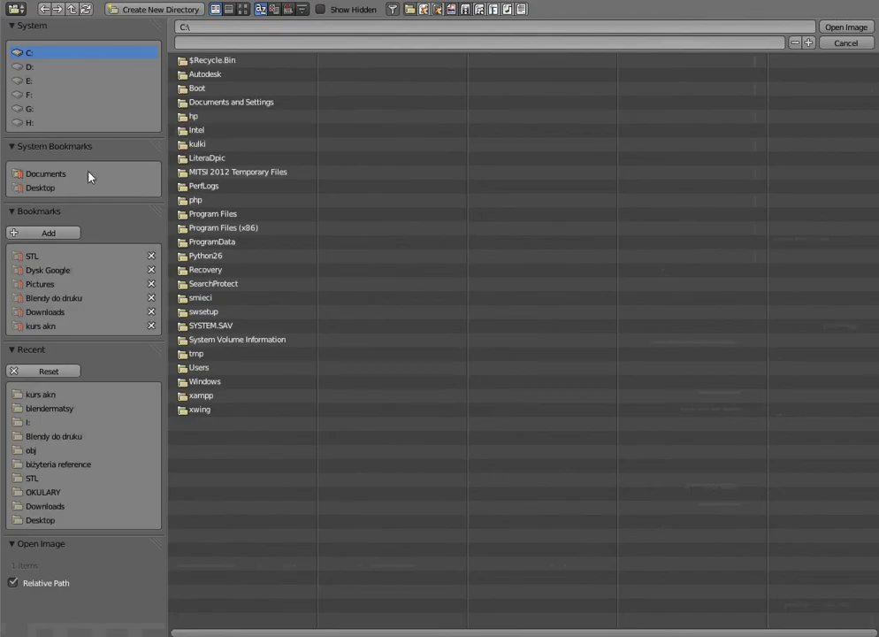
pyautogui.click(73, 395)
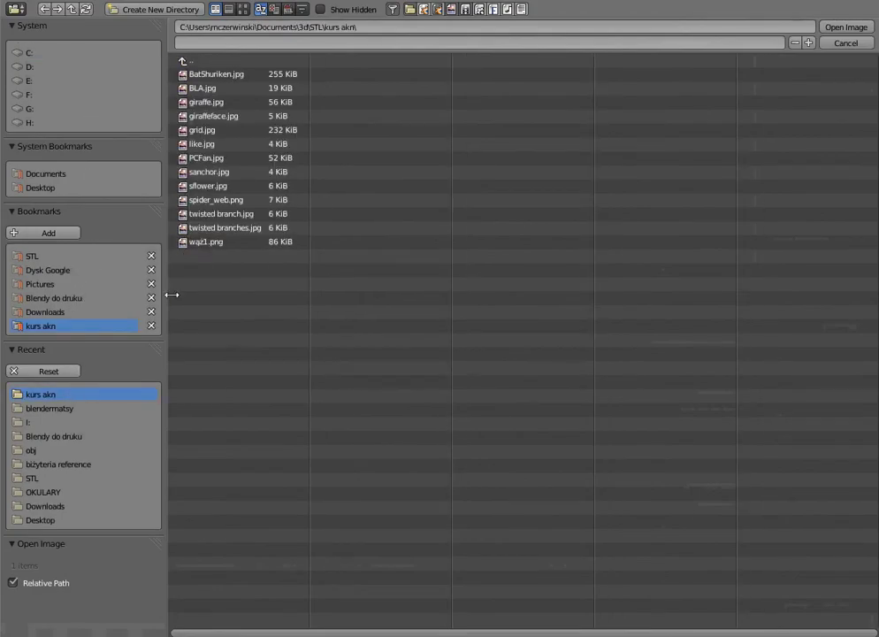
pyautogui.doubleClick(203, 113)
# Step: Add a third background image entry and load giraffe.jpg from the kurs akn folder into it
pyautogui.scroll(-5, 687, 408)
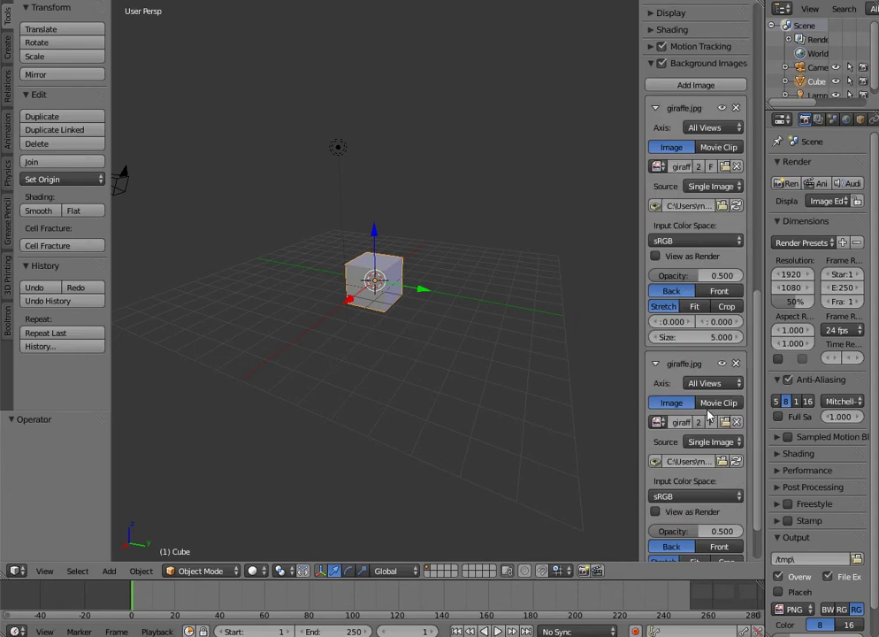
pyautogui.click(693, 24)
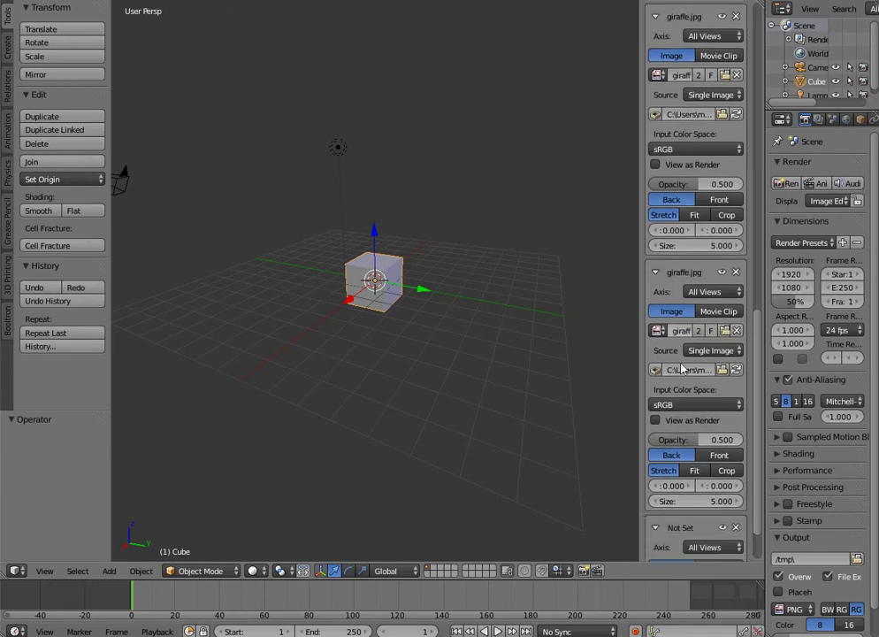
pyautogui.scroll(-3, 707, 530)
pyautogui.click(709, 534)
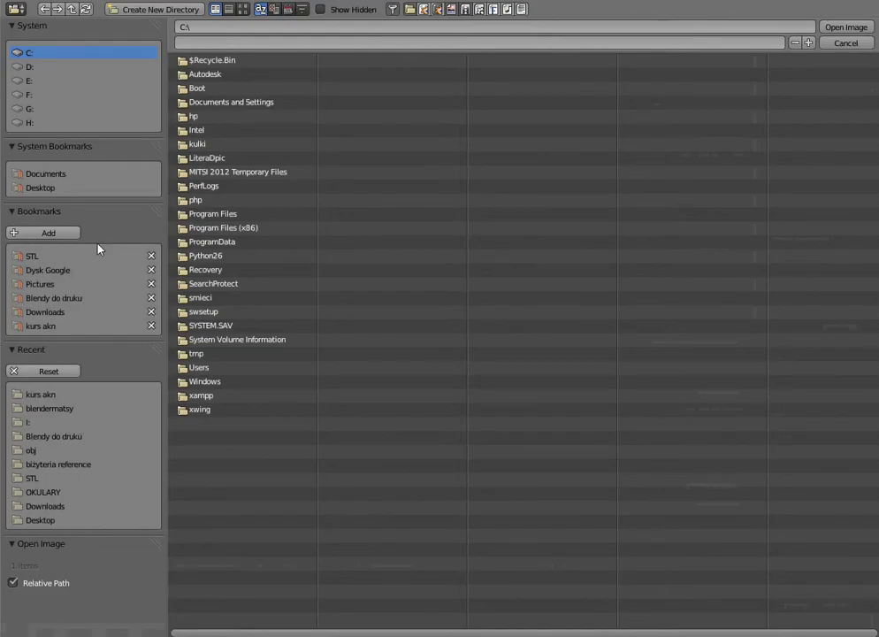
pyautogui.click(81, 398)
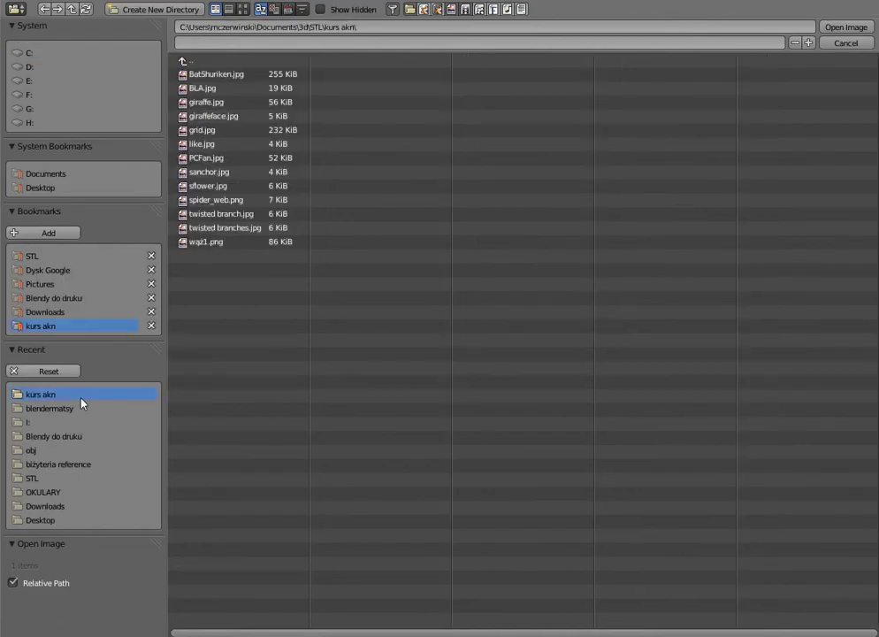
pyautogui.click(223, 101)
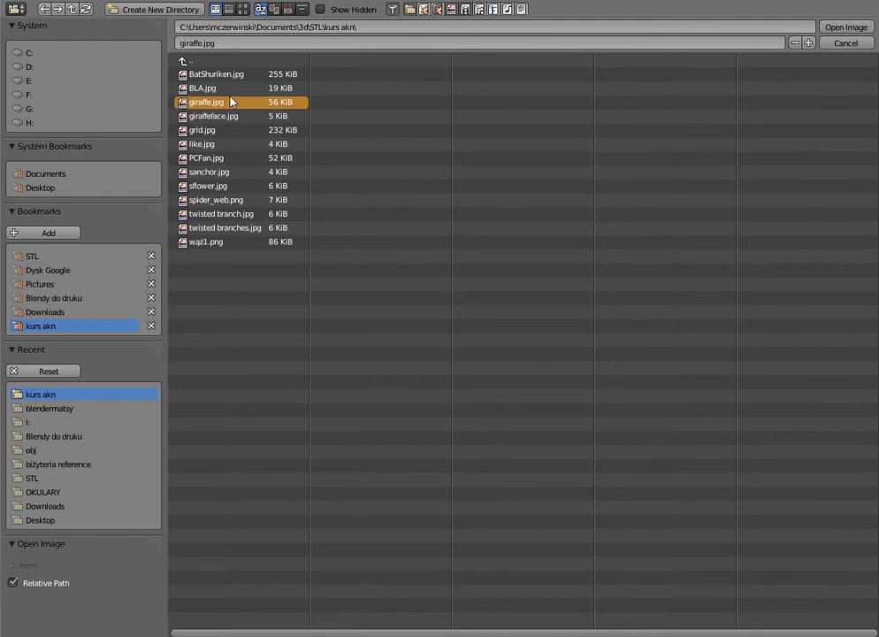
pyautogui.doubleClick(227, 101)
# Step: Assign the first background image to the Top view axis and the second one to Right
pyautogui.scroll(6, 707, 266)
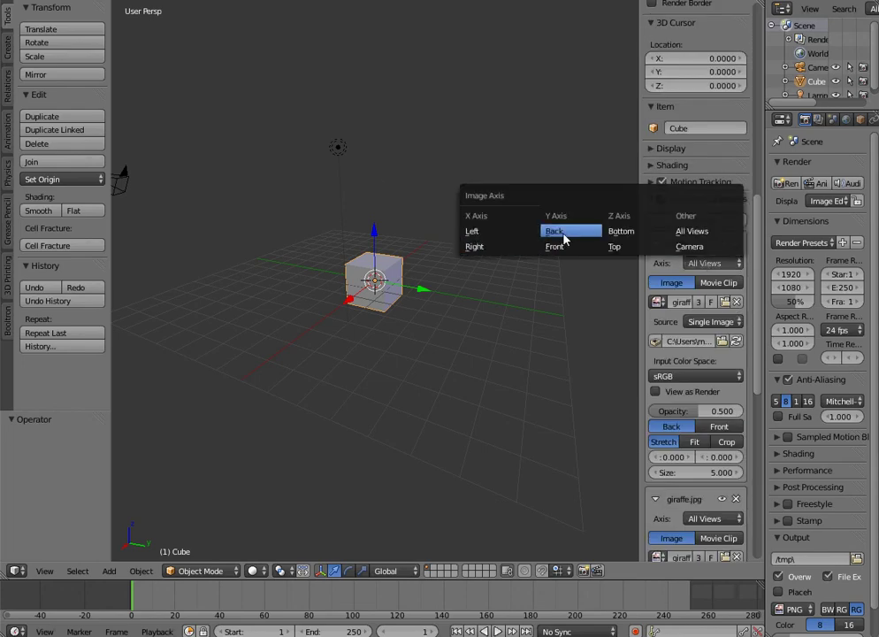
pyautogui.click(610, 248)
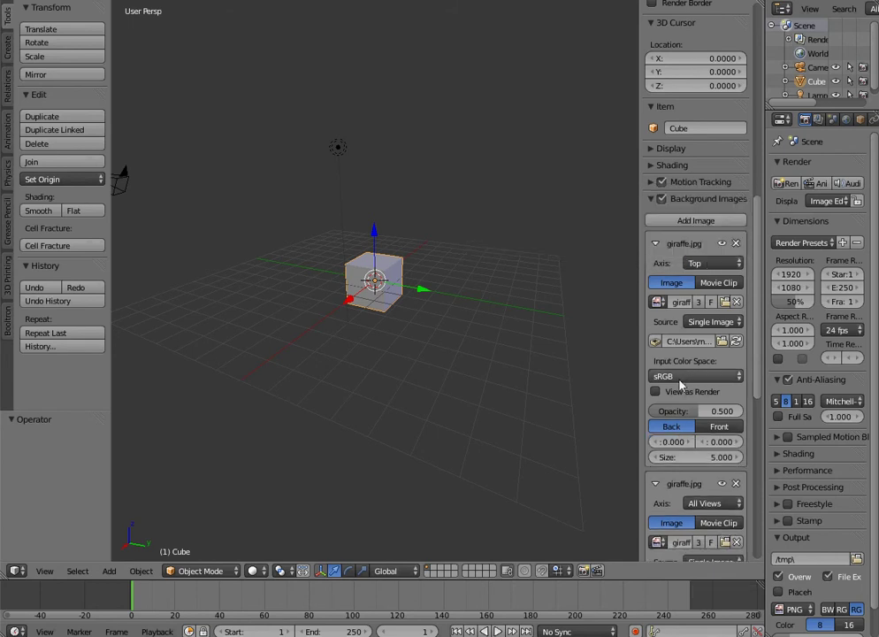
pyautogui.click(704, 504)
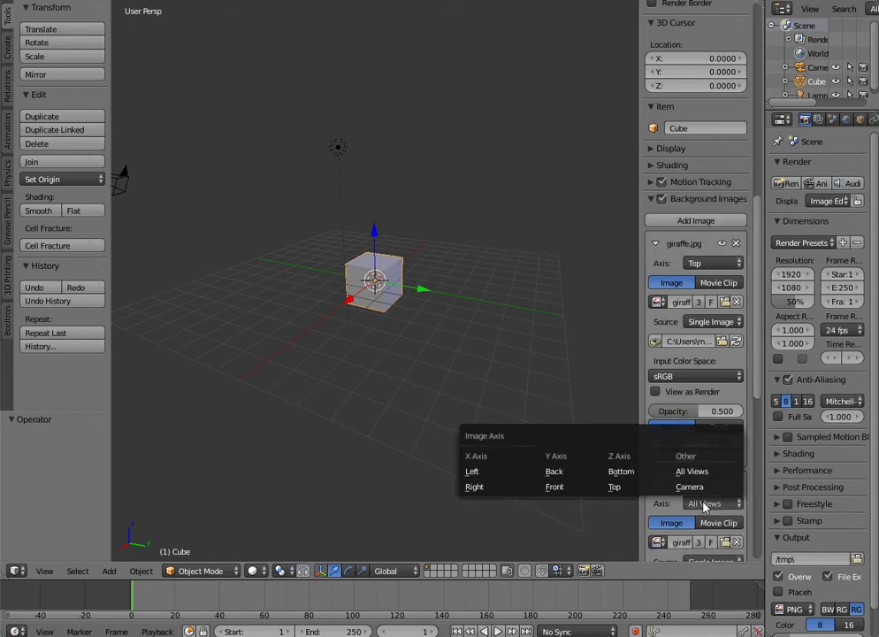
pyautogui.click(530, 488)
# Step: Assign the third background image to the Front view axis
pyautogui.scroll(-1, 716, 400)
pyautogui.scroll(-10, 716, 400)
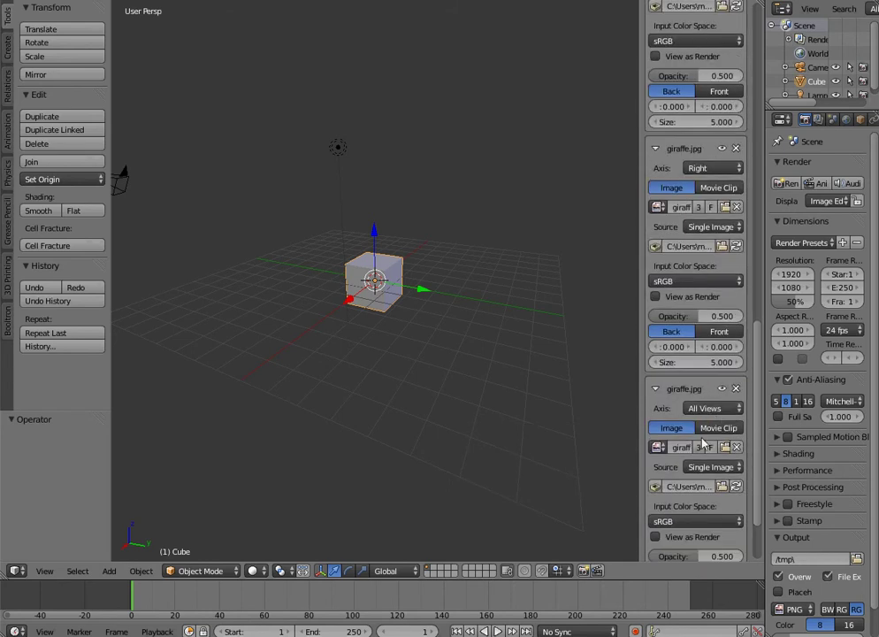
pyautogui.click(708, 408)
pyautogui.click(554, 392)
# Step: Switch to the top orthographic view and set the Top background image's horizontal offset to 2.2
pyautogui.scroll(3, 665, 369)
pyautogui.scroll(6, 664, 370)
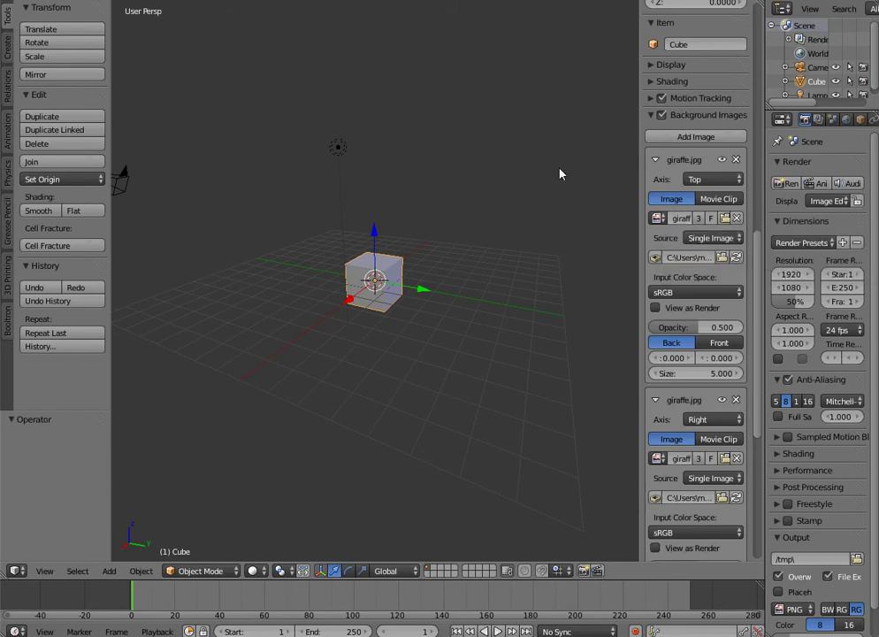
pyautogui.press('KP_7')
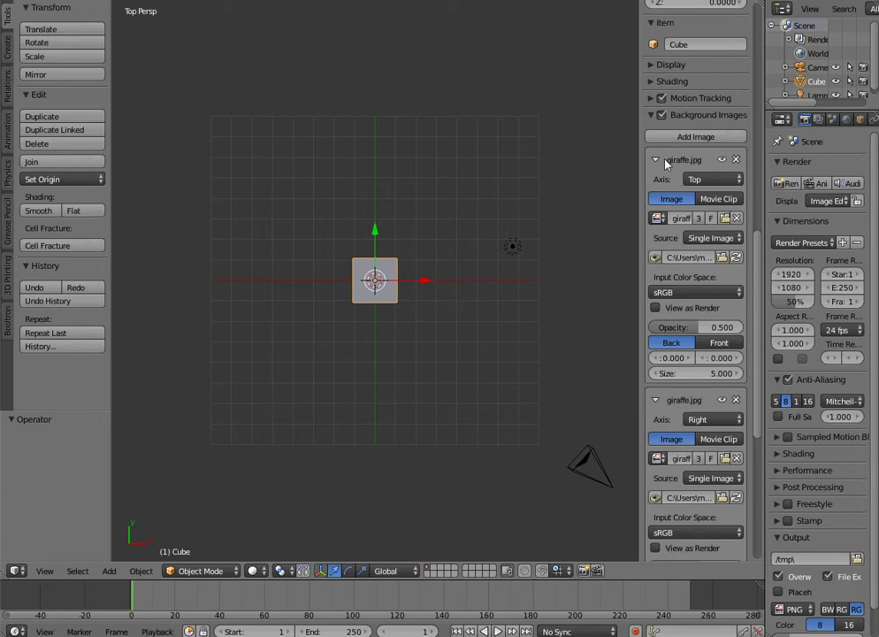
pyautogui.press('KP_5')
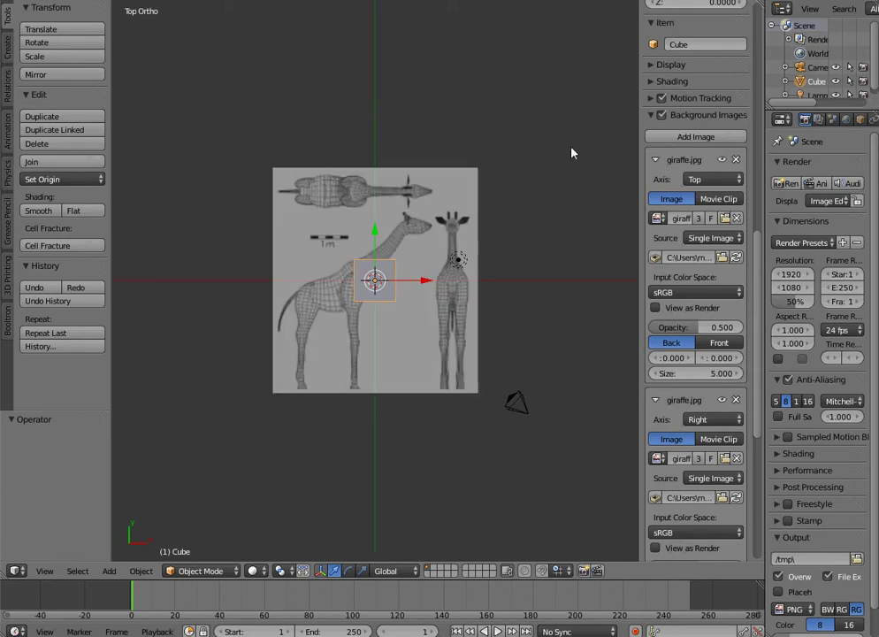
pyautogui.scroll(4, 404, 236)
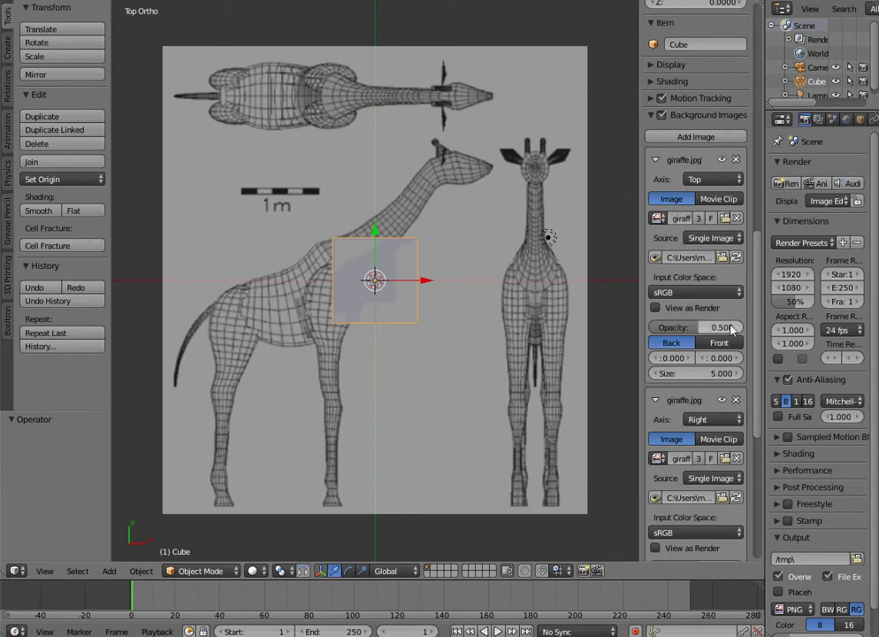
pyautogui.moveTo(681, 360); pyautogui.dragTo(775, 361)
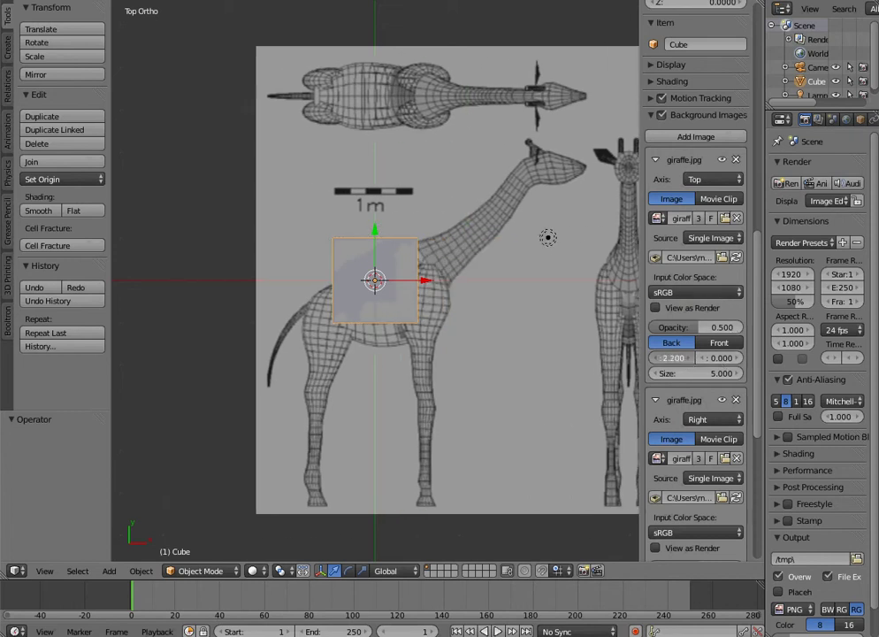
# Step: Set the Top background image's vertical offset to -3.95 to centre the top-down giraffe on the X axis
pyautogui.moveTo(714, 357)
pyautogui.mouseDown()
pyautogui.moveTo(831, 357)
pyautogui.moveTo(707, 359)
pyautogui.mouseUp()
pyautogui.click(704, 359)
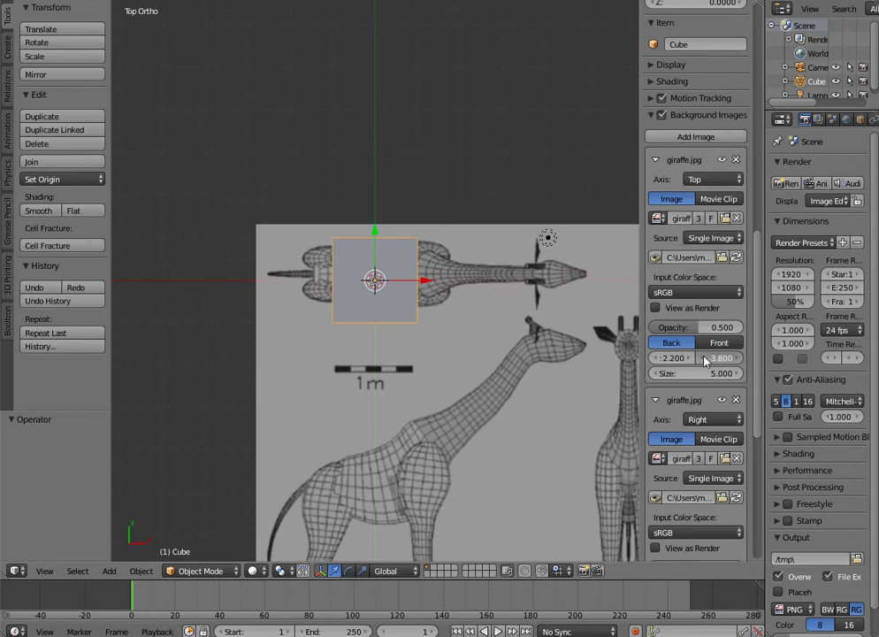
pyautogui.click(704, 359)
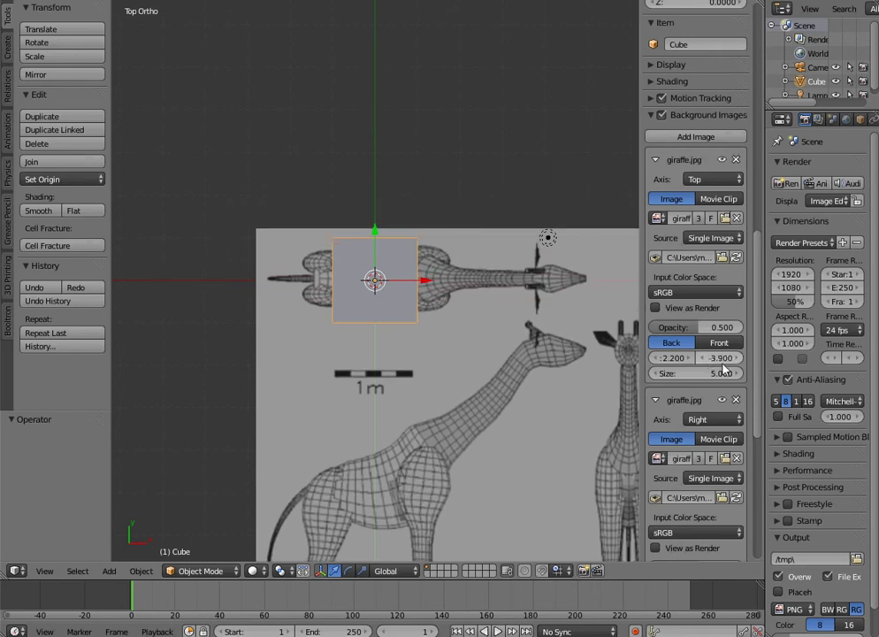
pyautogui.click(706, 358)
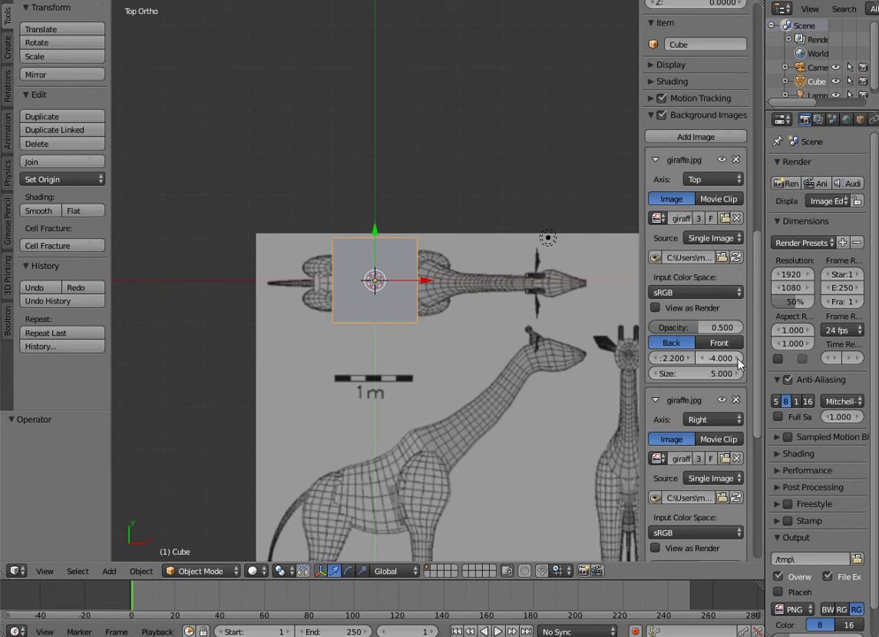
pyautogui.click(738, 359)
pyautogui.click(723, 357)
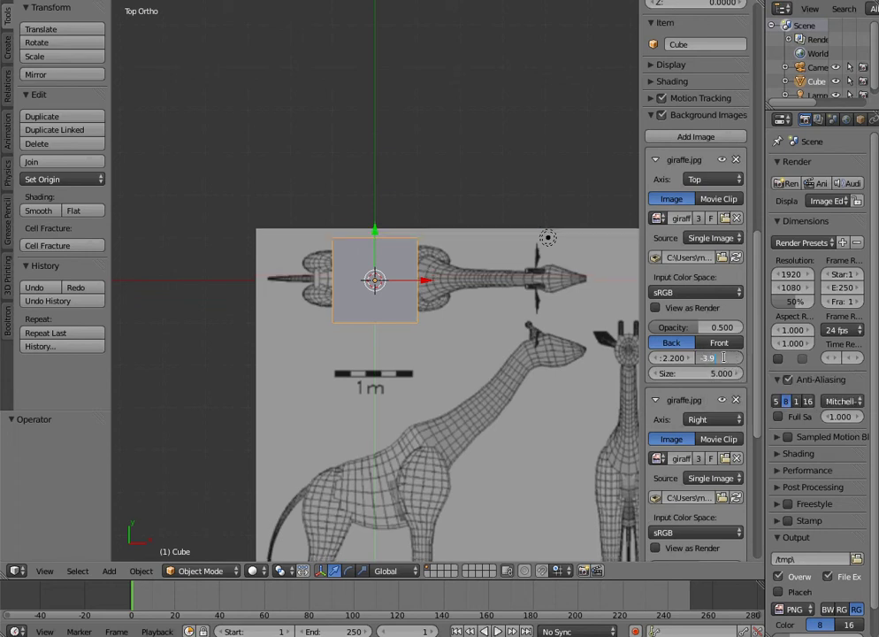
pyautogui.press('Return')
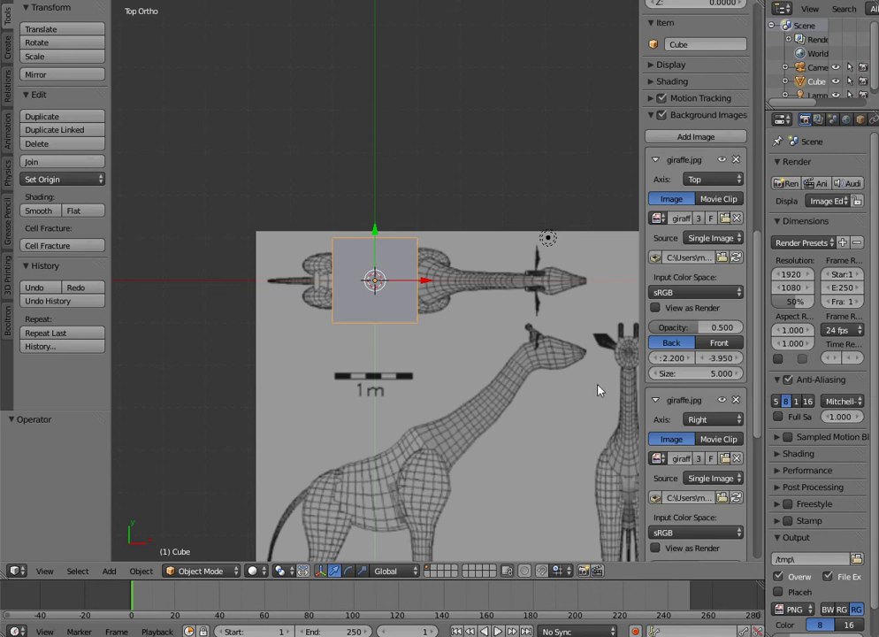
# Step: Switch to the front view and offset the Front background image 2.2 horizontally and 0.2 vertically
pyautogui.scroll(-2, 695, 347)
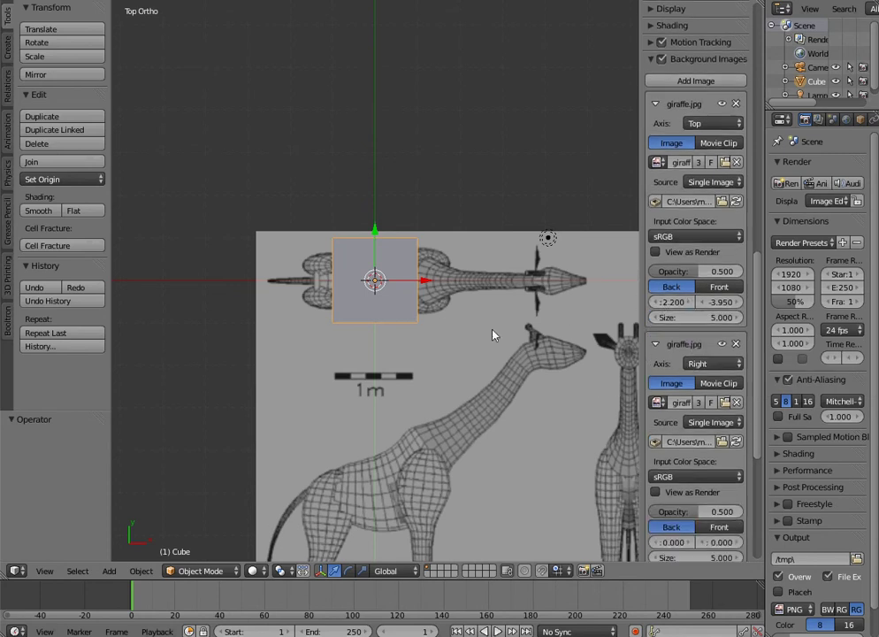
pyautogui.press('KP_1')
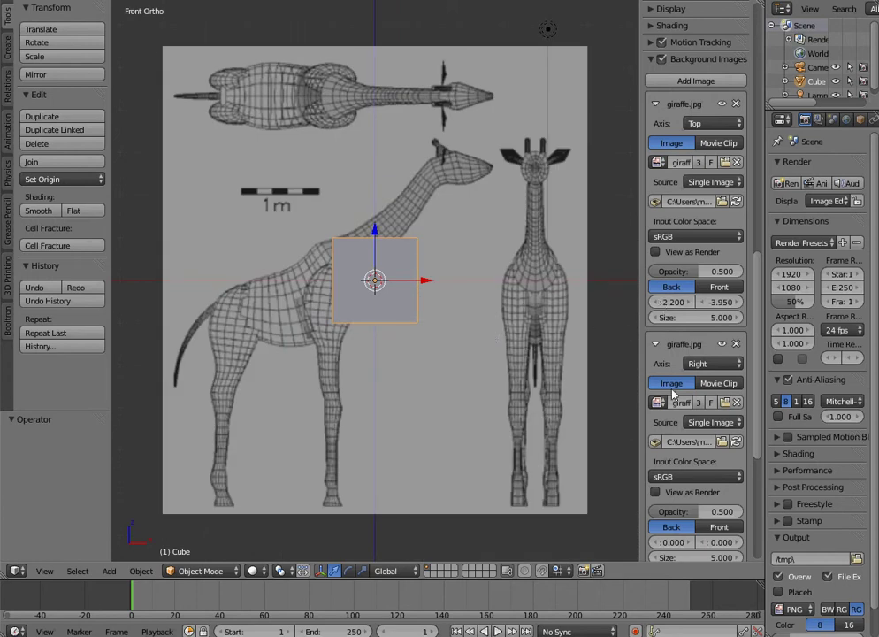
pyautogui.scroll(-5, 692, 414)
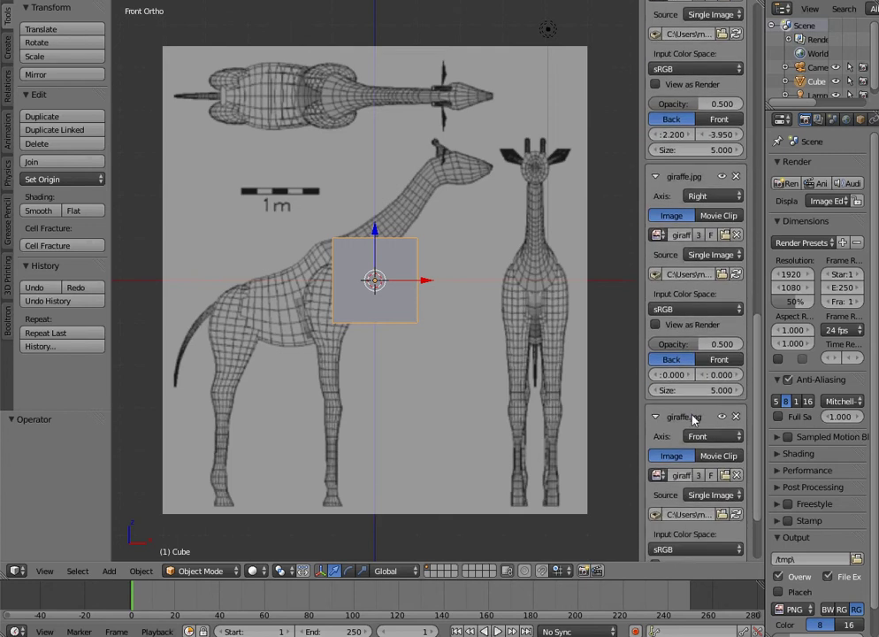
pyautogui.scroll(-3, 692, 420)
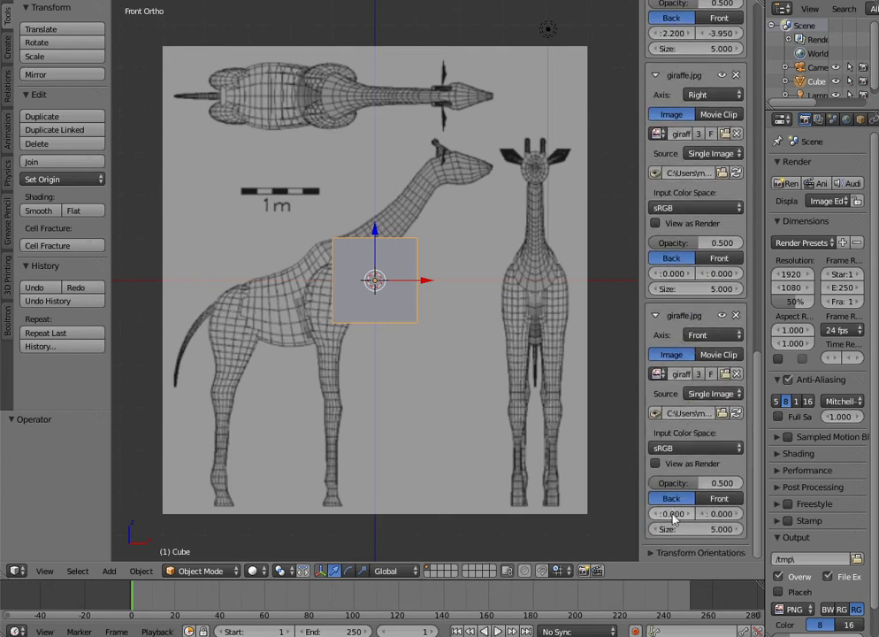
pyautogui.moveTo(673, 520); pyautogui.dragTo(766, 519)
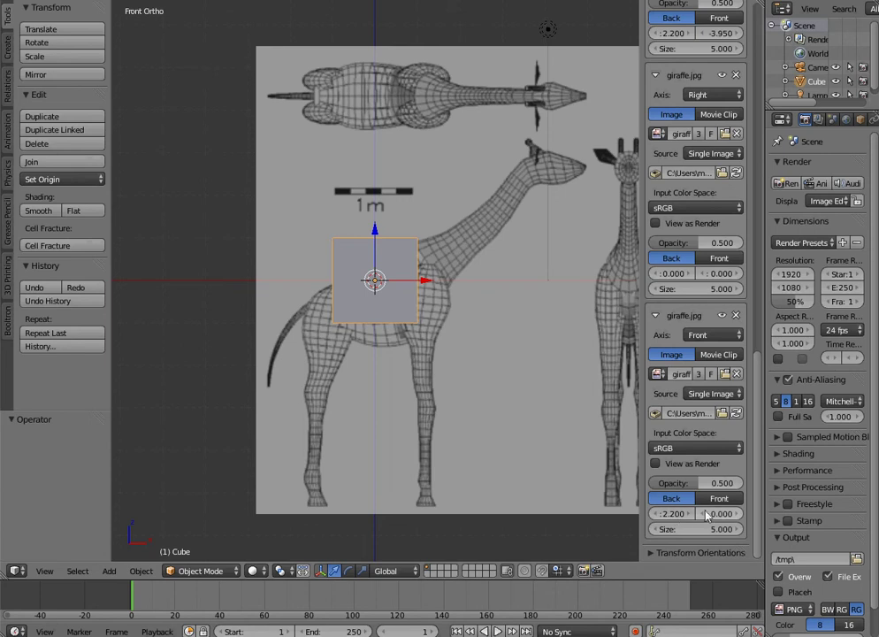
pyautogui.moveTo(708, 515)
pyautogui.mouseDown()
pyautogui.moveTo(700, 516)
pyautogui.moveTo(717, 515)
pyautogui.mouseUp()
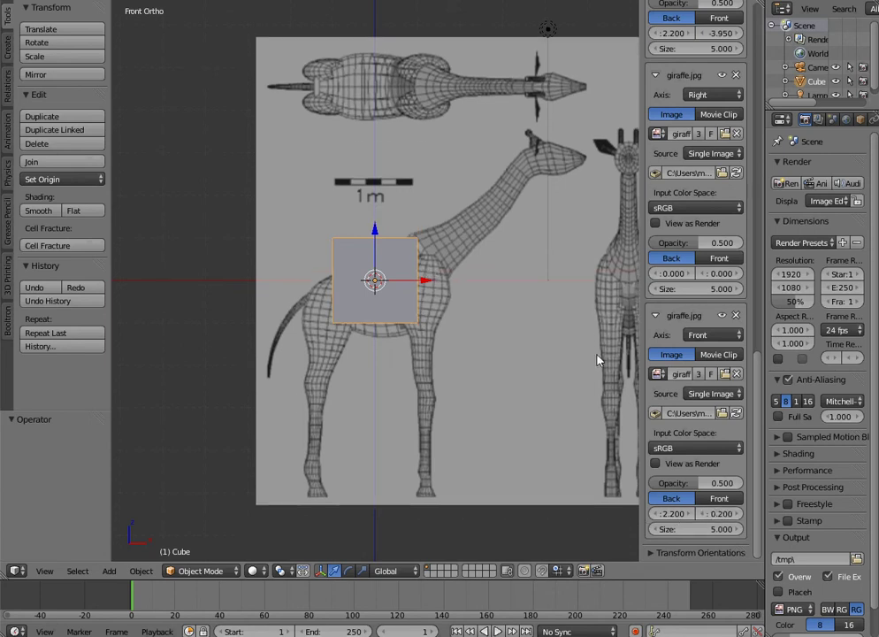
# Step: Switch to the right orthographic view
pyautogui.press('KP_3')
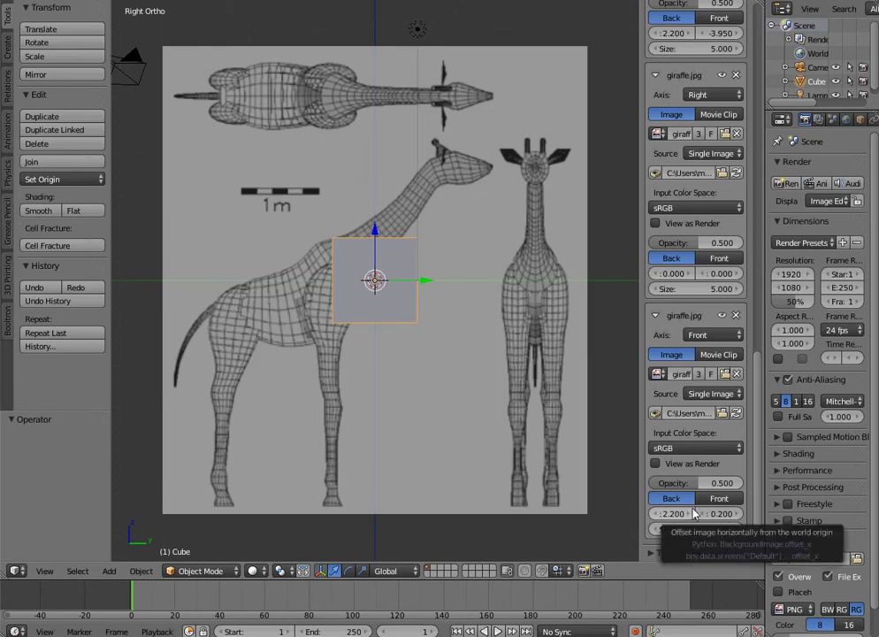
pyautogui.moveTo(728, 519)
pyautogui.mouseDown()
pyautogui.moveTo(710, 519)
pyautogui.moveTo(728, 519)
pyautogui.mouseUp()
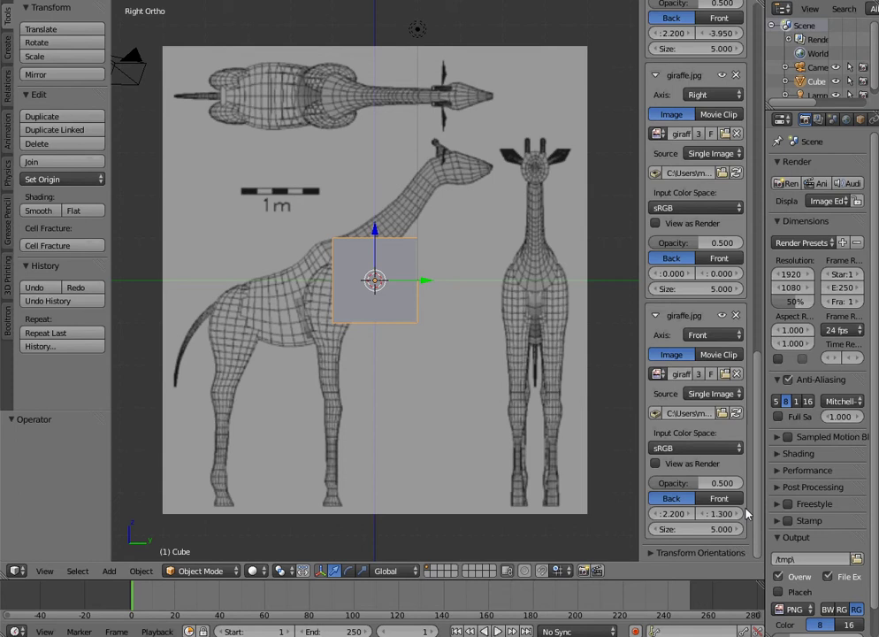
pyautogui.click(719, 514)
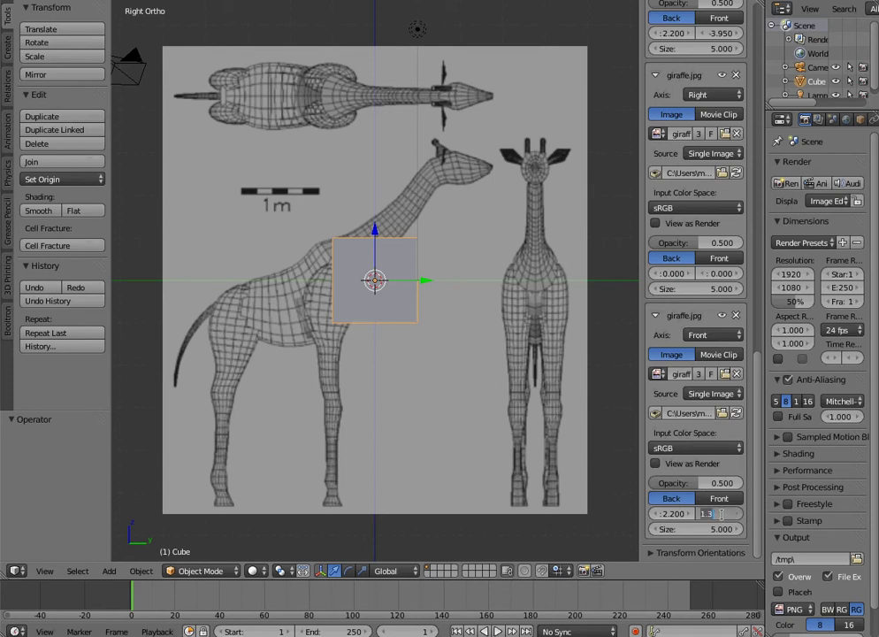
pyautogui.write('0.2')
pyautogui.press('Return')
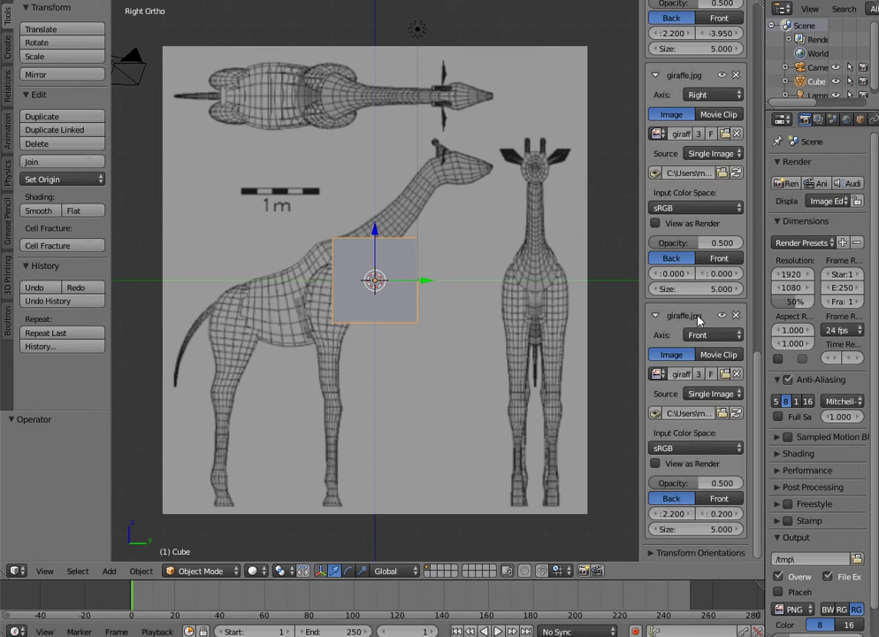
# Step: Offset the Right background image 0.2 vertically and -3.8 horizontally so the front-facing giraffe is centred on the cube
pyautogui.moveTo(720, 275); pyautogui.dragTo(657, 280)
pyautogui.click(669, 273)
pyautogui.write('-2.3')
pyautogui.press('Return')
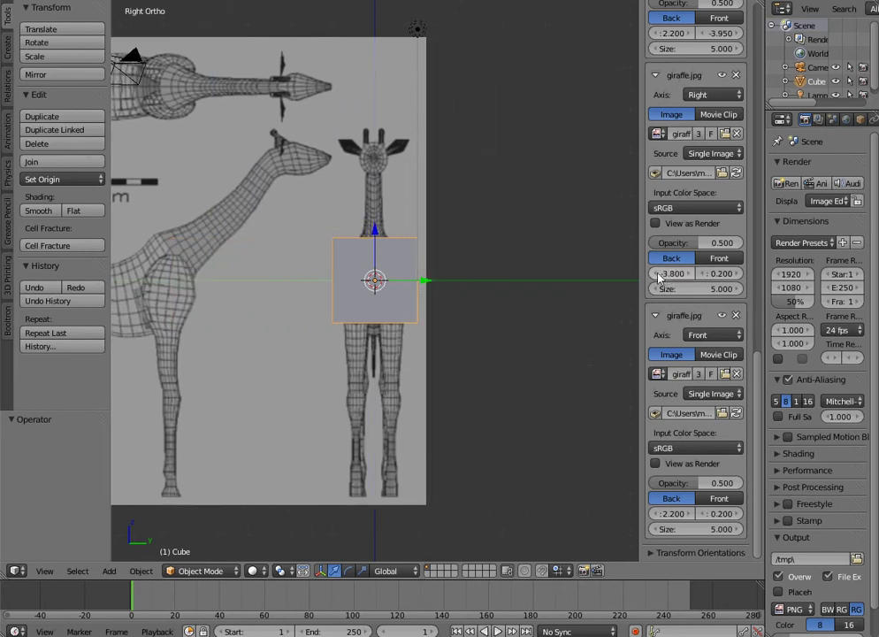
# Step: Set the Right background image's horizontal offset to -3.75
pyautogui.click(664, 273)
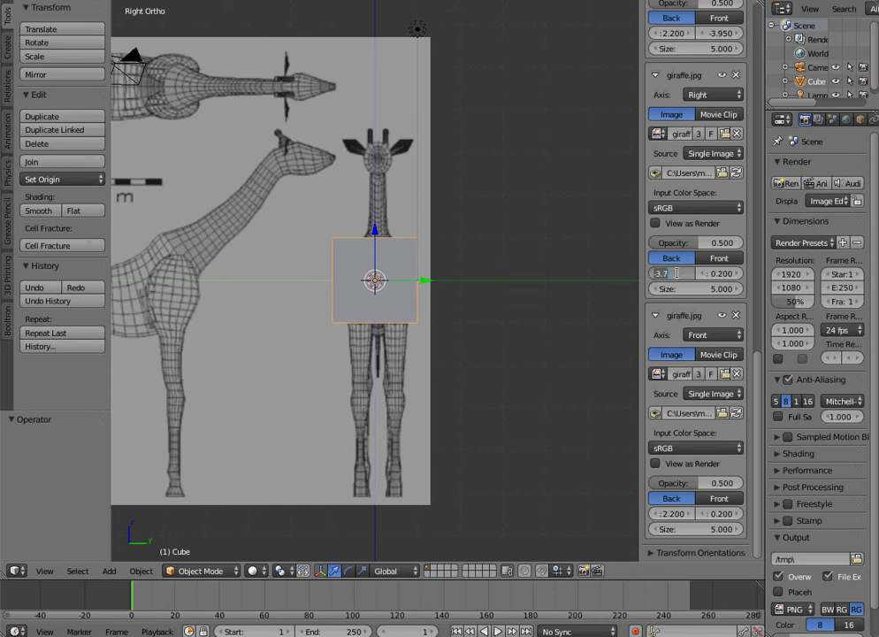
pyautogui.write('-3')
pyautogui.press('Return')
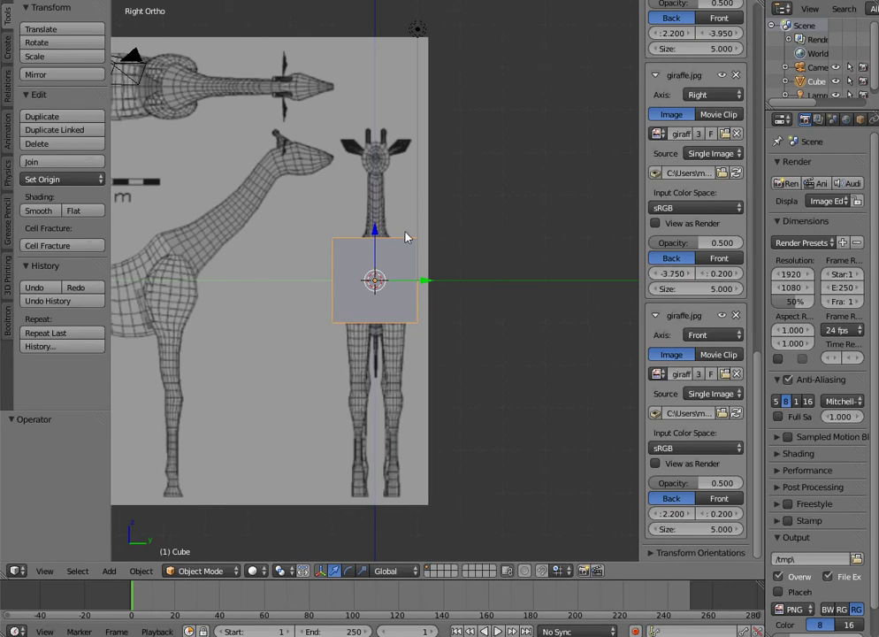
# Step: Subdivide the whole cube once in Edit Mode from the top view
pyautogui.press('KP_7')
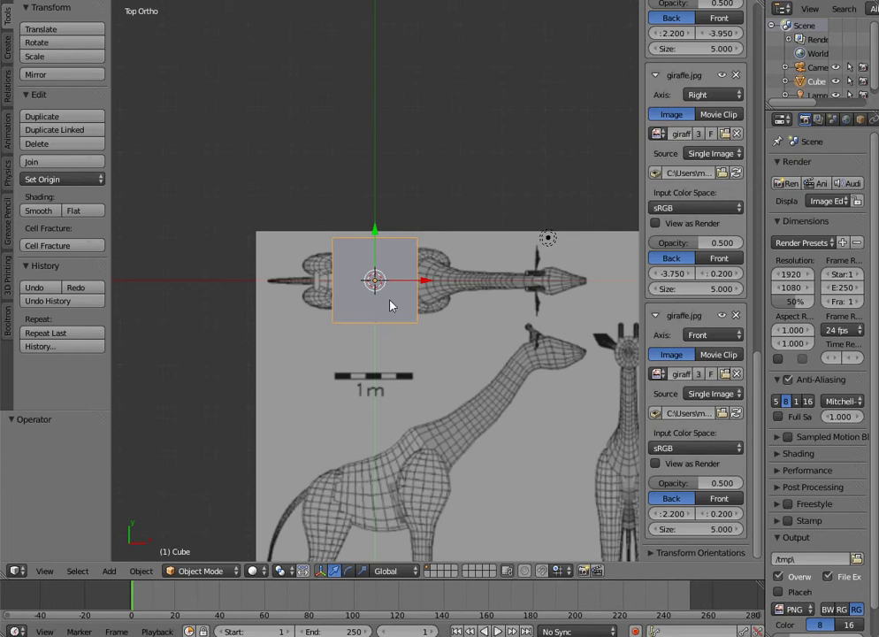
pyautogui.press('Tab')
pyautogui.click(69, 254)
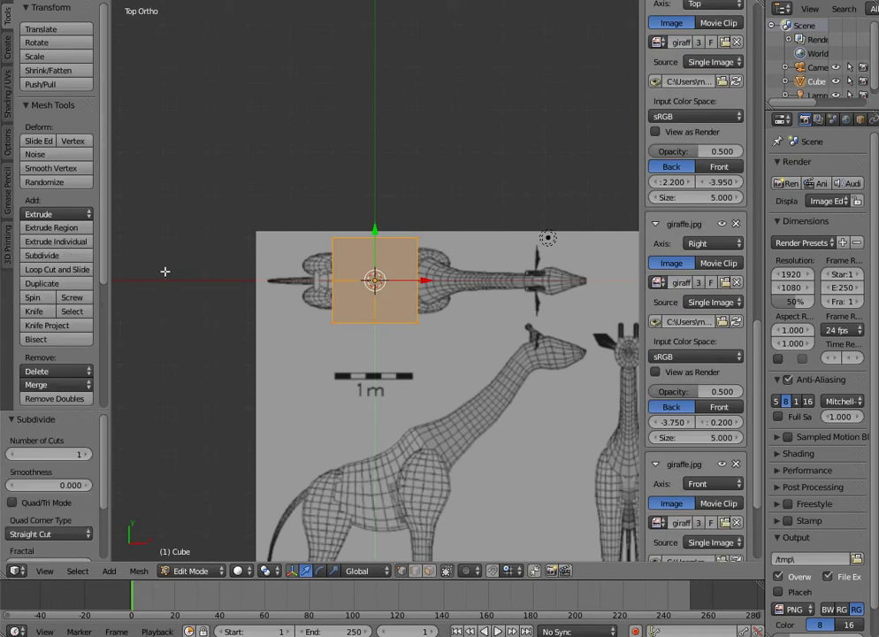
# Step: Show the mesh as wireframe and delete the faces of the cube's positive-Y half
pyautogui.scroll(4, 334, 309)
pyautogui.rightClick(287, 279)
pyautogui.keyDown('shift'); pyautogui.rightClick(375, 280); pyautogui.keyUp('shift')
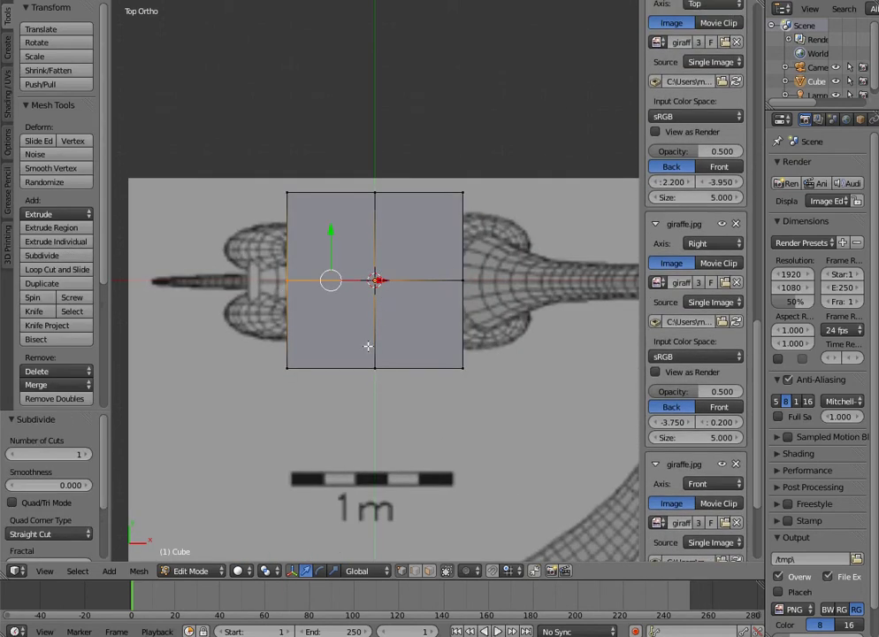
pyautogui.keyDown('shift'); pyautogui.rightClick(453, 267); pyautogui.keyUp('shift')
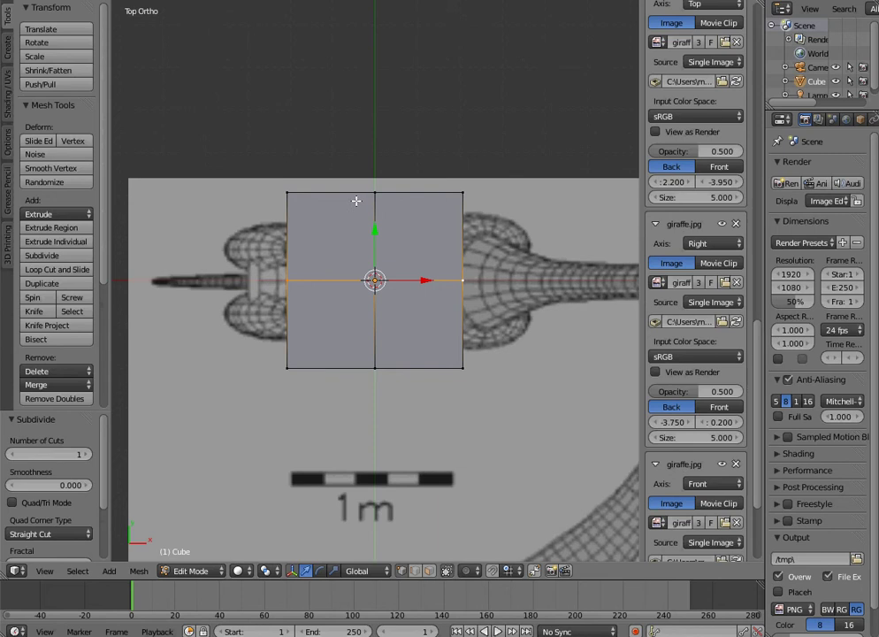
pyautogui.press('z')
pyautogui.moveTo(371, 150)
pyautogui.keyDown('ctrl'); pyautogui.mouseDown()
pyautogui.moveTo(213, 200)
pyautogui.moveTo(221, 239)
pyautogui.moveTo(484, 97)
pyautogui.moveTo(493, 113)
pyautogui.mouseUp(); pyautogui.keyUp('ctrl')
pyautogui.press('x')
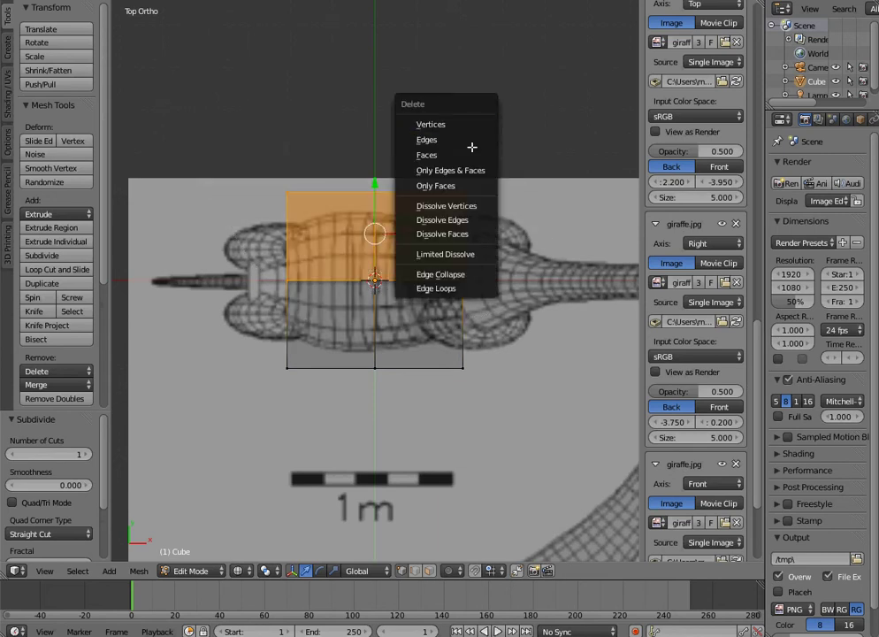
pyautogui.click(469, 155)
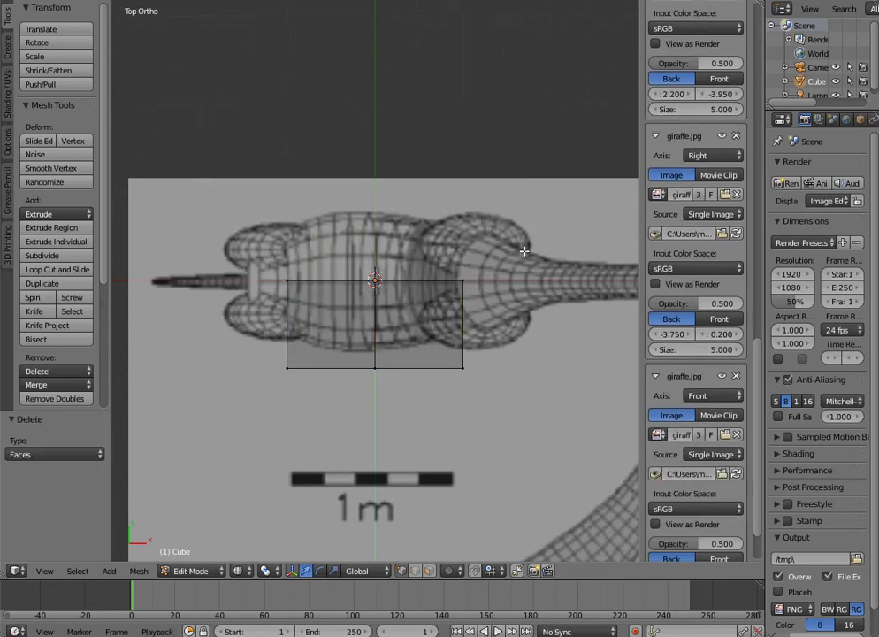
# Step: Add a Mirror modifier to the half cube, mirroring on Y instead of X, and show the object in solid shading
pyautogui.press('Tab')
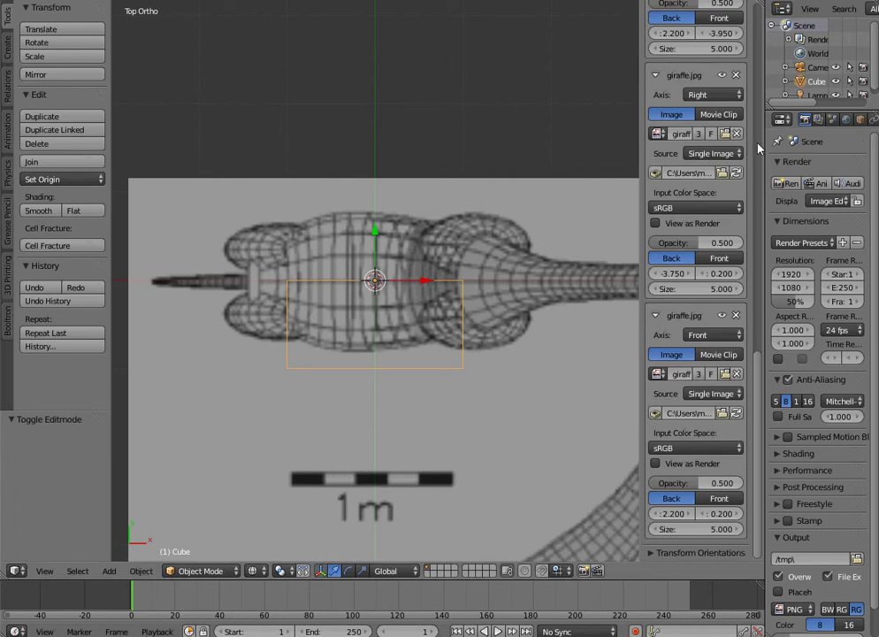
pyautogui.moveTo(762, 142); pyautogui.dragTo(738, 140)
pyautogui.click(862, 118)
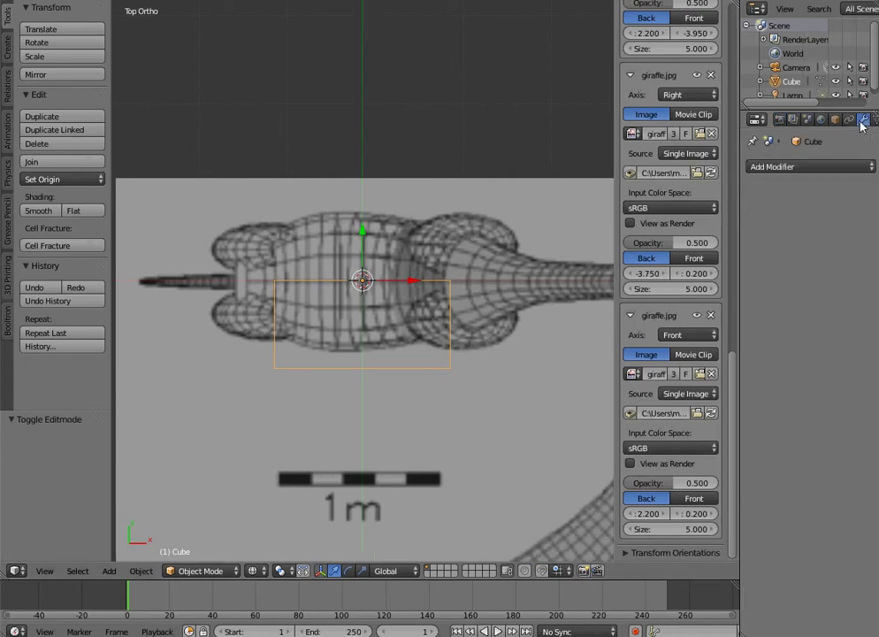
pyautogui.click(796, 166)
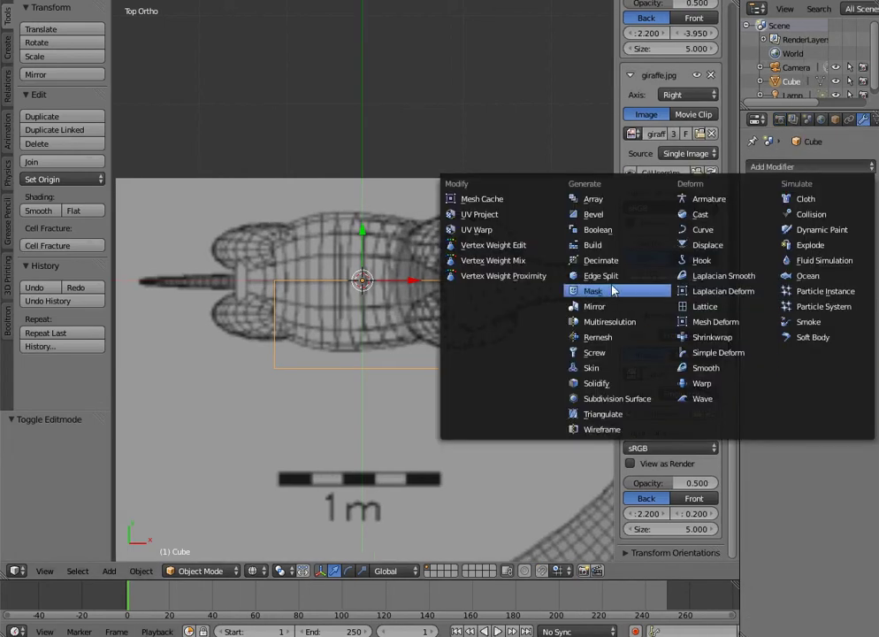
pyautogui.click(478, 237)
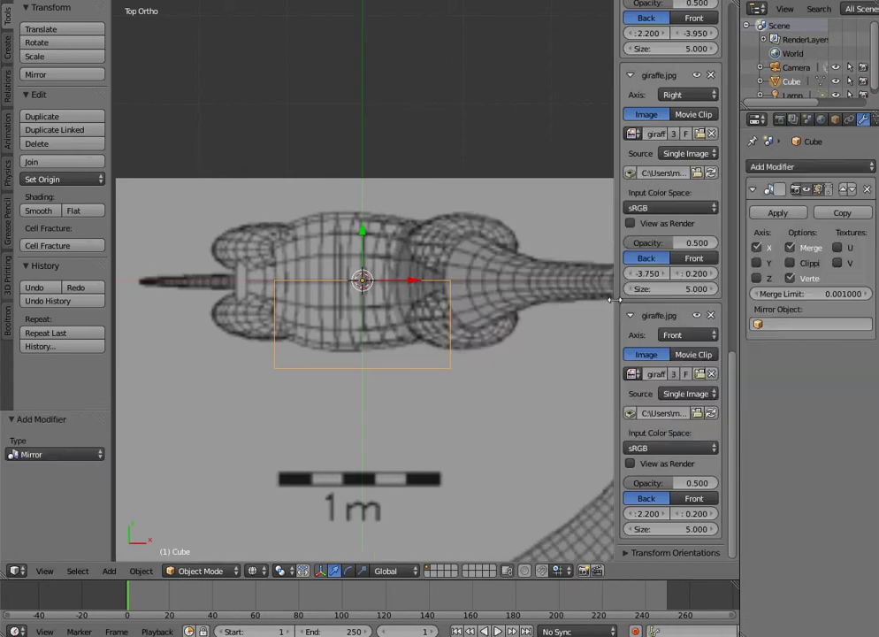
pyautogui.click(756, 248)
pyautogui.click(756, 262)
pyautogui.press('z')
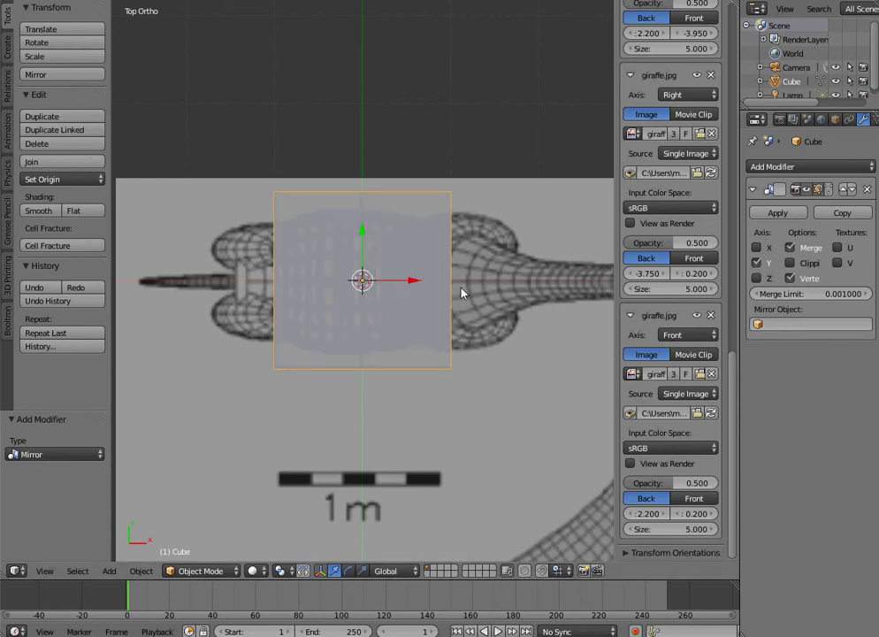
# Step: In wireframe Edit Mode, select the cube's neck-end vertices and move them about 0.55 along X
pyautogui.press('Tab')
pyautogui.rightClick(445, 299)
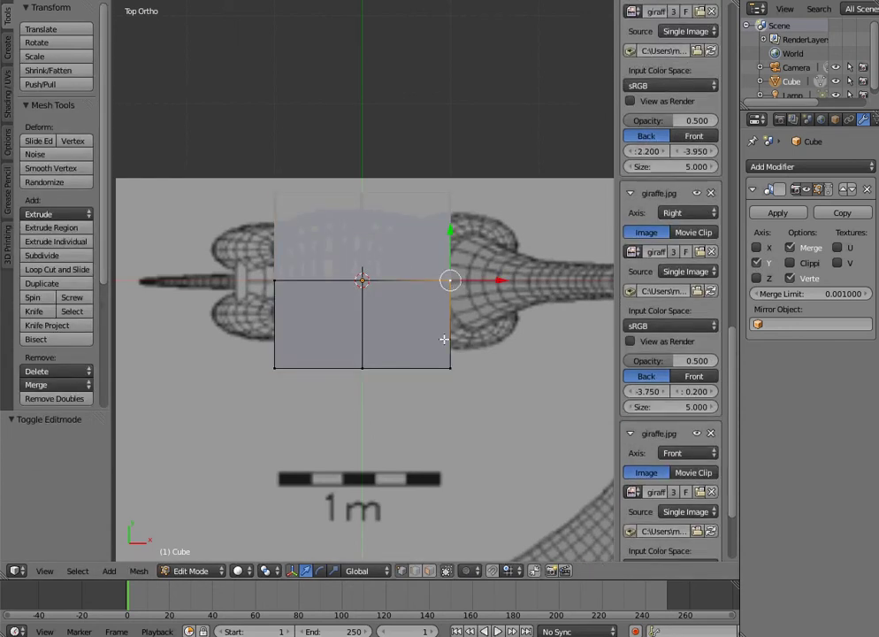
pyautogui.press('z')
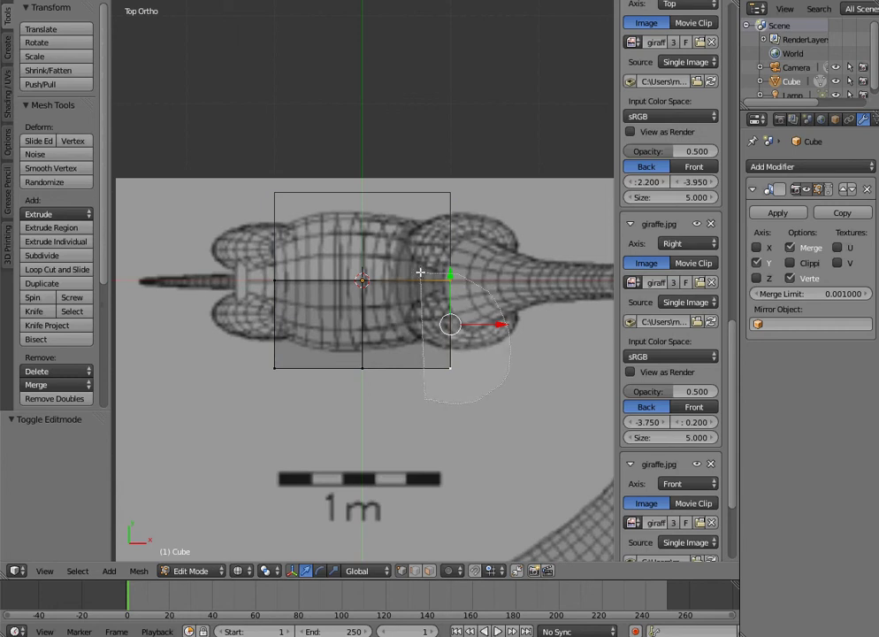
pyautogui.moveTo(491, 329); pyautogui.dragTo(540, 320)
# Step: Enable Clipping on the Mirror modifier and move the neck-end vertices about 0.17 in X and 0.67 in Y toward the neck base
pyautogui.press('g')
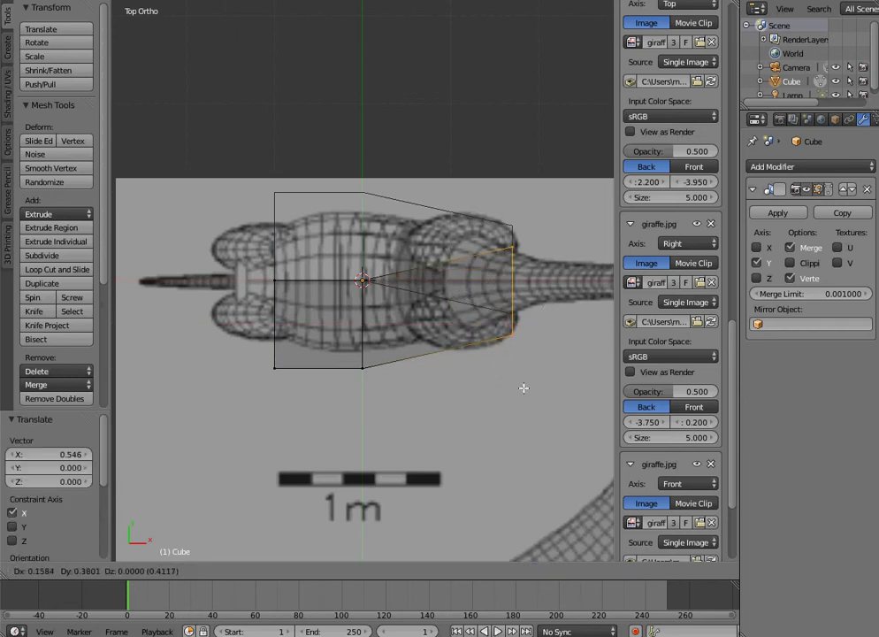
pyautogui.rightClick(523, 388)
pyautogui.click(790, 264)
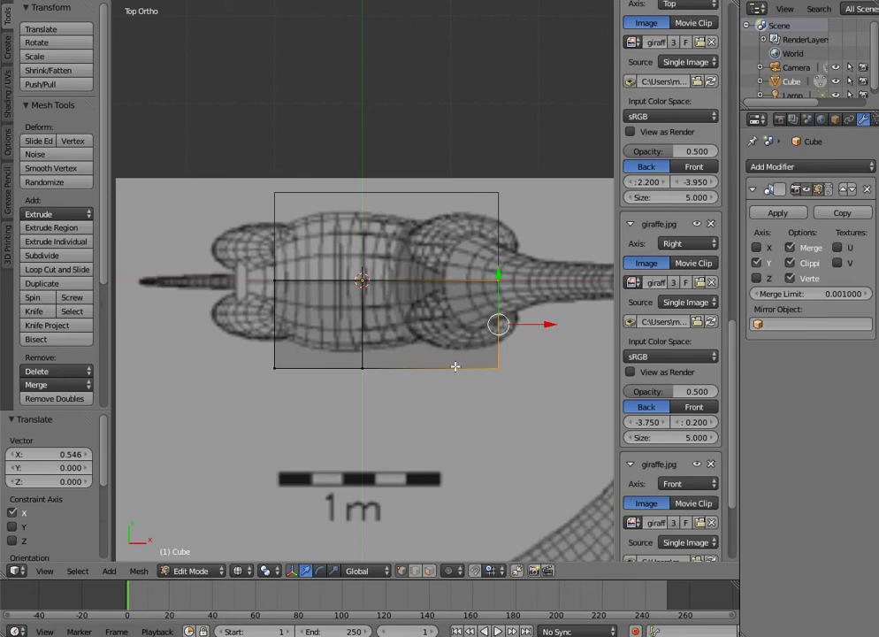
pyautogui.press('g')
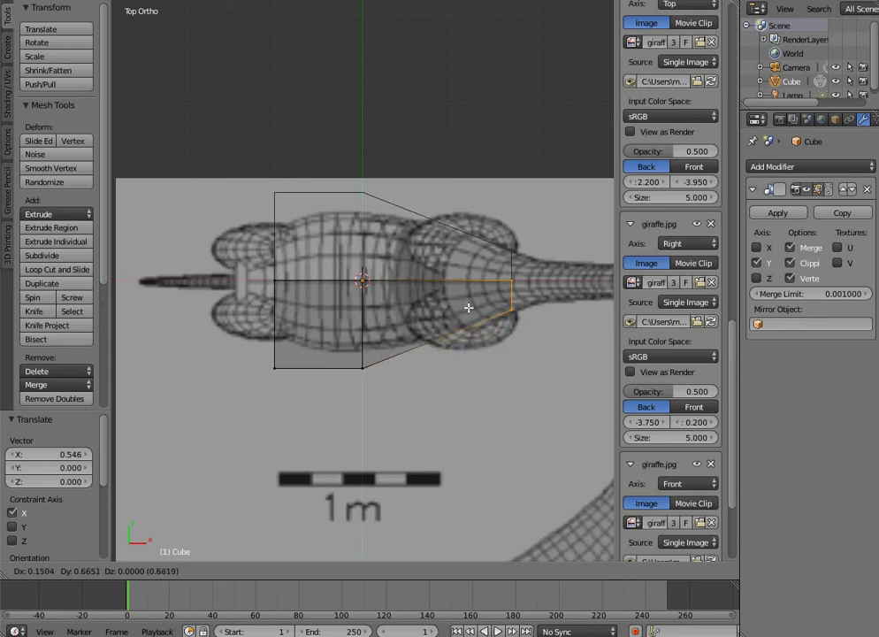
pyautogui.click(471, 307)
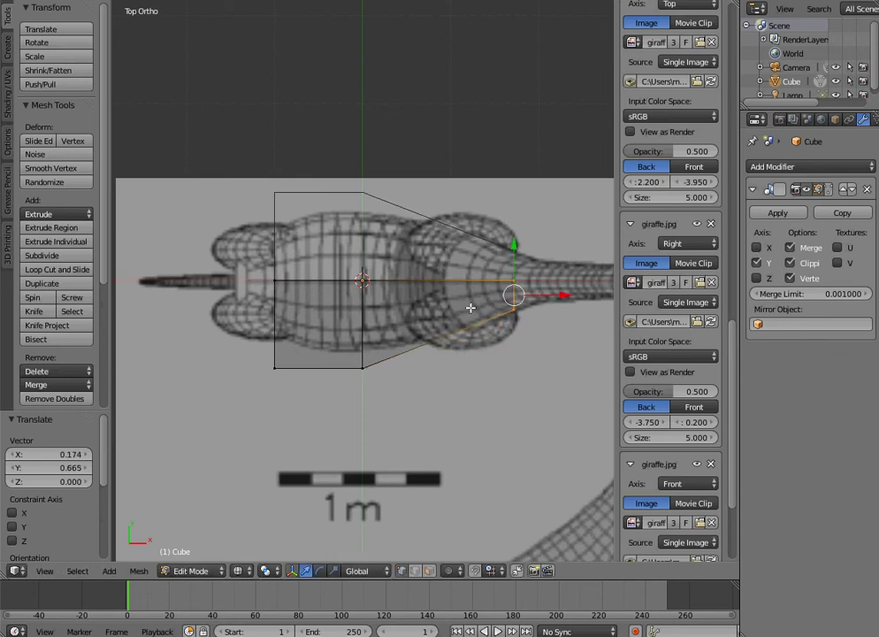
# Step: Fit the top outline by moving the middle vertices about 0.62 in X and 0.33 in Y, and the tail-end vertices -0.43 and 0.69
pyautogui.rightClick(358, 364)
pyautogui.press('g')
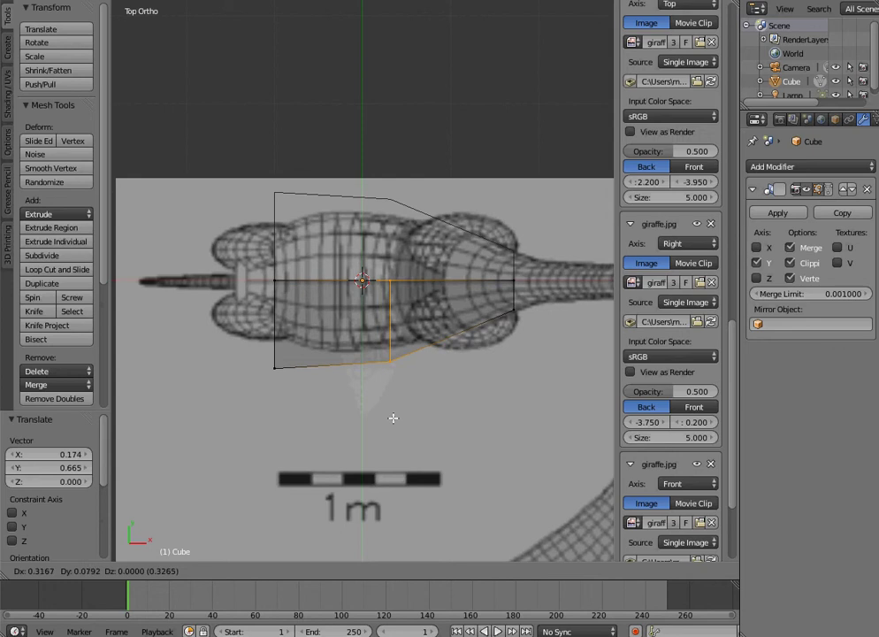
pyautogui.click(418, 398)
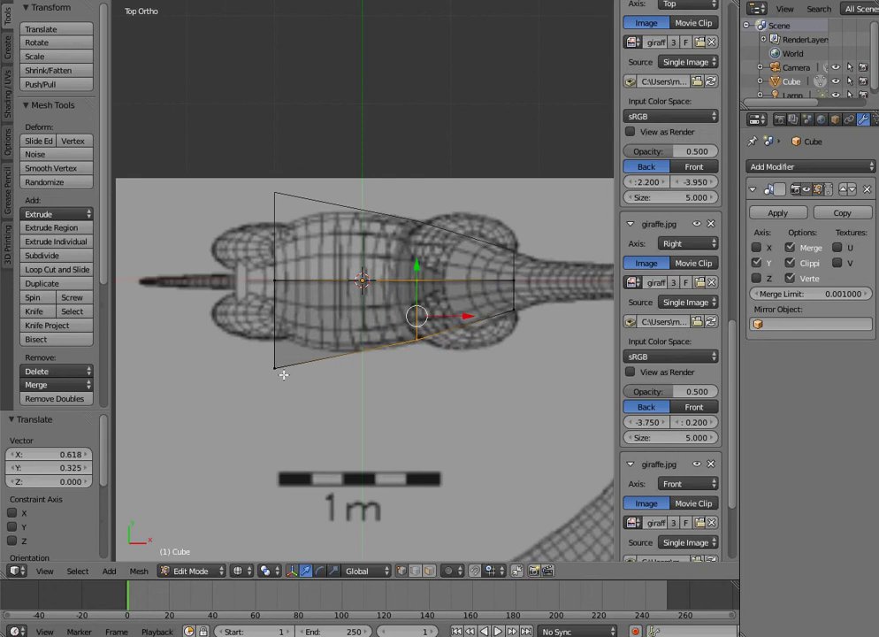
pyautogui.rightClick(283, 374)
pyautogui.press('g')
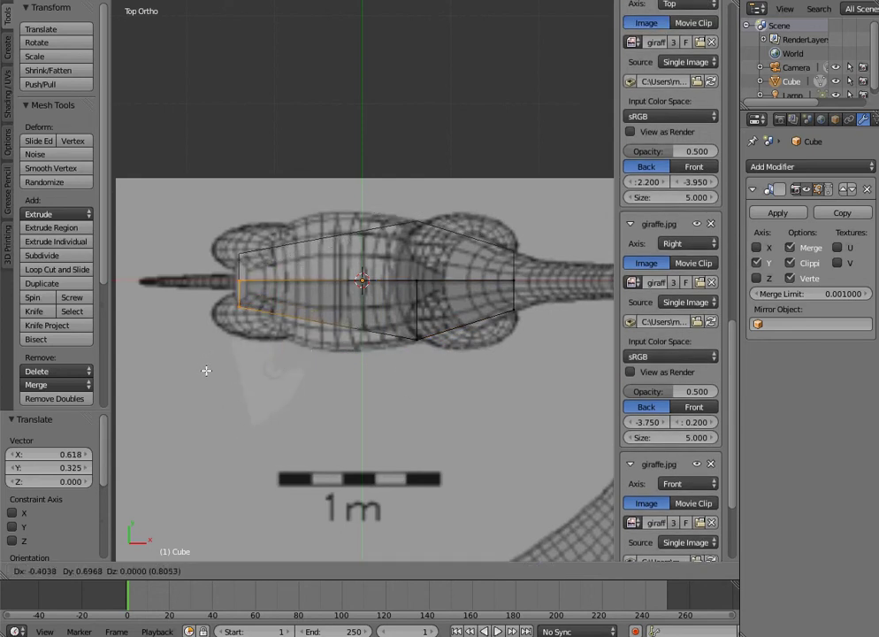
pyautogui.click(203, 370)
# Step: In front view, lower the rear top vertices about 0.66, and lower the rear top and middle vertices together about 0.51 onto the rump
pyautogui.scroll(-3, 290, 345)
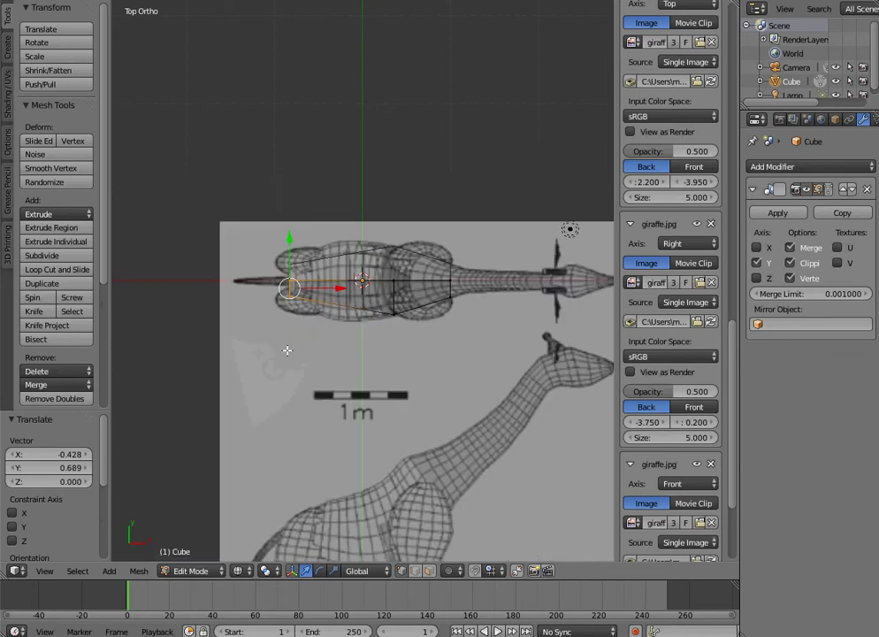
pyautogui.press('KP_3')
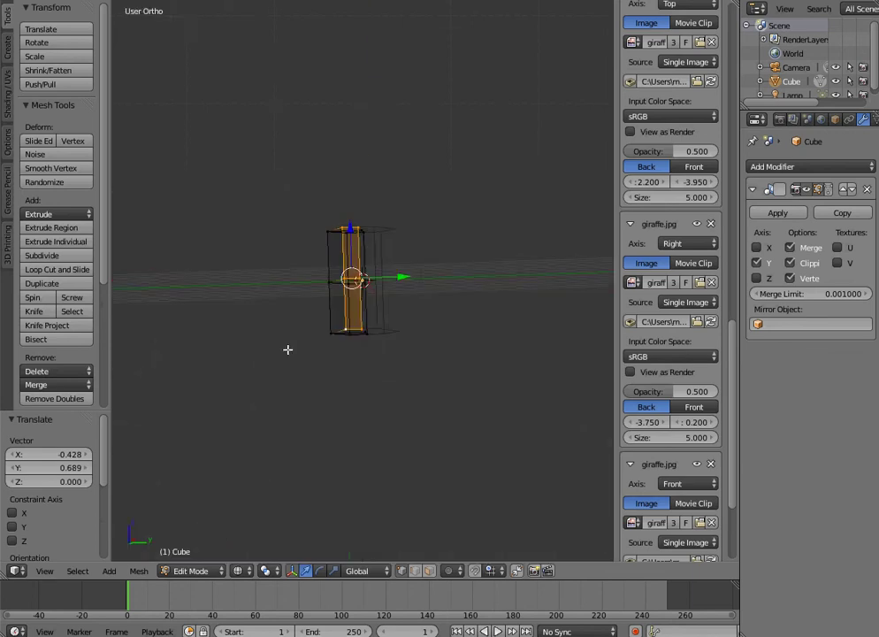
pyautogui.moveTo(299, 341); pyautogui.dragTo(343, 400, button='middle')
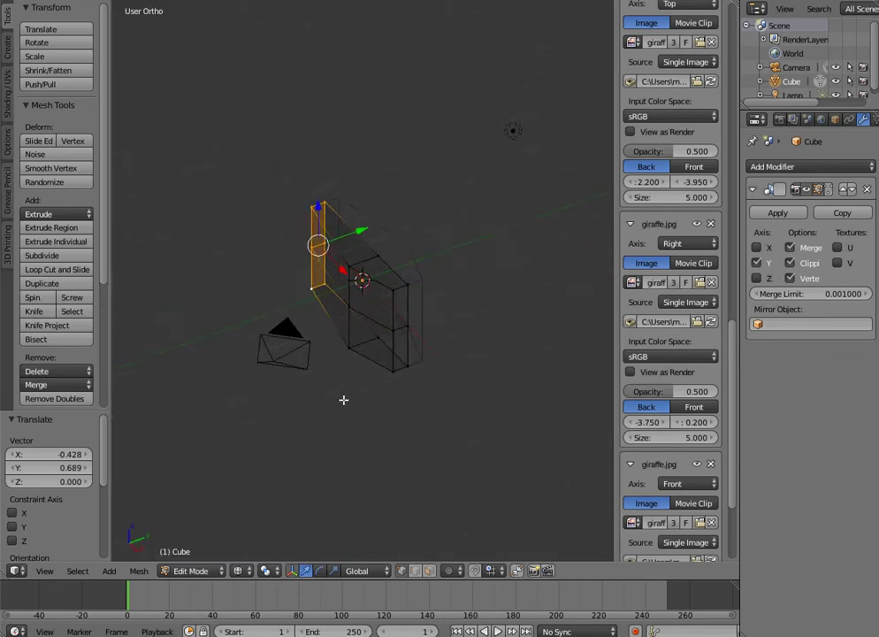
pyautogui.press('KP_1')
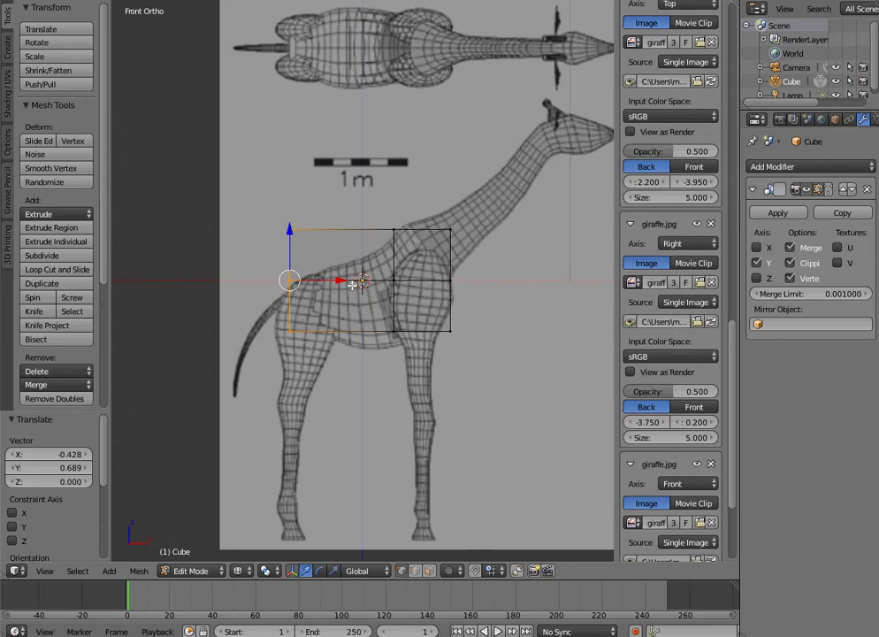
pyautogui.rightClick(289, 230)
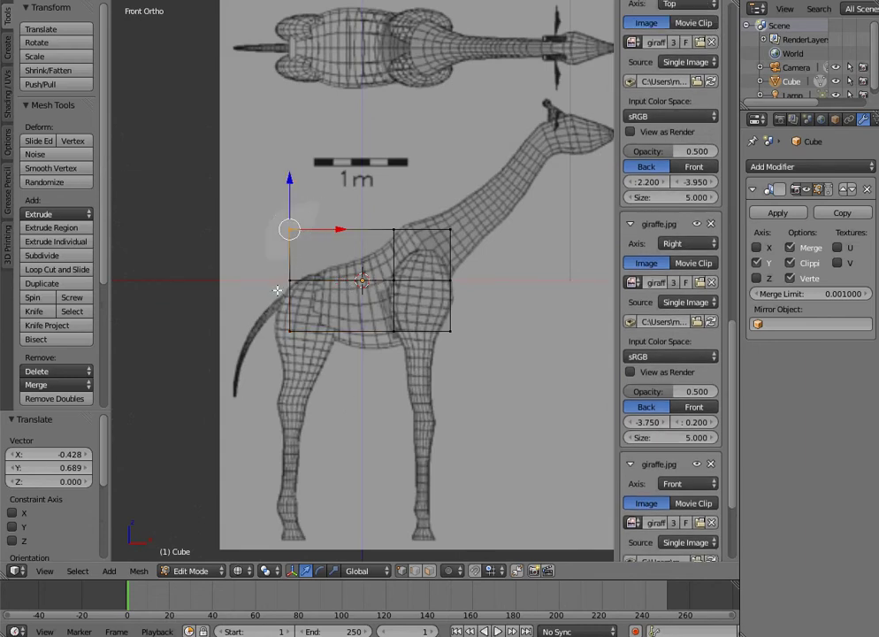
pyautogui.moveTo(298, 231); pyautogui.dragTo(298, 264, button='right')
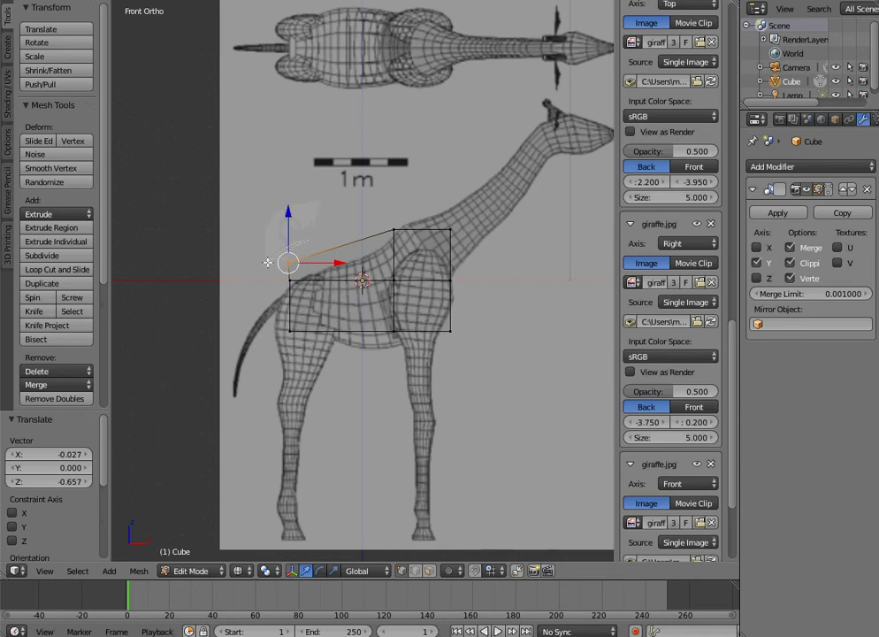
pyautogui.press('g')
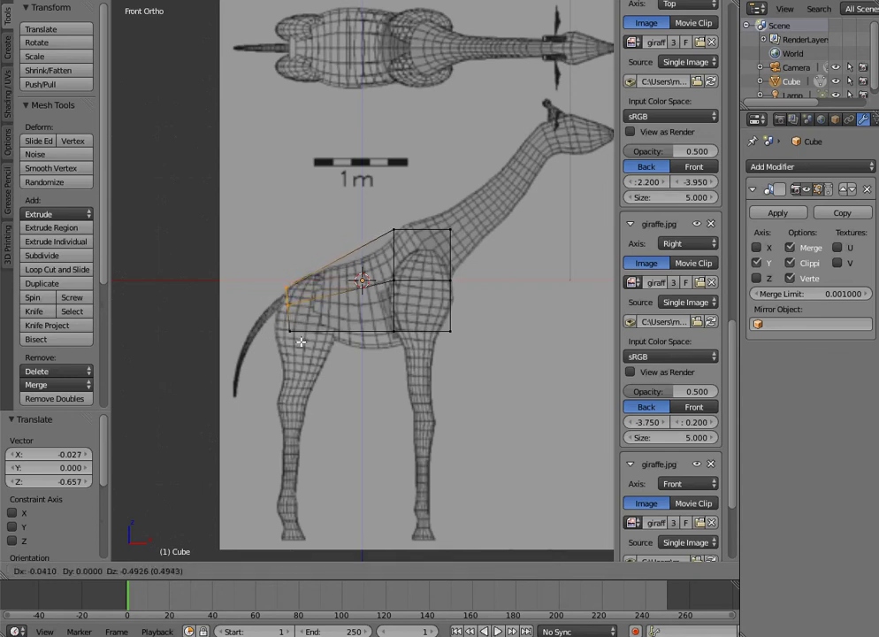
pyautogui.click(302, 342)
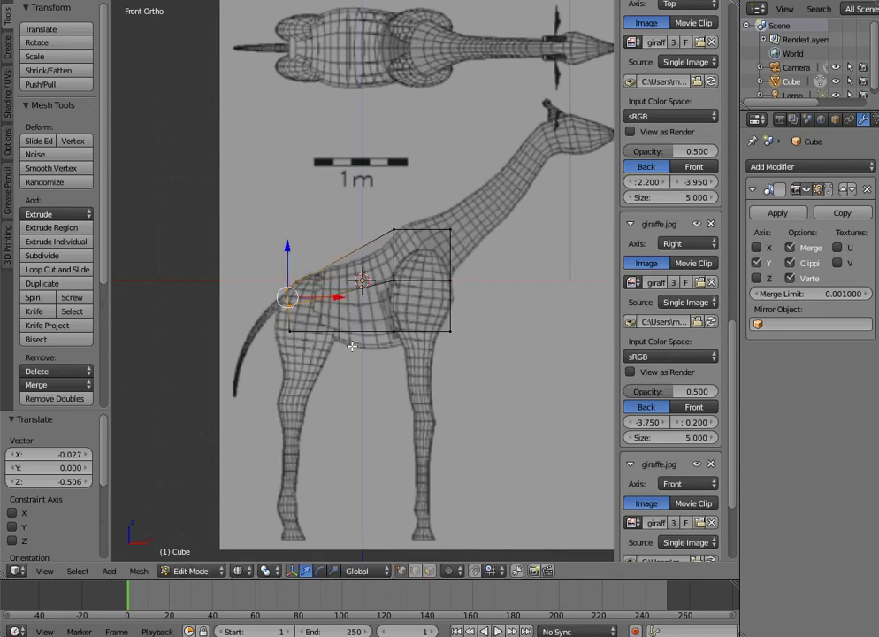
# Step: Move the rear bottom vertices about 0.15 in X, keeping them near the top of the hind leg
pyautogui.rightClick(281, 330)
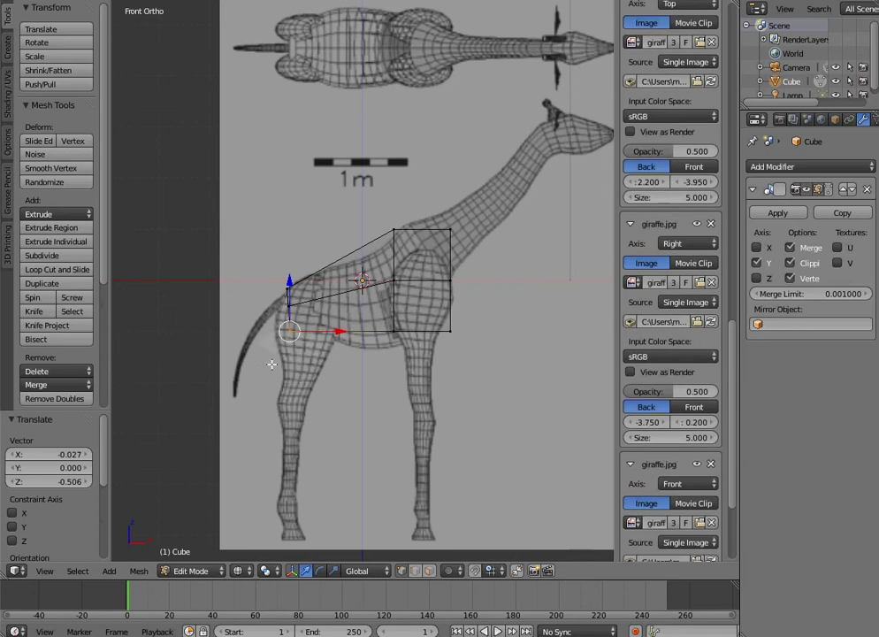
pyautogui.press('g')
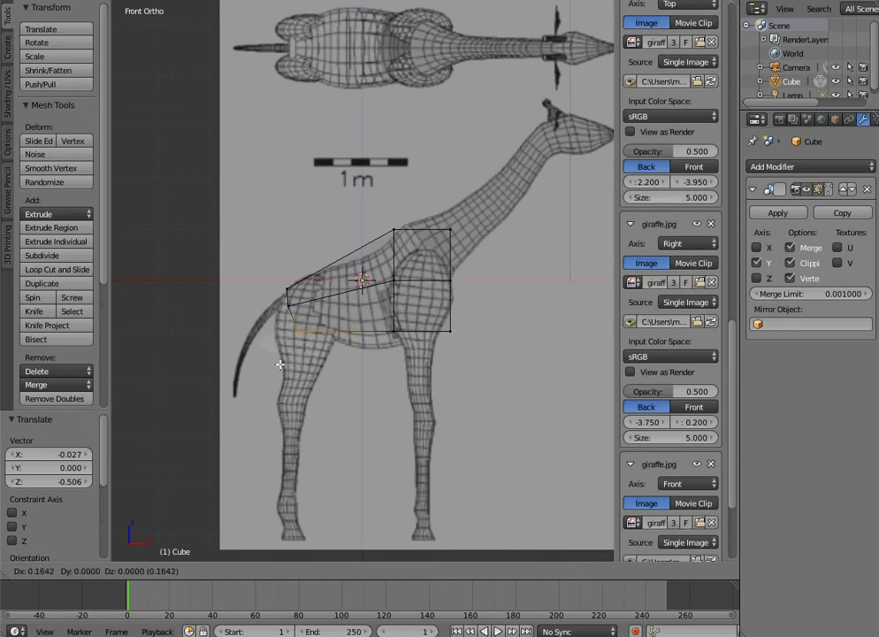
pyautogui.click(279, 363)
# Step: Move the middle bottom vertices 0.123 in X and -0.274 in Z onto the belly, and the front bottom vertices -0.123 and 0.315
pyautogui.rightClick(389, 343)
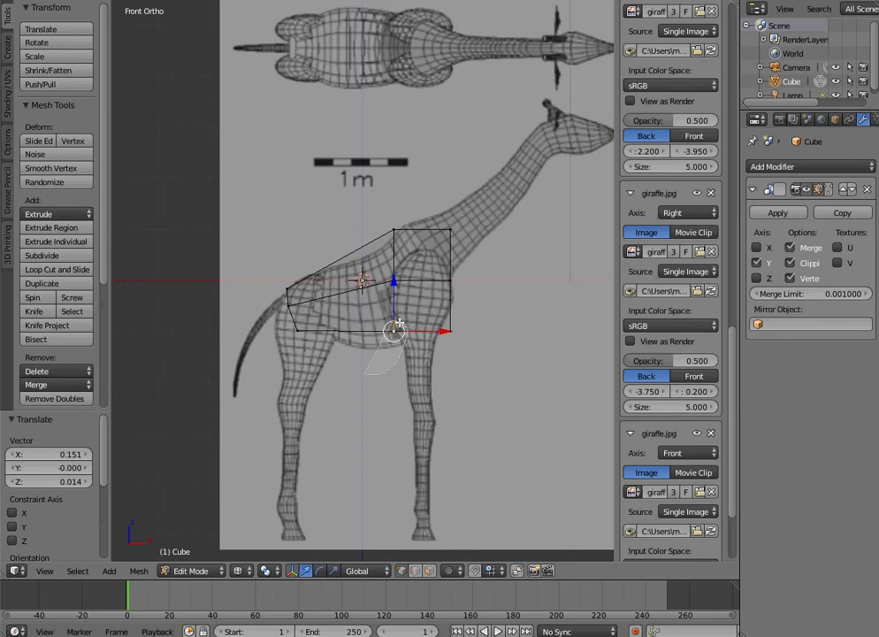
pyautogui.press('g')
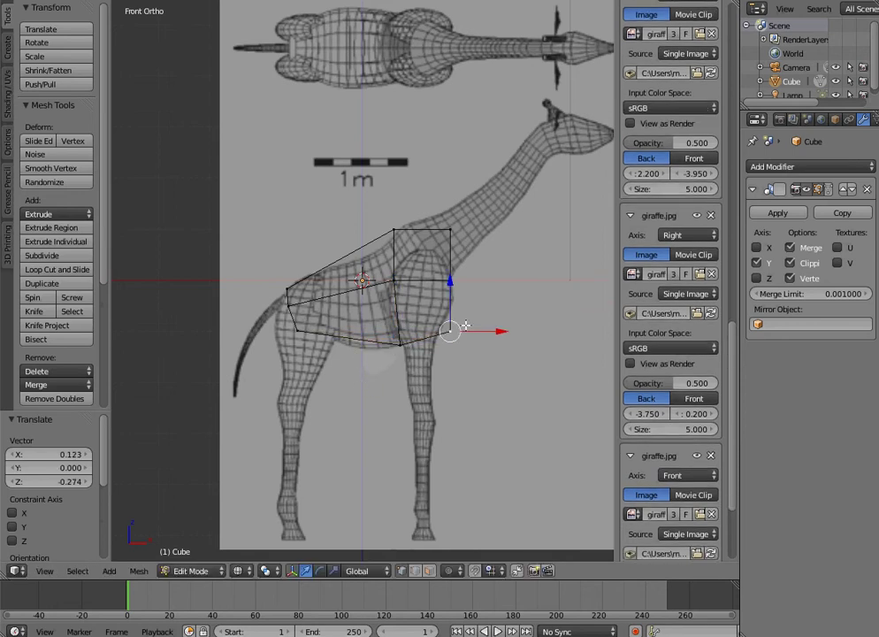
pyautogui.press('g')
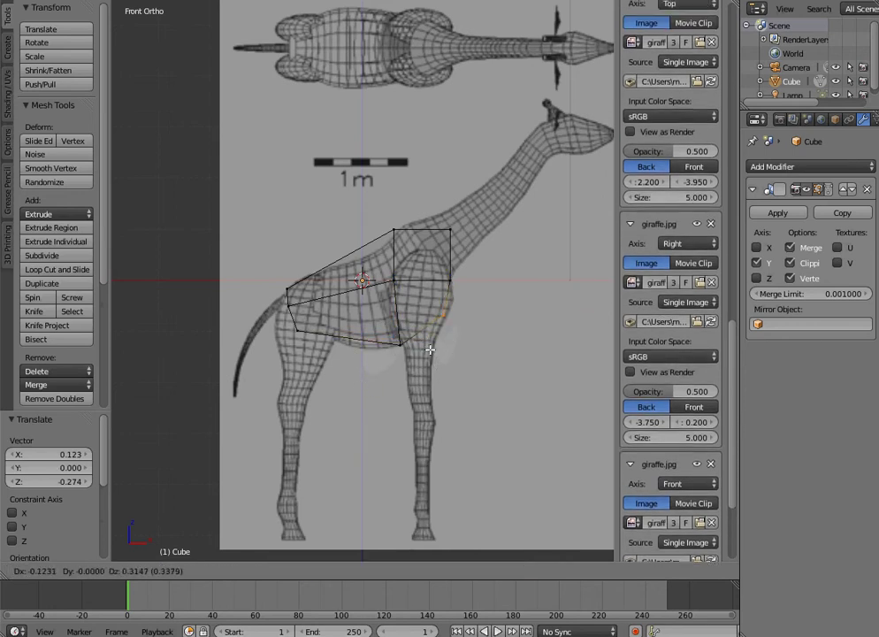
pyautogui.click(428, 350)
# Step: Move the front top vertices -0.807 in X and 0.096 in Z to the neck base, and raise the front middle vertices 0.055
pyautogui.press('g')
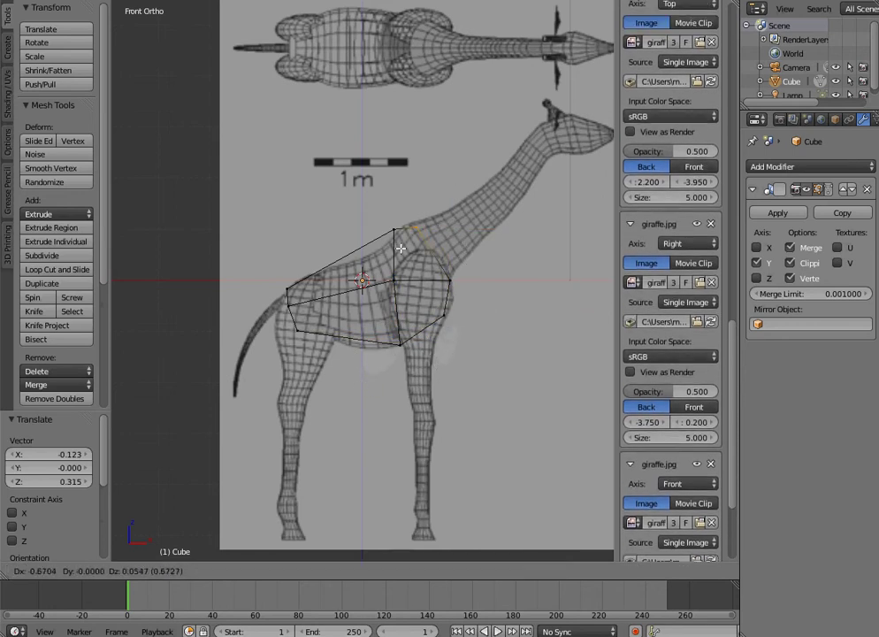
pyautogui.click(394, 246)
pyautogui.rightClick(448, 284)
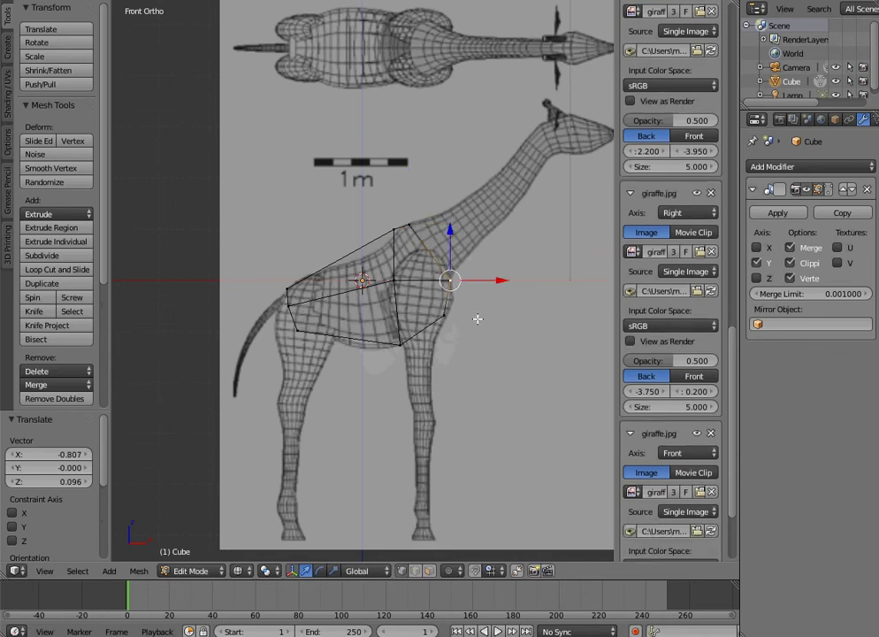
pyautogui.press('g')
pyautogui.click(449, 302)
# Step: Move the middle top vertices -0.082 in X and -0.246 in Z onto the giraffe's back outline
pyautogui.rightClick(394, 229)
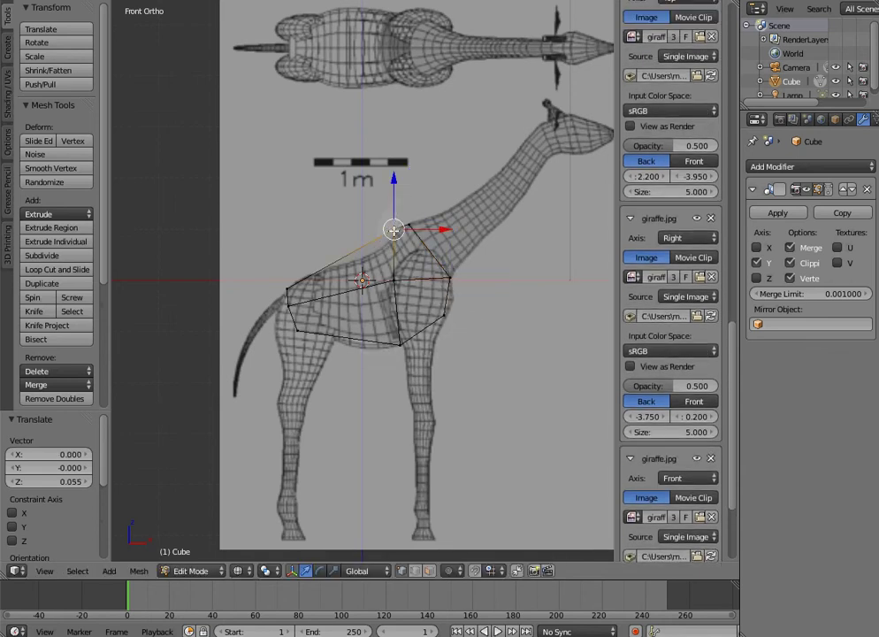
pyautogui.press('g')
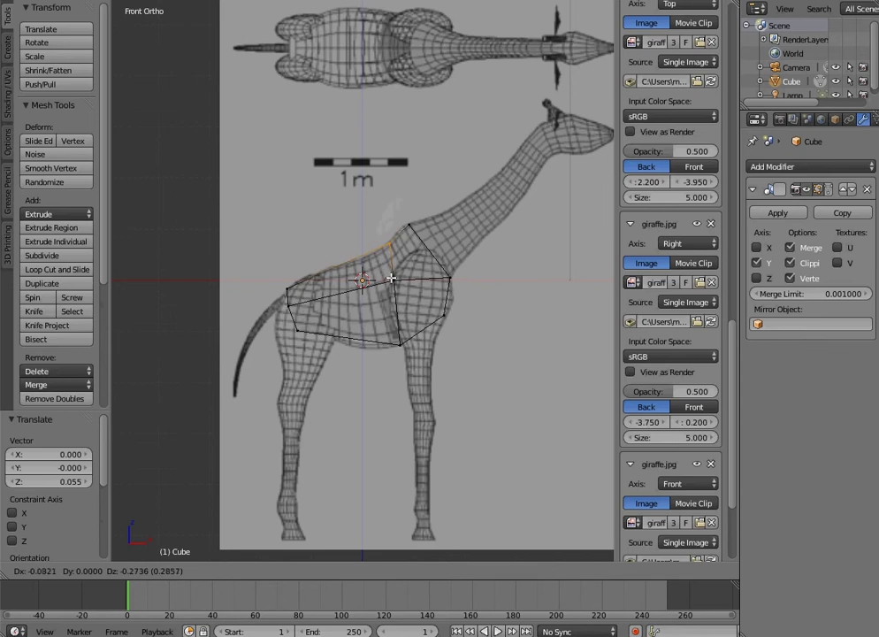
pyautogui.click(392, 261)
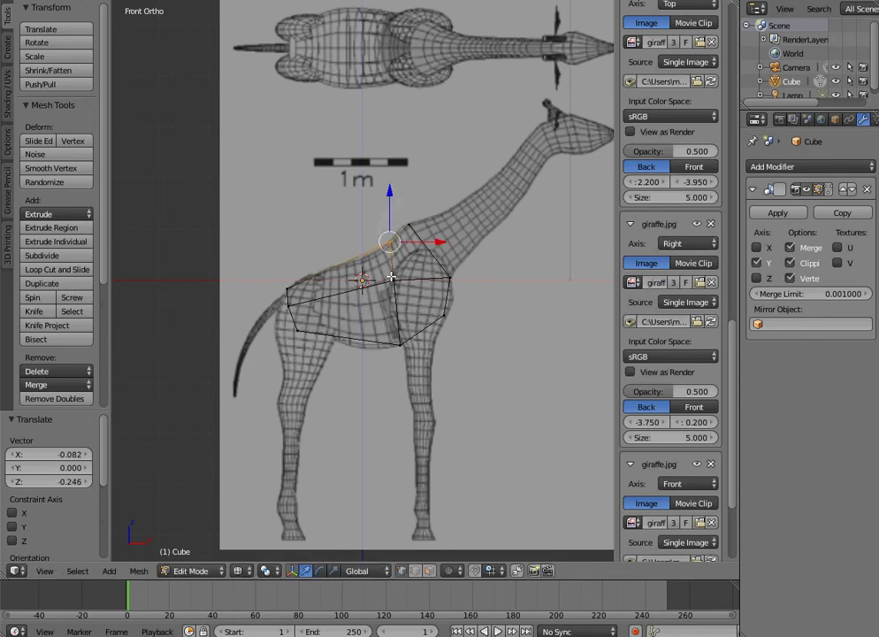
# Step: Raise the front top vertices 0.027 at the neck base and lower the front middle vertices 0.082 on the chest
pyautogui.rightClick(416, 216)
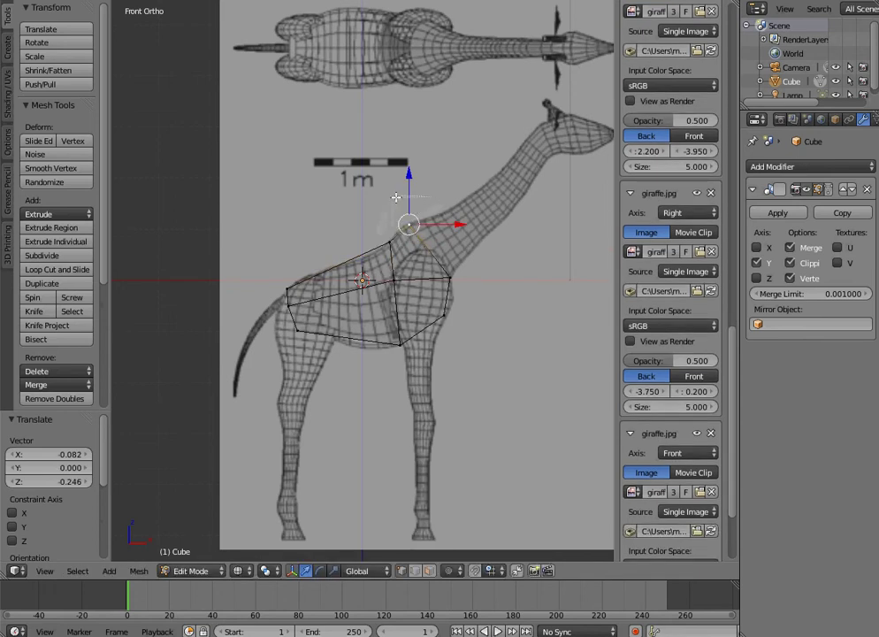
pyautogui.scroll(1, 672, 265)
pyautogui.press('g')
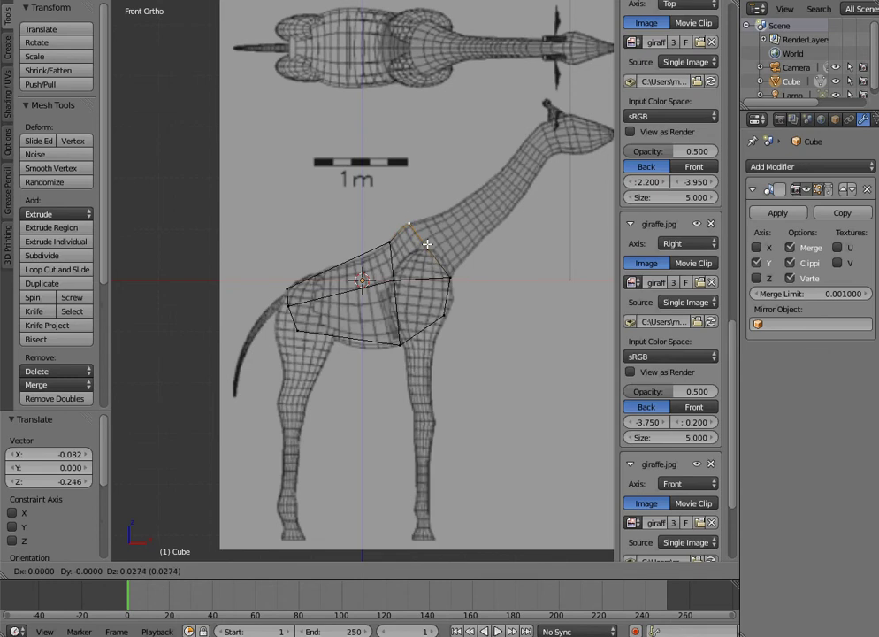
pyautogui.click(427, 244)
pyautogui.rightClick(458, 275)
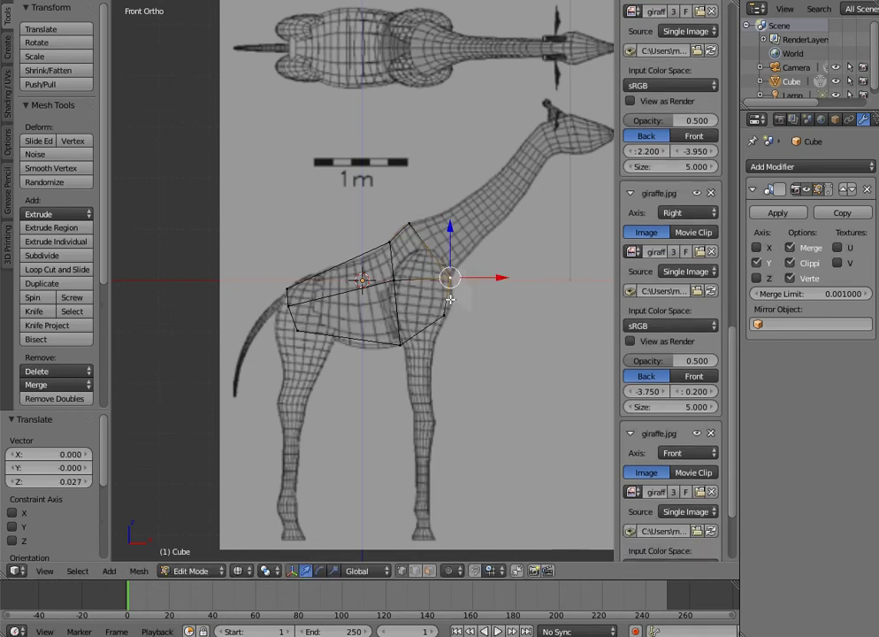
pyautogui.press('g')
pyautogui.click(450, 303)
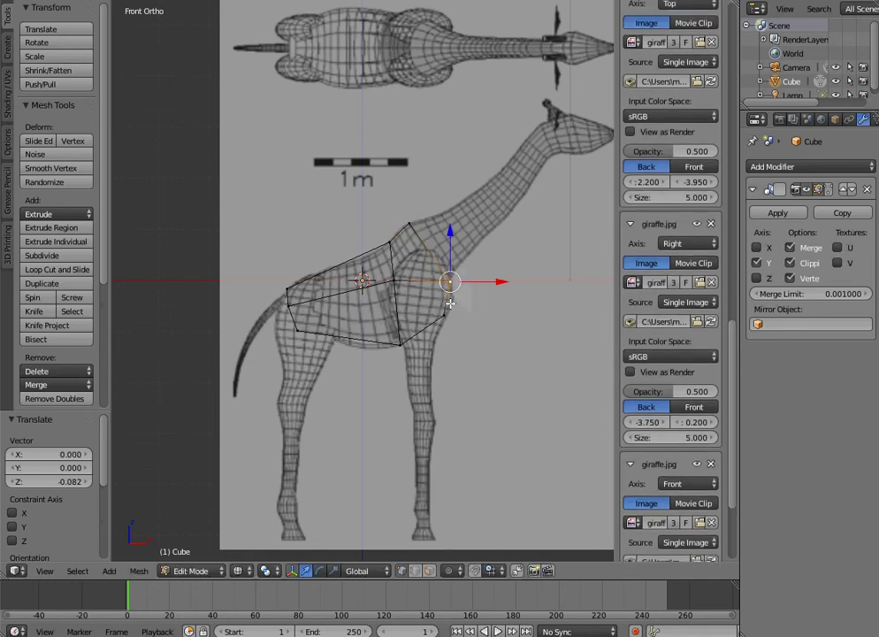
# Step: In top view with solid shading, move the upper side vertex at the shoulder along X toward the neck
pyautogui.scroll(-4, 477, 337)
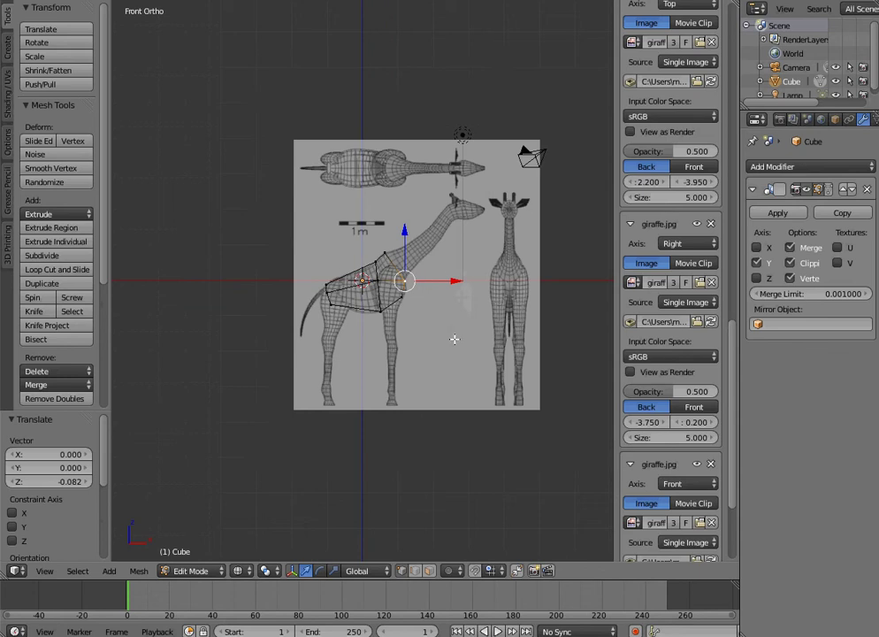
pyautogui.press('KP_7')
pyautogui.scroll(7, 420, 348)
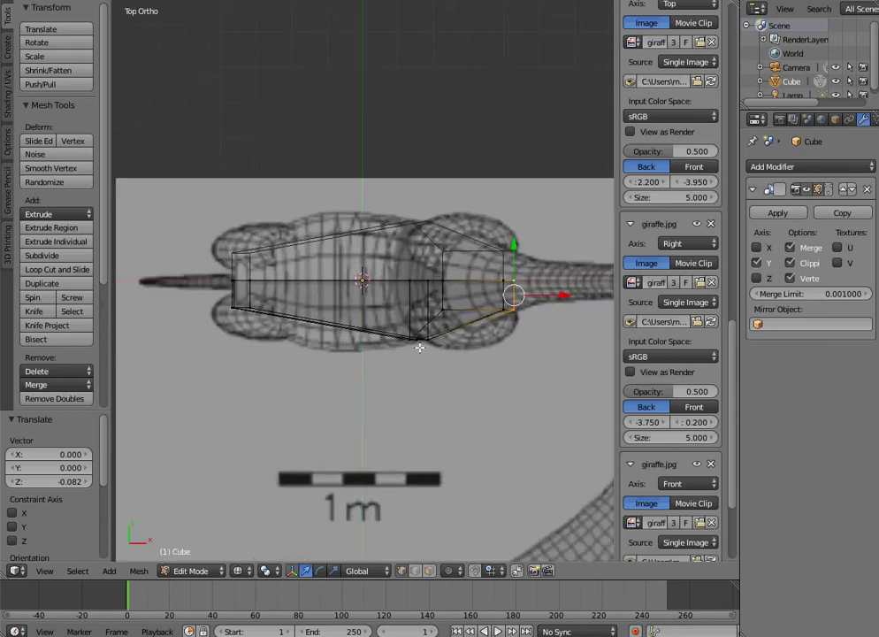
pyautogui.press('z')
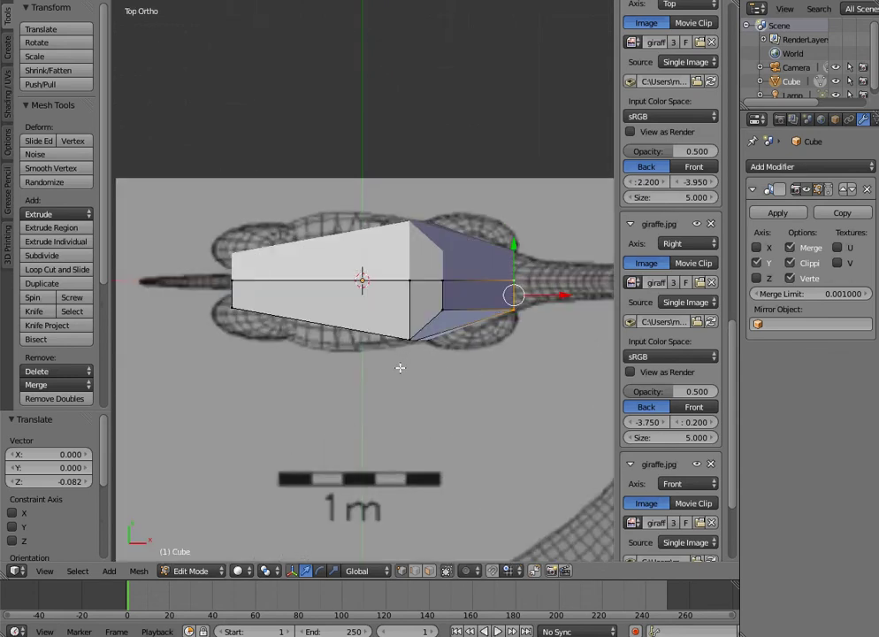
pyautogui.rightClick(412, 339)
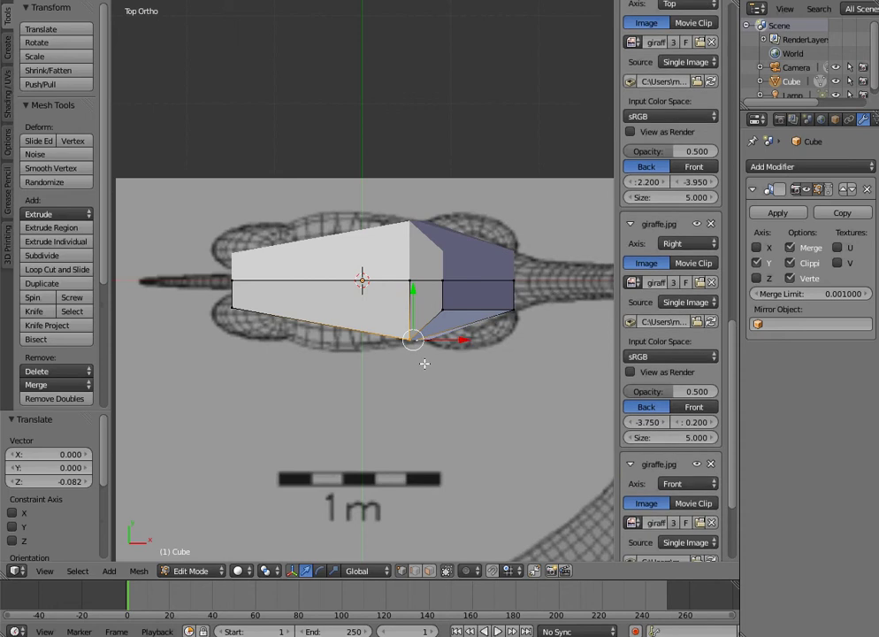
pyautogui.press('g')
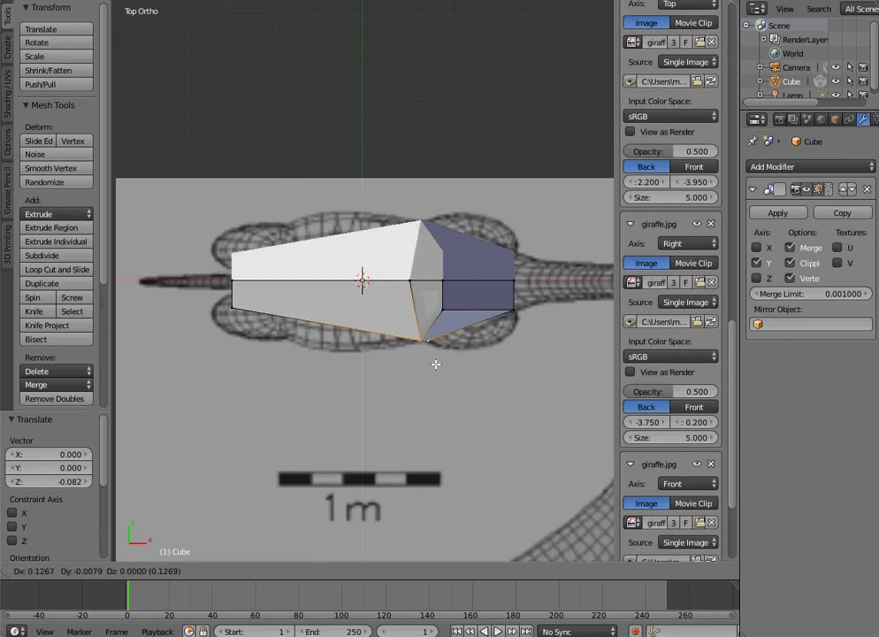
pyautogui.click(433, 363)
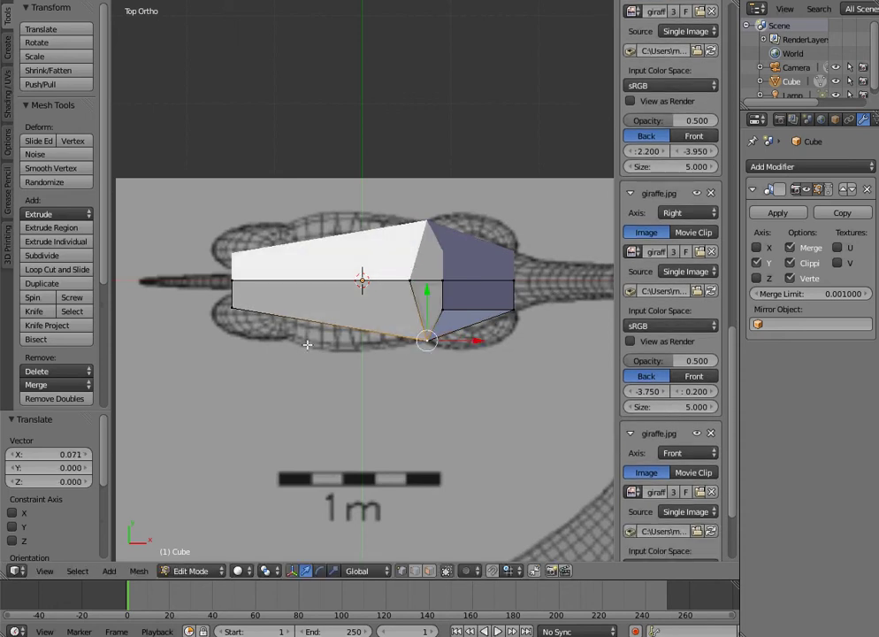
# Step: Shift the upper side shoulder vertex back toward the tail and move the middle side vertex -0.077 along X
pyautogui.moveTo(360, 364); pyautogui.dragTo(393, 271, button='middle')
pyautogui.moveTo(467, 248); pyautogui.dragTo(452, 252)
pyautogui.rightClick(422, 295)
pyautogui.moveTo(466, 300); pyautogui.dragTo(459, 302)
pyautogui.rightClick(394, 225)
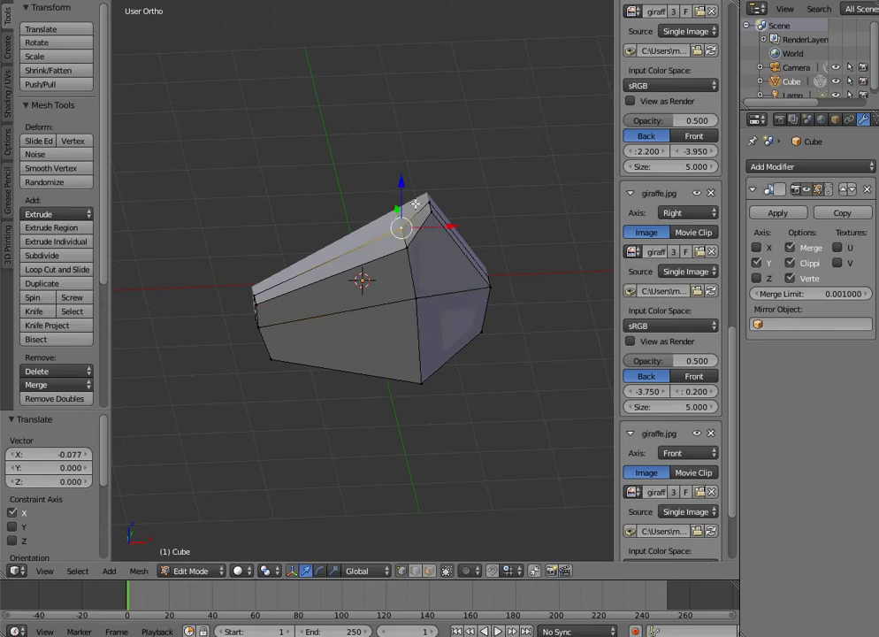
pyautogui.moveTo(401, 184); pyautogui.dragTo(403, 184)
pyautogui.rightClick(403, 185)
# Step: Compare the body mesh with the giraffe reference in the top, right and front views
pyautogui.scroll(-5, 424, 320)
pyautogui.press('KP_7')
pyautogui.scroll(4, 404, 312)
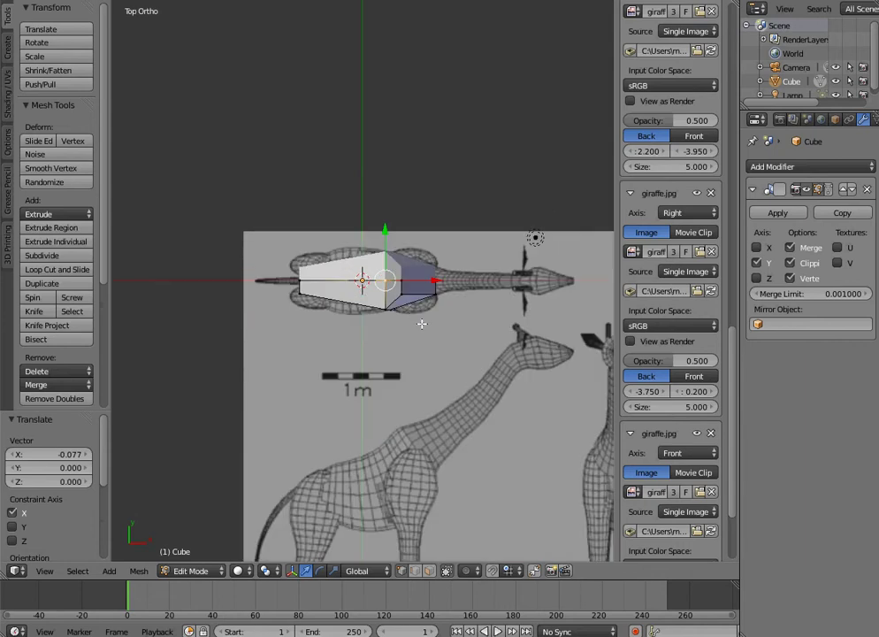
pyautogui.press('KP_1')
pyautogui.press('KP_3')
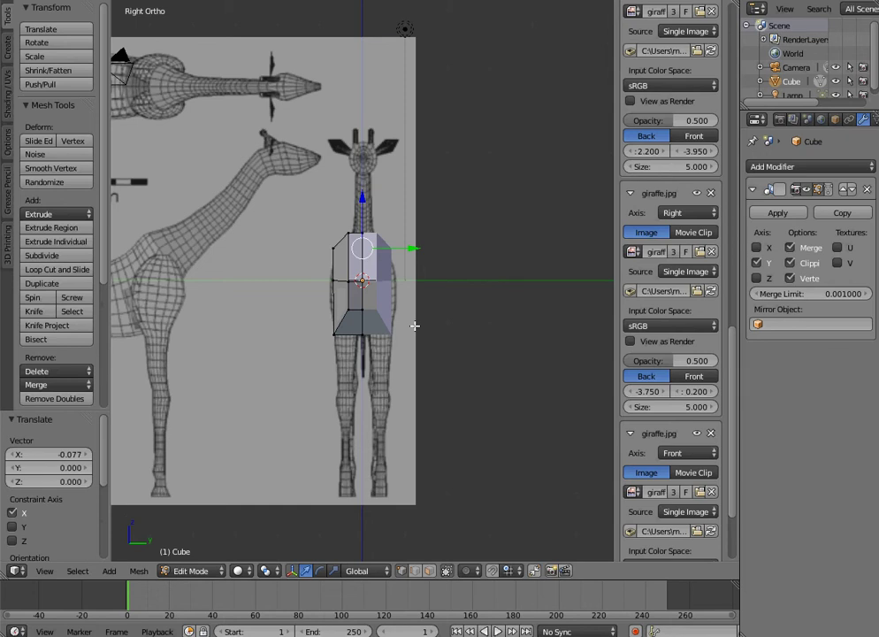
pyautogui.scroll(-2, 415, 326)
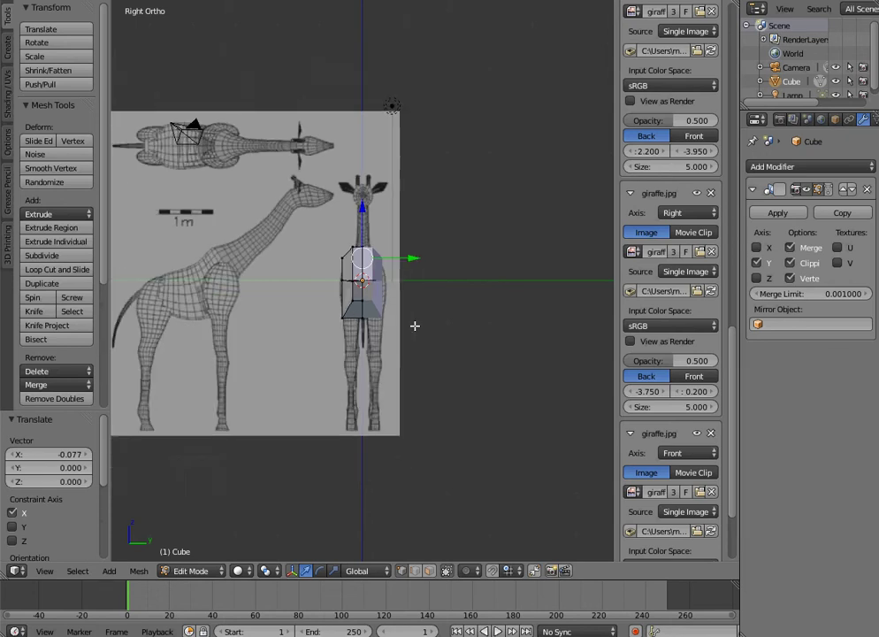
pyautogui.press('KP_1')
pyautogui.scroll(4, 415, 325)
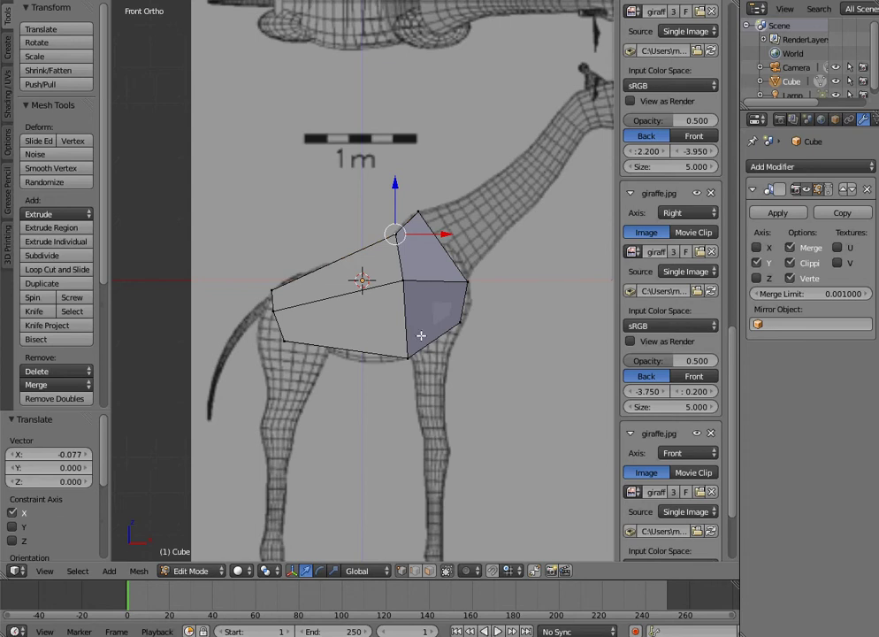
# Step: Select the corner vertices of the sloping underside face below the chest and check it from the top and front views
pyautogui.moveTo(407, 328); pyautogui.dragTo(343, 307, button='middle')
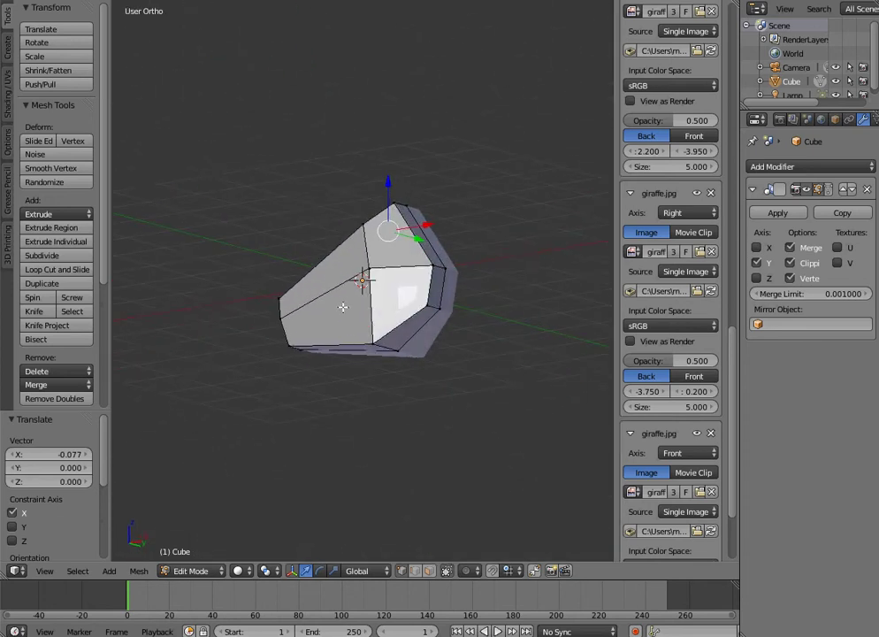
pyautogui.rightClick(428, 303)
pyautogui.keyDown('shift'); pyautogui.rightClick(400, 349); pyautogui.keyUp('shift')
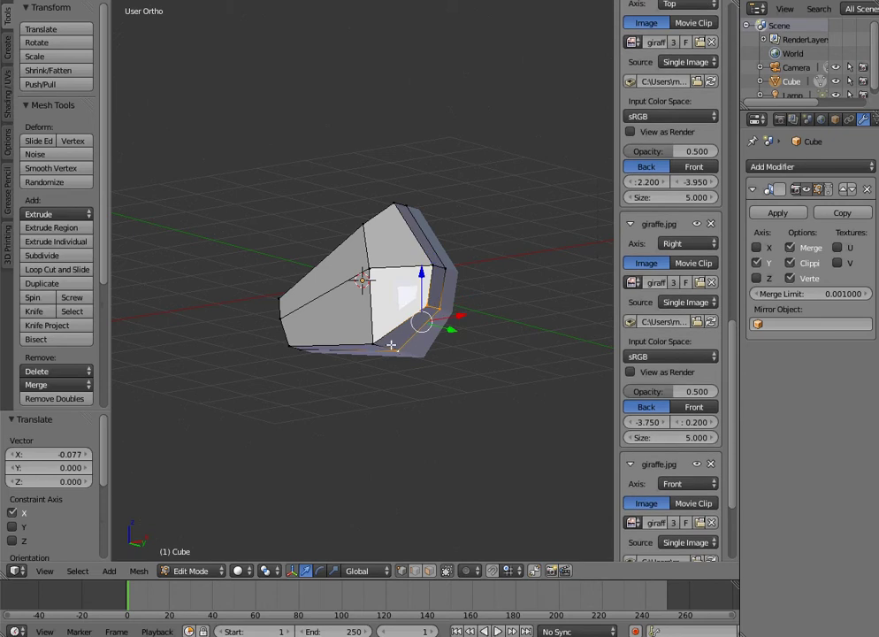
pyautogui.keyDown('shift'); pyautogui.rightClick(383, 340); pyautogui.keyUp('shift')
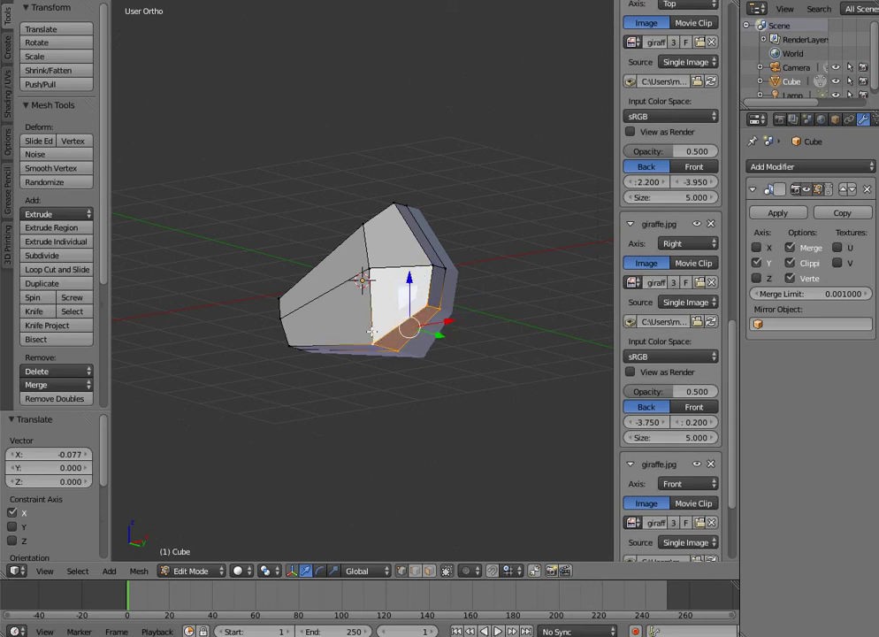
pyautogui.press('KP_7')
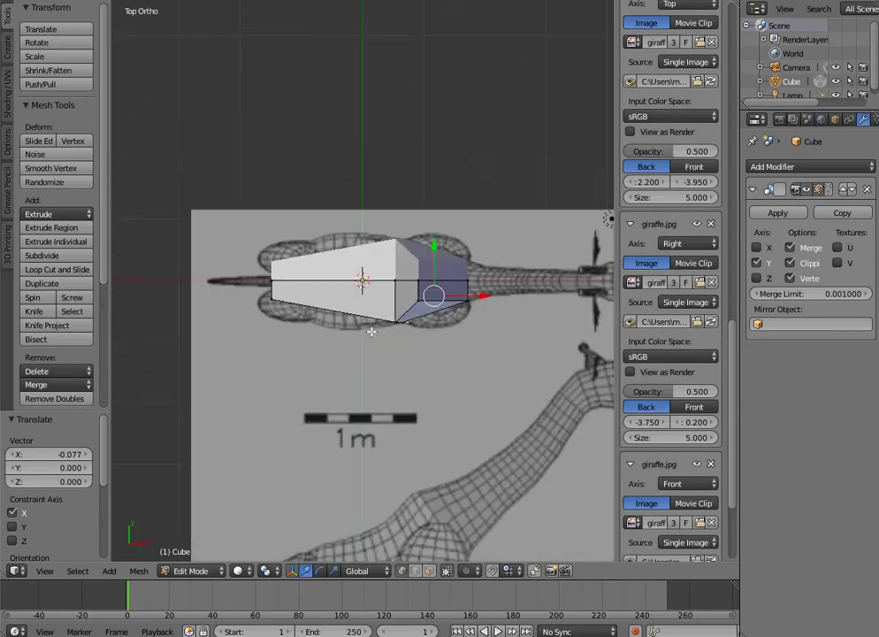
pyautogui.press('KP_1')
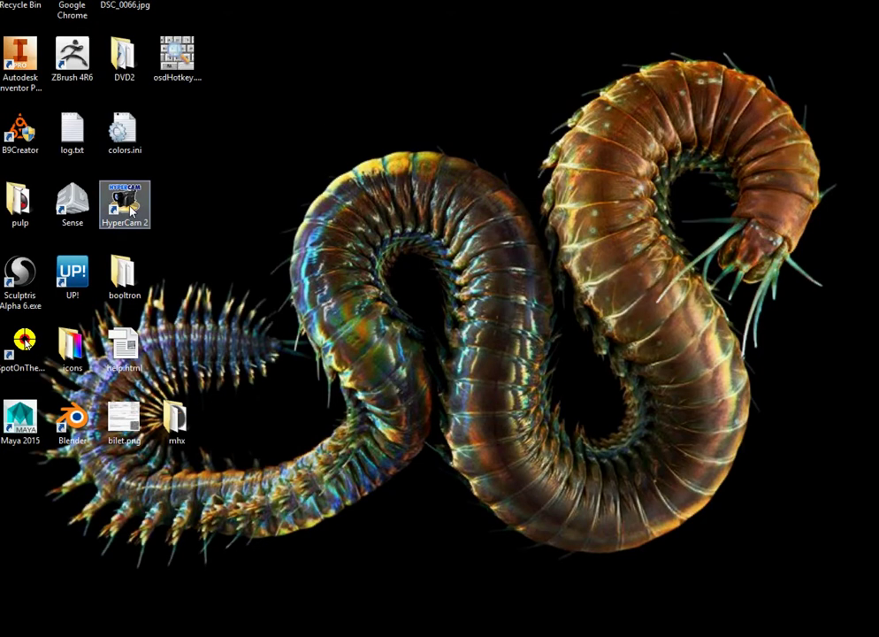
# Step: Launch osdHotkey from the desktop and widen its key display above the modeling view
pyautogui.doubleClick(177, 55)
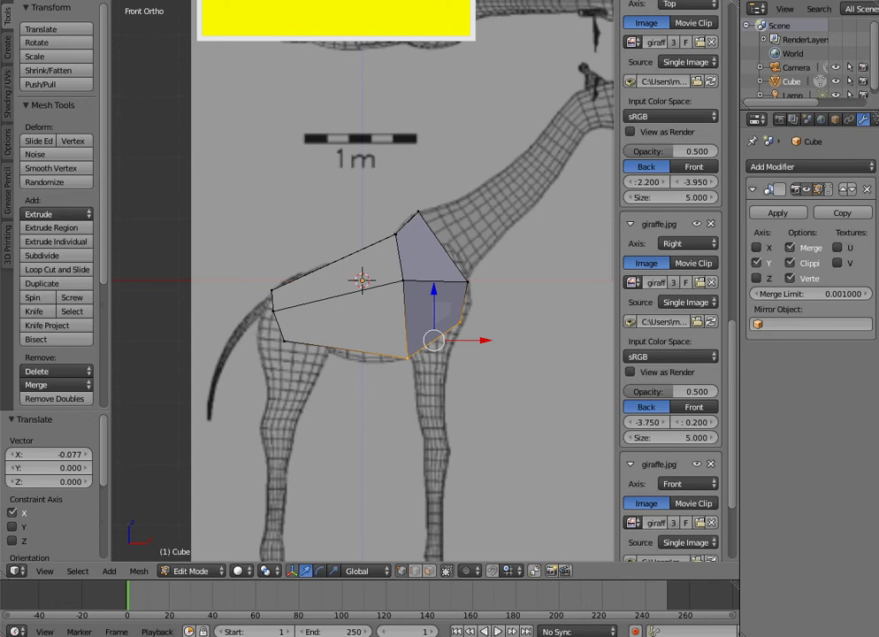
pyautogui.moveTo(416, 24); pyautogui.dragTo(610, 38)
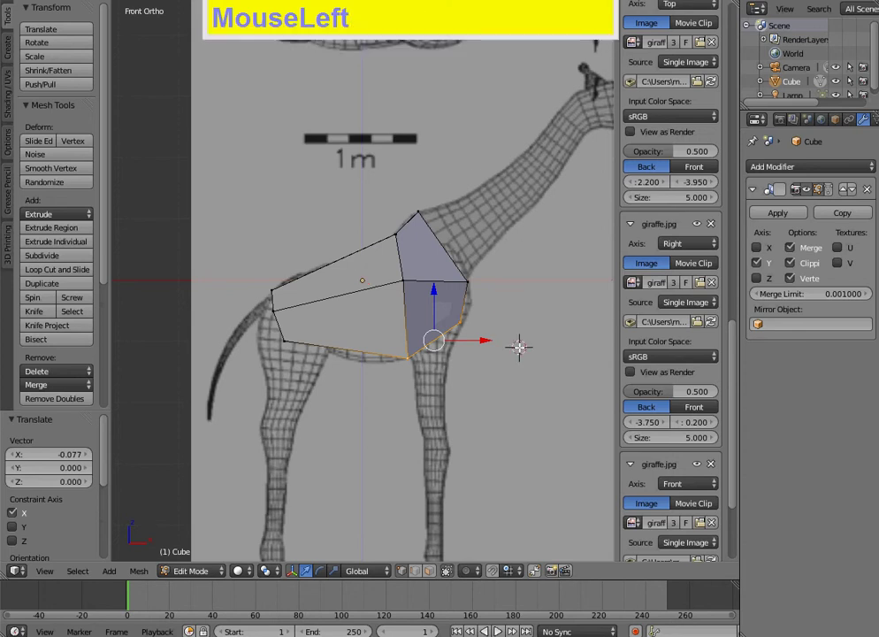
# Step: Turn off Clipping on the Mirror modifier and extrude the selected underside face in place
pyautogui.click(519, 347)
pyautogui.moveTo(559, 322); pyautogui.dragTo(468, 328, button='middle')
pyautogui.press('e')
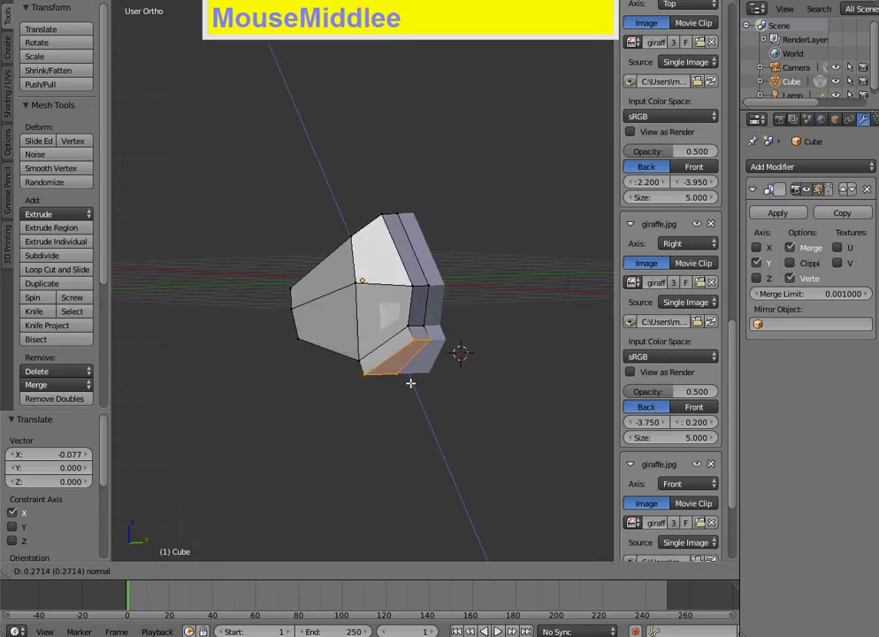
pyautogui.rightClick(410, 383)
pyautogui.moveTo(410, 383)
pyautogui.mouseDown(button='middle')
pyautogui.moveTo(425, 385)
pyautogui.moveTo(409, 372)
pyautogui.mouseUp(button='middle')
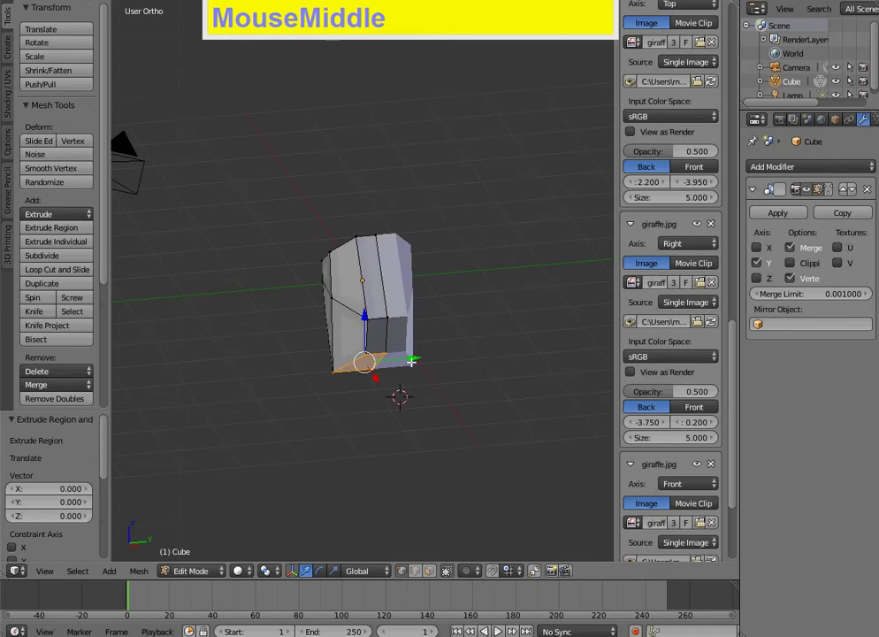
# Step: In right view, move the extruded face -0.148 in Y and -0.707 in Z down over the front leg
pyautogui.press('KP_1')
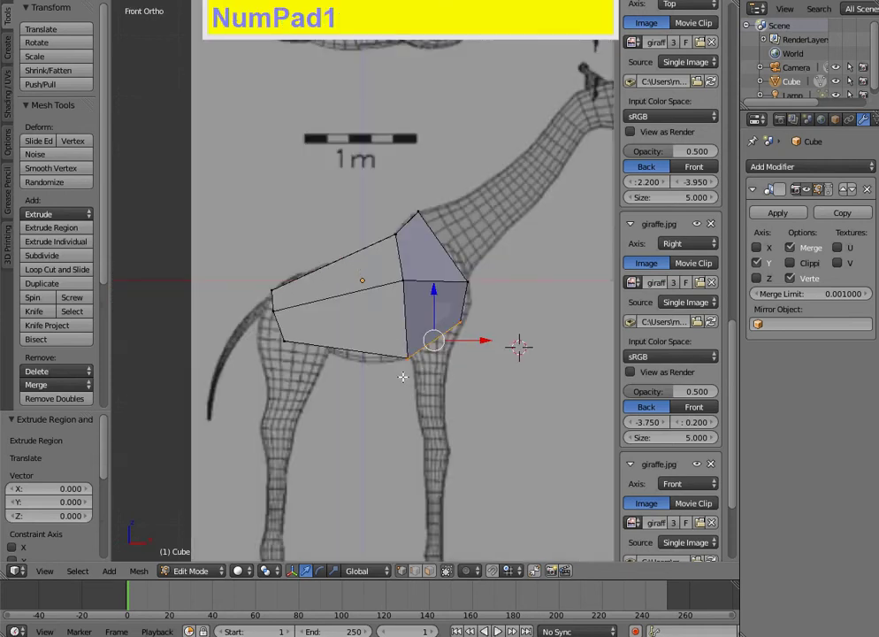
pyautogui.press('KP_3')
pyautogui.press('g')
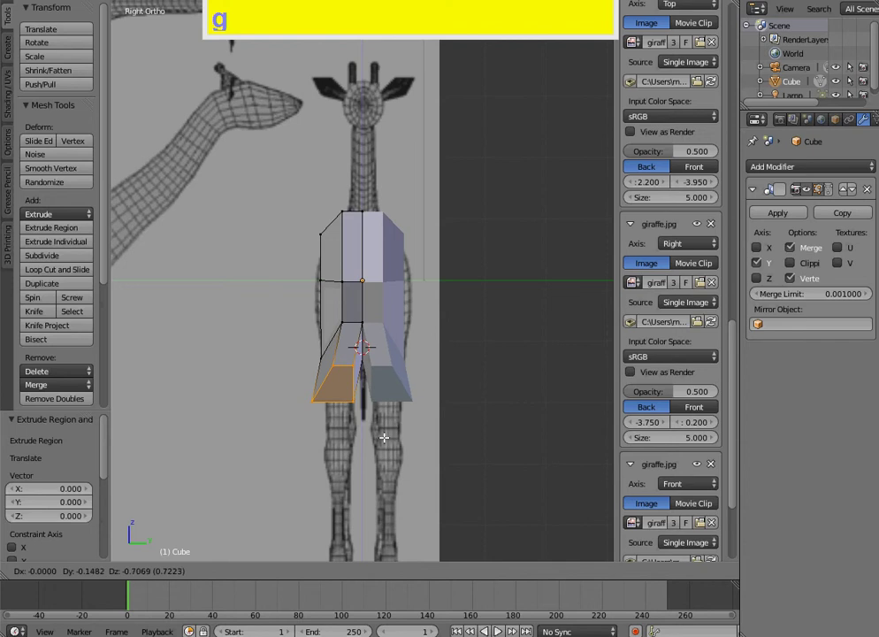
pyautogui.click(376, 433)
# Step: Move the extruded face's lower outer vertex 0.228 in Y and 0.274 in Z, and its lower inner vertex 0.034 in Y and 0.296 in Z
pyautogui.rightClick(320, 400)
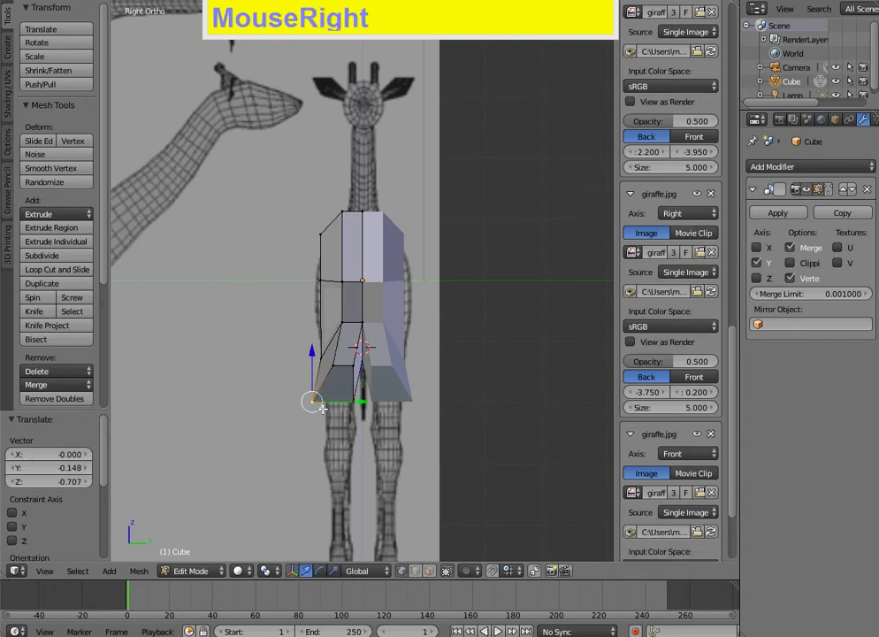
pyautogui.press('g')
pyautogui.click(339, 409)
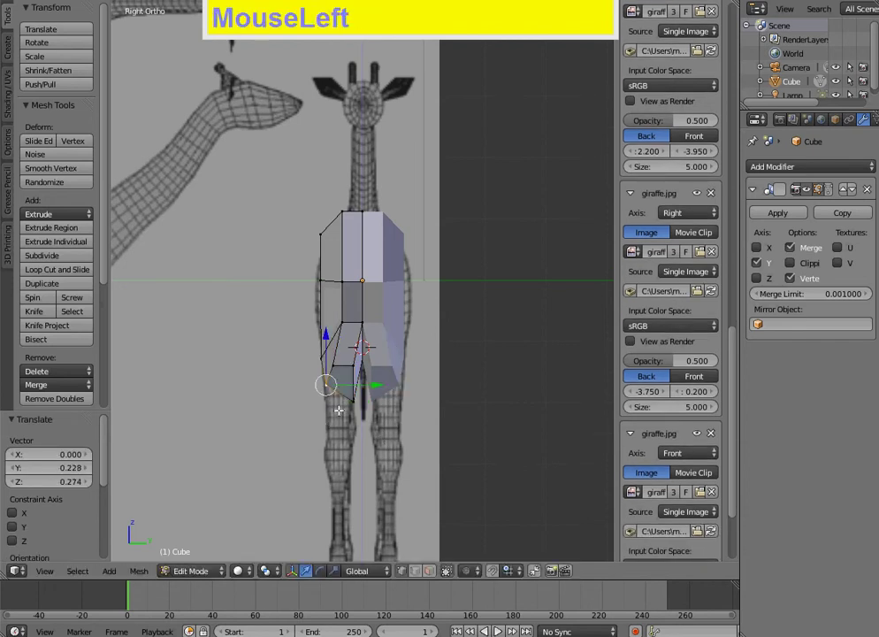
pyautogui.rightClick(351, 399)
pyautogui.press('g')
pyautogui.click(336, 381)
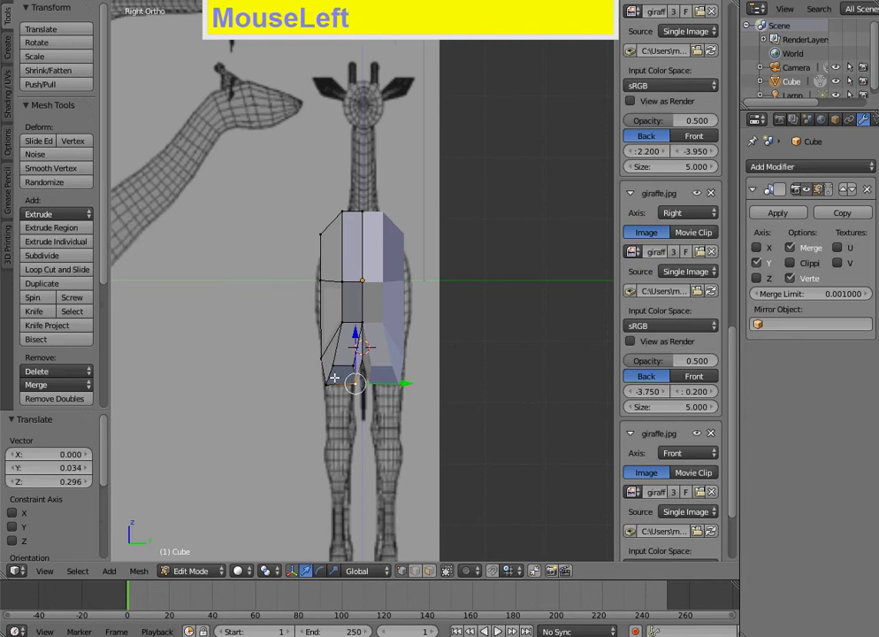
# Step: Lower the face's upper outer vertex -0.160 in Y, -0.319 in Z and its upper inner vertex 0.057 in Y, -0.308 in Z to level it
pyautogui.rightClick(334, 365)
pyautogui.press('g')
pyautogui.click(338, 377)
pyautogui.rightClick(350, 364)
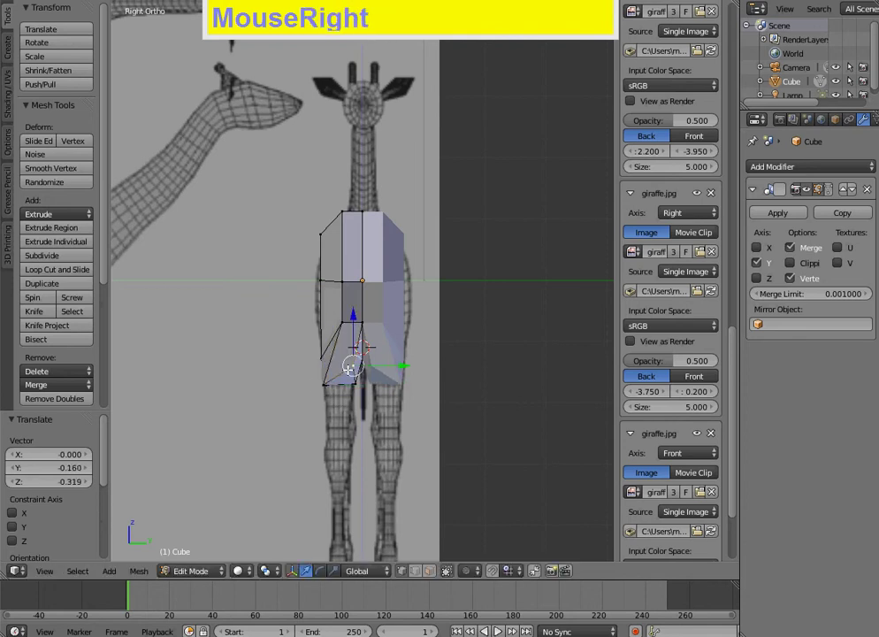
pyautogui.press('g')
pyautogui.click(350, 386)
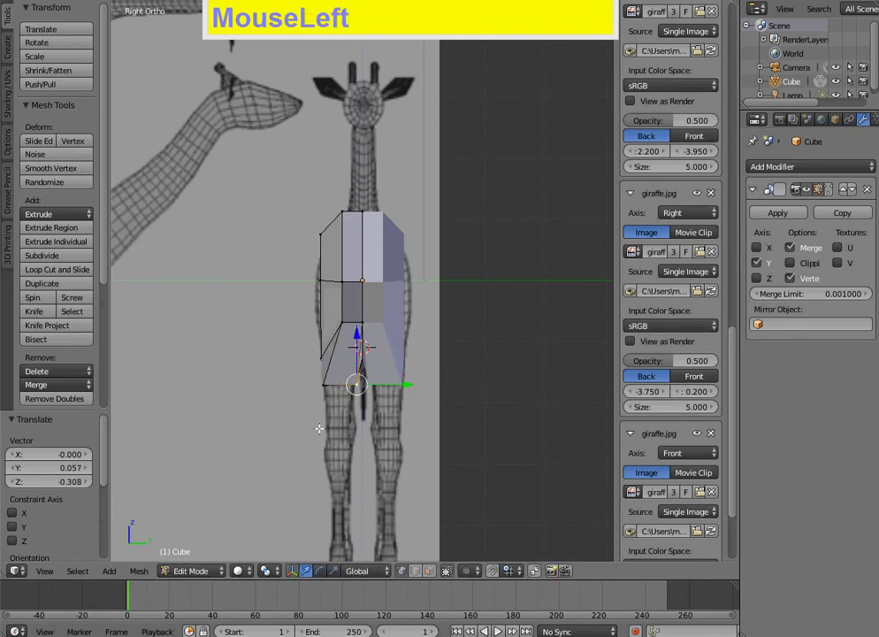
# Step: Select the leg's whole bottom face and, in front view, scale it 0.549 along X and move it -0.023 in X and -0.844 in Z
pyautogui.moveTo(319, 428); pyautogui.dragTo(340, 379, button='middle')
pyautogui.keyDown('shift'); pyautogui.rightClick(337, 371); pyautogui.keyUp('shift')
pyautogui.keyDown('shift'); pyautogui.rightClick(320, 357); pyautogui.keyUp('shift')
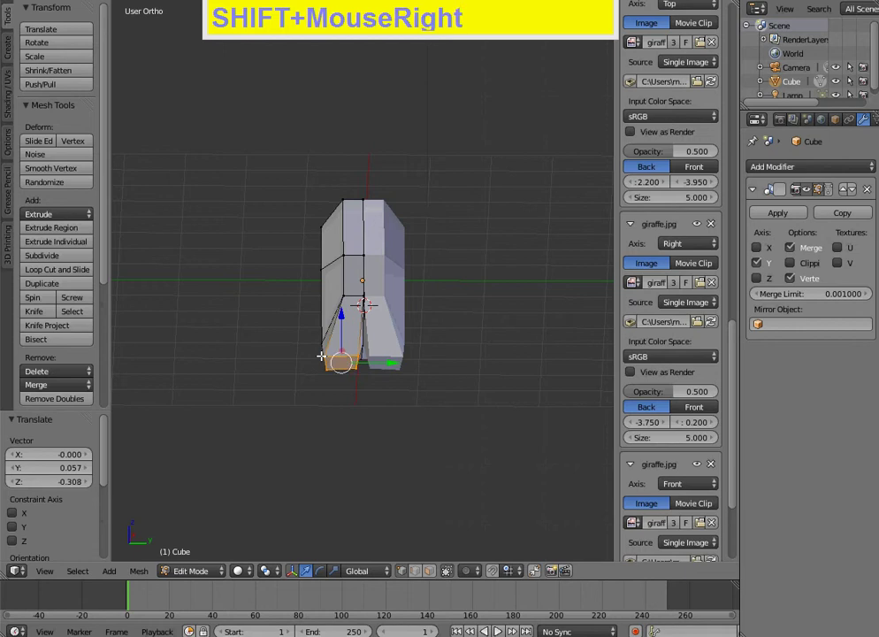
pyautogui.press('KP_1')
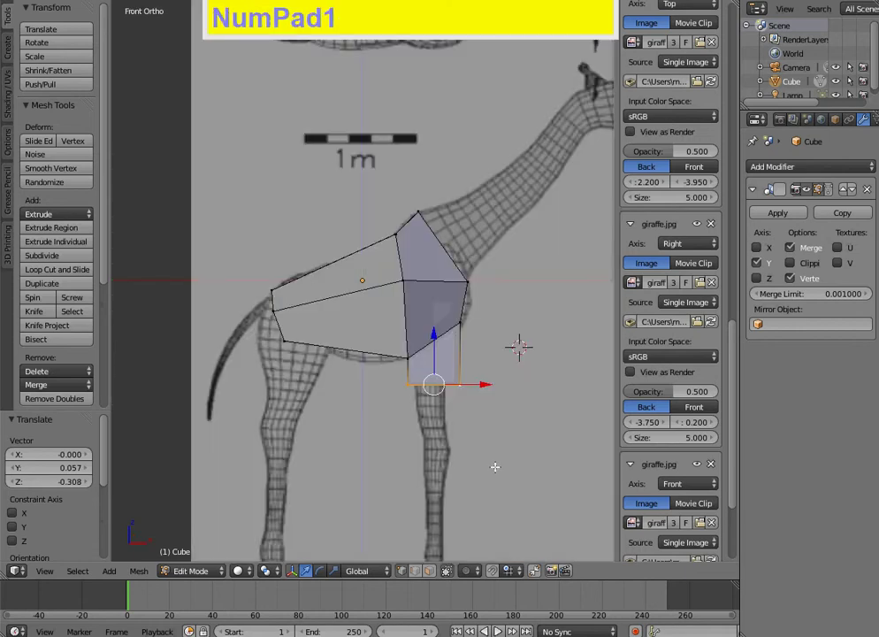
pyautogui.press('s')
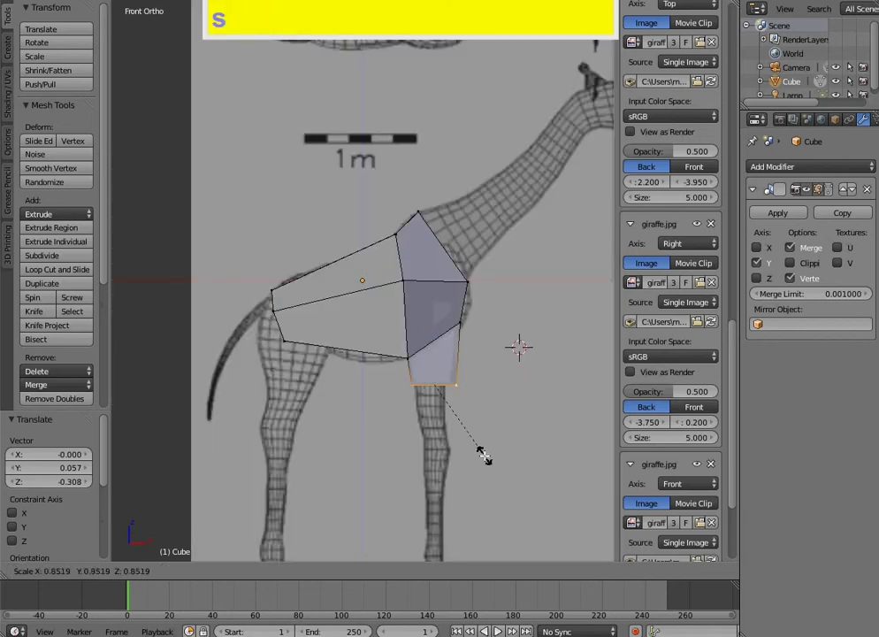
pyautogui.rightClick(482, 457)
pyautogui.press('s')
pyautogui.press('x')
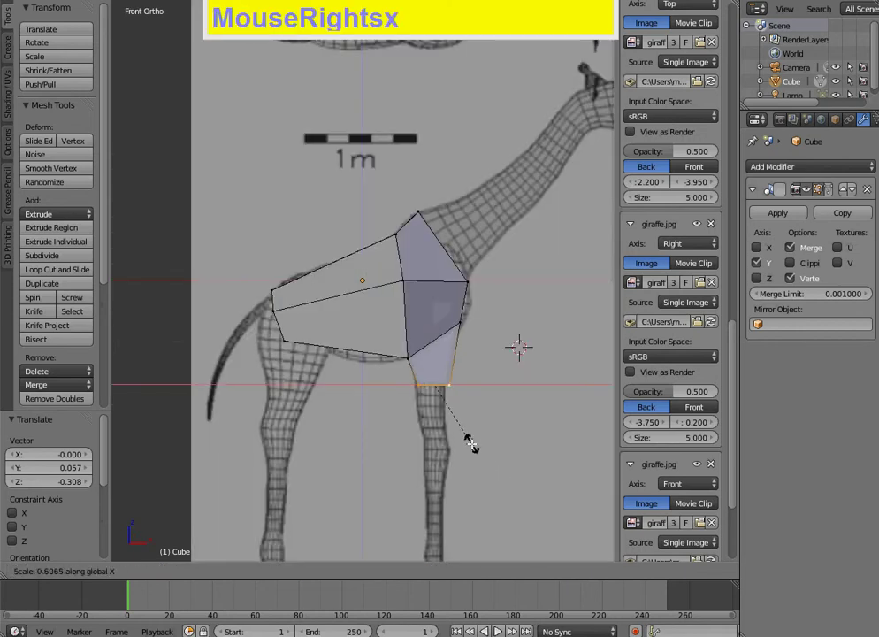
pyautogui.click(466, 439)
pyautogui.press('g')
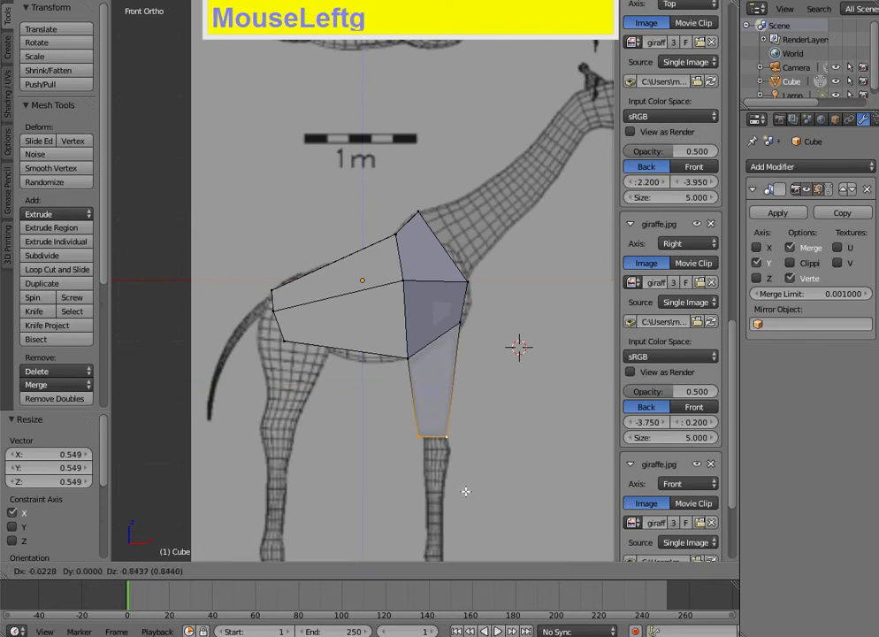
pyautogui.click(466, 487)
# Step: Extrude the leg's bottom face down to the ankle by -0.047 in X, 0.074 in Y and -2.236 in Z
pyautogui.keyDown('shift'); pyautogui.moveTo(481, 495); pyautogui.dragTo(468, 318, button='middle'); pyautogui.keyUp('shift')
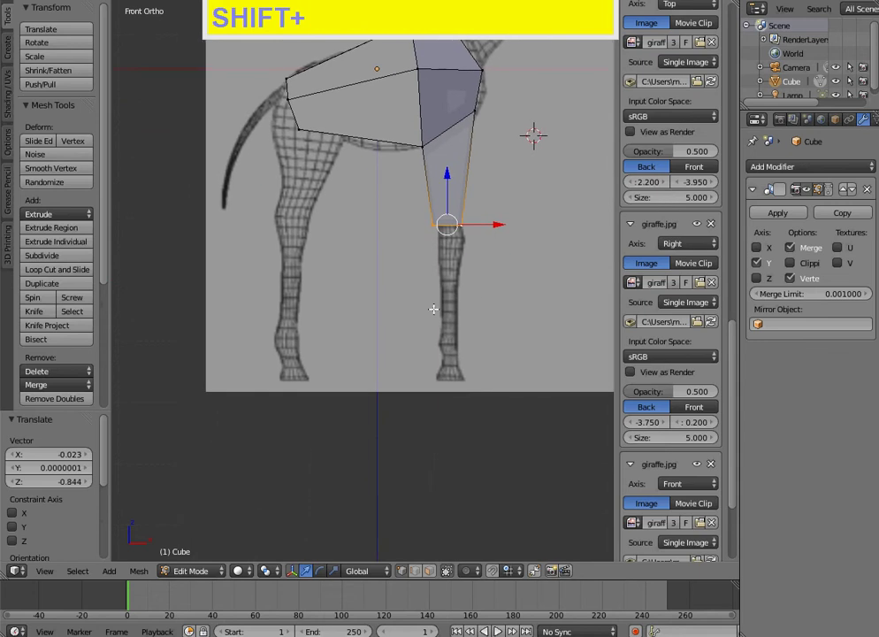
pyautogui.press('e')
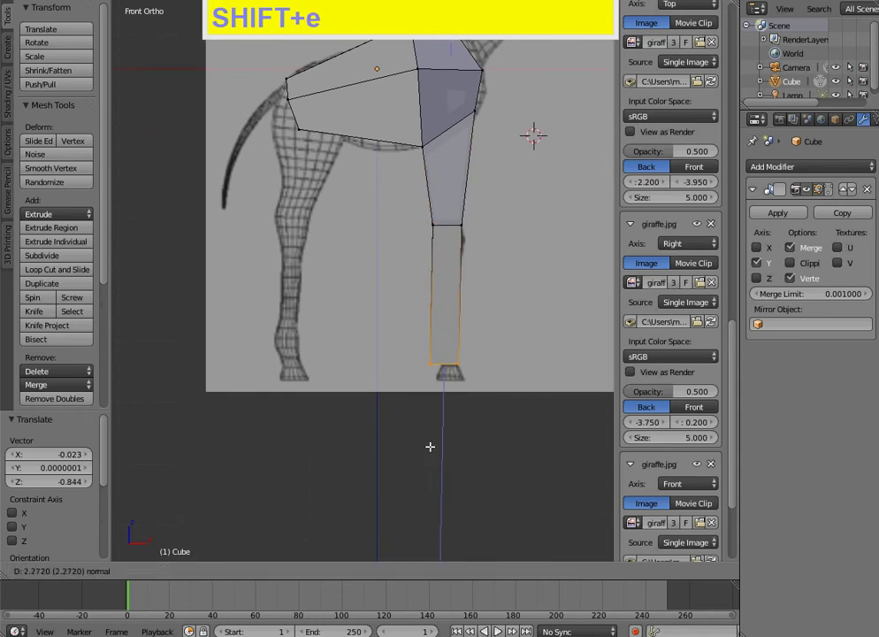
pyautogui.click(439, 443)
# Step: Scale the ankle face by 0.664 and move it 0.080 in X and -0.057 in Z onto the reference ankle
pyautogui.press('s')
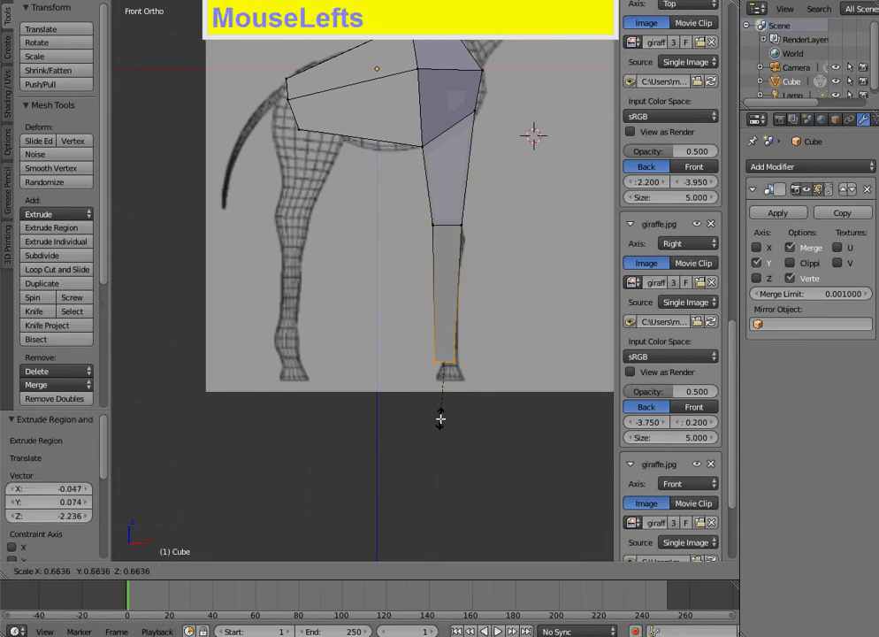
pyautogui.click(440, 418)
pyautogui.press('g')
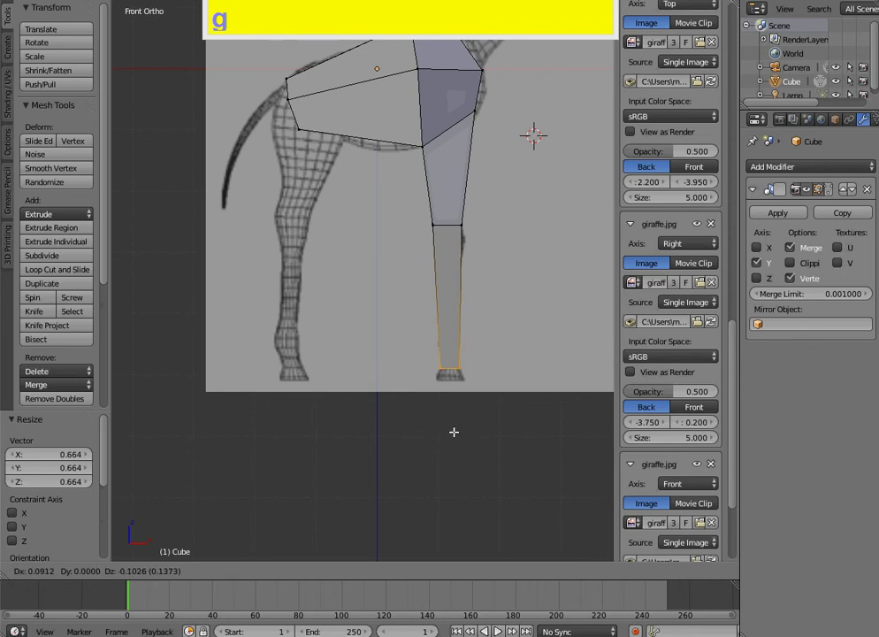
pyautogui.click(453, 429)
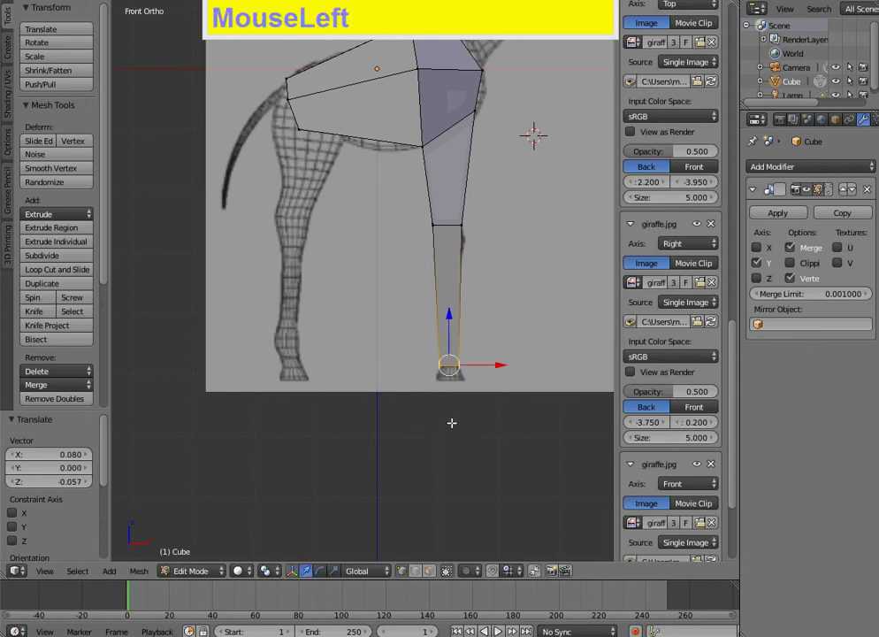
# Step: Extrude the ankle face into a hoof, moving it 0.023 in X and -0.239 in Z and scaling it by 1.377
pyautogui.press('e')
pyautogui.rightClick(452, 423)
pyautogui.press('g')
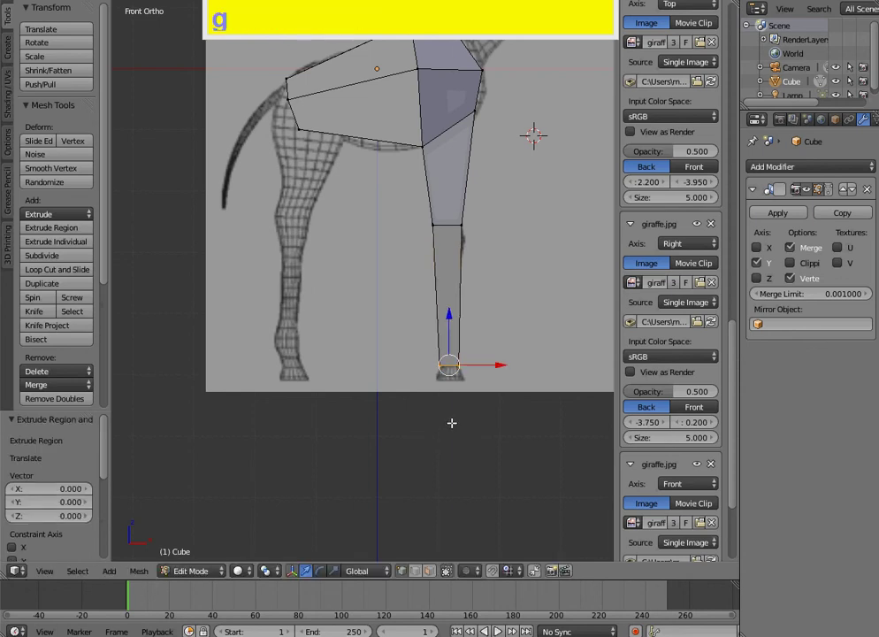
pyautogui.click(453, 435)
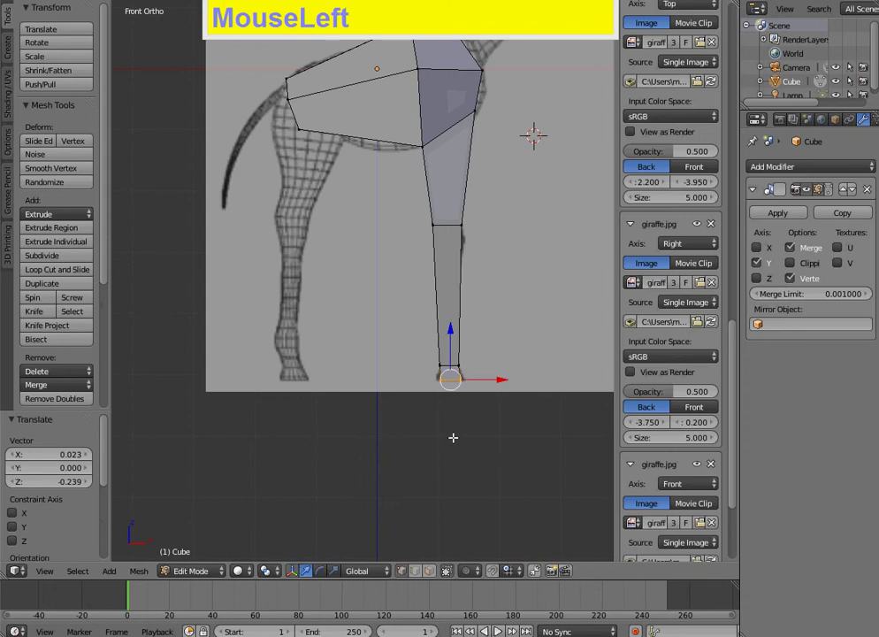
pyautogui.press('s')
pyautogui.click(485, 448)
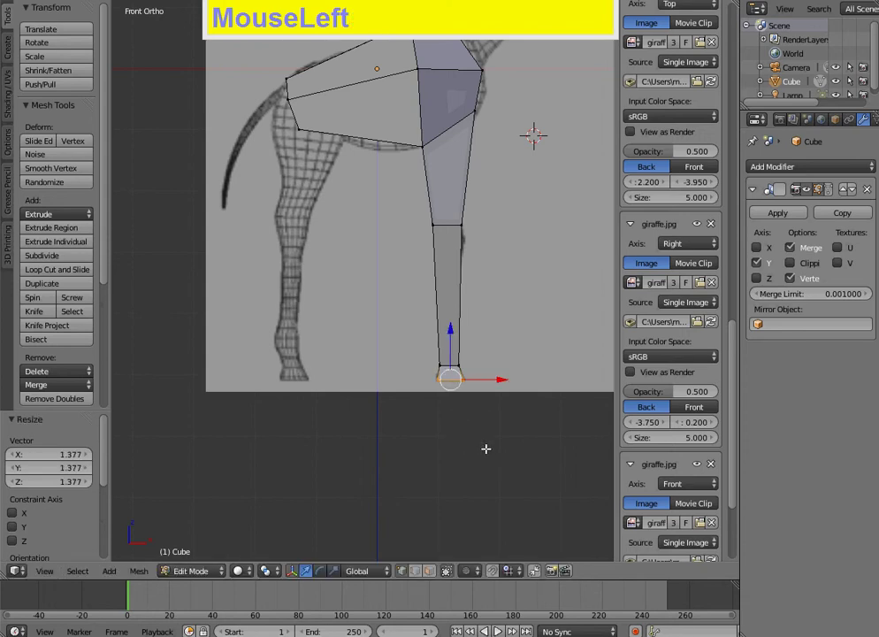
# Step: Show the mesh as wireframe and move the rear knee vertices 0.079 in X and -0.053 in Z onto the reference outline
pyautogui.press('z')
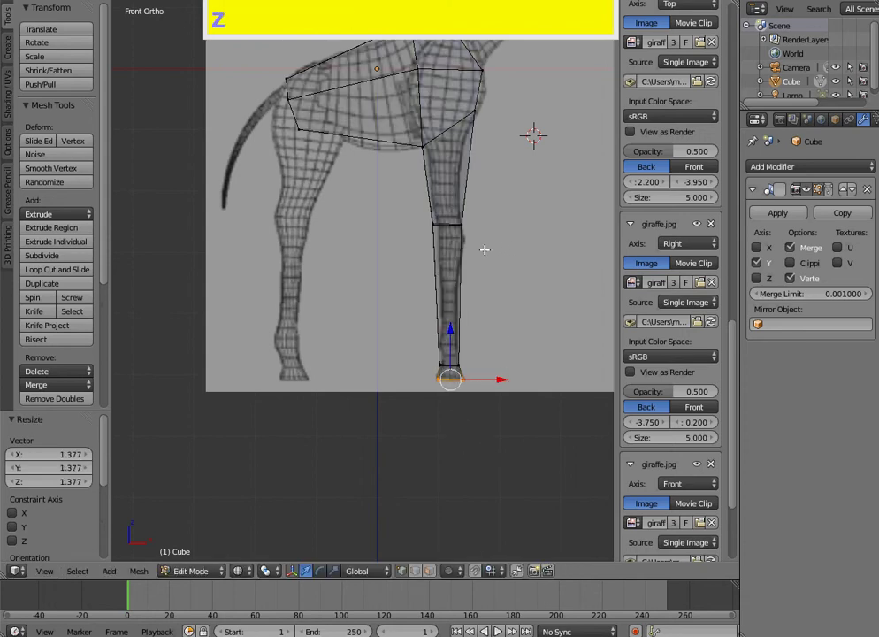
pyautogui.scroll(3, 462, 248)
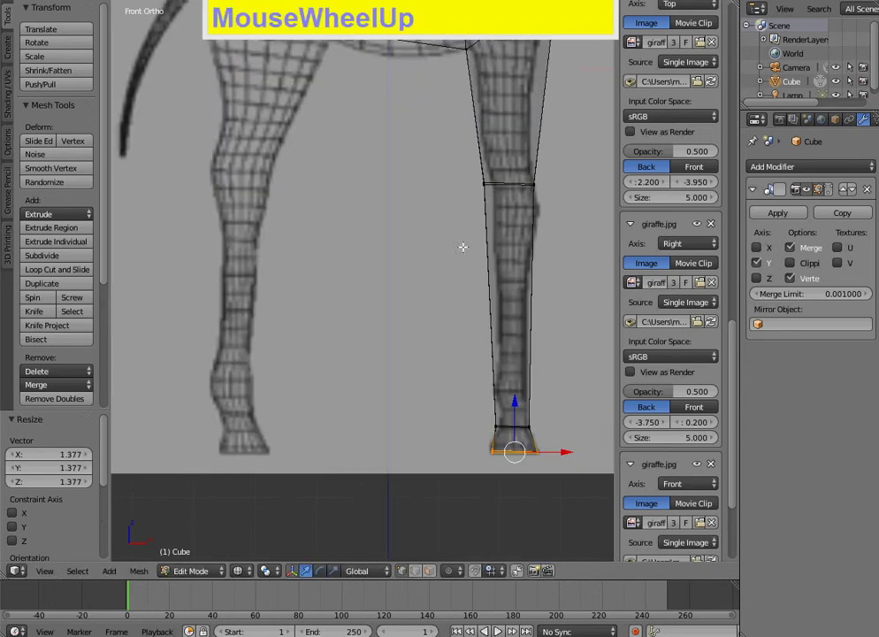
pyautogui.rightClick(487, 179)
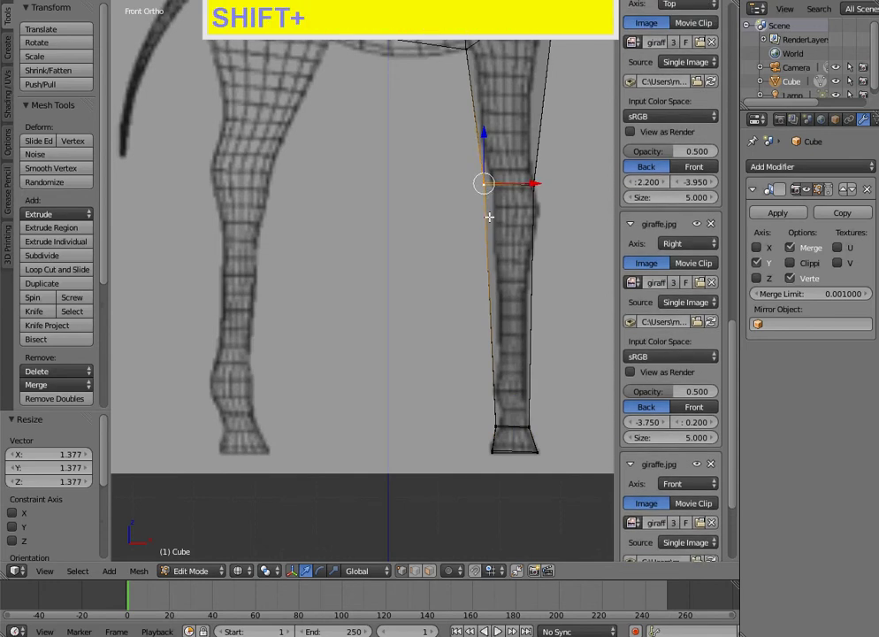
pyautogui.press('g')
pyautogui.click(499, 222)
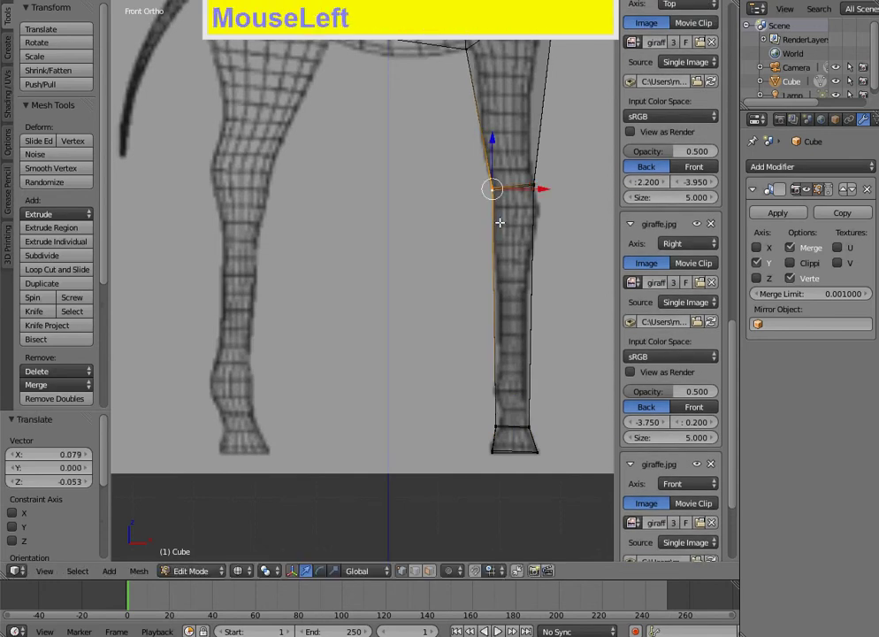
pyautogui.keyDown('shift'); pyautogui.rightClick(543, 185); pyautogui.keyUp('shift')
pyautogui.keyDown('shift'); pyautogui.rightClick(540, 214); pyautogui.keyUp('shift')
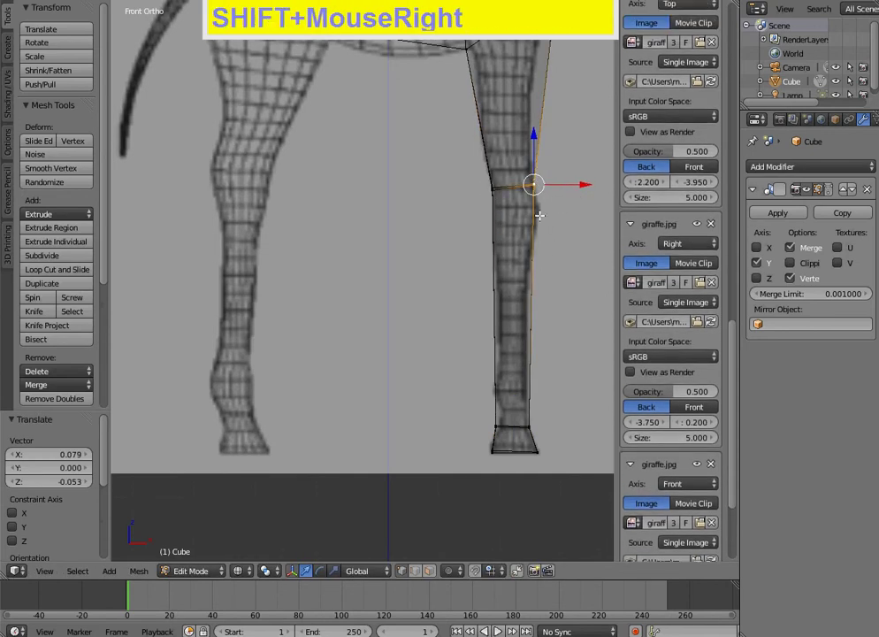
# Step: Add one loop cut around the lower leg and slide it up to just below the knee edge loop
pyautogui.hotkey('ctrl', 'r')
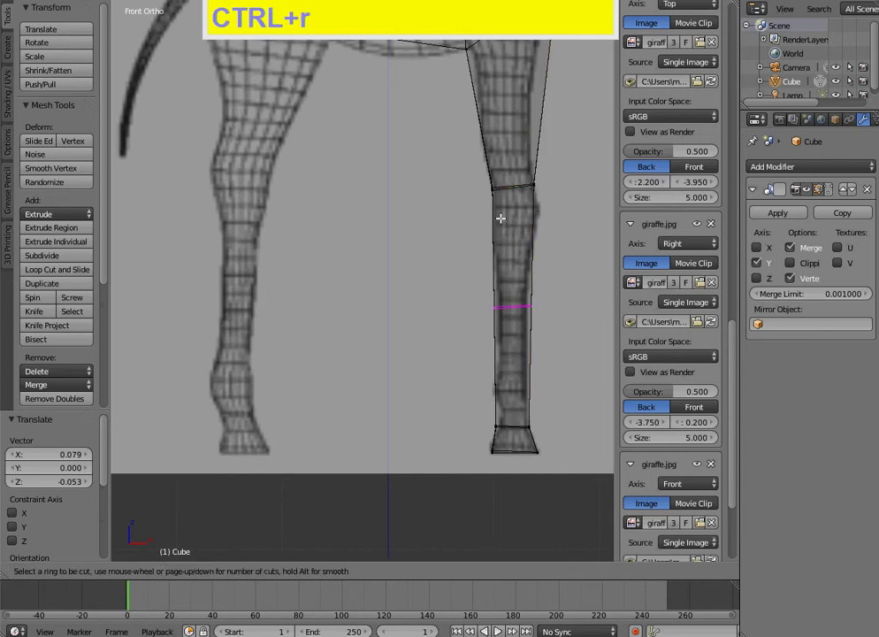
pyautogui.click(506, 190)
pyautogui.click(522, 120)
# Step: Raise the new loop's two rear vertices in front view, one 0.008 in X and 0.040 in Z, the other 0.008 in X and 0.056 in Z
pyautogui.rightClick(496, 207)
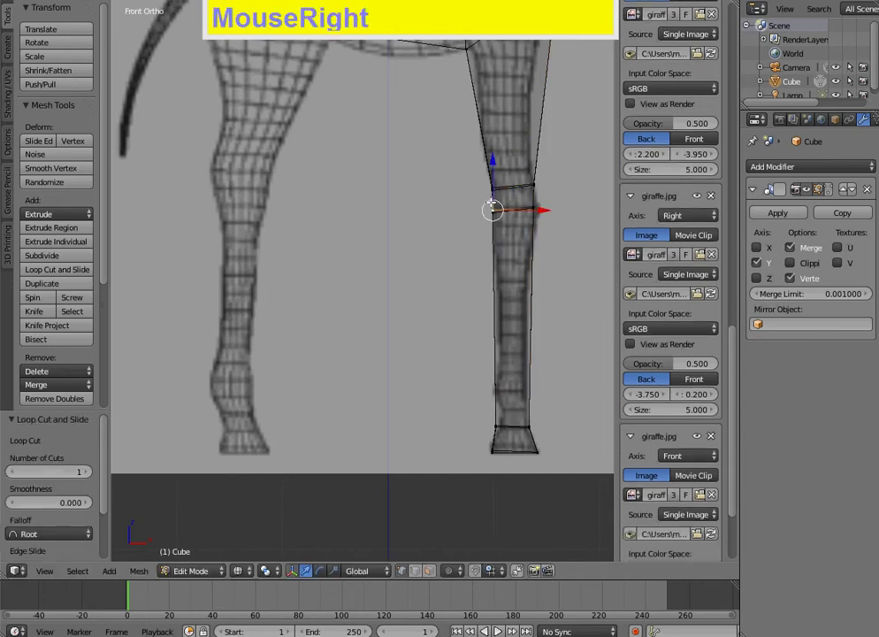
pyautogui.scroll(4, 489, 222)
pyautogui.keyDown('shift'); pyautogui.moveTo(489, 221); pyautogui.dragTo(382, 256, button='middle'); pyautogui.keyUp('shift')
pyautogui.scroll(2, 457, 229)
pyautogui.keyDown('shift'); pyautogui.moveTo(457, 229); pyautogui.dragTo(371, 307, button='middle'); pyautogui.keyUp('shift')
pyautogui.hotkey('shift', 'g')
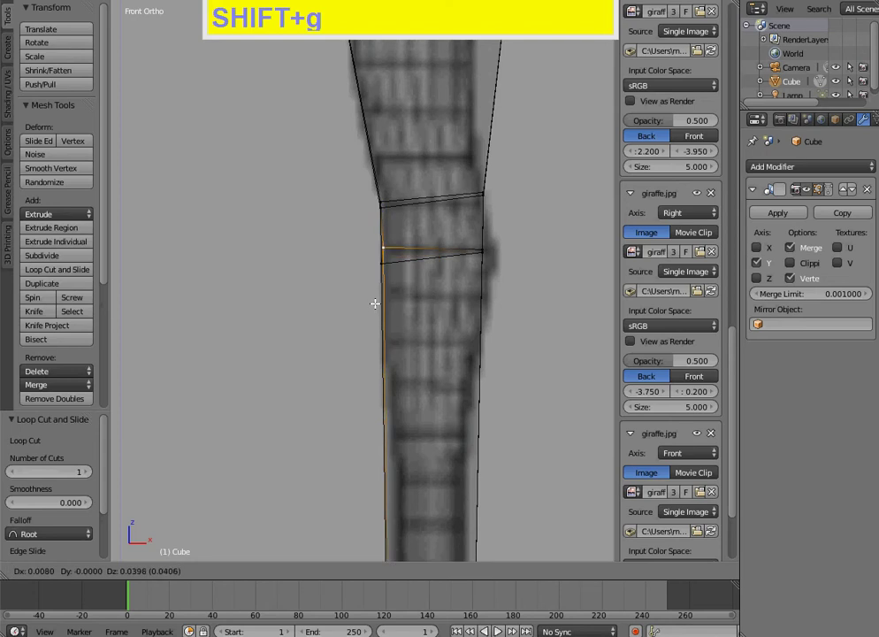
pyautogui.click(372, 304)
pyautogui.rightClick(385, 263)
pyautogui.press('g')
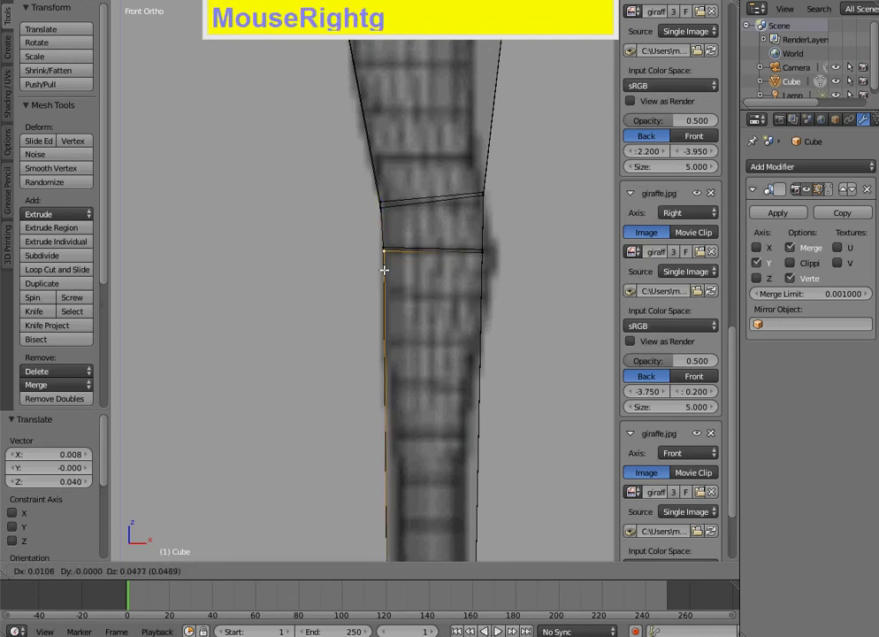
pyautogui.click(384, 265)
# Step: Move the new loop's front vertices 0.050 in X and -0.011 in Z out to the front of the knee
pyautogui.keyDown('shift'); pyautogui.rightClick(481, 251); pyautogui.keyUp('shift')
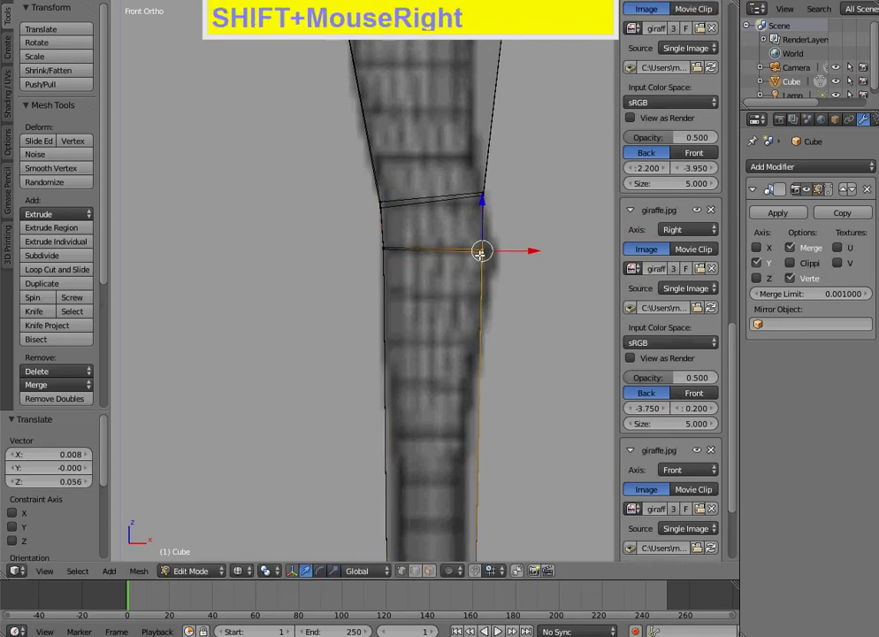
pyautogui.press('g')
pyautogui.click(504, 273)
pyautogui.scroll(-4, 508, 310)
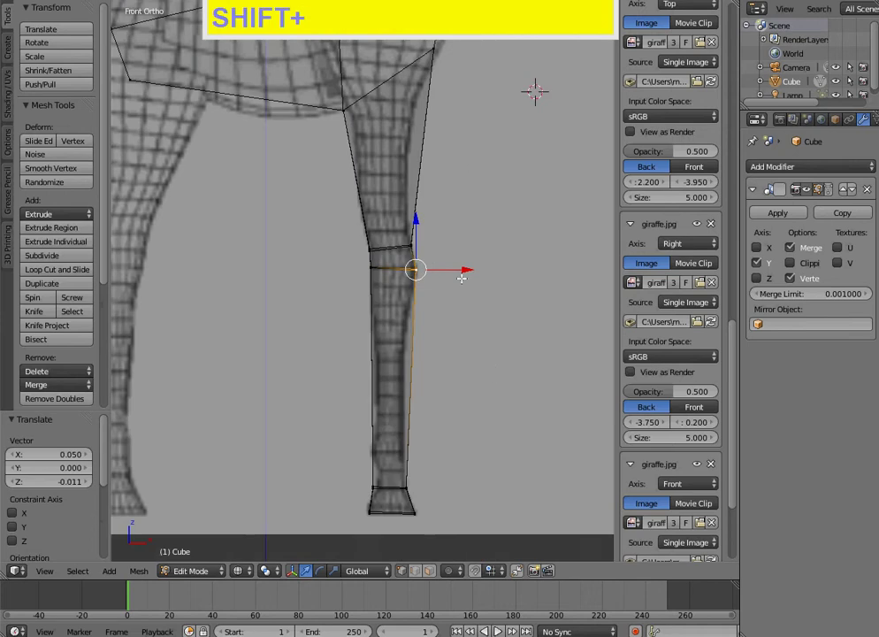
# Step: Move the lower of the two rear vertices on the upper knee loop 0.002 in X and 0.026 in Z to line them up
pyautogui.scroll(1, 448, 249)
pyautogui.rightClick(372, 245)
pyautogui.scroll(4, 367, 269)
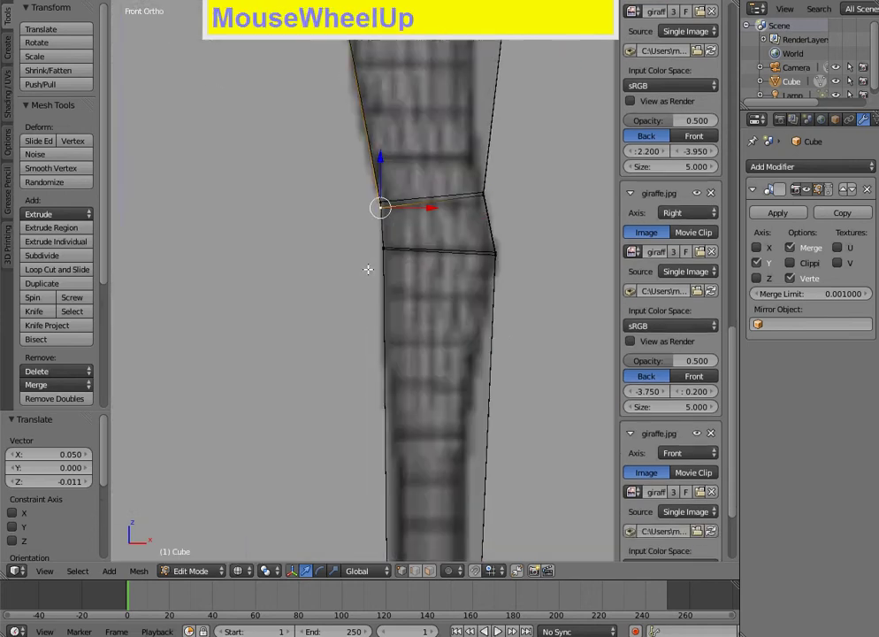
pyautogui.keyDown('shift'); pyautogui.moveTo(367, 269); pyautogui.dragTo(373, 295, button='middle'); pyautogui.keyUp('shift')
pyautogui.scroll(2, 379, 285)
pyautogui.press('g')
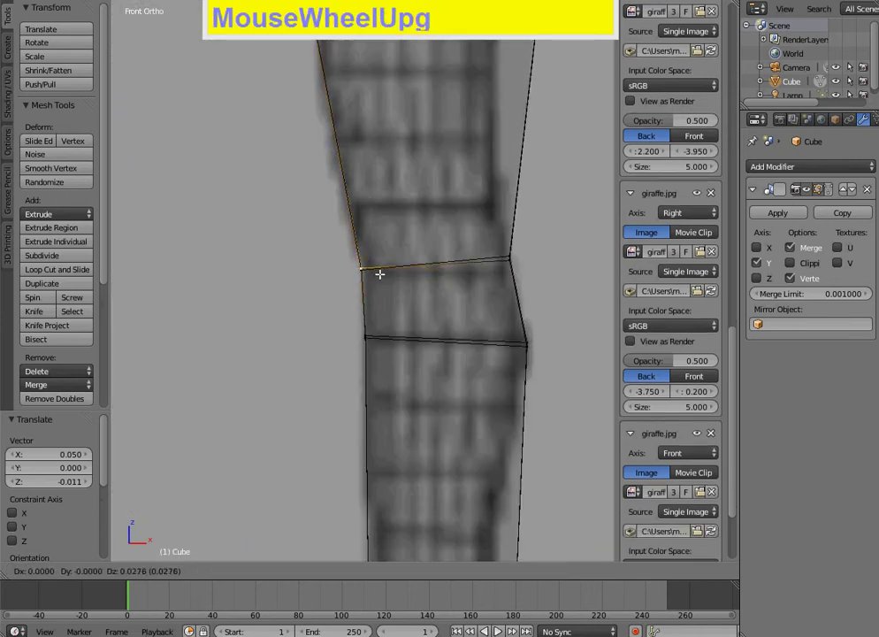
pyautogui.moveTo(365, 270); pyautogui.dragTo(494, 251)
# Step: Align the upper knee loop's front vertices by moving one 0.002 in X and -0.011 in Z, and shift both -0.006 in X and -0.029 in Z
pyautogui.rightClick(511, 256)
pyautogui.press('g')
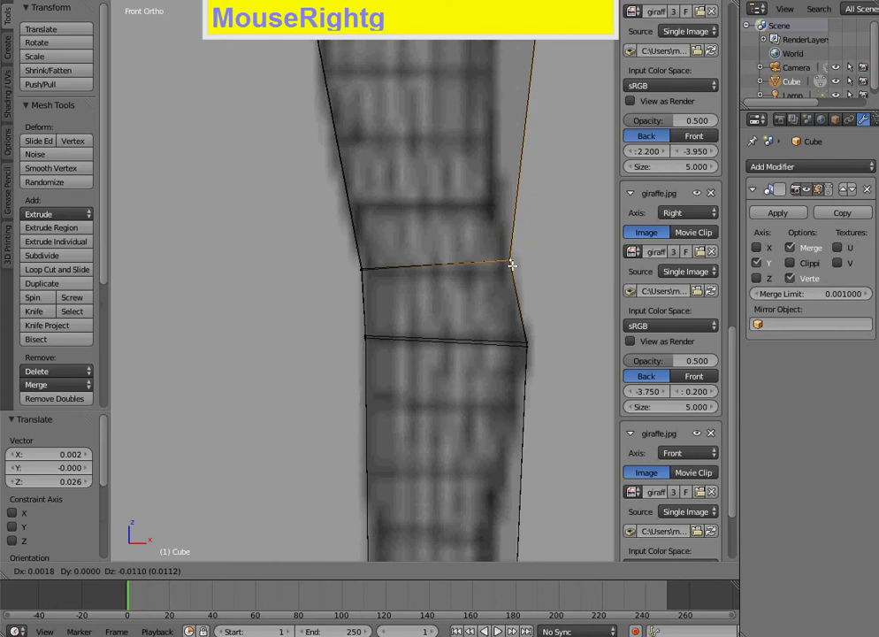
pyautogui.click(510, 261)
pyautogui.keyDown('shift'); pyautogui.rightClick(511, 259); pyautogui.keyUp('shift')
pyautogui.press('g')
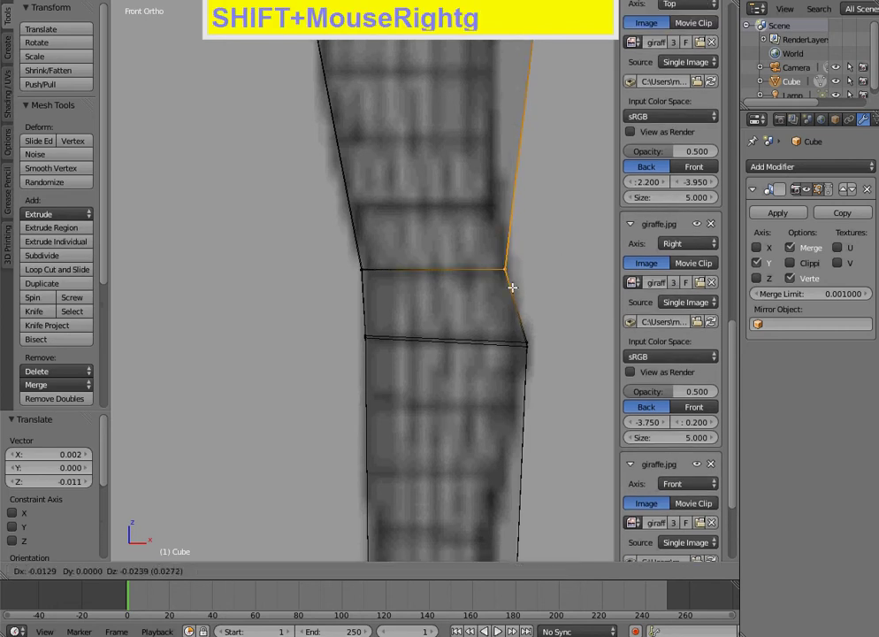
pyautogui.click(511, 285)
# Step: Move the lower knee loop's front vertices -0.006 in X and 0.015 in Z, and raise one of them 0.009 in Z to align them
pyautogui.rightClick(526, 343)
pyautogui.keyDown('shift'); pyautogui.rightClick(526, 343); pyautogui.keyUp('shift')
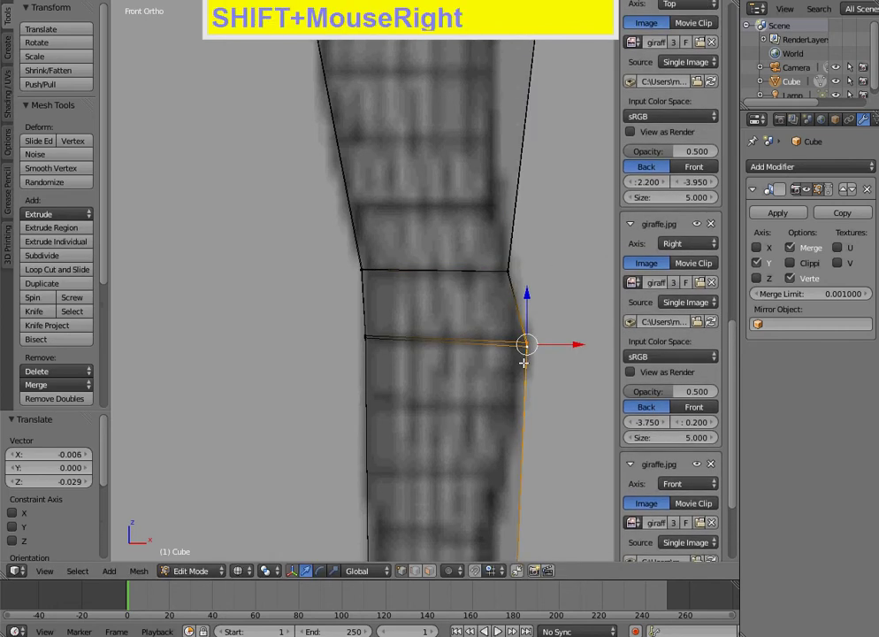
pyautogui.press('g')
pyautogui.click(511, 348)
pyautogui.rightClick(524, 340)
pyautogui.press('g')
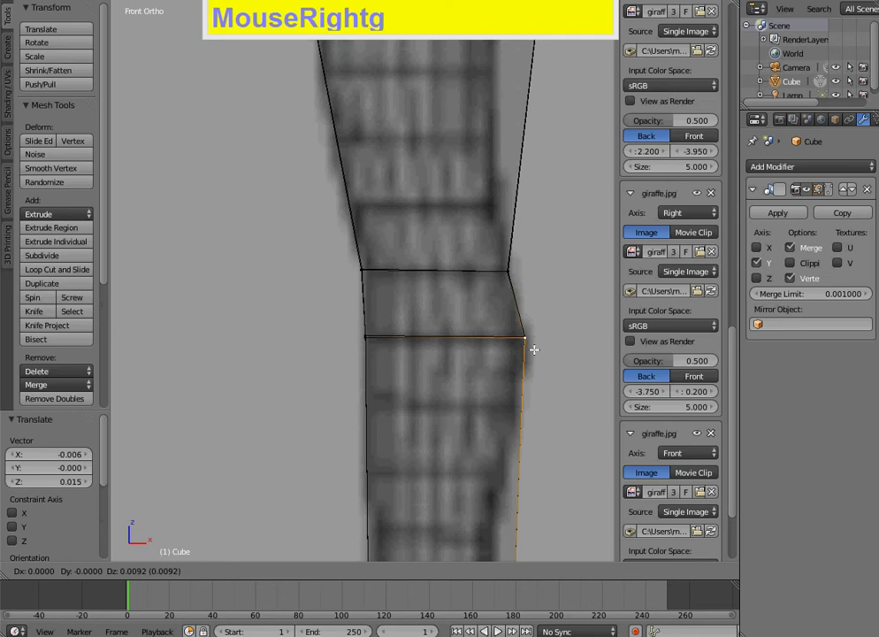
pyautogui.click(530, 346)
# Step: Lower one of the rear vertices on the lower knee loop by 0.009 in Z to level the loop
pyautogui.rightClick(367, 338)
pyautogui.keyDown('shift'); pyautogui.rightClick(367, 338); pyautogui.keyUp('shift')
pyautogui.press('g')
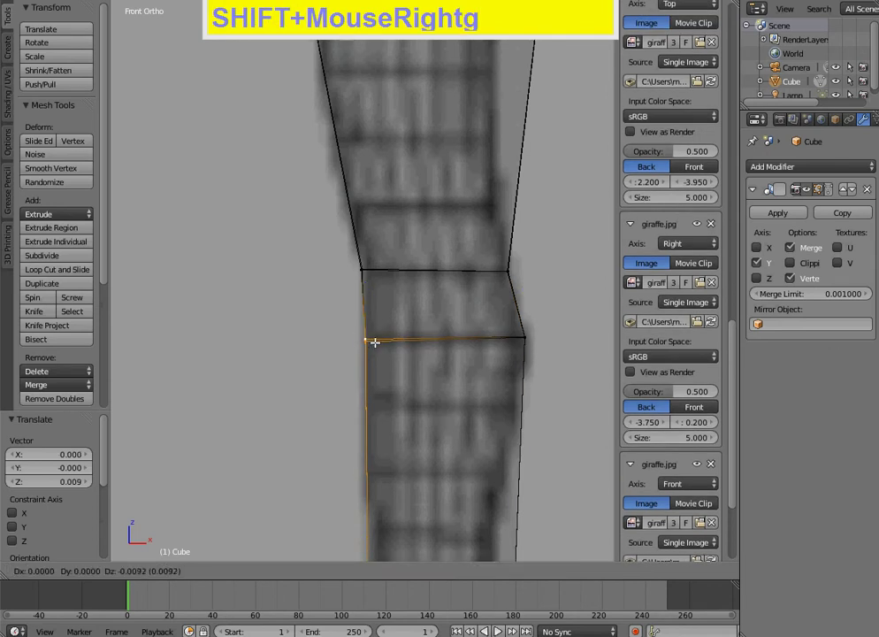
pyautogui.click(397, 328)
# Step: Add one loop cut around the upper front leg and slide it up close to the belly line
pyautogui.scroll(-4, 406, 248)
pyautogui.scroll(-4, 402, 249)
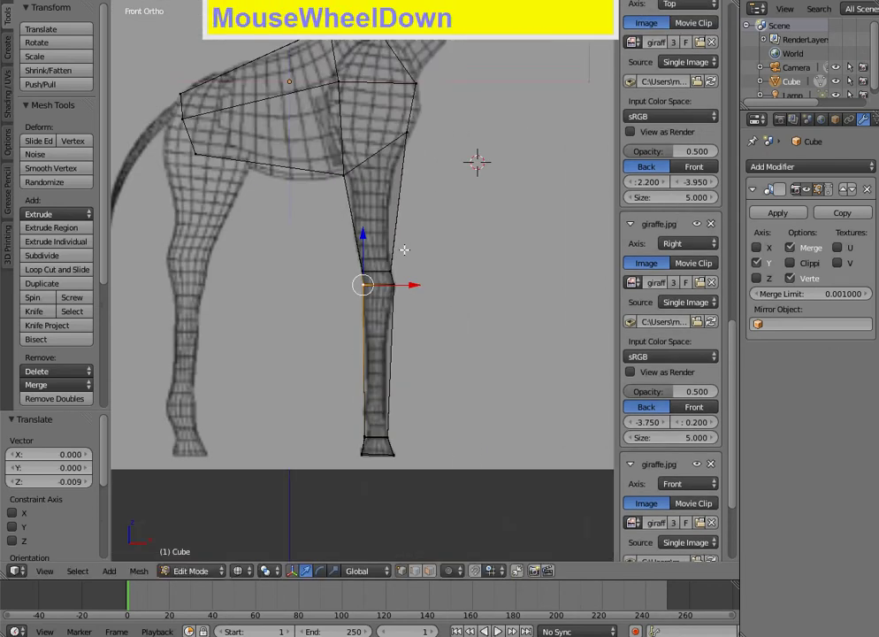
pyautogui.keyDown('shift'); pyautogui.moveTo(402, 250); pyautogui.dragTo(400, 316, button='middle'); pyautogui.keyUp('shift')
pyautogui.scroll(2, 388, 279)
pyautogui.hotkey('ctrl', 'r')
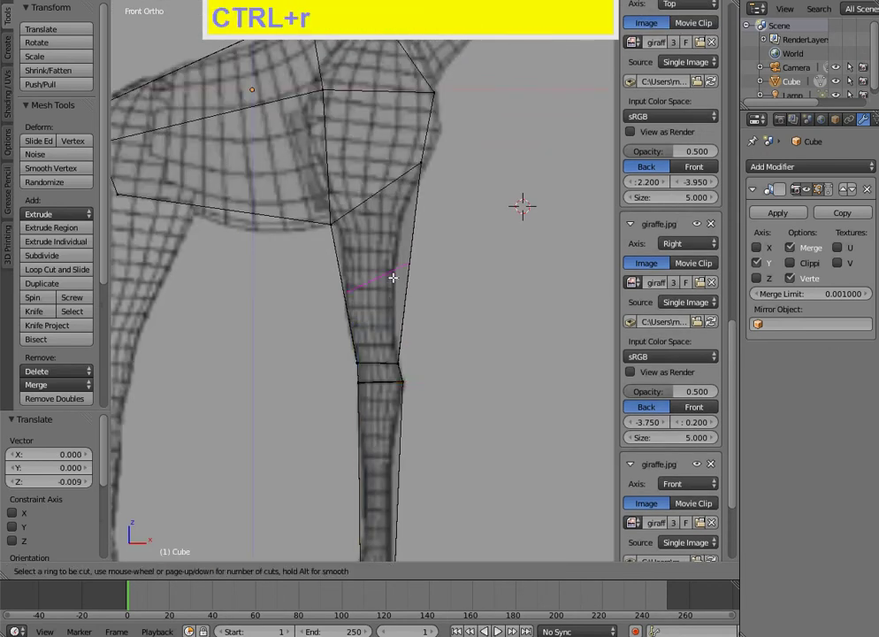
pyautogui.click(398, 261)
pyautogui.click(400, 220)
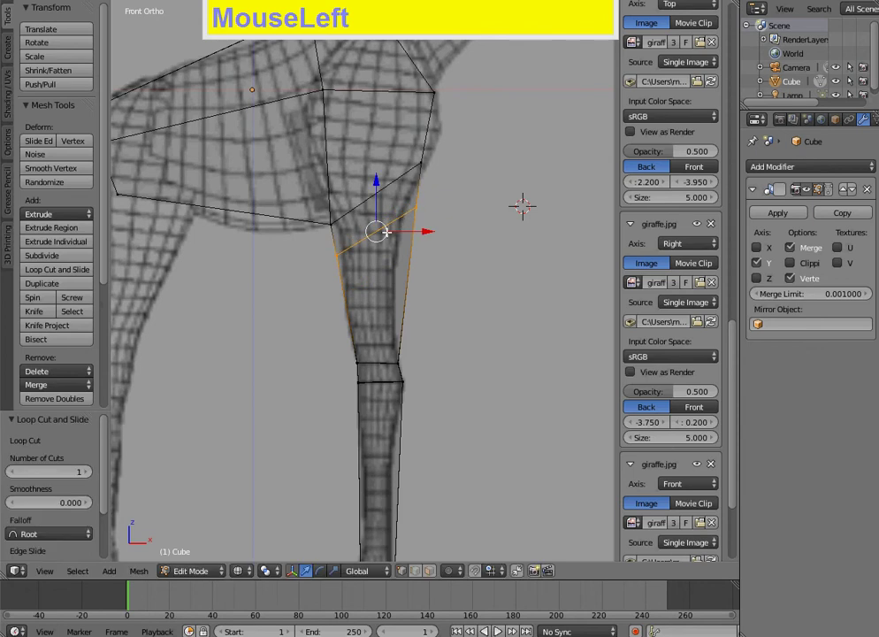
# Step: Move the new loop's rear vertices 0.020 in X and 0.205 in Z, and pull its front vertices down and back to the leg outline
pyautogui.rightClick(339, 257)
pyautogui.keyDown('ctrl'); pyautogui.moveTo(343, 246); pyautogui.dragTo(322, 266); pyautogui.keyUp('ctrl')
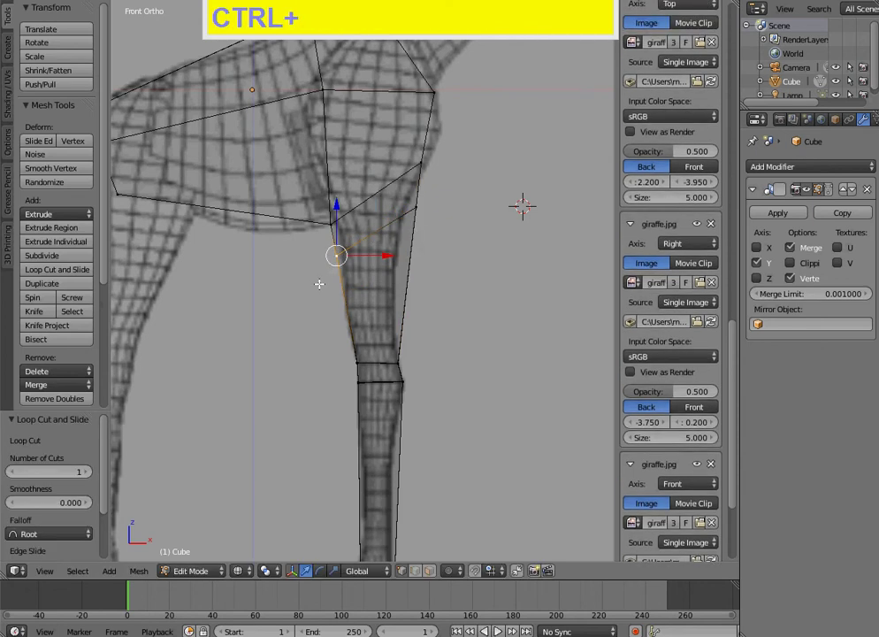
pyautogui.press('g')
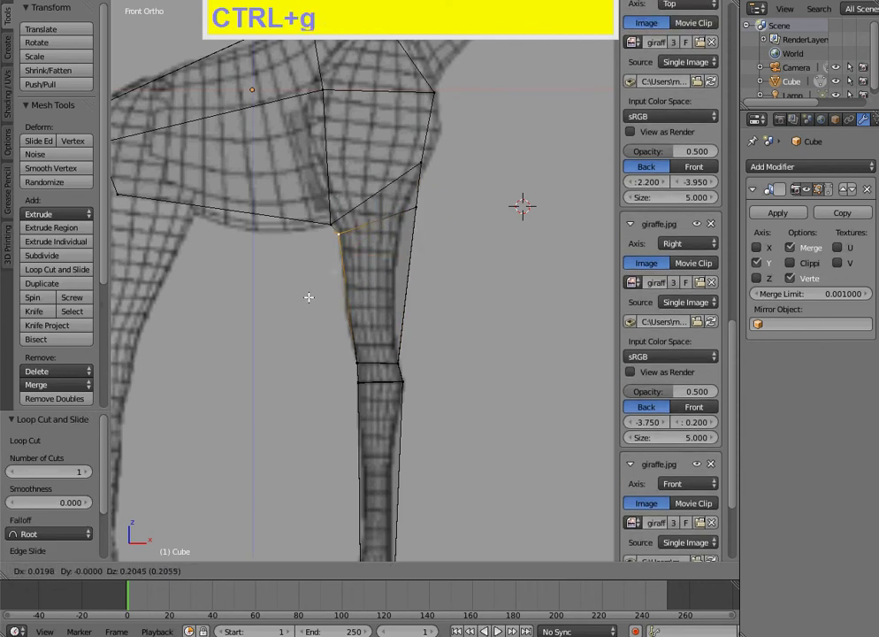
pyautogui.click(309, 297)
pyautogui.rightClick(415, 206)
pyautogui.press('g')
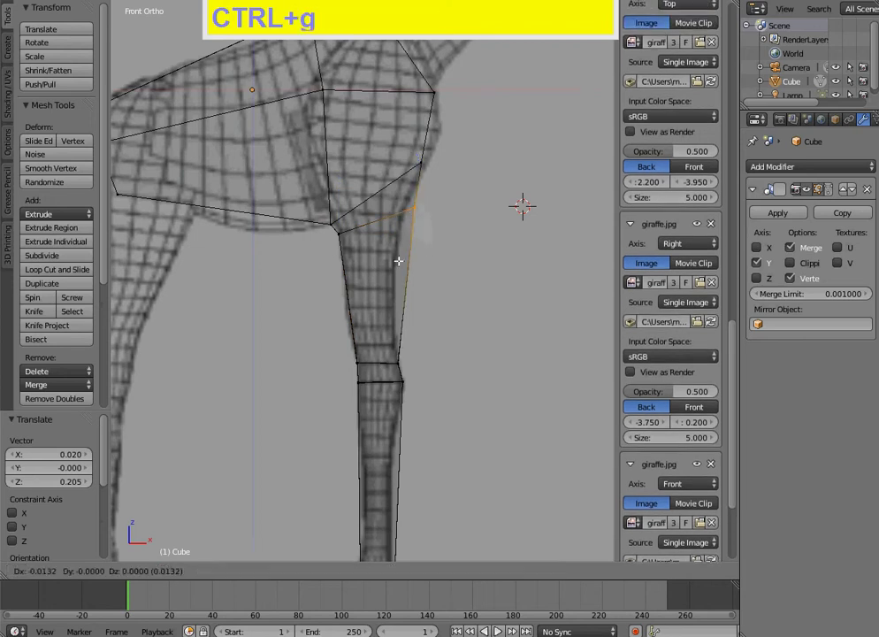
pyautogui.click(391, 275)
# Step: Move the lower chest's front vertices forward to the reference outline, and shift the ones above them -0.013 in X and 0.040 in Z
pyautogui.rightClick(424, 165)
pyautogui.keyDown('ctrl'); pyautogui.moveTo(443, 194); pyautogui.dragTo(417, 206); pyautogui.keyUp('ctrl')
pyautogui.press('g')
pyautogui.click(428, 164)
pyautogui.rightClick(433, 91)
pyautogui.keyDown('ctrl'); pyautogui.moveTo(433, 91); pyautogui.dragTo(414, 120); pyautogui.keyUp('ctrl')
pyautogui.press('g')
pyautogui.rightClick(433, 91)
pyautogui.press('g')
pyautogui.click(437, 143)
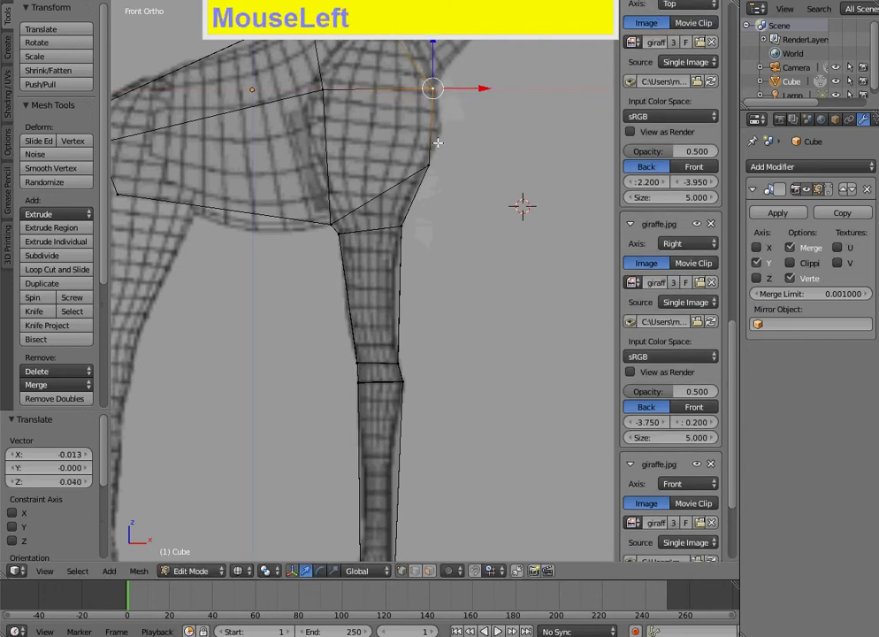
# Step: Add one loop cut in the middle of the upper leg and move it down to just above the knee
pyautogui.hotkey('ctrl', 'r')
pyautogui.click(394, 317)
pyautogui.click(388, 332)
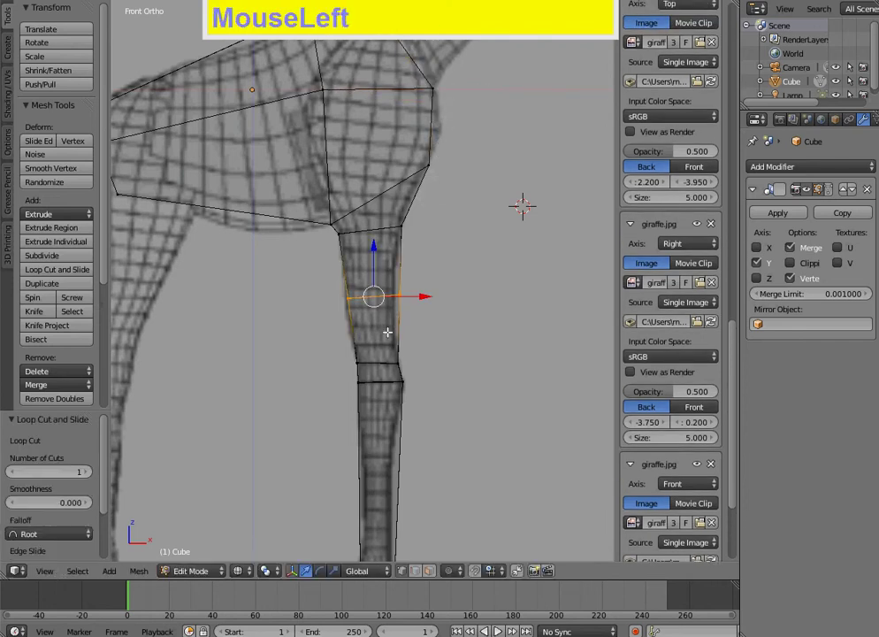
pyautogui.press('g')
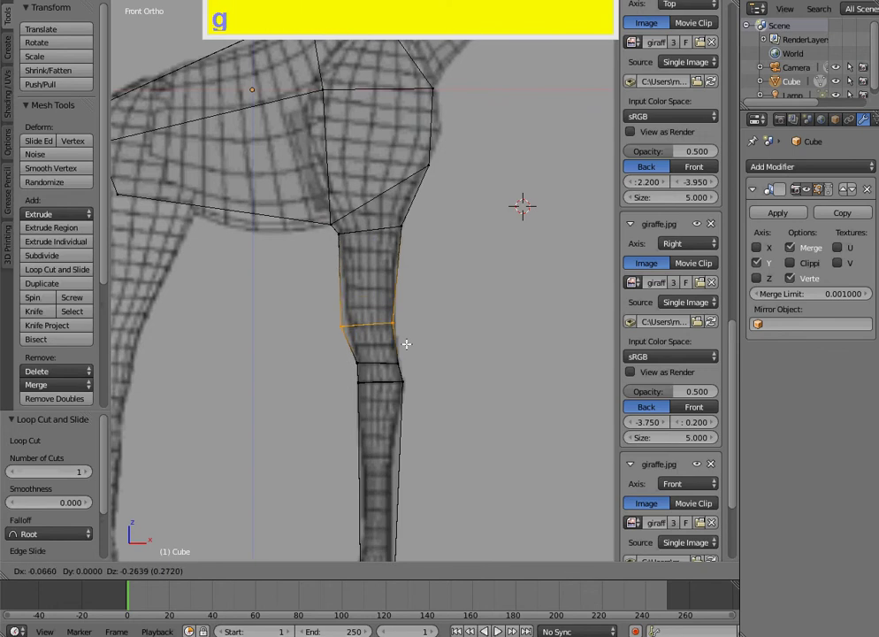
pyautogui.click(412, 351)
# Step: Move the above-knee loop's front vertices -0.066 in X and 0.013 in Z, and the top leg loop's front vertices -0.026 in X and -0.053 in Z
pyautogui.moveTo(417, 350)
pyautogui.keyDown('ctrl'); pyautogui.mouseDown()
pyautogui.moveTo(403, 349)
pyautogui.moveTo(409, 357)
pyautogui.mouseUp(); pyautogui.keyUp('ctrl')
pyautogui.press('g')
pyautogui.click(402, 356)
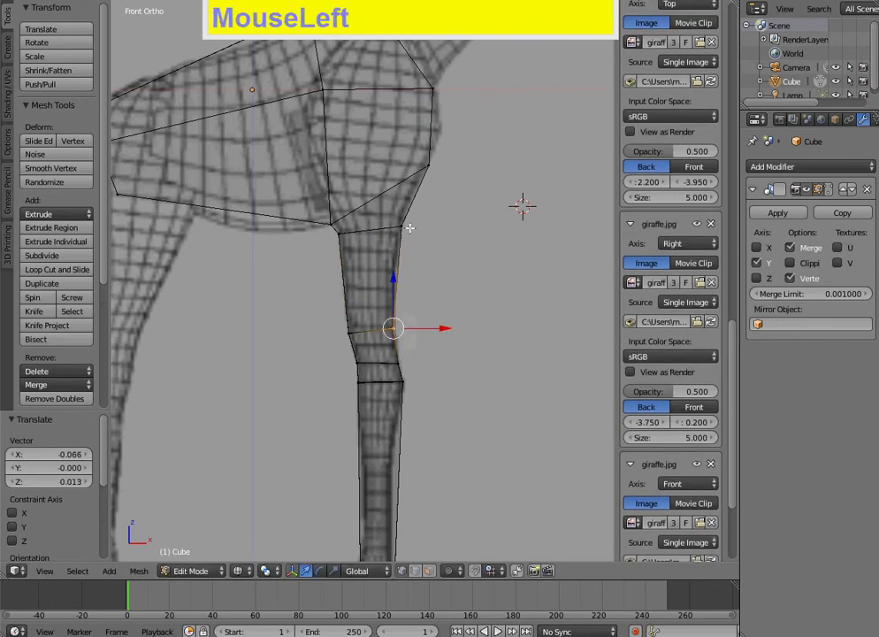
pyautogui.keyDown('ctrl'); pyautogui.moveTo(409, 228); pyautogui.dragTo(402, 226); pyautogui.keyUp('ctrl')
pyautogui.press('g')
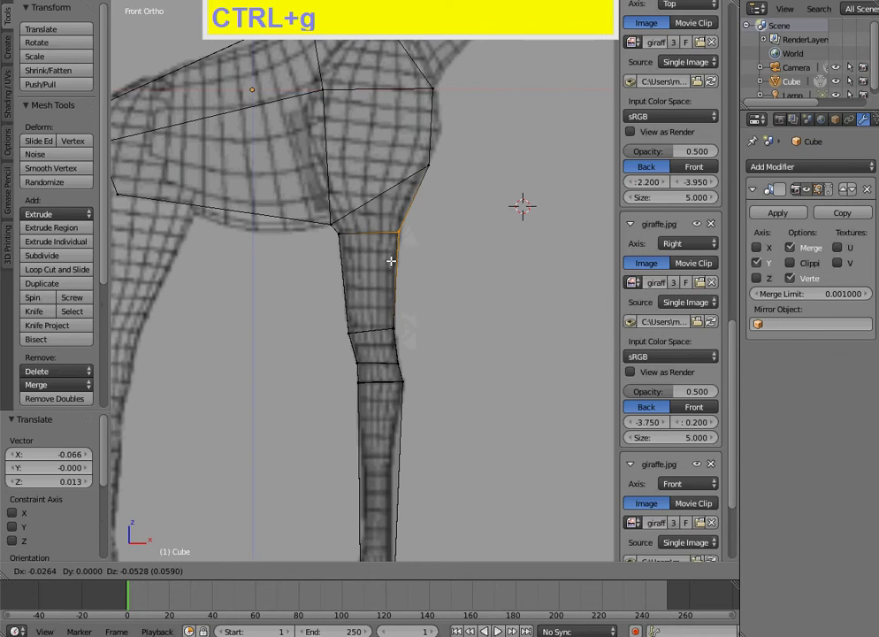
pyautogui.click(403, 270)
# Step: Add one loop cut on the lower leg below the knee and move its front vertices -0.066 in X and -0.020 in Z
pyautogui.keyDown('shift'); pyautogui.moveTo(411, 403); pyautogui.dragTo(451, 249, button='middle'); pyautogui.keyUp('shift')
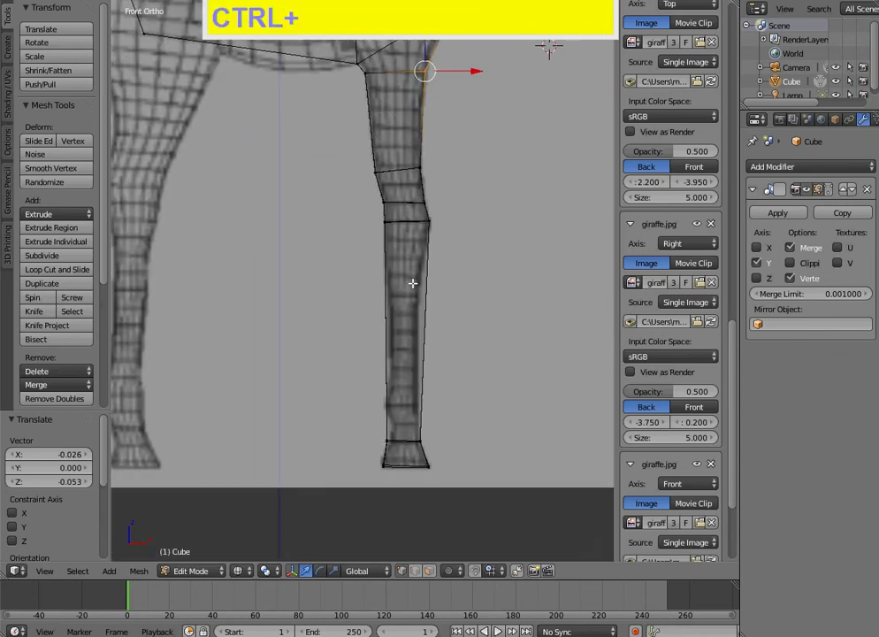
pyautogui.hotkey('ctrl', 'r')
pyautogui.click(410, 272)
pyautogui.click(408, 214)
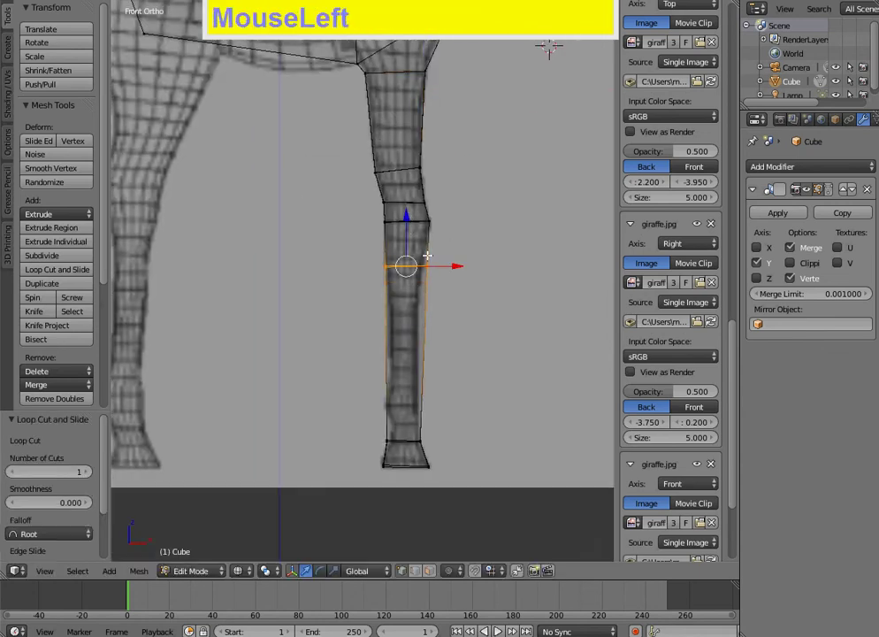
pyautogui.rightClick(427, 263)
pyautogui.moveTo(444, 294)
pyautogui.keyDown('ctrl'); pyautogui.mouseDown()
pyautogui.moveTo(415, 276)
pyautogui.moveTo(427, 290)
pyautogui.mouseUp(); pyautogui.keyUp('ctrl')
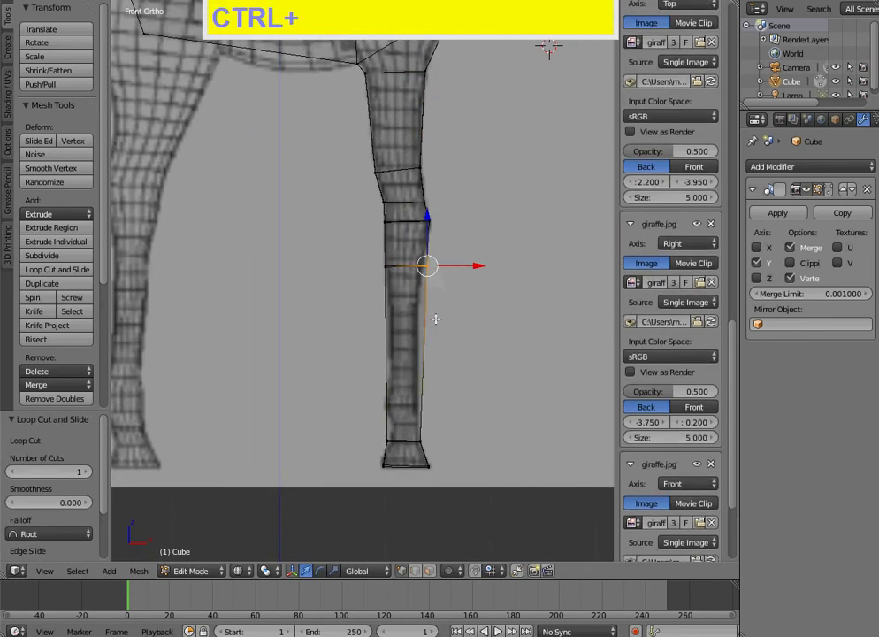
pyautogui.press('g')
pyautogui.click(429, 322)
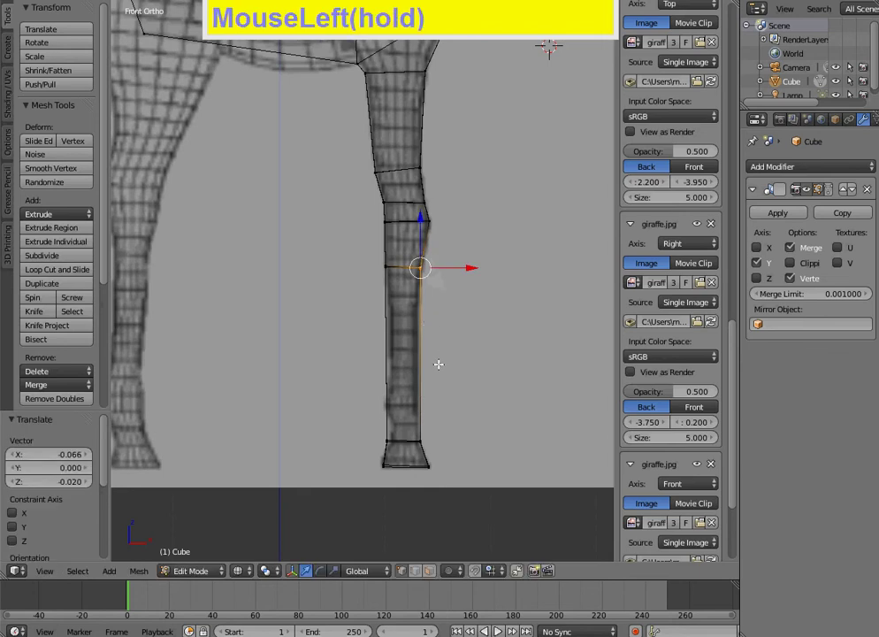
# Step: Add one loop cut on the lower leg, slide it down to just above the ankle, and scale it to 0.792
pyautogui.scroll(4, 427, 402)
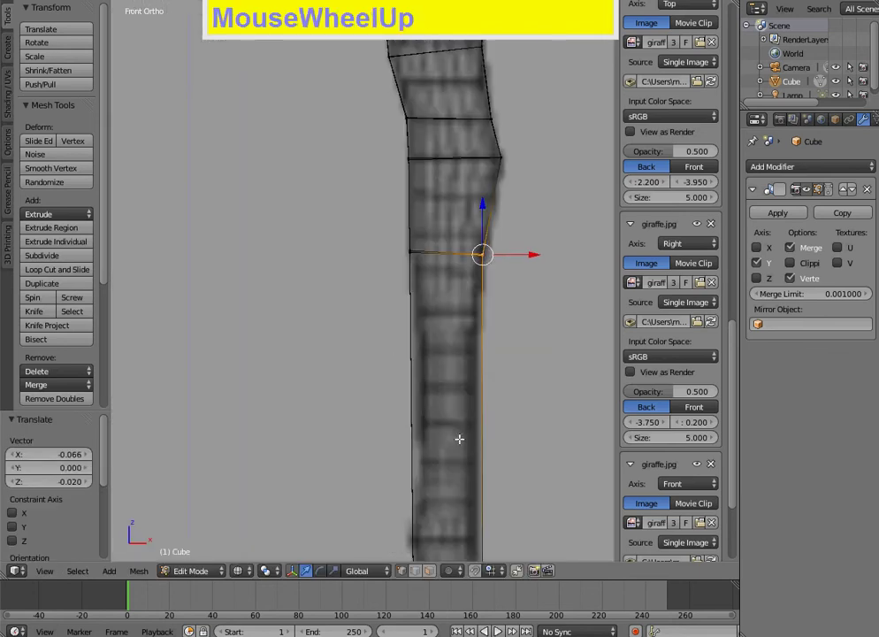
pyautogui.keyDown('shift'); pyautogui.moveTo(507, 433); pyautogui.dragTo(491, 288, button='middle'); pyautogui.keyUp('shift')
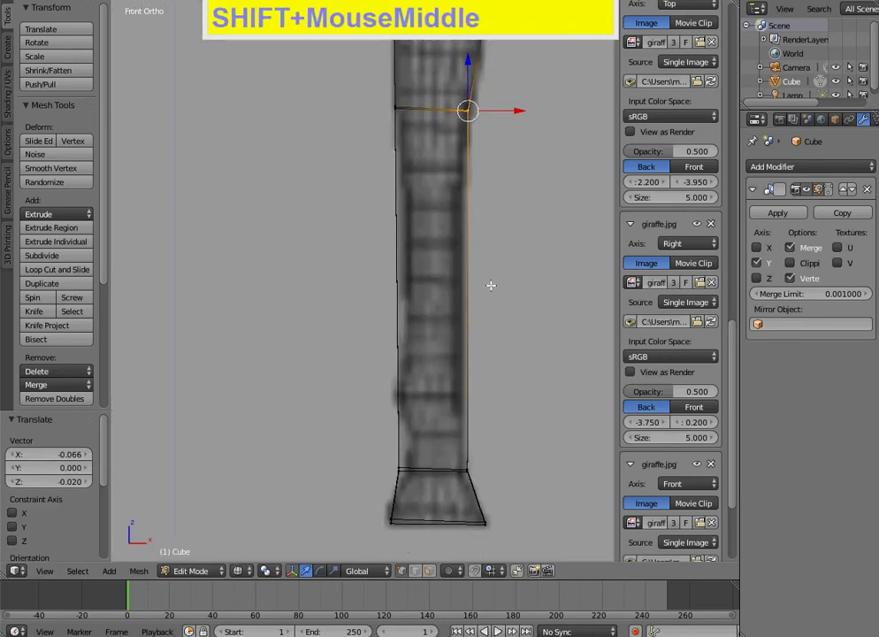
pyautogui.hotkey('ctrl', 'r')
pyautogui.click(431, 373)
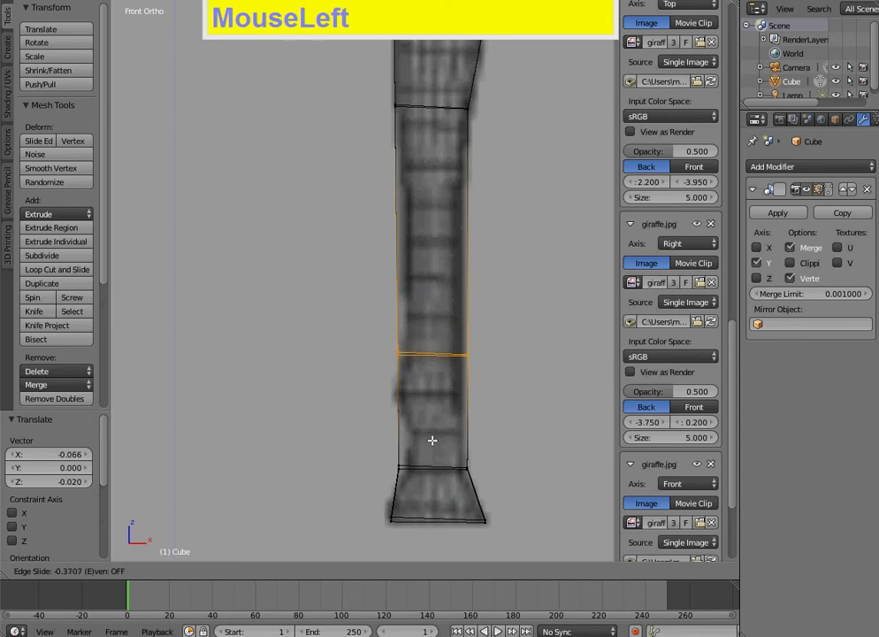
pyautogui.click(431, 440)
pyautogui.press('s')
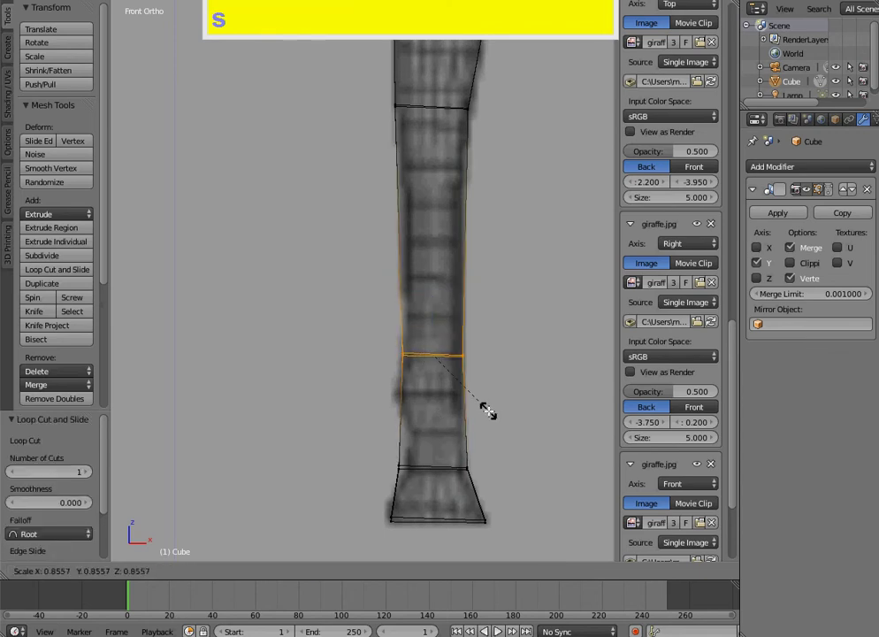
pyautogui.click(447, 414)
# Step: Add one loop cut at the widest part of the ankle and scale it to 1.214
pyautogui.hotkey('ctrl', 'r')
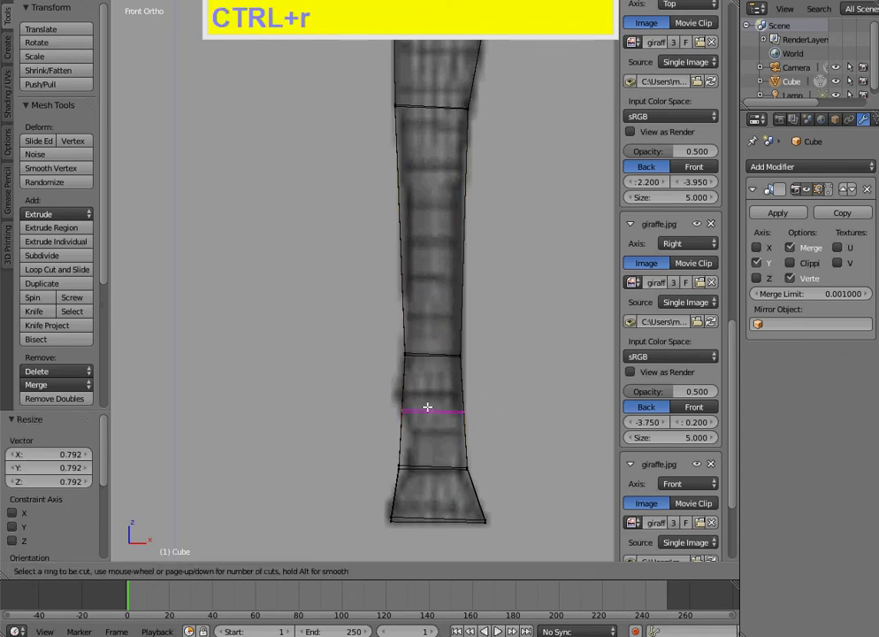
pyautogui.click(428, 404)
pyautogui.click(433, 389)
pyautogui.press('s')
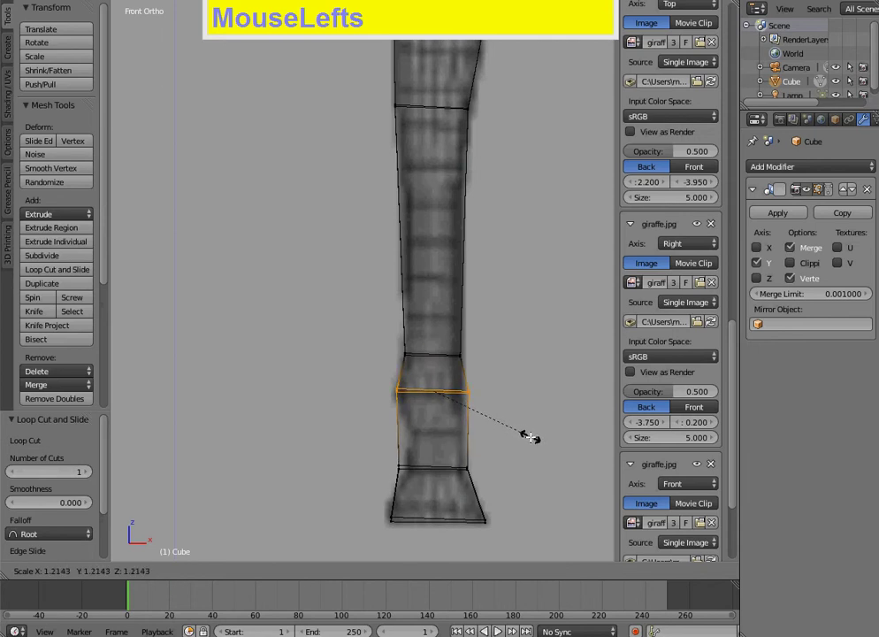
pyautogui.click(529, 437)
# Step: Add one loop cut midway between the ankle and the top of the hoof and scale it to 0.667
pyautogui.hotkey('ctrl', 'r')
pyautogui.click(423, 430)
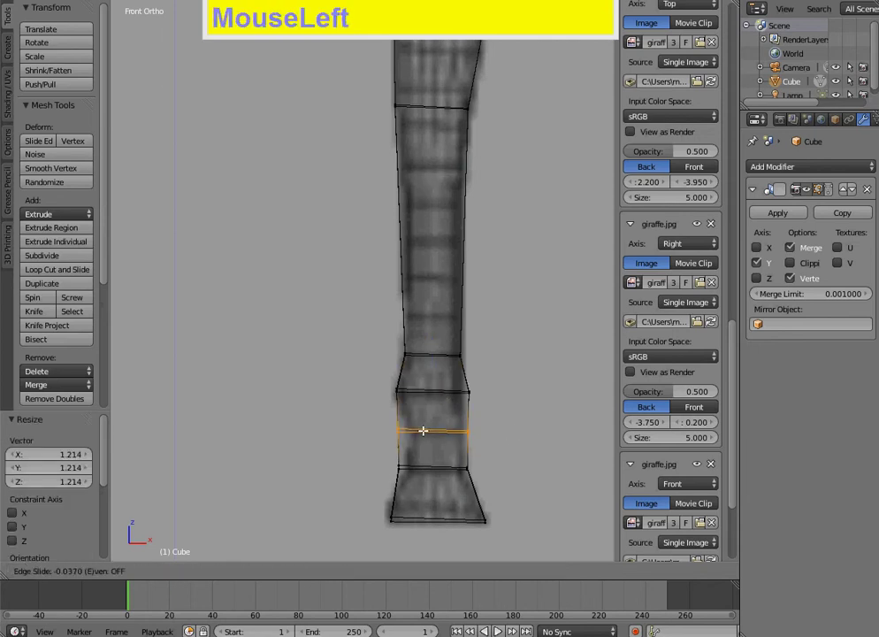
pyautogui.click(423, 430)
pyautogui.press('s')
pyautogui.click(492, 433)
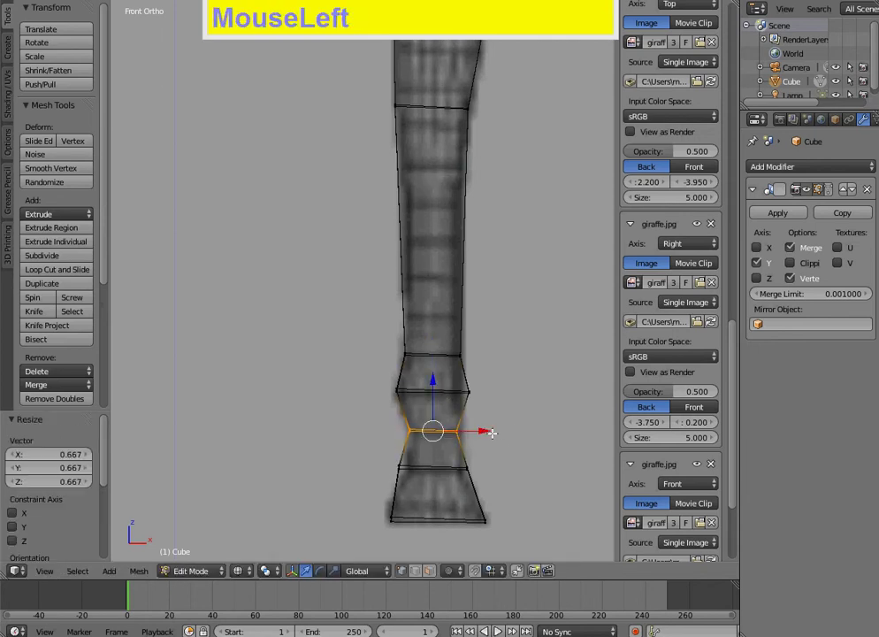
# Step: Move the hoof's upper rear vertices 0.048 in X and -0.006 in Z, and its bottom rear vertices -0.032 in X and -0.006 in Z
pyautogui.rightClick(397, 465)
pyautogui.keyDown('shift'); pyautogui.rightClick(398, 468); pyautogui.keyUp('shift')
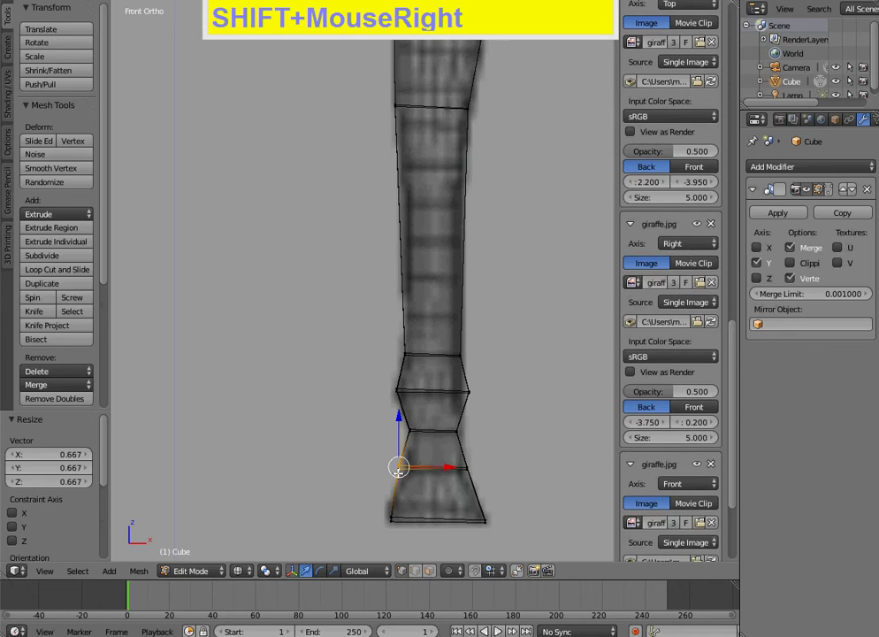
pyautogui.press('g')
pyautogui.click(409, 470)
pyautogui.rightClick(392, 518)
pyautogui.keyDown('shift'); pyautogui.rightClick(391, 520); pyautogui.keyUp('shift')
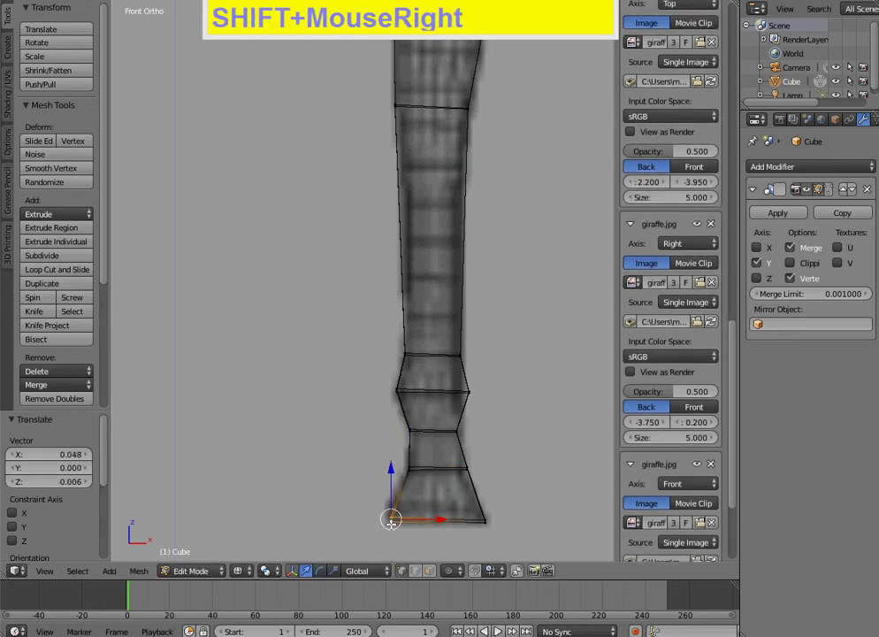
pyautogui.press('g')
pyautogui.click(384, 523)
# Step: Move the hoof's upper front vertices -0.010 in X and -0.035 in Z, and the narrow loop's front vertices 0.022 in X and -0.003 in Z
pyautogui.rightClick(465, 467)
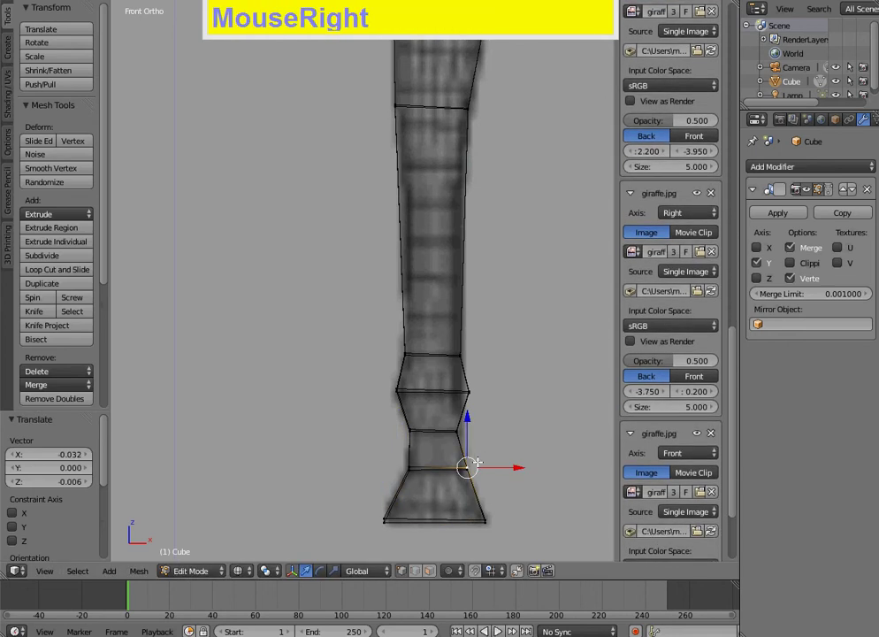
pyautogui.keyDown('shift'); pyautogui.rightClick(465, 466); pyautogui.keyUp('shift')
pyautogui.press('g')
pyautogui.click(468, 477)
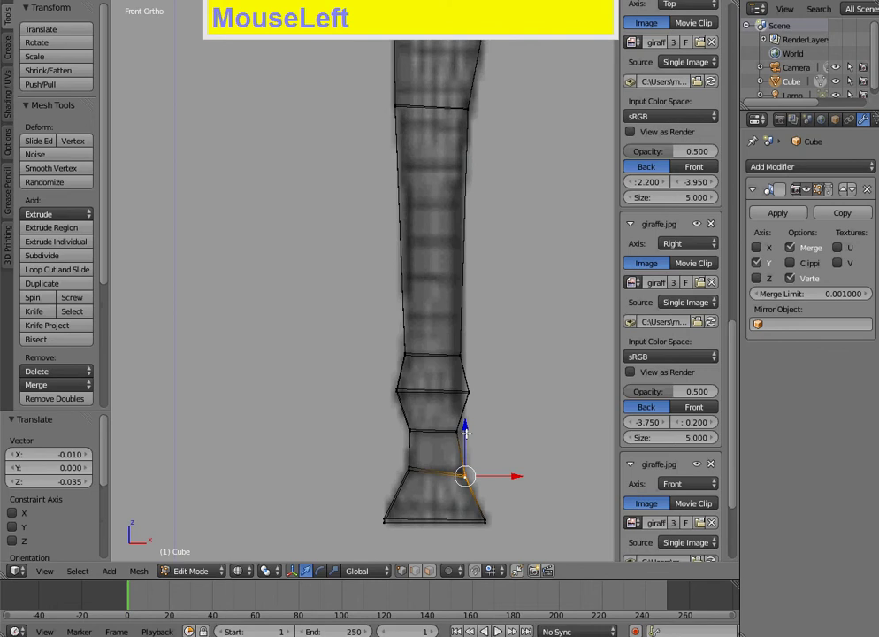
pyautogui.keyDown('ctrl'); pyautogui.click(456, 431); pyautogui.keyUp('ctrl')
pyautogui.press('g')
pyautogui.click(458, 446)
pyautogui.scroll(-3, 472, 422)
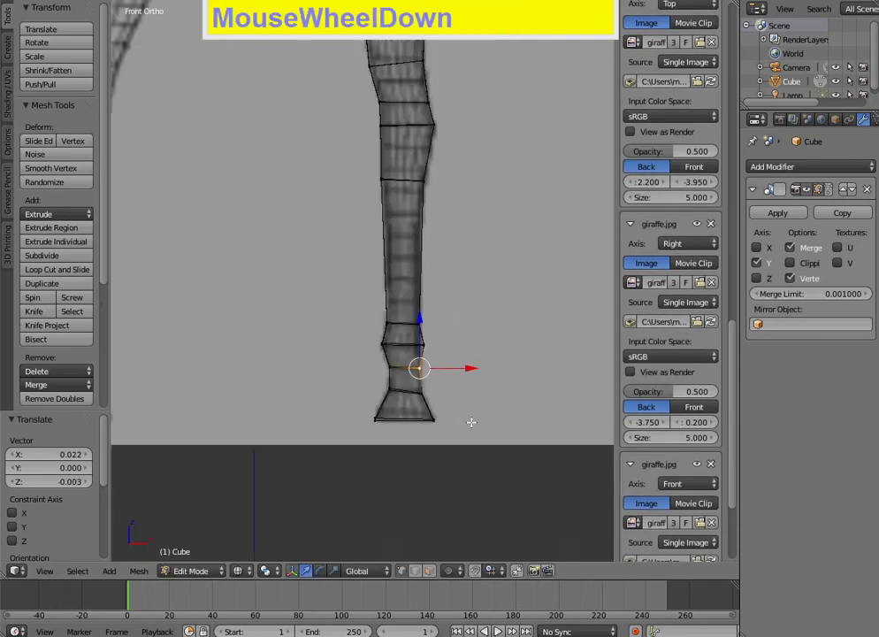
# Step: In the right view, move the hoof's upper and bottom inner vertices together -0.086 in Y and -0.019 in Z to fit the reference
pyautogui.press('KP_1')
pyautogui.press('KP_3')
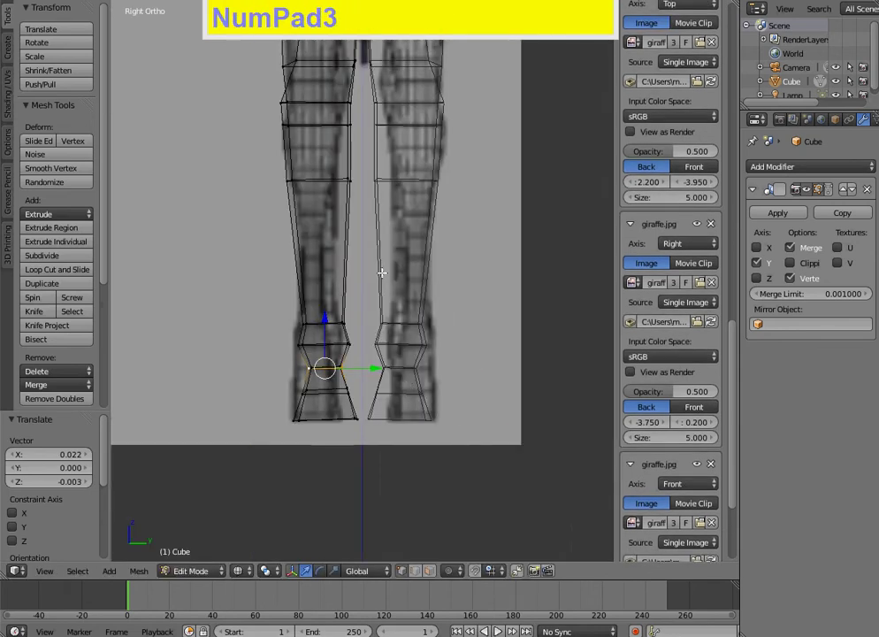
pyautogui.scroll(3, 343, 362)
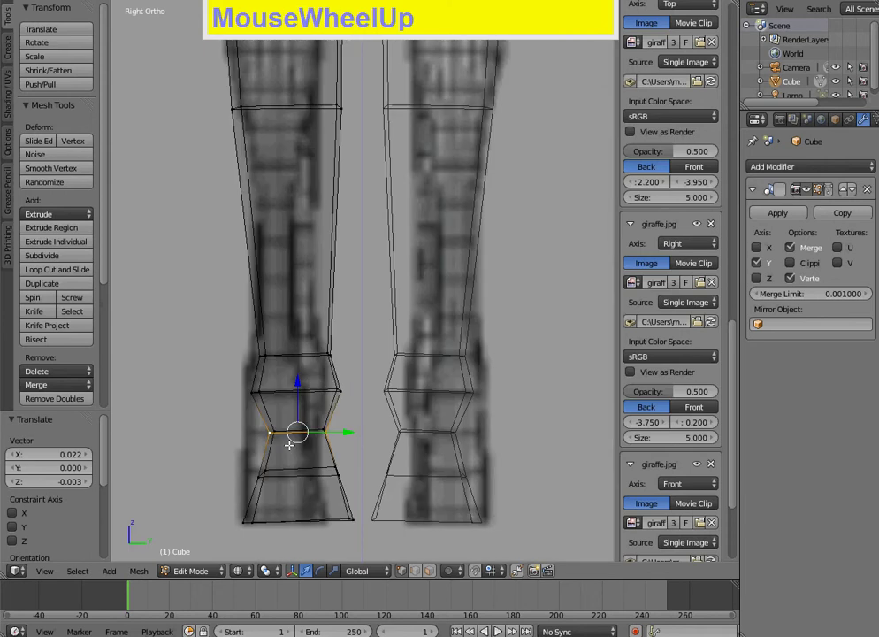
pyautogui.keyDown('shift'); pyautogui.moveTo(289, 445); pyautogui.dragTo(305, 365, button='middle'); pyautogui.keyUp('shift')
pyautogui.rightClick(361, 404)
pyautogui.keyDown('shift'); pyautogui.rightClick(363, 404); pyautogui.keyUp('shift')
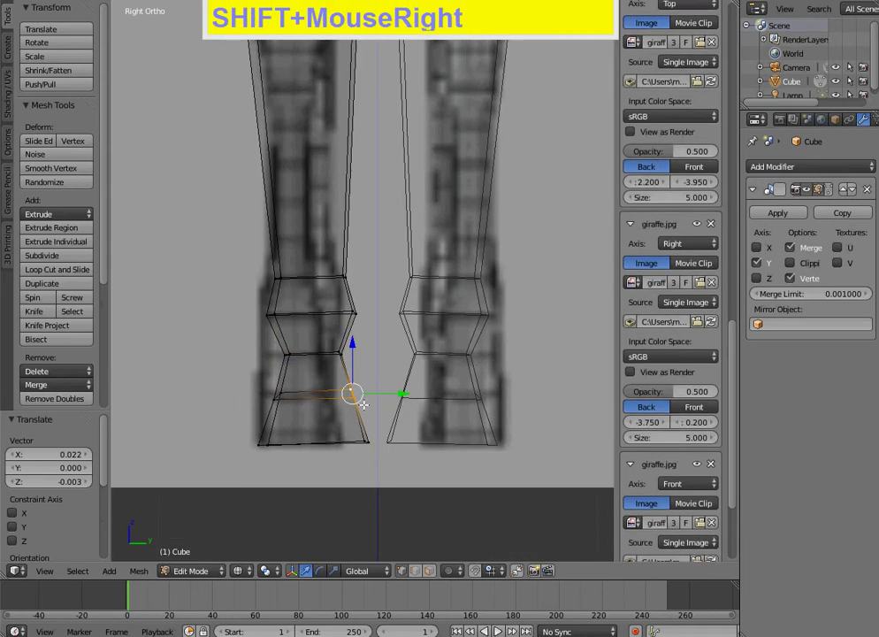
pyautogui.keyDown('shift'); pyautogui.rightClick(367, 442); pyautogui.keyUp('shift')
pyautogui.press('g')
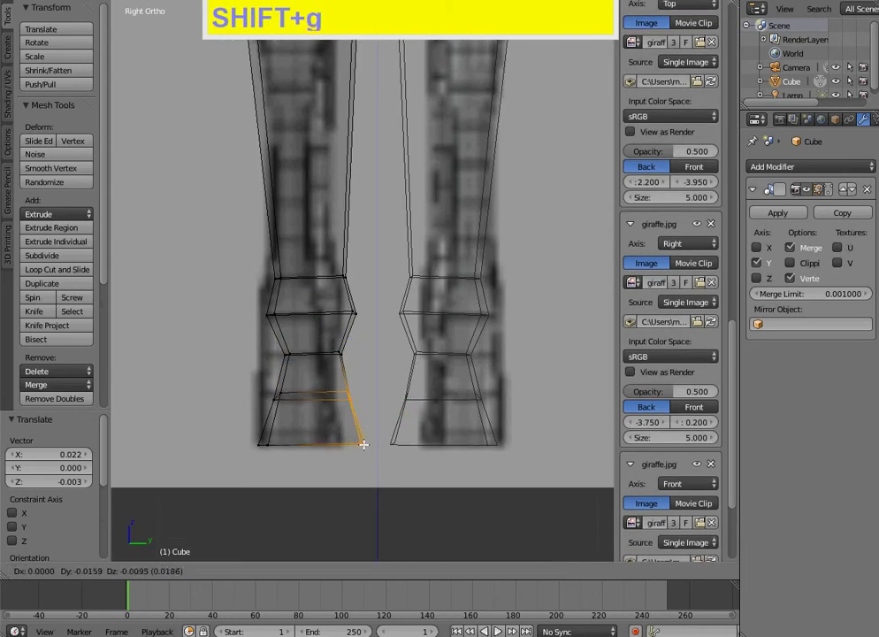
pyautogui.click(350, 447)
# Step: Move the hoof's upper outer vertices to the reference outline, and one bottom outer vertex -0.045 in Y and -0.003 in Z
pyautogui.keyDown('shift'); pyautogui.rightClick(265, 393); pyautogui.keyUp('shift')
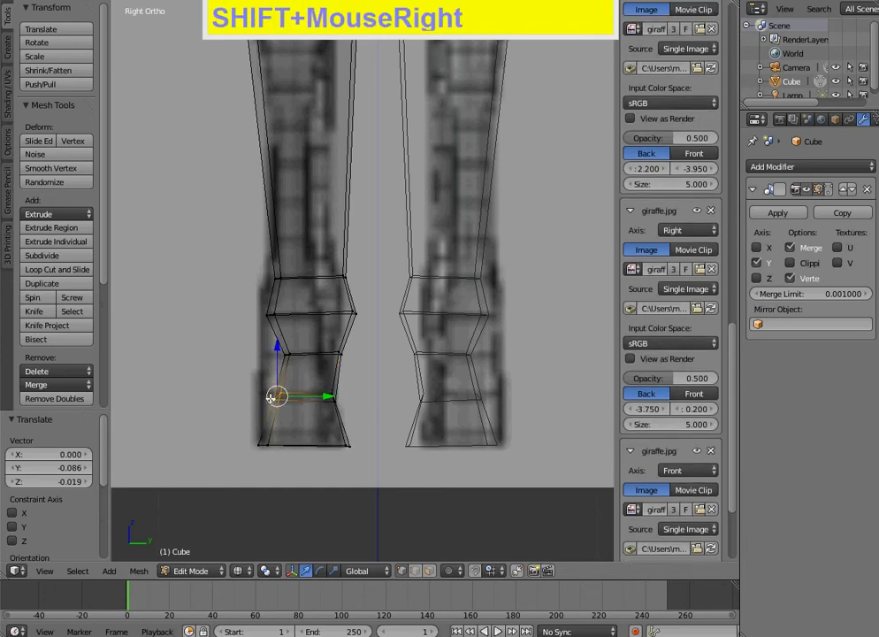
pyautogui.press('g')
pyautogui.click(251, 402)
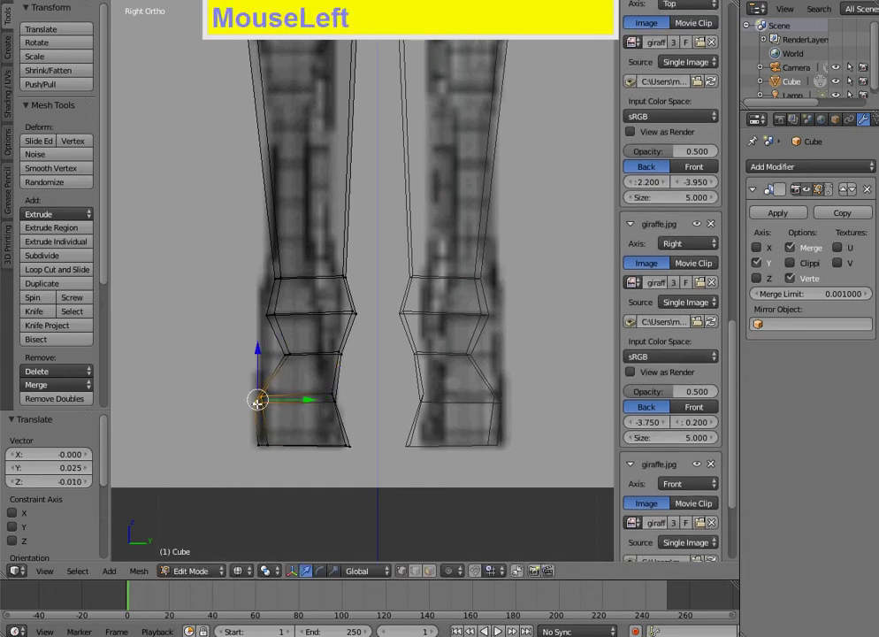
pyautogui.rightClick(258, 401)
pyautogui.press('g')
pyautogui.click(264, 410)
pyautogui.rightClick(264, 439)
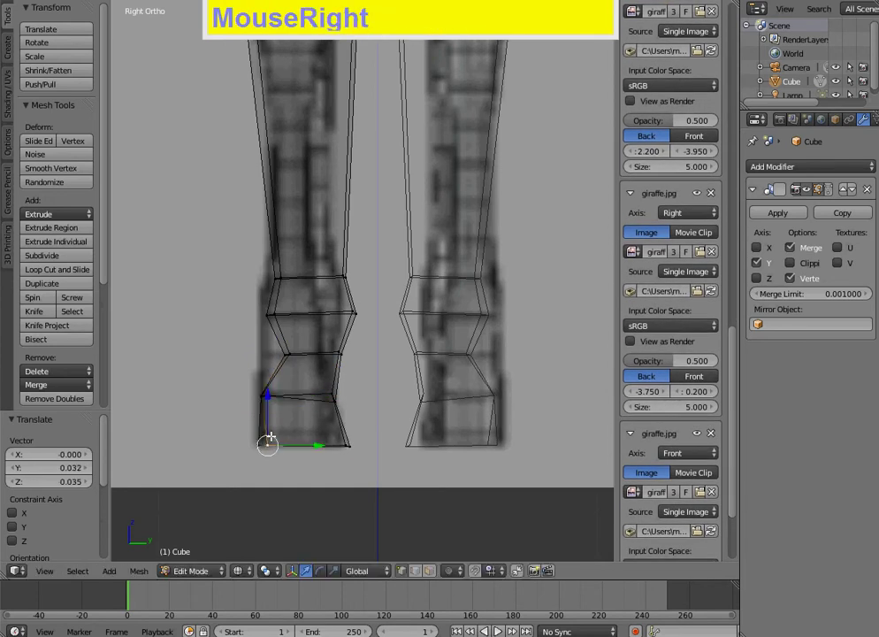
pyautogui.press('g')
pyautogui.click(259, 435)
# Step: Move the outer vertices of the narrow loop above the hoof, one -0.108 in Y and 0.013 in Z, the other -0.130 and -0.003
pyautogui.rightClick(283, 350)
pyautogui.press('g')
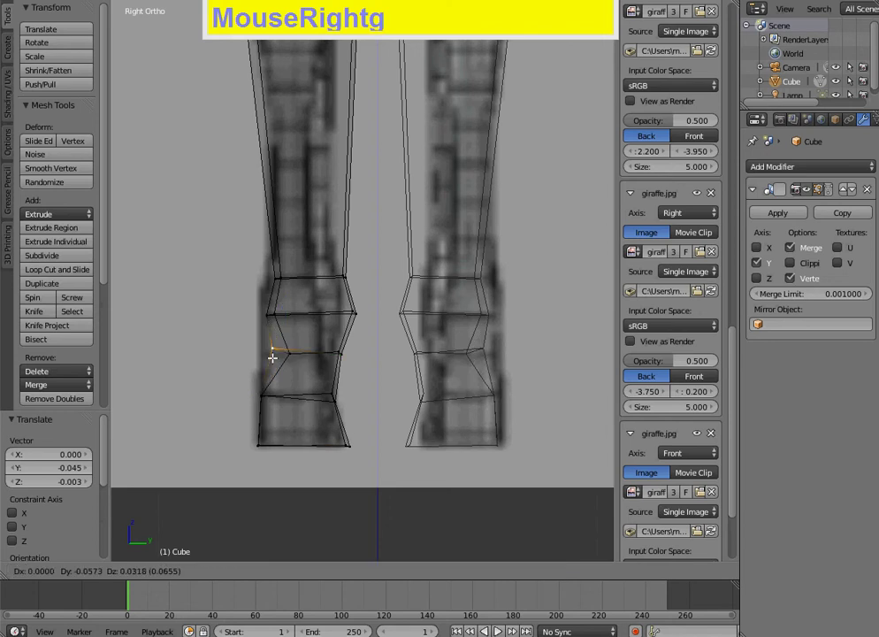
pyautogui.click(262, 355)
pyautogui.rightClick(291, 354)
pyautogui.press('g')
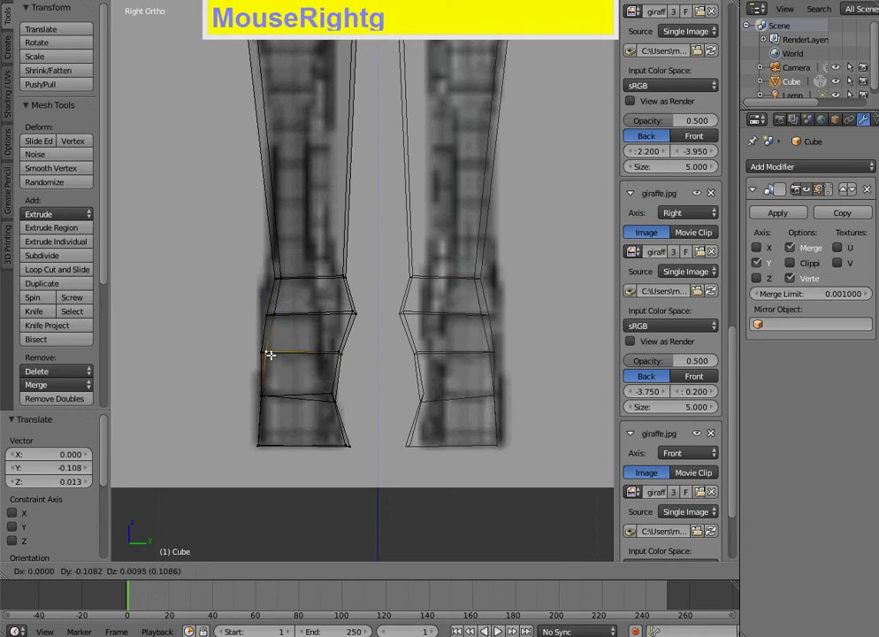
pyautogui.click(265, 358)
# Step: Move the two outer vertices of the ankle's widest loop outward and up, the second one by -0.029 in Y and 0.060 in Z
pyautogui.rightClick(269, 307)
pyautogui.press('g')
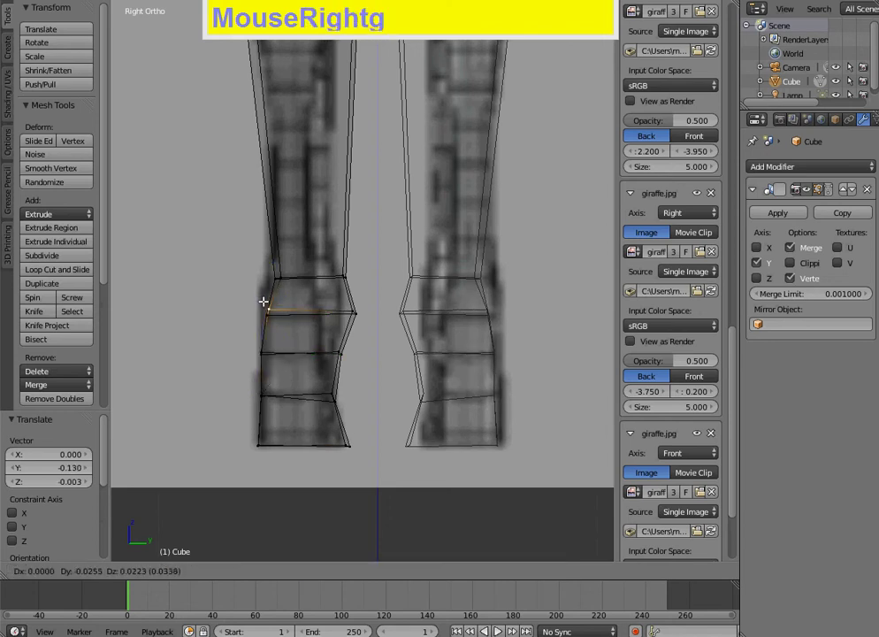
pyautogui.click(262, 299)
pyautogui.rightClick(267, 315)
pyautogui.press('g')
pyautogui.click(263, 304)
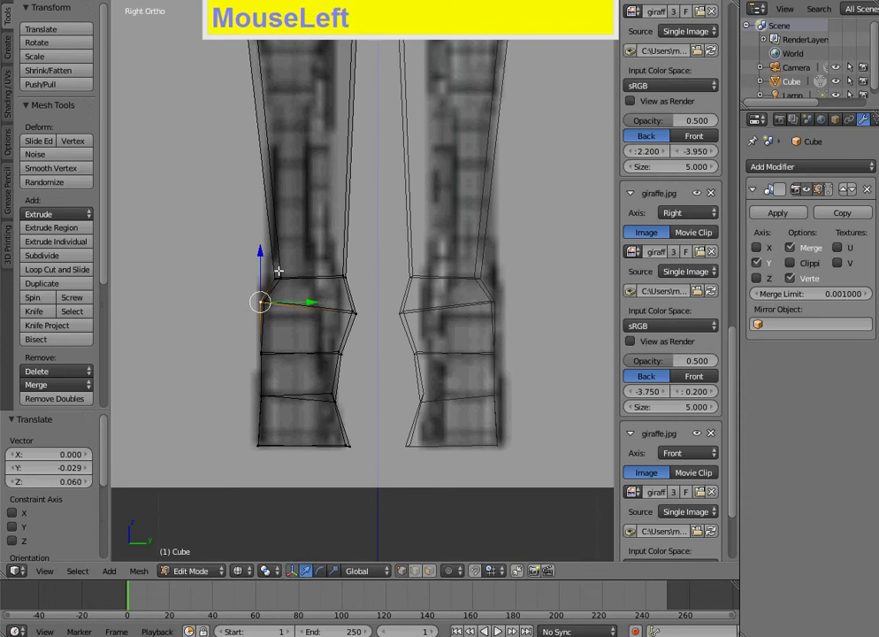
# Step: Move the outer vertices of the loop at the ankle's top, one -0.051 in Y and 0.022 in Z, the other -0.022 and 0.025
pyautogui.rightClick(277, 270)
pyautogui.press('g')
pyautogui.rightClick(277, 277)
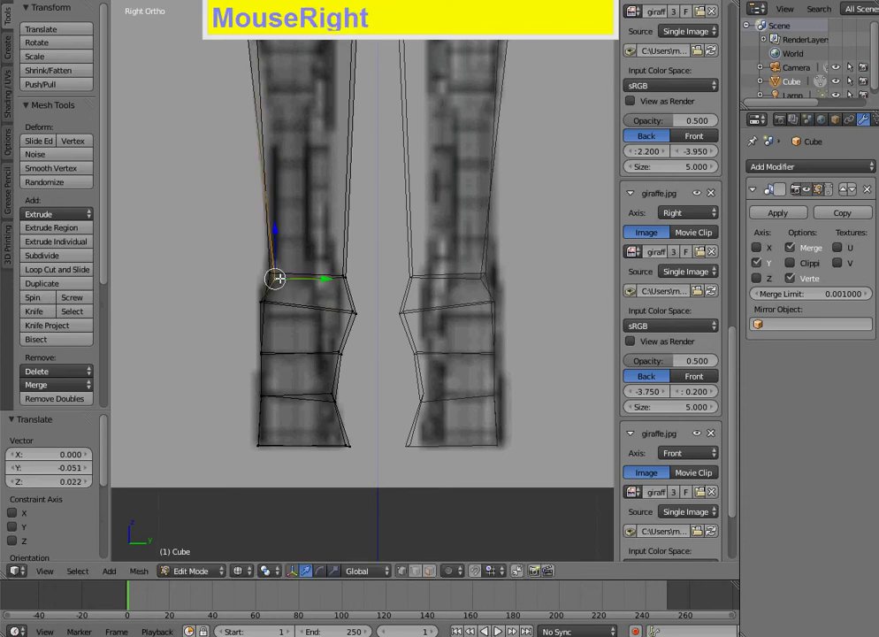
pyautogui.press('g')
pyautogui.click(269, 272)
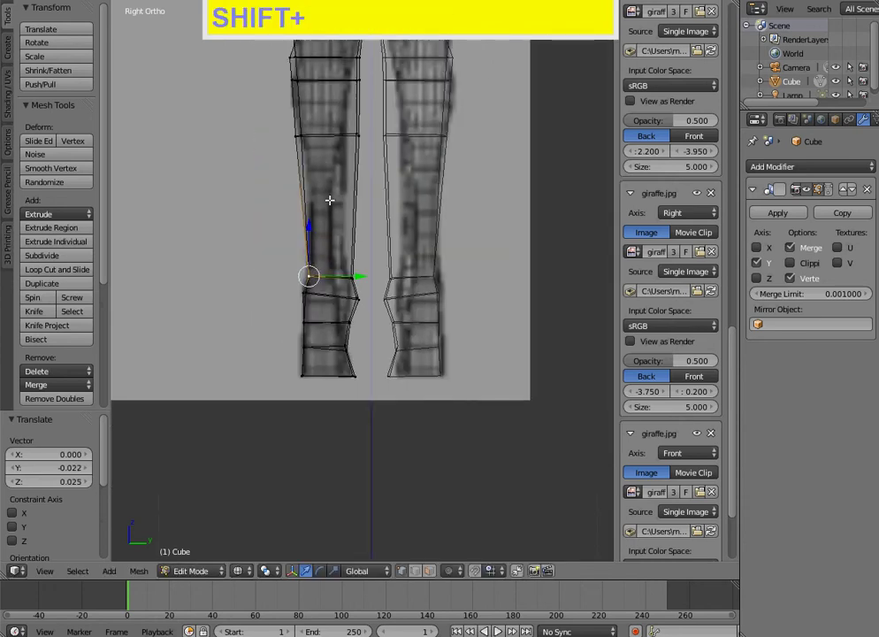
# Step: Move the inner vertices of the loop below the knee, one -0.098 in Y and -0.011 in Z, the other -0.122 and 0.003
pyautogui.keyDown('shift'); pyautogui.moveTo(330, 198); pyautogui.dragTo(325, 319, button='middle'); pyautogui.keyUp('shift')
pyautogui.scroll(2, 346, 193)
pyautogui.rightClick(340, 203)
pyautogui.press('g')
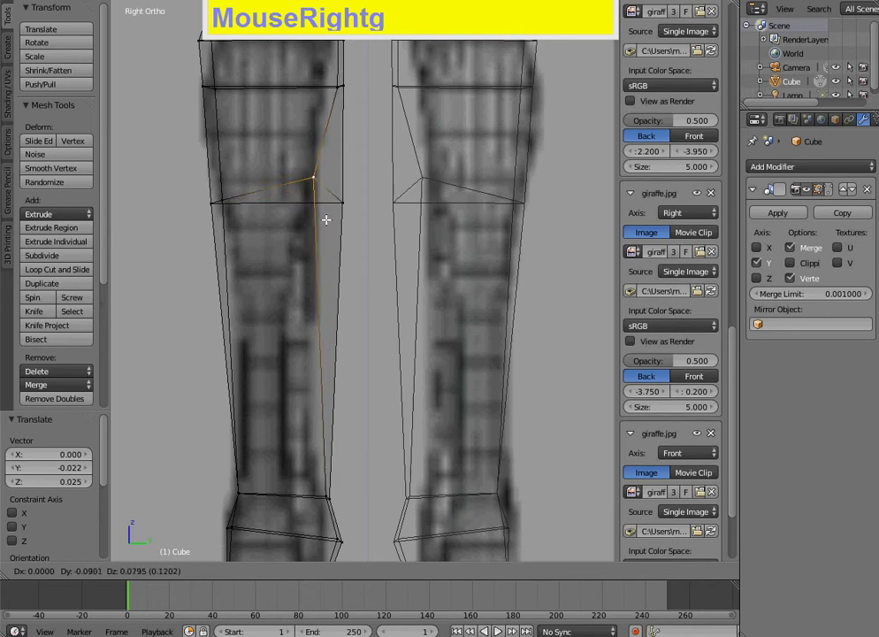
pyautogui.rightClick(340, 221)
pyautogui.press('g')
pyautogui.click(312, 230)
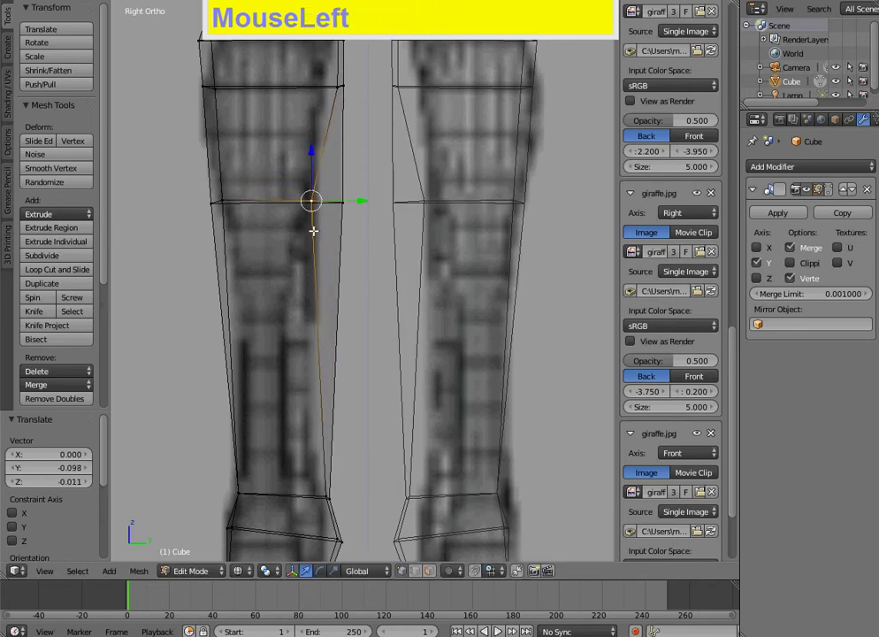
pyautogui.rightClick(312, 203)
pyautogui.press('g')
pyautogui.click(307, 204)
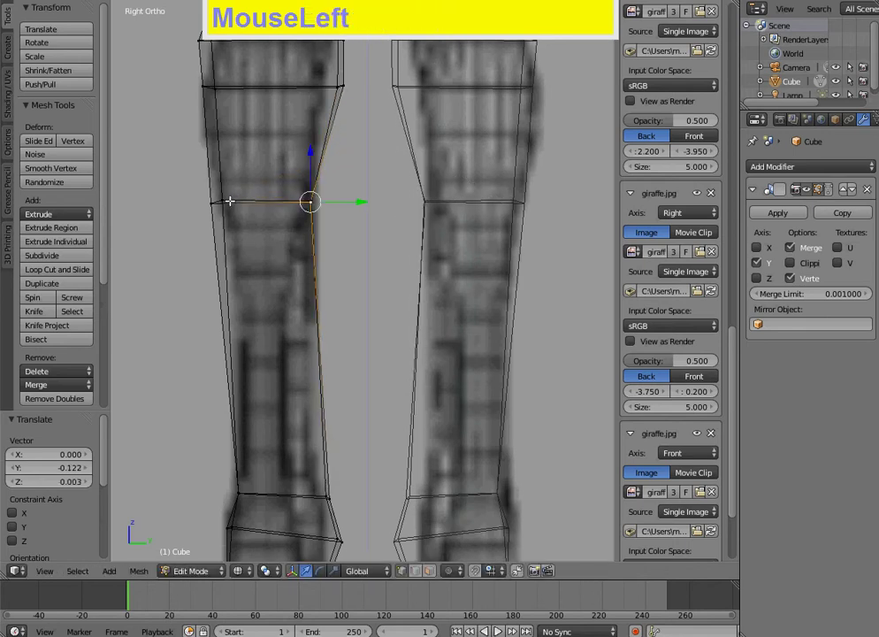
# Step: Move the outermost vertex of the loop below the knee 0.040 in Y and 0.016 in Z
pyautogui.rightClick(212, 202)
pyautogui.press('g')
pyautogui.click(221, 199)
# Step: Move the outer vertices of the knee's widest loop, one 0.013 in Y and -0.011 in Z, the other -0.027 and -0.003
pyautogui.keyDown('shift'); pyautogui.moveTo(219, 180); pyautogui.dragTo(210, 230, button='middle'); pyautogui.keyUp('shift')
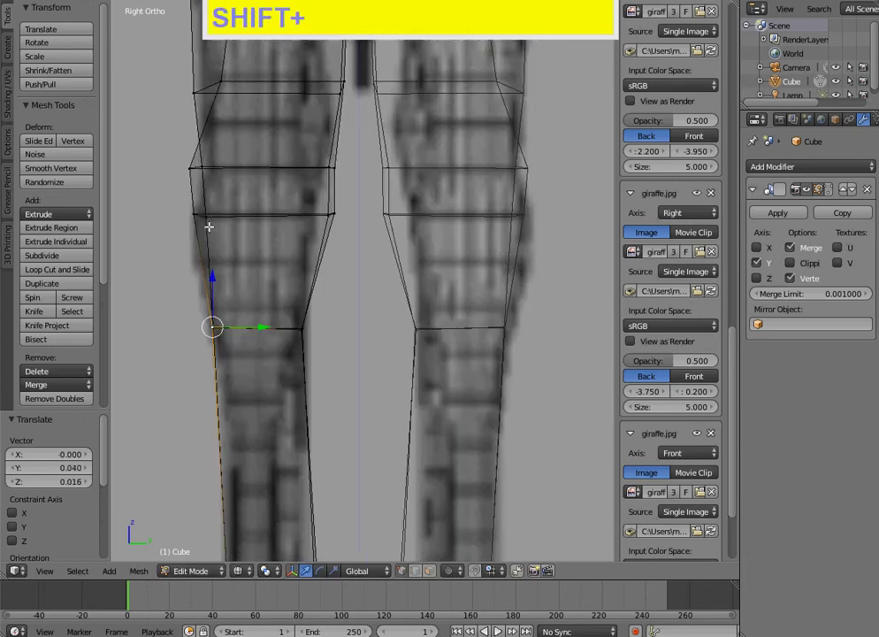
pyautogui.rightClick(192, 214)
pyautogui.press('g')
pyautogui.rightClick(203, 217)
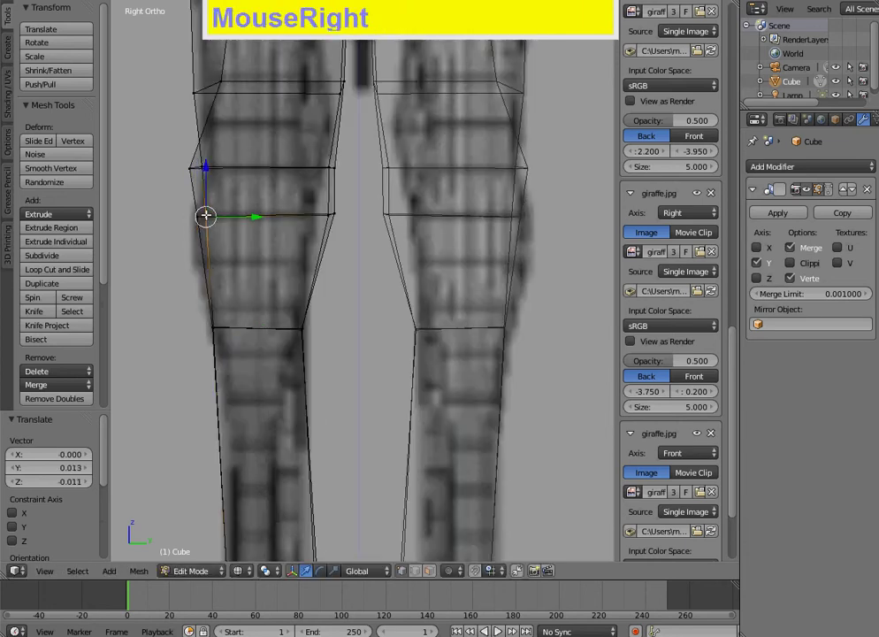
pyautogui.press('g')
pyautogui.click(202, 215)
# Step: Move the inner vertices of the knee's widest loop to the reference outline, the second one by -0.085 in Y and -0.008 in Z
pyautogui.rightClick(327, 215)
pyautogui.press('g')
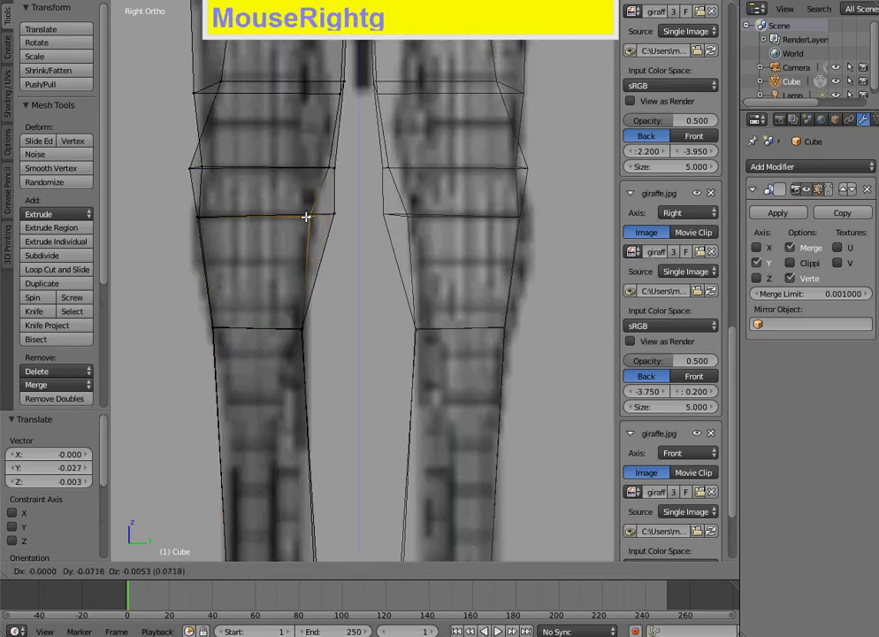
pyautogui.rightClick(331, 212)
pyautogui.press('g')
pyautogui.click(307, 216)
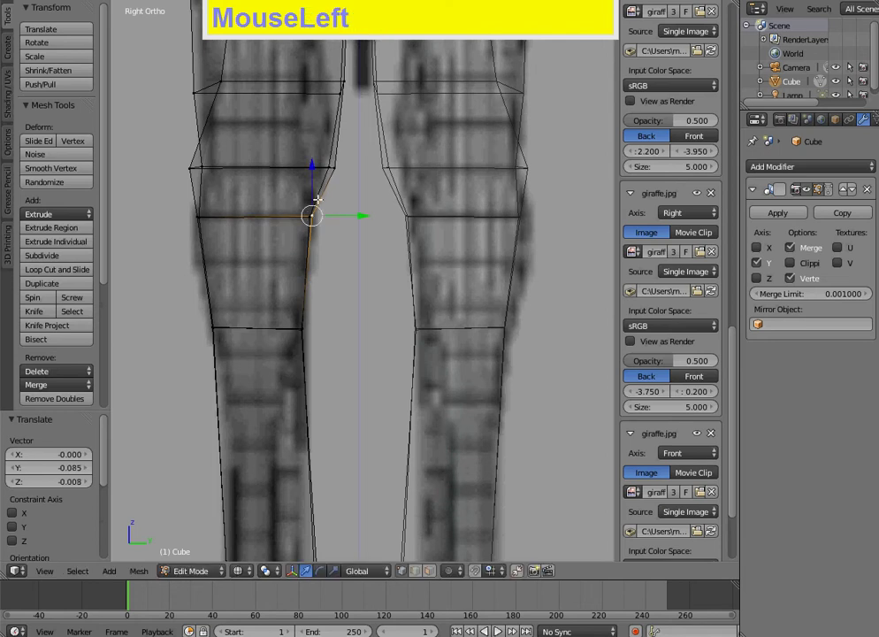
# Step: Move the inner vertices of the loop at the knee's top onto the outline, ending with a -0.019 Y and -0.003 Z adjustment
pyautogui.rightClick(330, 167)
pyautogui.keyDown('shift'); pyautogui.rightClick(340, 182); pyautogui.keyUp('shift')
pyautogui.press('g')
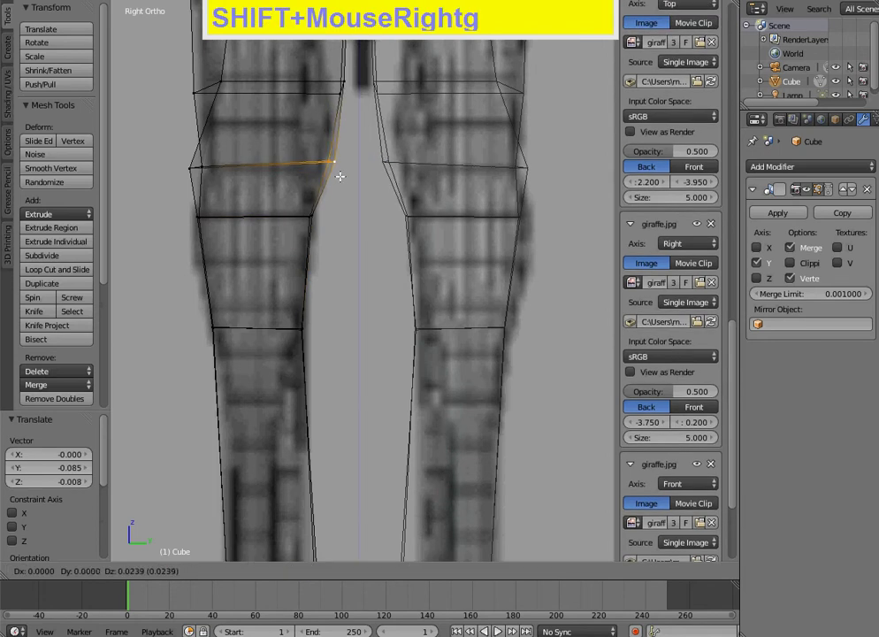
pyautogui.click(325, 171)
pyautogui.rightClick(322, 172)
pyautogui.press('g')
pyautogui.click(325, 169)
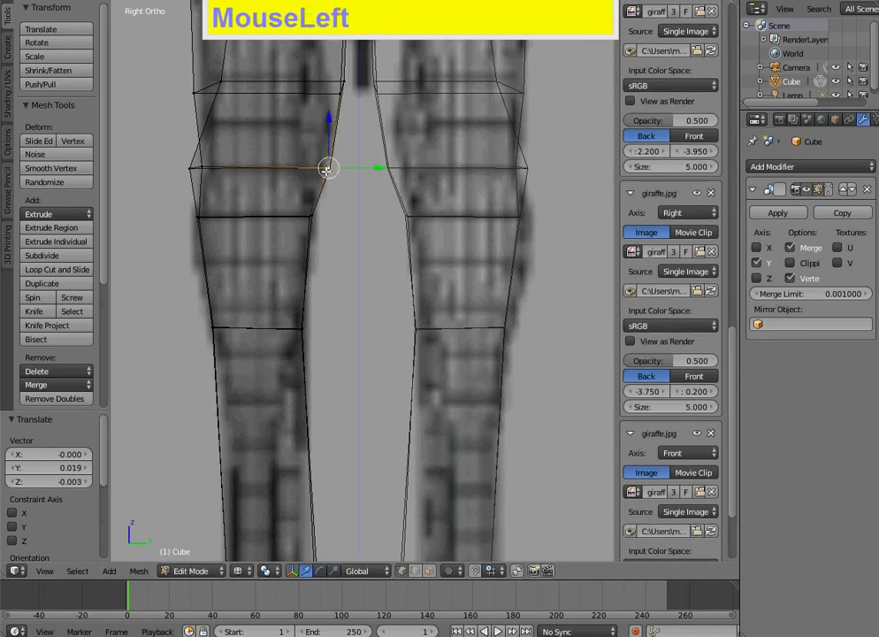
# Step: Move the outermost vertex of the loop at the knee's top inward, level with the other outer vertex
pyautogui.rightClick(327, 167)
pyautogui.rightClick(190, 168)
pyautogui.press('g')
pyautogui.click(201, 169)
# Step: Move the outer vertices of the loop above the knee, one -0.069 in Y and 0.021 in Z, the other 0.040 and 0.069
pyautogui.keyDown('shift'); pyautogui.moveTo(201, 169); pyautogui.dragTo(195, 284, button='middle'); pyautogui.keyUp('shift')
pyautogui.rightClick(206, 200)
pyautogui.press('g')
pyautogui.click(200, 190)
pyautogui.rightClick(190, 194)
pyautogui.press('g')
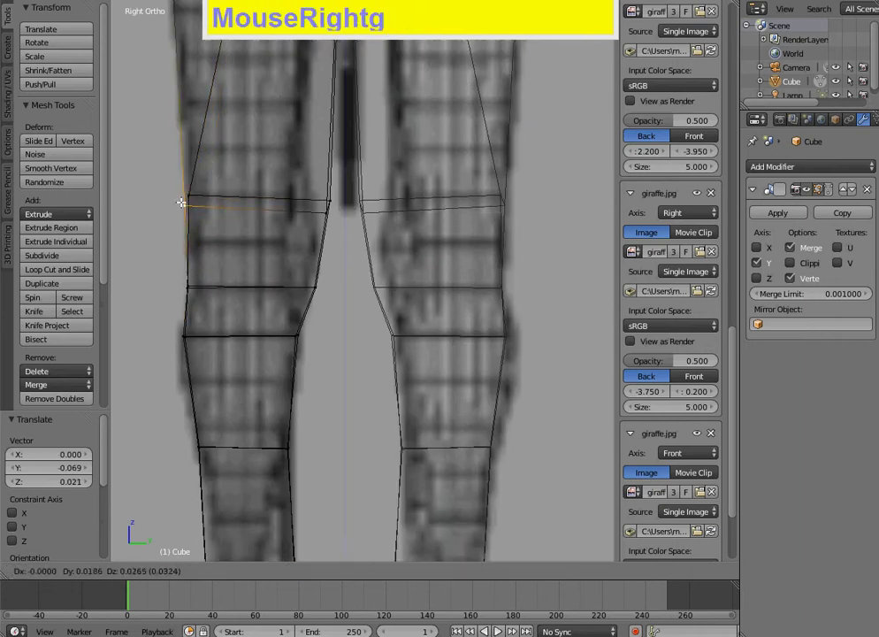
pyautogui.click(182, 197)
# Step: Move the inner vertices of the loop above the knee away from the mirror plane, one by -0.077 in Y and 0.061 in Z
pyautogui.rightClick(329, 198)
pyautogui.press('g')
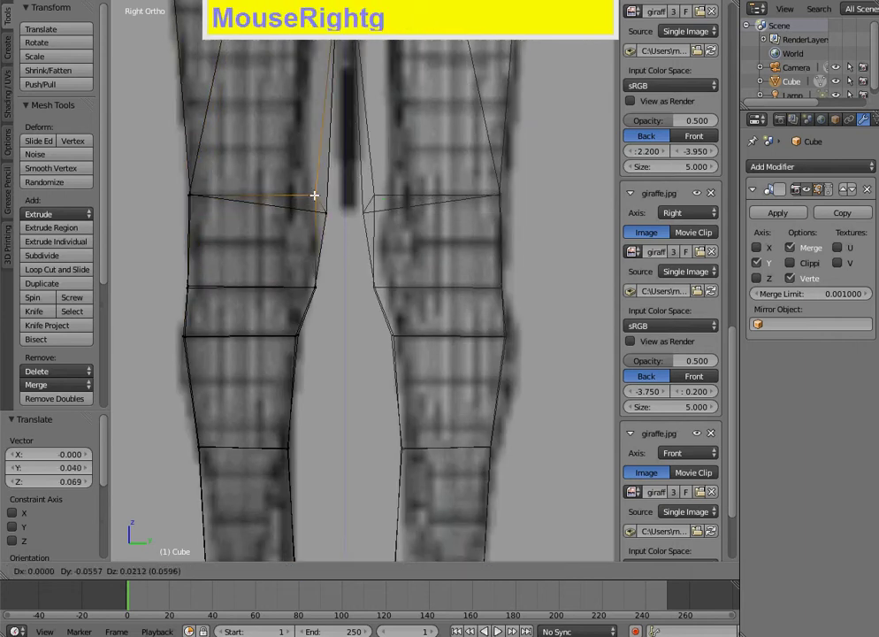
pyautogui.click(305, 205)
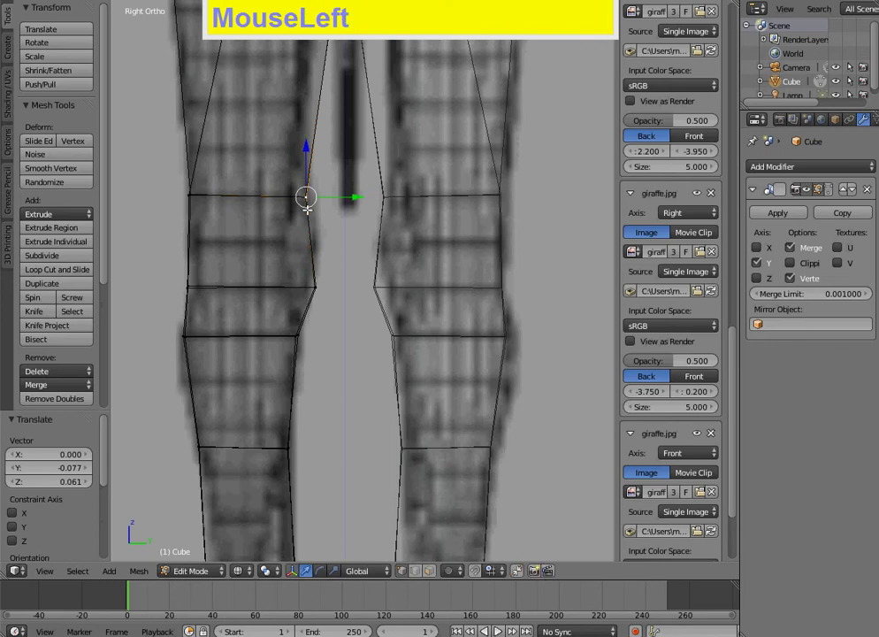
# Step: Adjust the inner vertices of the loop above the knee, one by 0.016 in Y and -0.013 in Z, the other by 0.021 and -0.016
pyautogui.press('g')
pyautogui.click(318, 221)
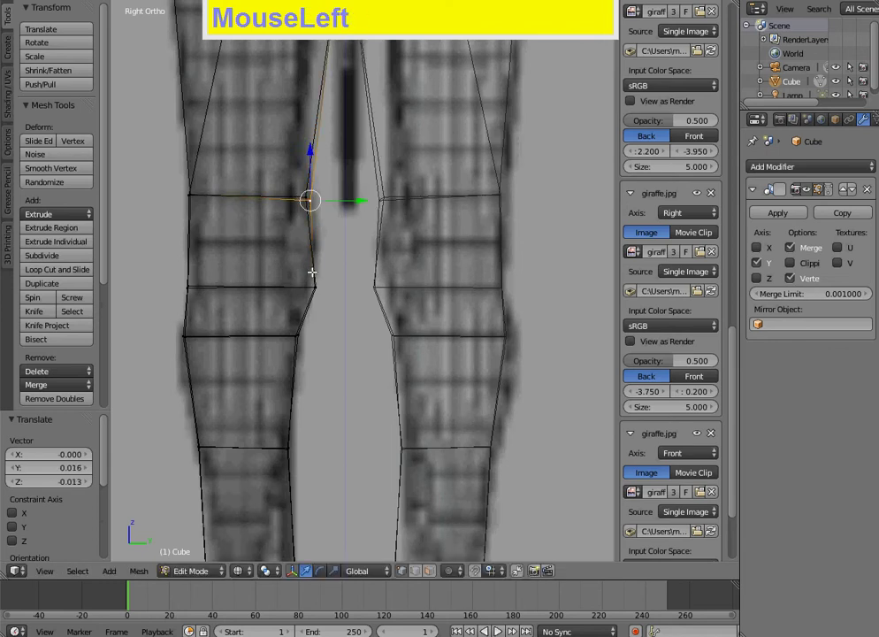
pyautogui.rightClick(305, 200)
pyautogui.press('g')
pyautogui.click(309, 200)
# Step: Move the mid-width vertex at the top of the leg -0.254 in Y and -0.015 in Z onto the leg's outer edge
pyautogui.keyDown('shift'); pyautogui.moveTo(309, 199); pyautogui.dragTo(264, 398, button='middle'); pyautogui.keyUp('shift')
pyautogui.scroll(-1, 234, 194)
pyautogui.press('z')
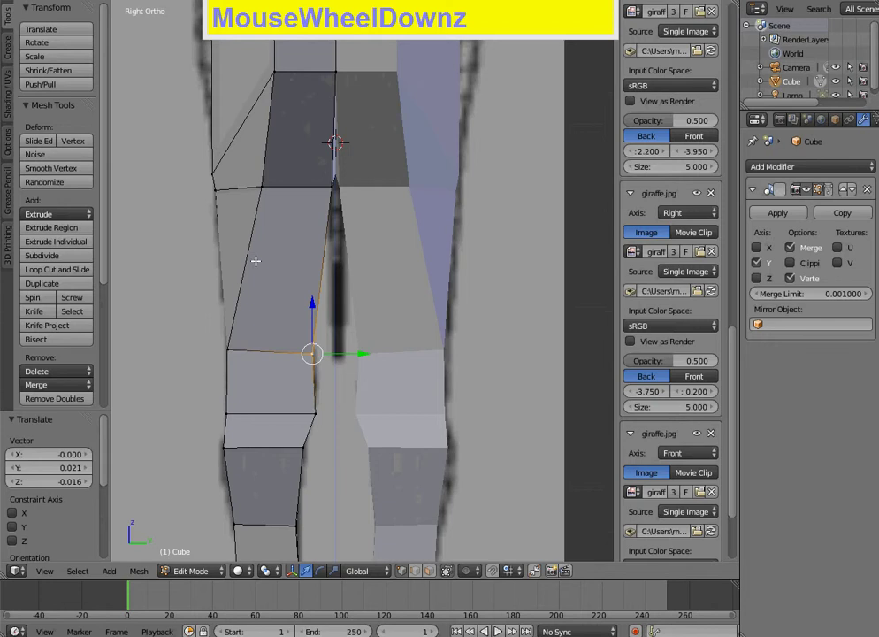
pyautogui.moveTo(257, 261)
pyautogui.mouseDown(button='middle')
pyautogui.moveTo(354, 261)
pyautogui.moveTo(263, 261)
pyautogui.moveTo(255, 196)
pyautogui.mouseUp(button='middle')
pyautogui.rightClick(269, 192)
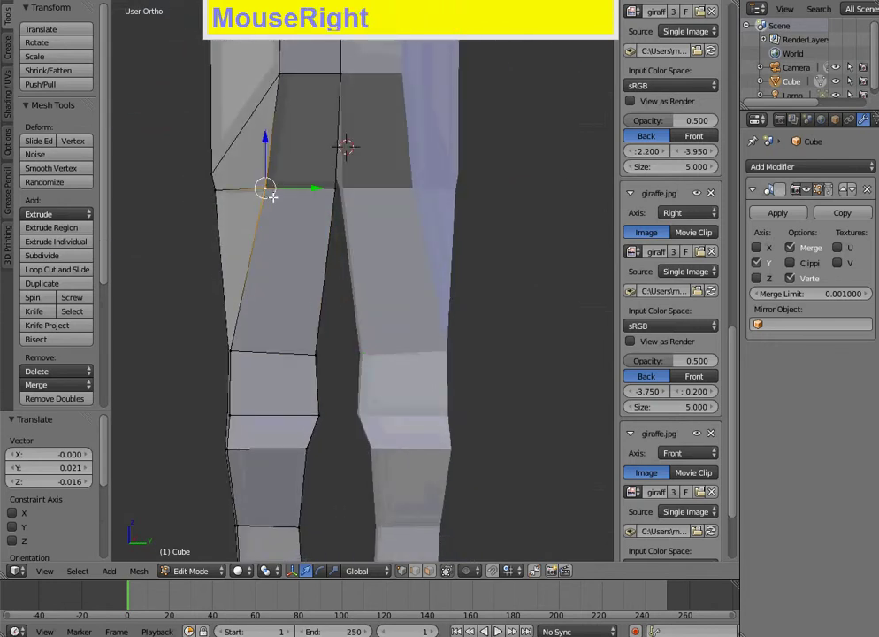
pyautogui.press('KP_3')
pyautogui.press('z')
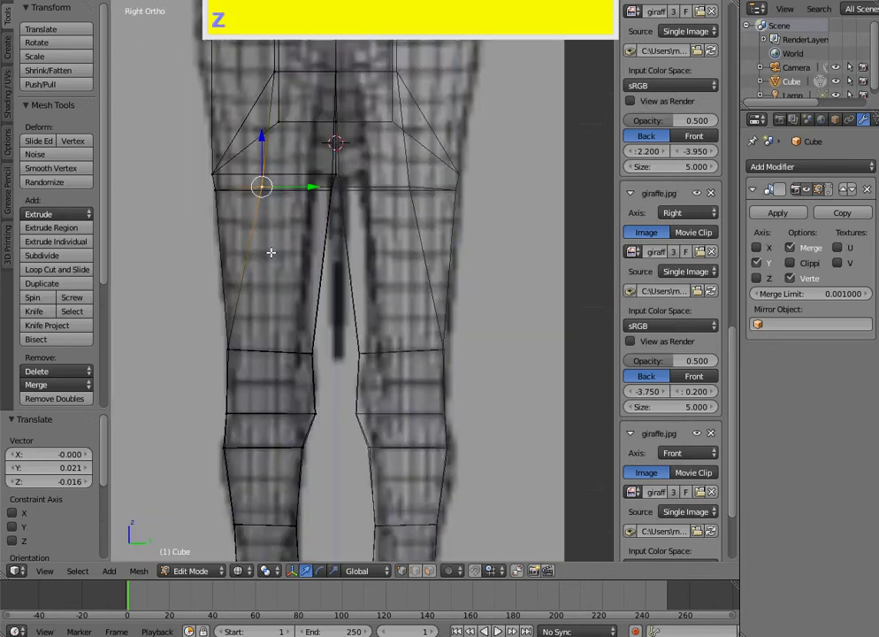
pyautogui.scroll(2, 255, 236)
pyautogui.keyDown('shift'); pyautogui.moveTo(255, 235); pyautogui.dragTo(388, 331, button='middle'); pyautogui.keyUp('shift')
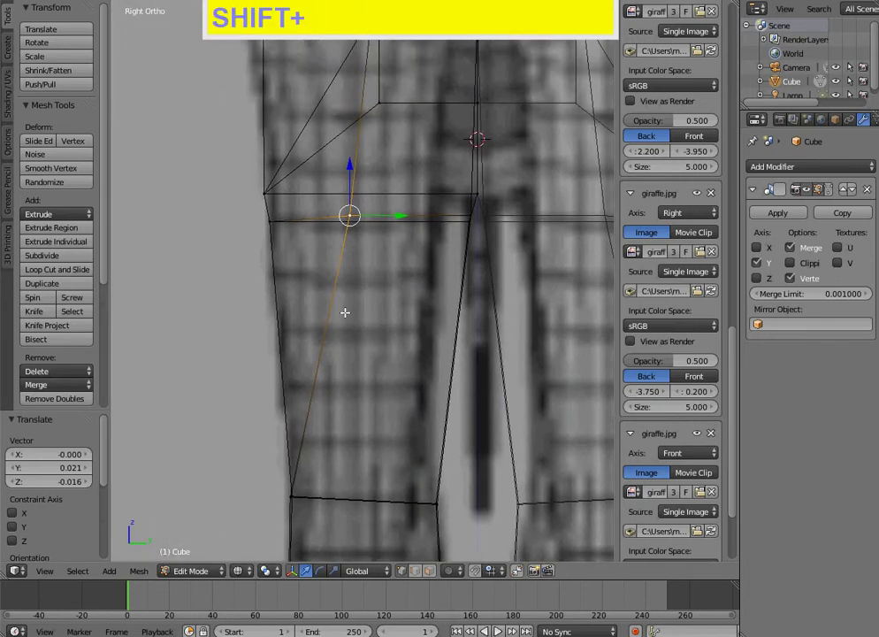
pyautogui.hotkey('shift', 'g')
pyautogui.click(259, 314)
# Step: Move the two inner vertices at the top of the leg -0.073 in Y and -0.002 in Z, and check both legs in solid shading
pyautogui.press('z')
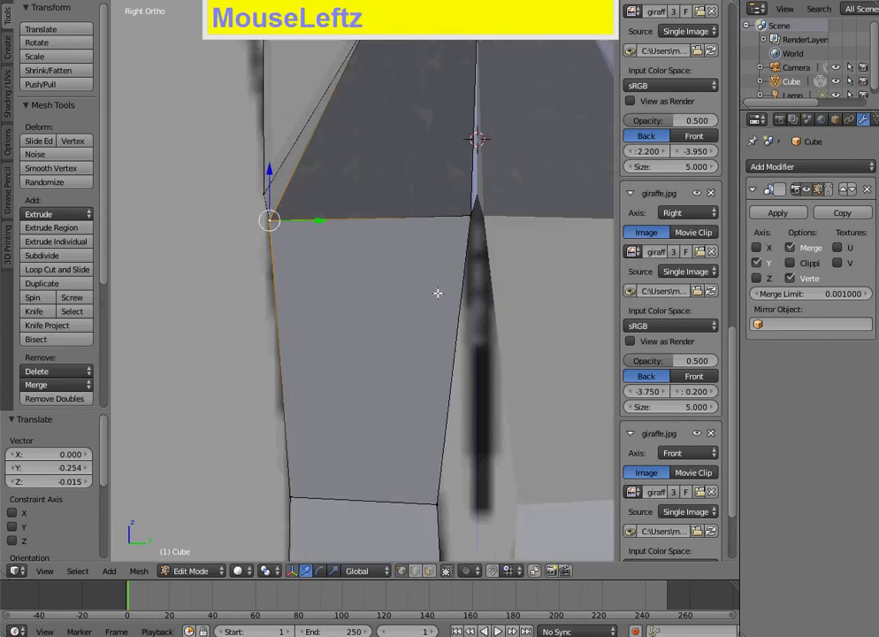
pyautogui.rightClick(472, 221)
pyautogui.press('z')
pyautogui.keyDown('shift'); pyautogui.rightClick(466, 255); pyautogui.keyUp('shift')
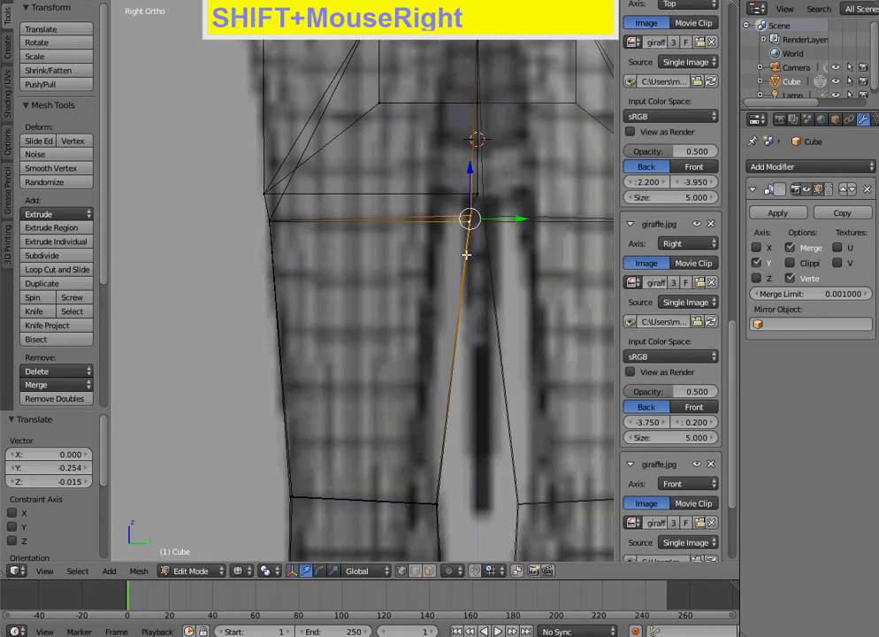
pyautogui.press('g')
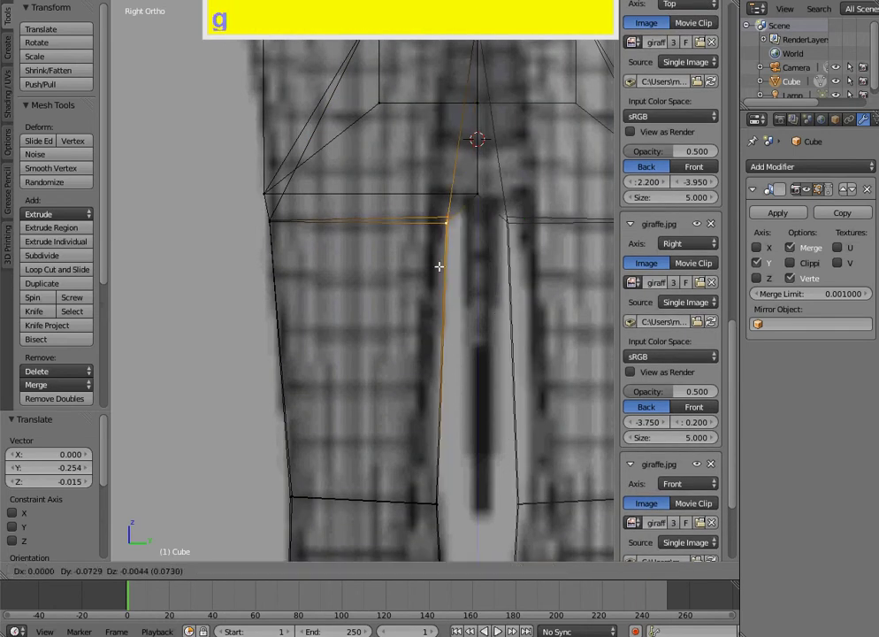
pyautogui.click(438, 265)
pyautogui.scroll(-3, 442, 327)
pyautogui.press('z')
pyautogui.scroll(-2, 415, 340)
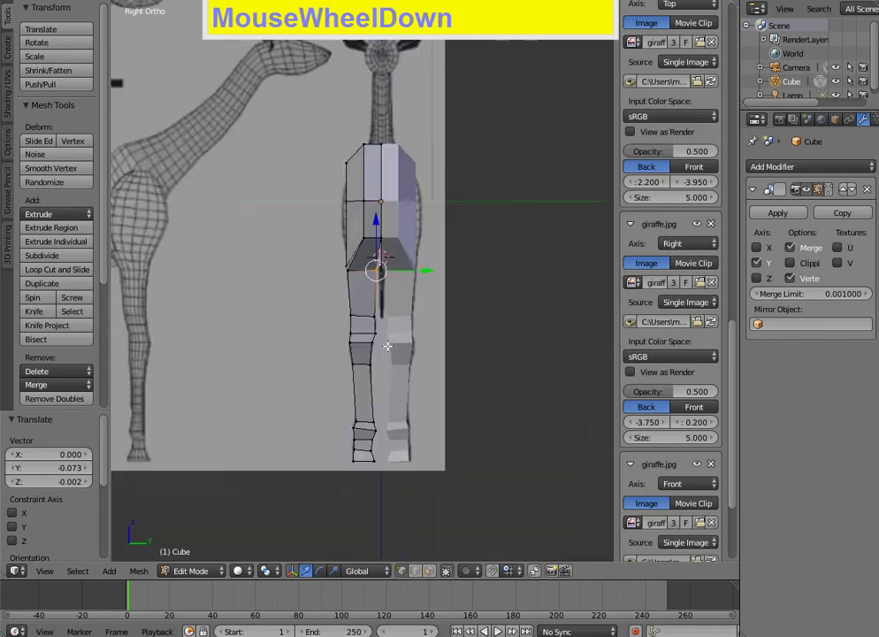
pyautogui.moveTo(387, 346); pyautogui.dragTo(323, 378, button='middle')
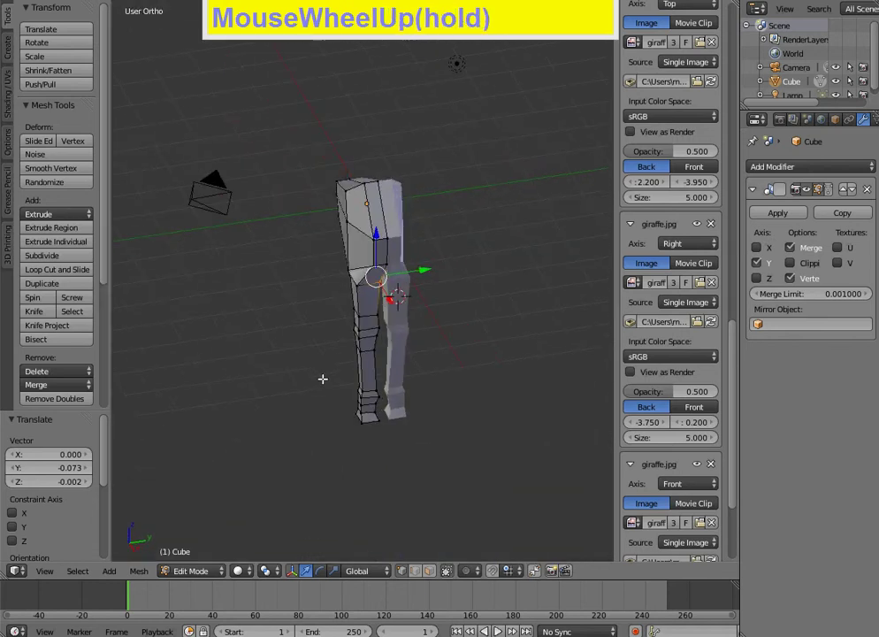
# Step: Move the outer vertex at the widest part of the shoulder -0.101 along Y
pyautogui.rightClick(351, 220)
pyautogui.scroll(4, 318, 250)
pyautogui.keyDown('shift'); pyautogui.moveTo(318, 250); pyautogui.dragTo(357, 320, button='middle'); pyautogui.keyUp('shift')
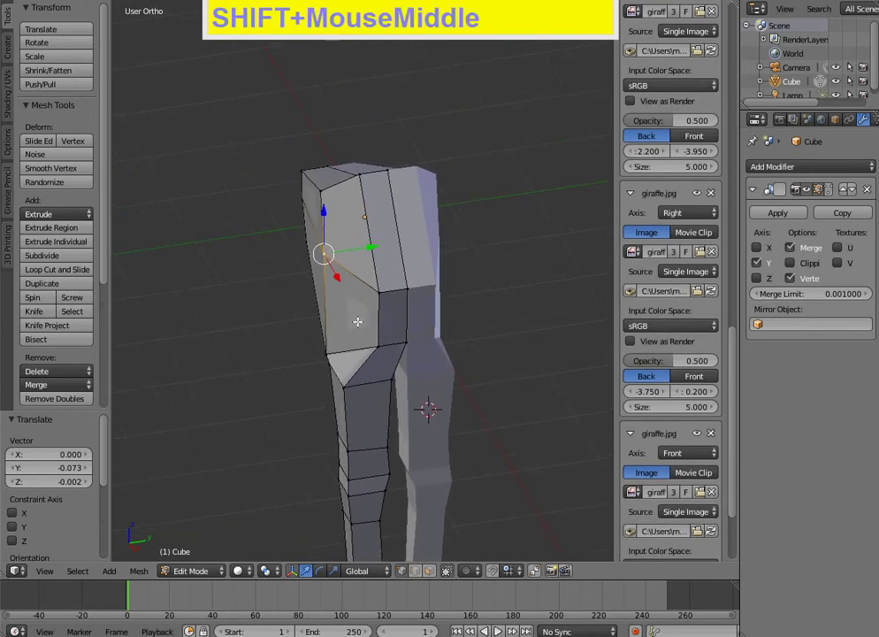
pyautogui.moveTo(373, 246); pyautogui.dragTo(365, 246)
pyautogui.scroll(-1, 276, 294)
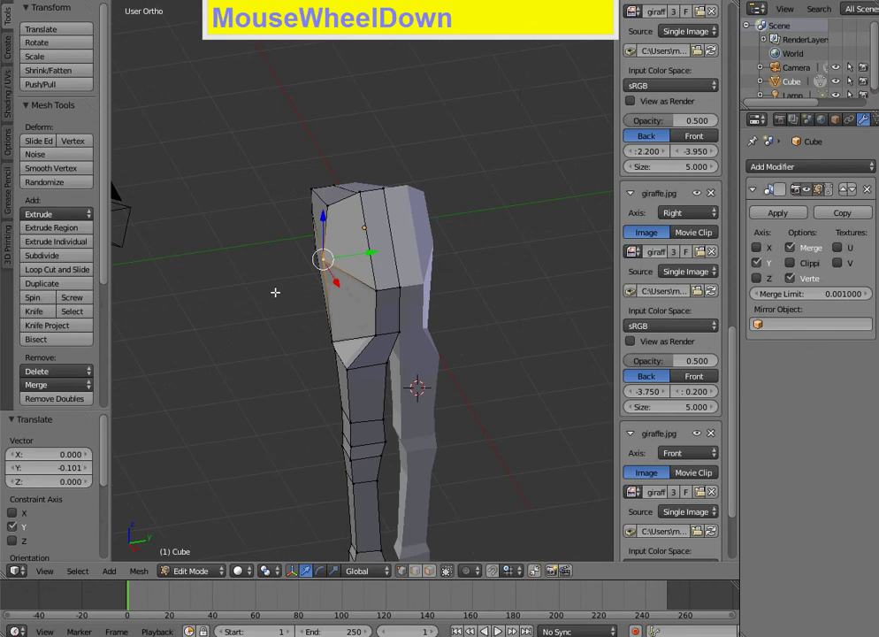
# Step: Move the upper outer shoulder vertex 0.095 in Y and -0.104 in Z in the right-view wireframe
pyautogui.press('KP_1')
pyautogui.press('KP_3')
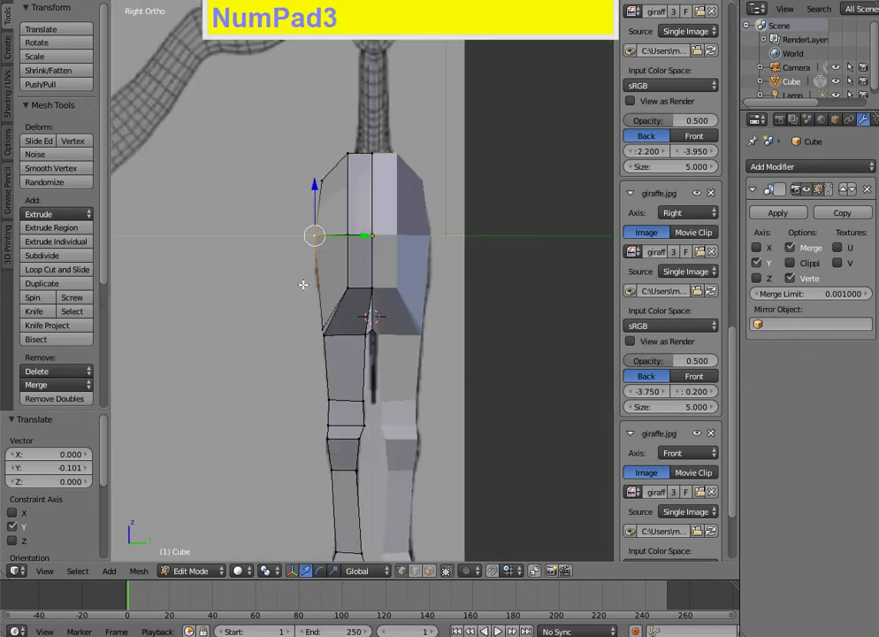
pyautogui.press('z')
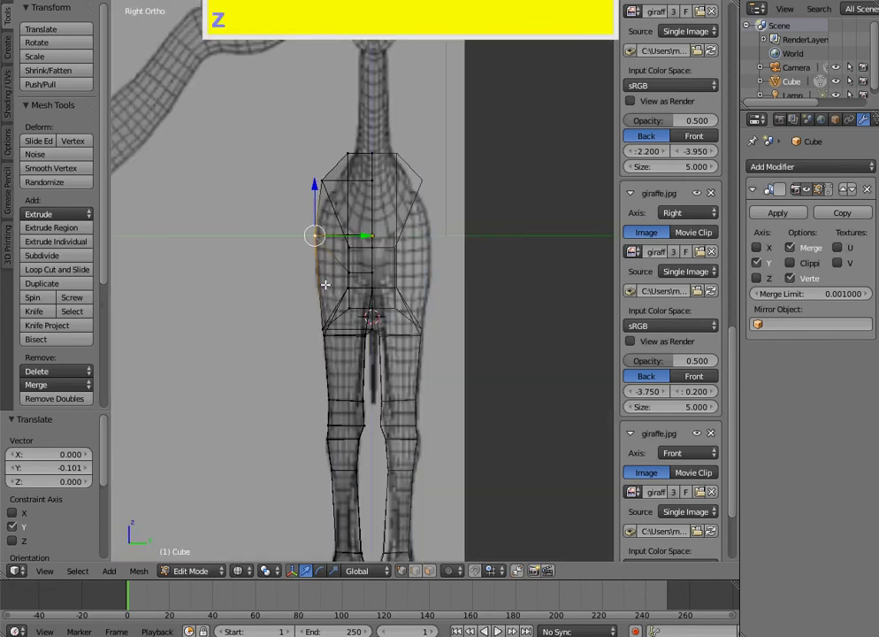
pyautogui.rightClick(324, 182)
pyautogui.press('g')
pyautogui.click(349, 251)
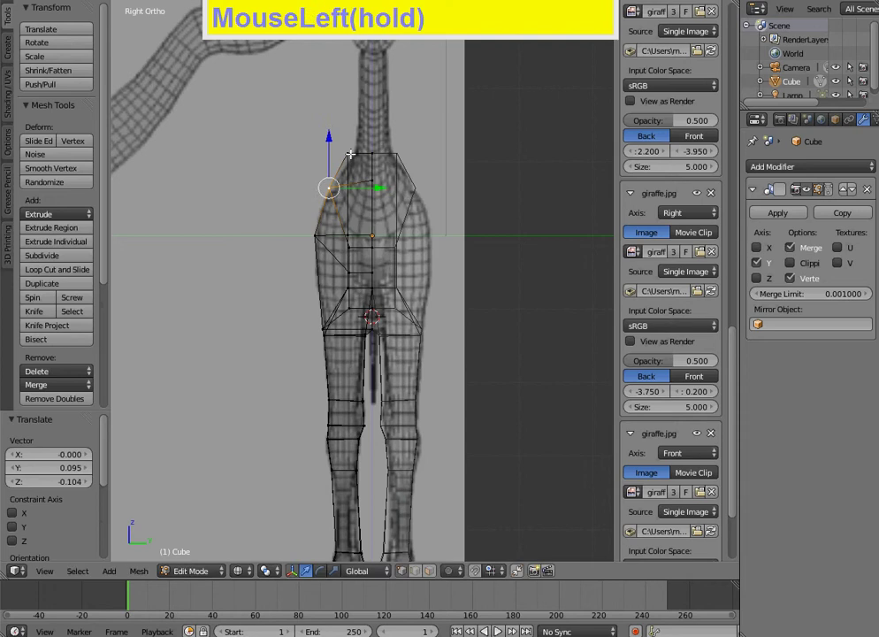
# Step: Move the withers vertex beside the mirror plane 0.057 in Y and -0.057 in Z, and check the body in solid shading
pyautogui.rightClick(348, 154)
pyautogui.press('g')
pyautogui.click(352, 165)
pyautogui.scroll(2, 334, 224)
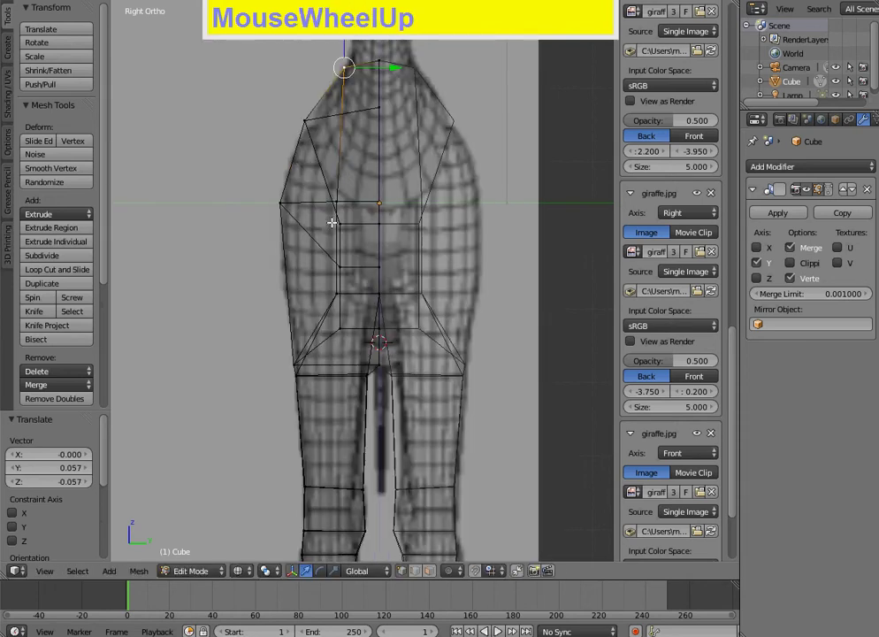
pyautogui.rightClick(340, 223)
pyautogui.press('z')
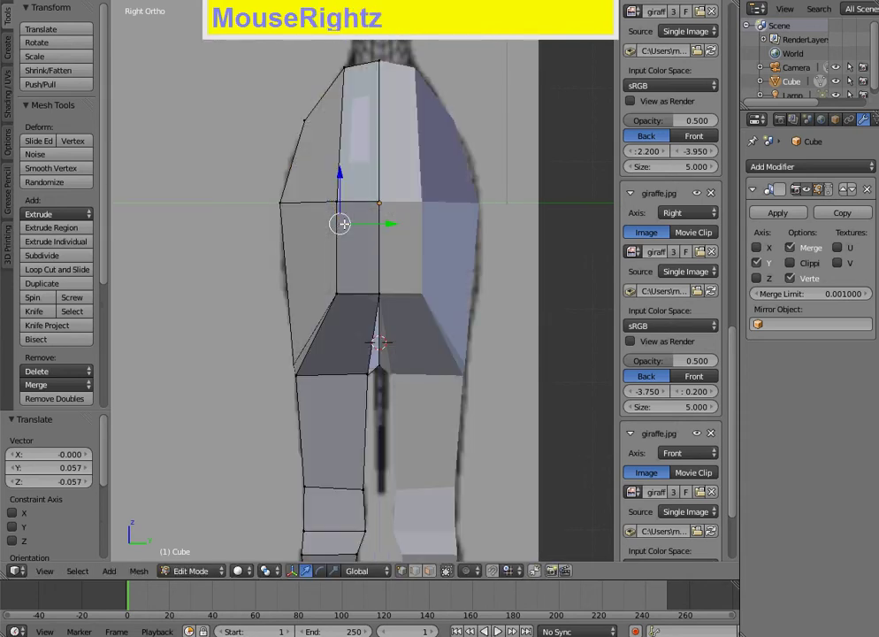
pyautogui.rightClick(337, 203)
pyautogui.moveTo(302, 237)
pyautogui.mouseDown(button='middle')
pyautogui.moveTo(448, 295)
pyautogui.moveTo(412, 280)
pyautogui.moveTo(367, 284)
pyautogui.moveTo(402, 292)
pyautogui.moveTo(372, 260)
pyautogui.moveTo(412, 259)
pyautogui.moveTo(454, 278)
pyautogui.moveTo(387, 283)
pyautogui.moveTo(422, 251)
pyautogui.moveTo(409, 256)
pyautogui.mouseUp(button='middle')
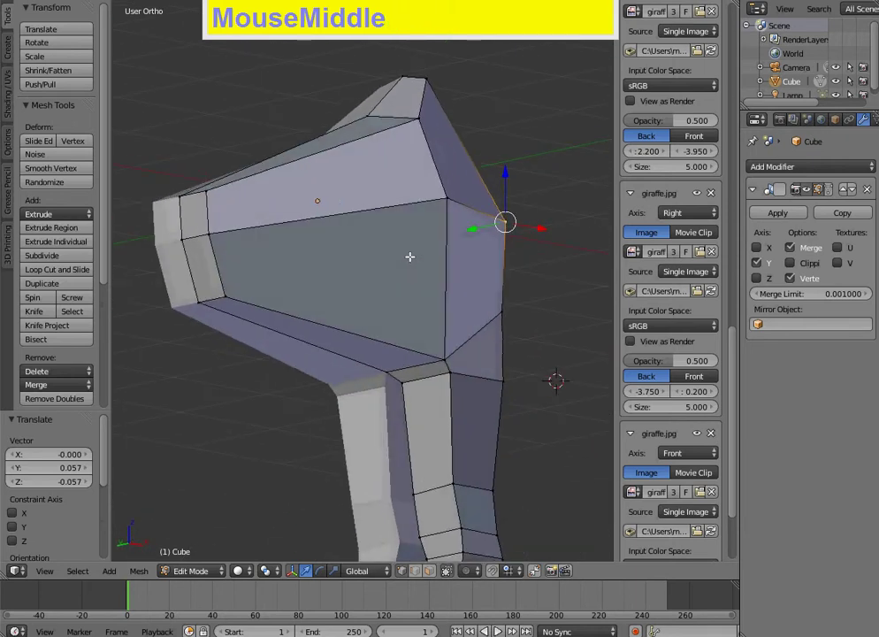
pyautogui.scroll(-5, 376, 251)
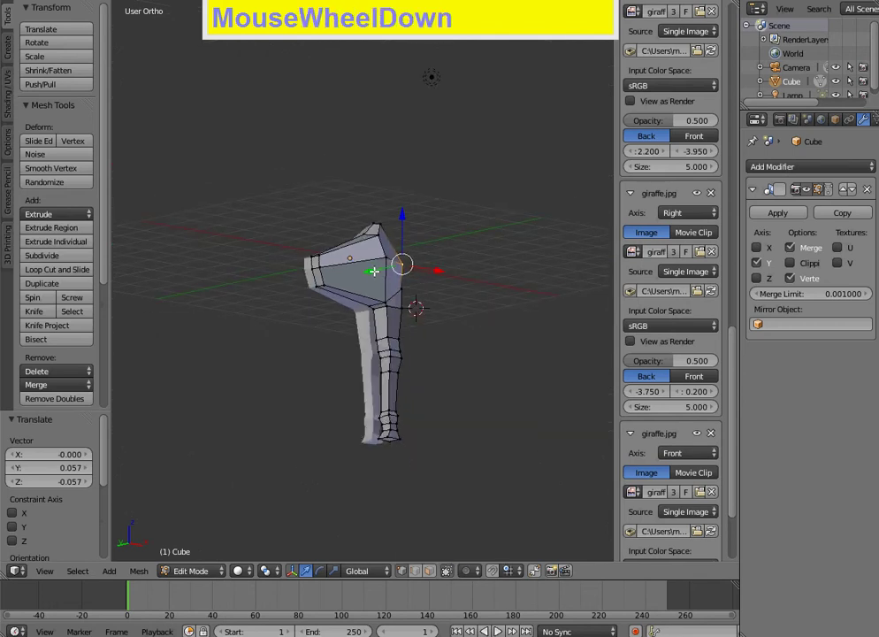
# Step: Add one loop cut across the torso in front view and slide it back to where the hind leg meets the belly
pyautogui.press('KP_1')
pyautogui.scroll(5, 355, 295)
pyautogui.keyDown('shift'); pyautogui.moveTo(278, 304); pyautogui.dragTo(422, 243, button='middle'); pyautogui.keyUp('shift')
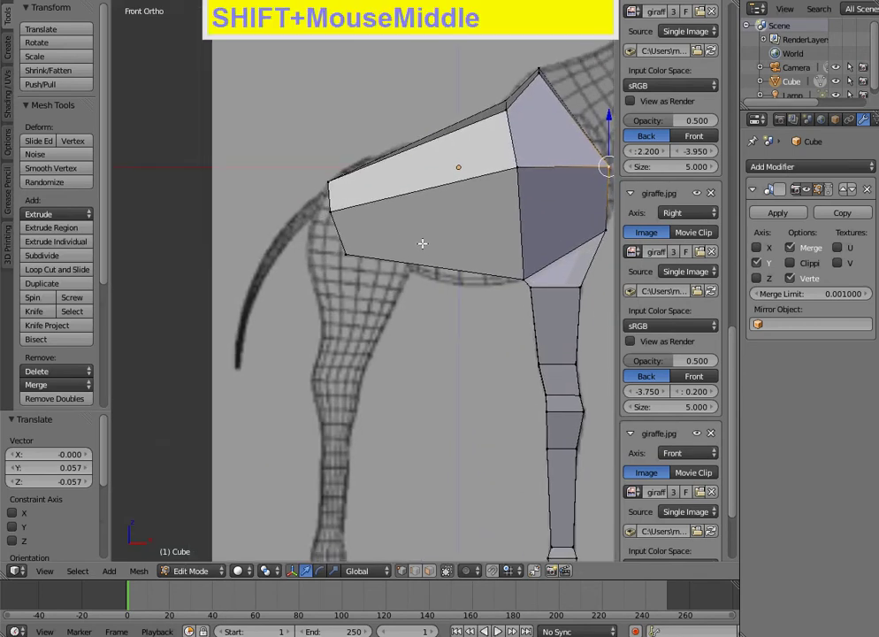
pyautogui.hotkey('ctrl', 'r')
pyautogui.click(361, 218)
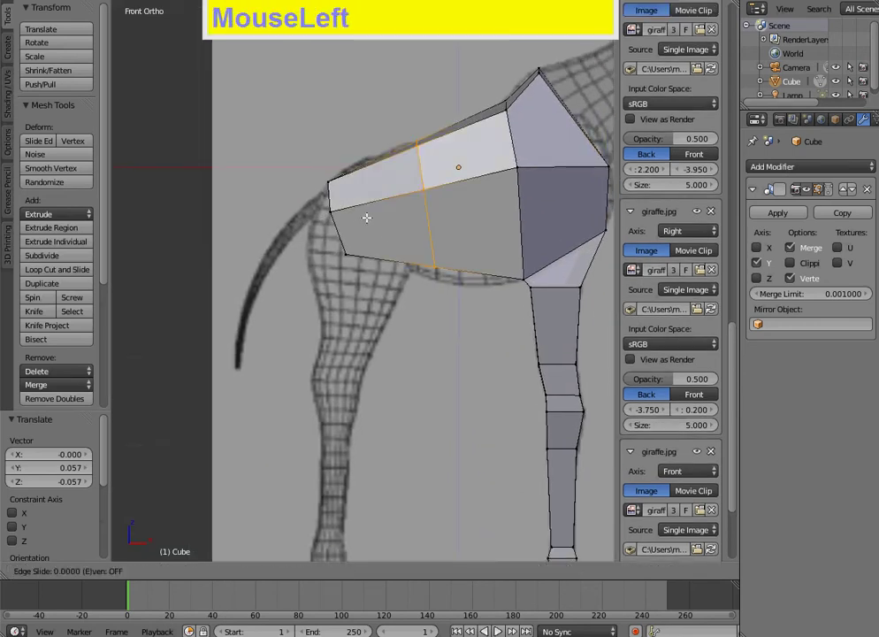
pyautogui.click(333, 211)
# Step: Move the new loop's top vertices -0.198 in X and -0.055 in Z onto the rump outline of the reference
pyautogui.scroll(2, 362, 191)
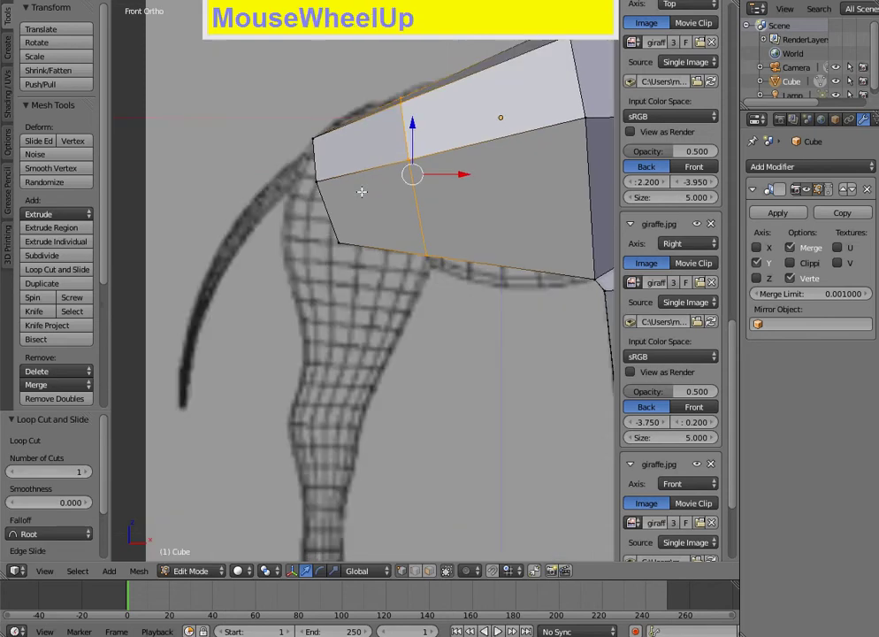
pyautogui.scroll(-3, 366, 193)
pyautogui.scroll(3, 398, 194)
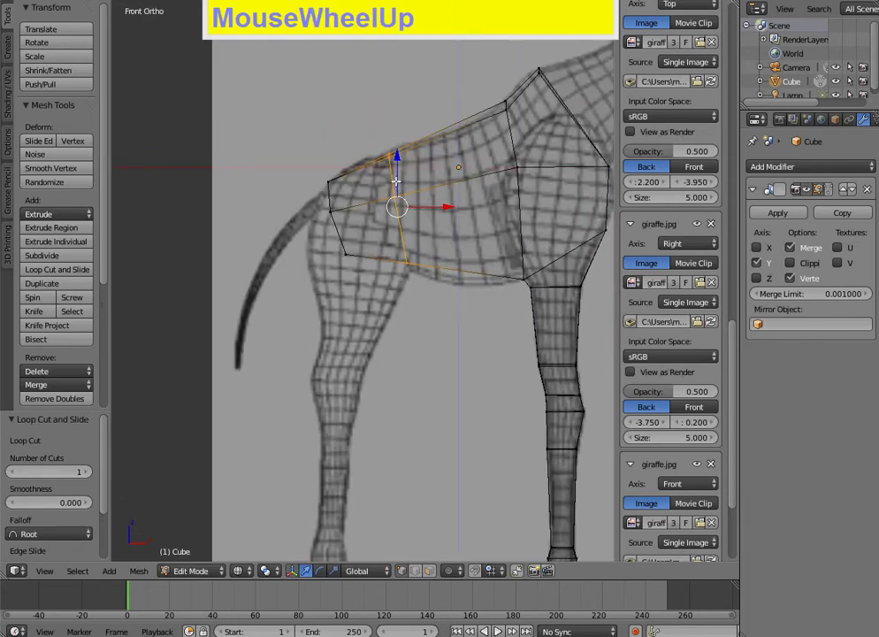
pyautogui.rightClick(390, 157)
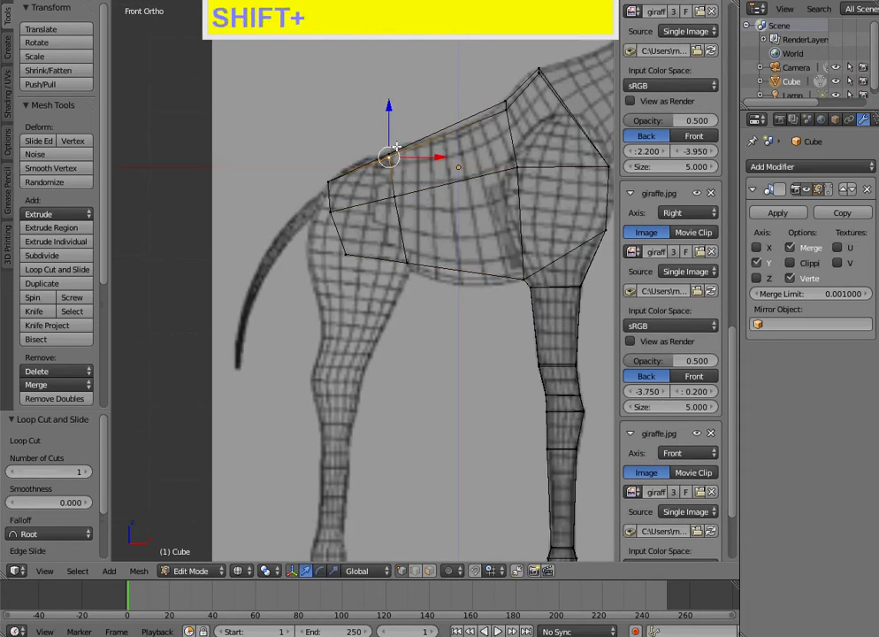
pyautogui.keyDown('shift'); pyautogui.rightClick(386, 156); pyautogui.keyUp('shift')
pyautogui.press('g')
pyautogui.click(385, 166)
pyautogui.rightClick(372, 160)
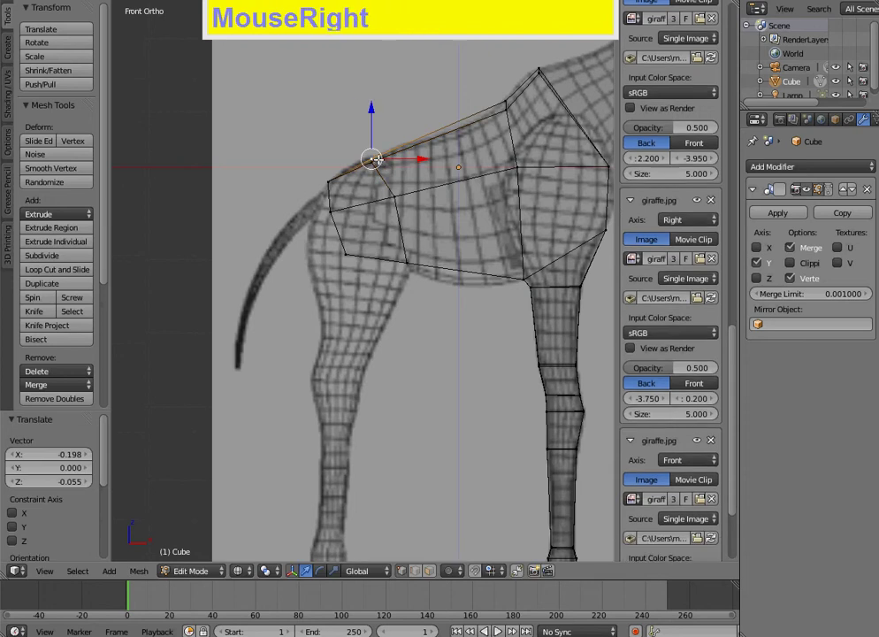
# Step: Move the lower rear vertices of the torso -0.420 in X and 0.032 in Z onto the back edge of the hind thigh
pyautogui.rightClick(335, 215)
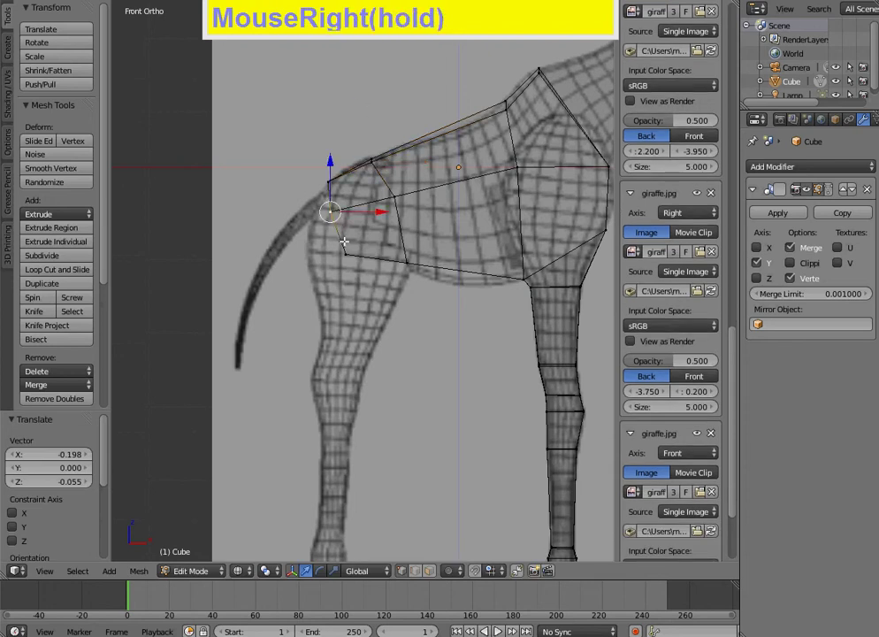
pyautogui.rightClick(345, 253)
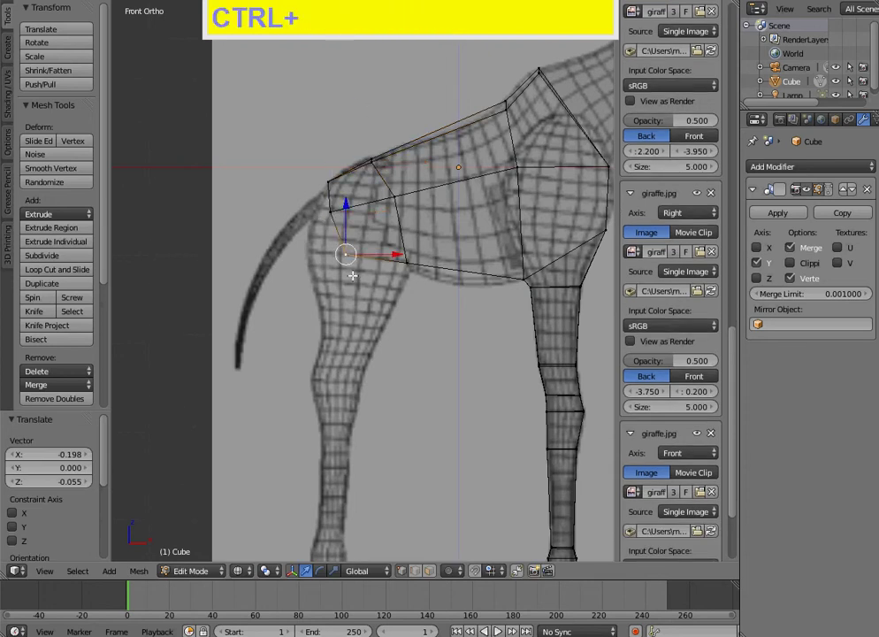
pyautogui.keyDown('ctrl'); pyautogui.click(352, 276); pyautogui.keyUp('ctrl')
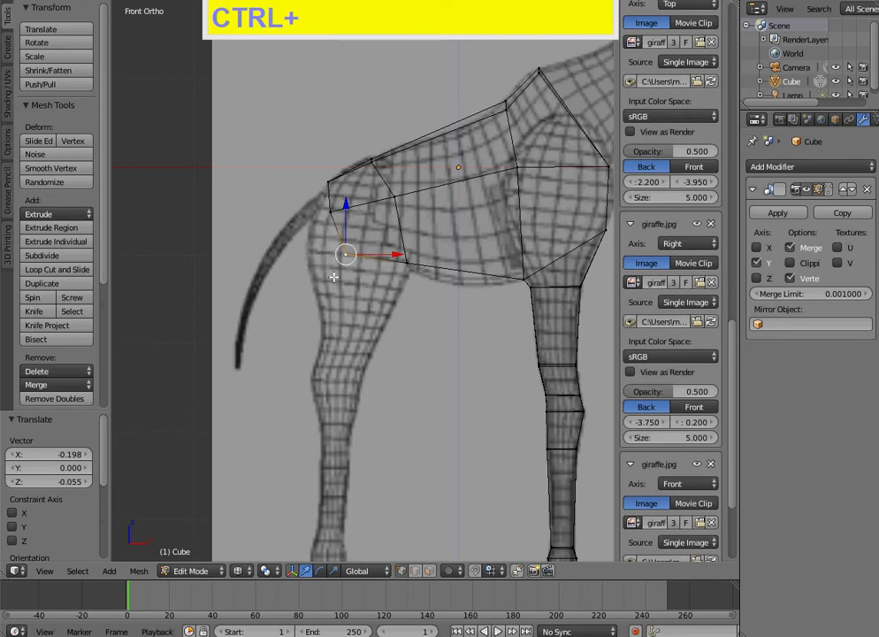
pyautogui.hotkey('ctrl', 'g')
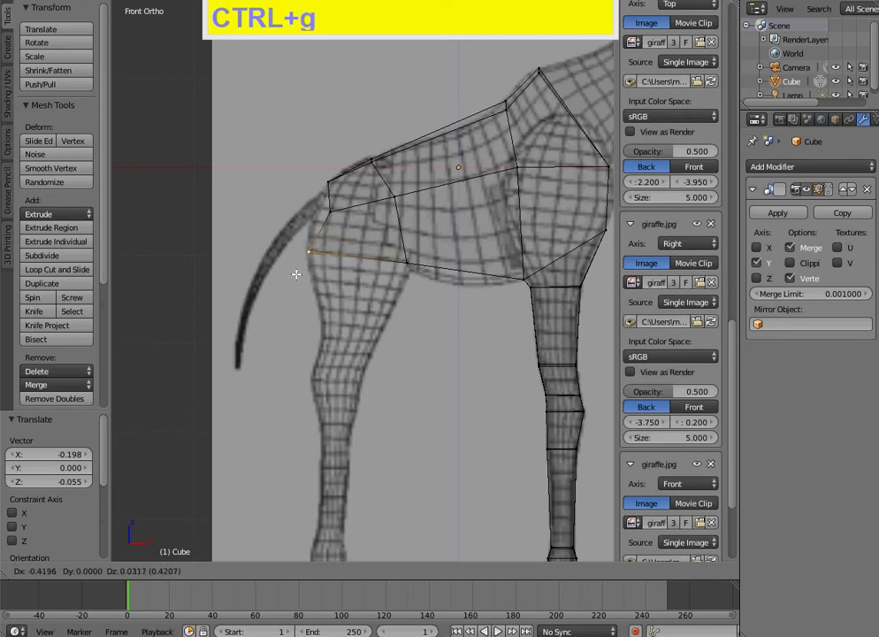
pyautogui.click(305, 256)
# Step: Move the middle rear vertices -0.190 in X and -0.095 in Z onto the reference outline below the tail base
pyautogui.rightClick(329, 212)
pyautogui.keyDown('ctrl'); pyautogui.click(317, 229); pyautogui.keyUp('ctrl')
pyautogui.hotkey('ctrl', 'g')
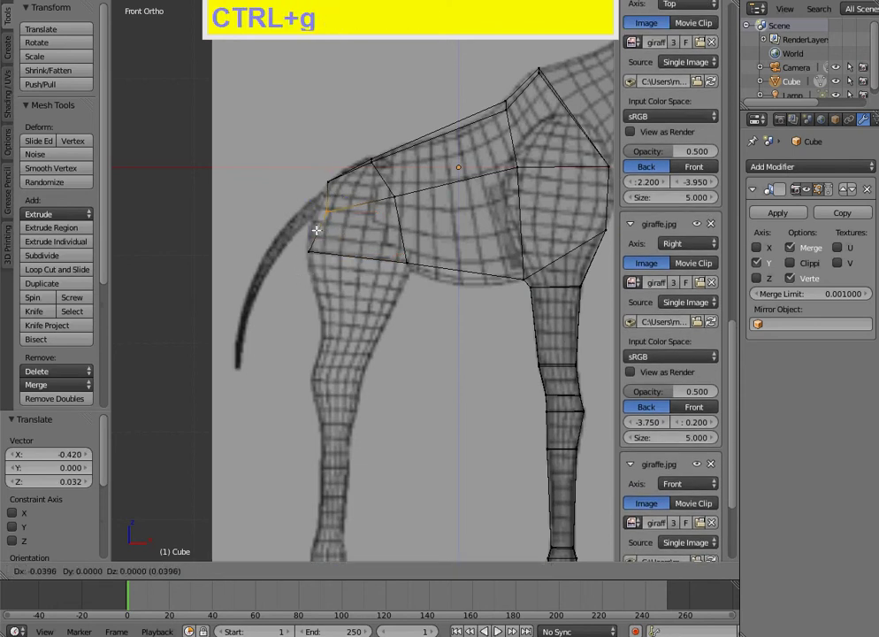
pyautogui.click(306, 237)
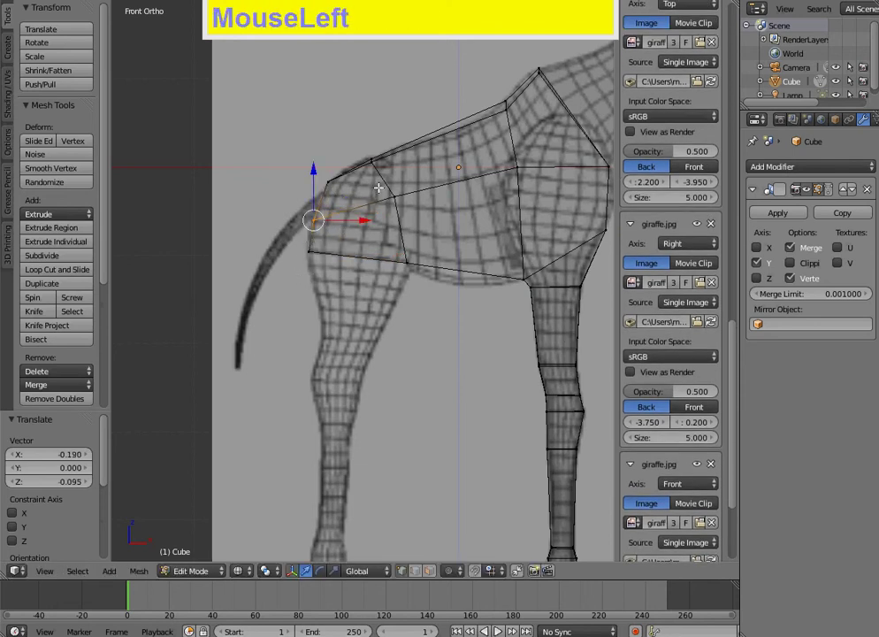
# Step: Extrude the rear underside face of the torso down to the hock, offset 0.016 in X and -1.457 in Z
pyautogui.moveTo(360, 297); pyautogui.dragTo(343, 232, button='middle')
pyautogui.rightClick(310, 249)
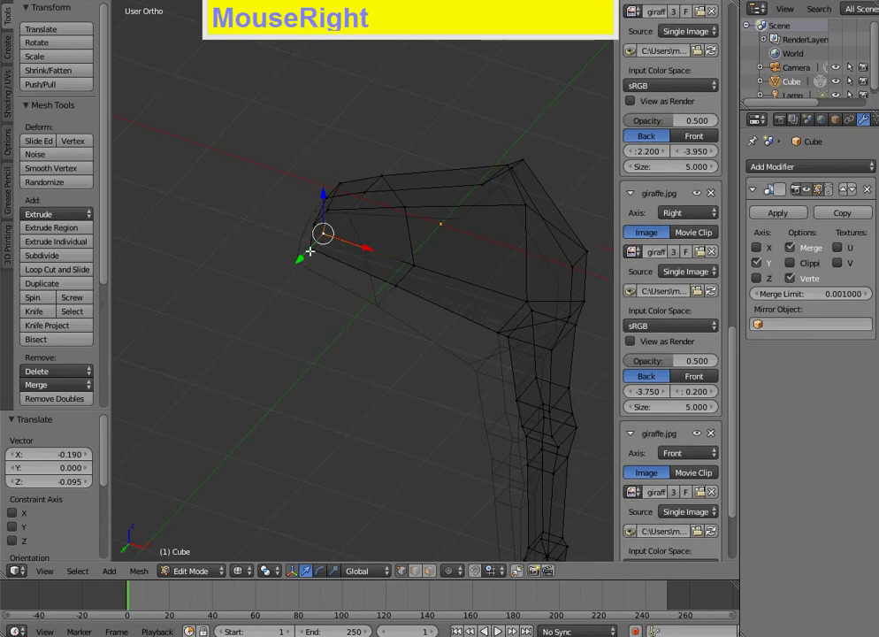
pyautogui.keyDown('shift'); pyautogui.rightClick(380, 278); pyautogui.keyUp('shift')
pyautogui.keyDown('shift'); pyautogui.rightClick(418, 262); pyautogui.keyUp('shift')
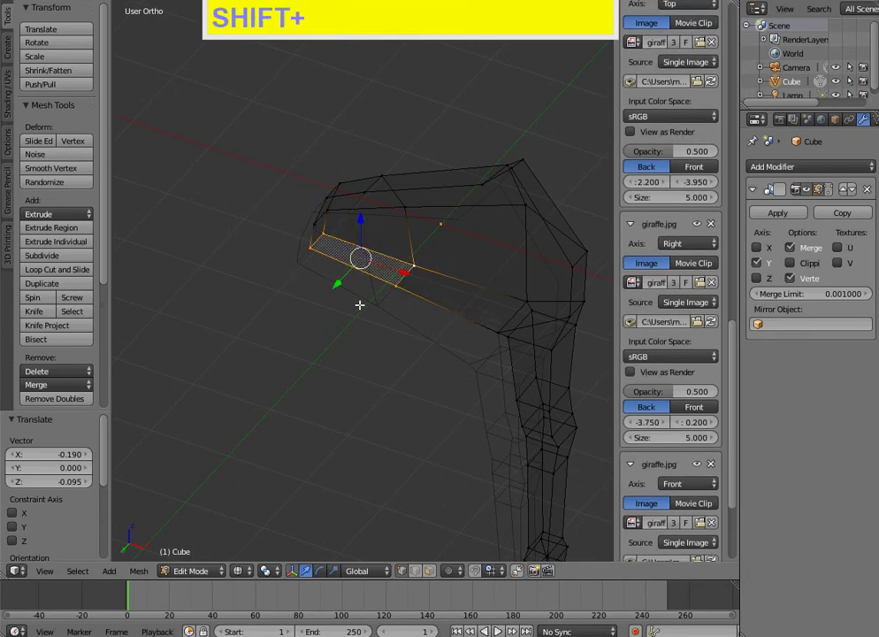
pyautogui.press('KP_7')
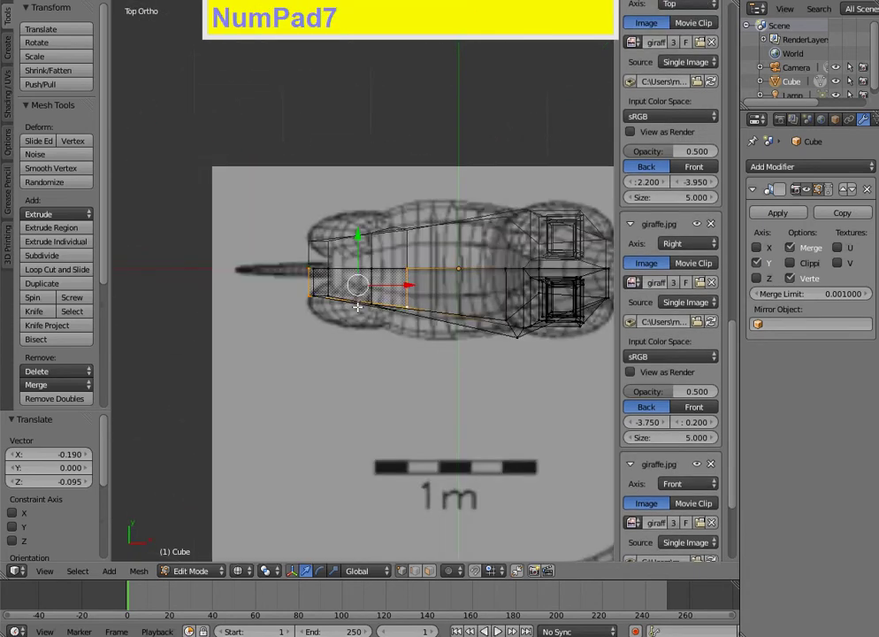
pyautogui.press('KP_3')
pyautogui.press('KP_1')
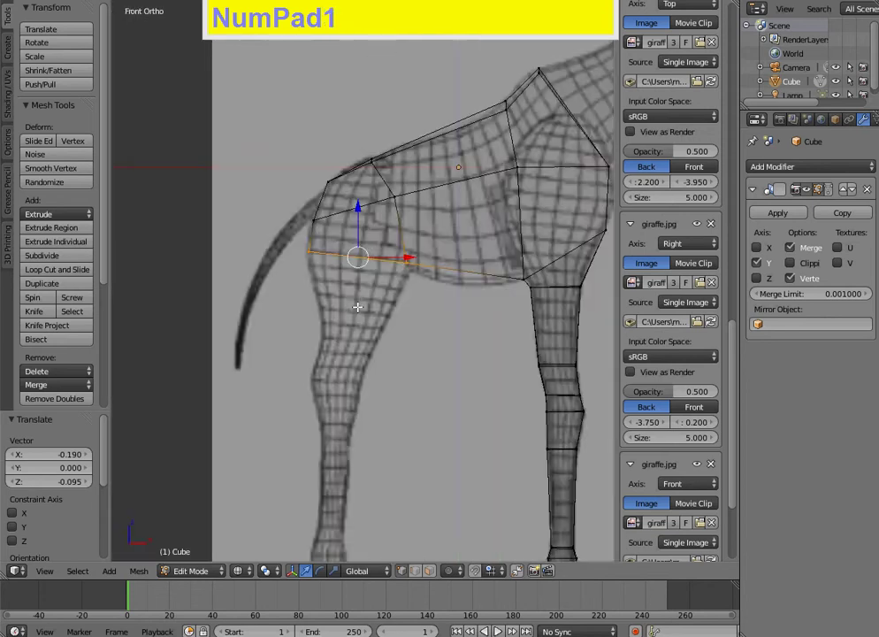
pyautogui.press('e')
pyautogui.rightClick(357, 310)
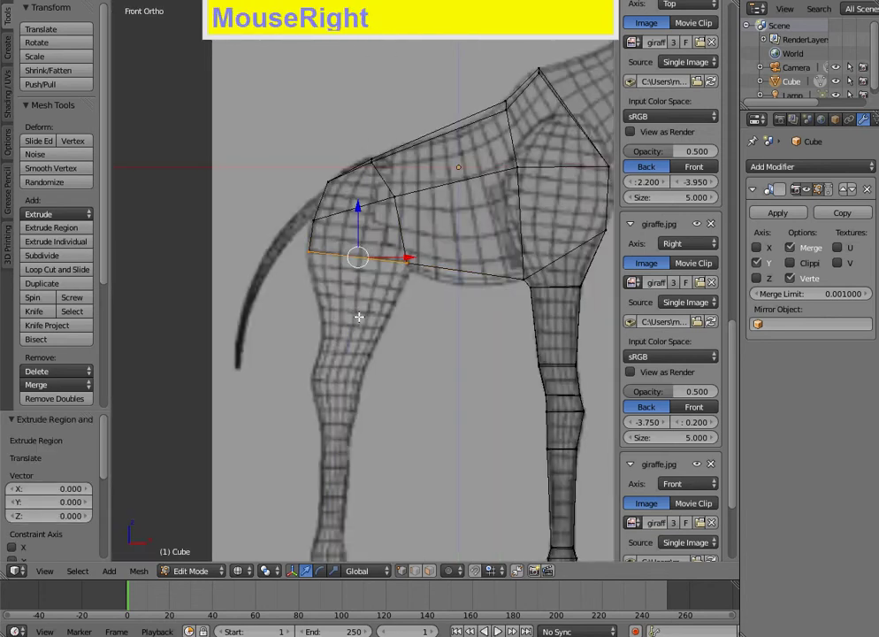
pyautogui.press('g')
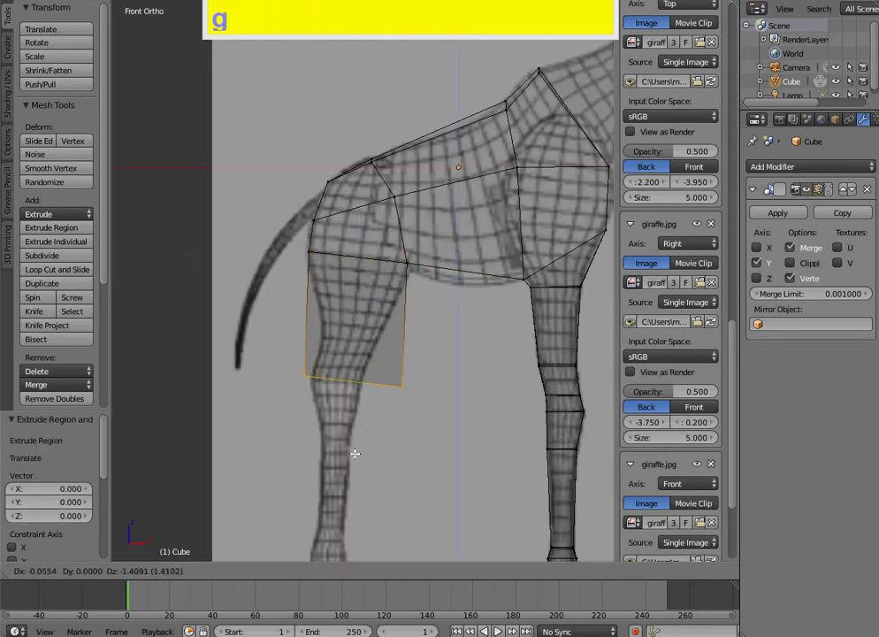
pyautogui.click(390, 436)
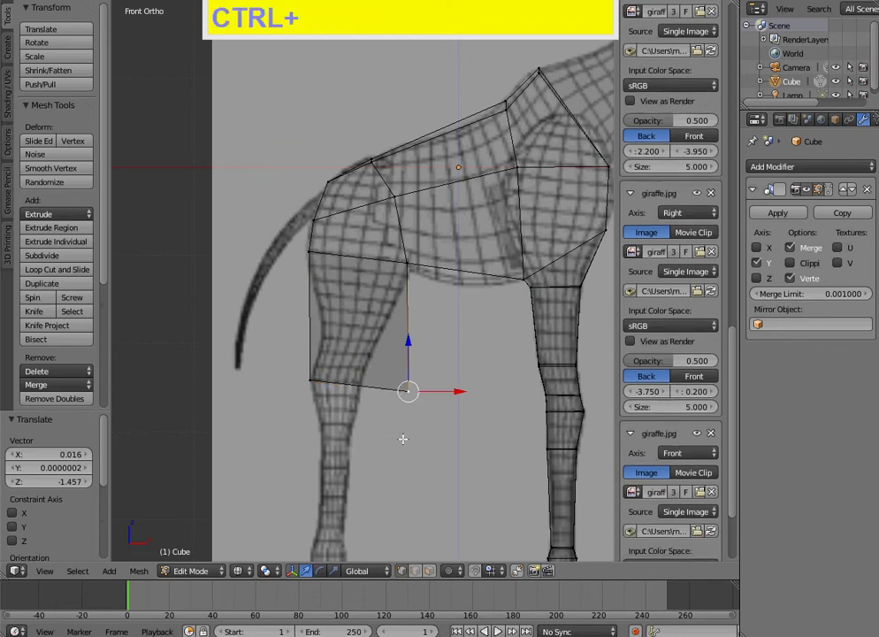
# Step: Move the front vertices of the extruded thigh's lower end -0.554 in X and 0.087 in Z onto the leg outline
pyautogui.hotkey('ctrl', 'g')
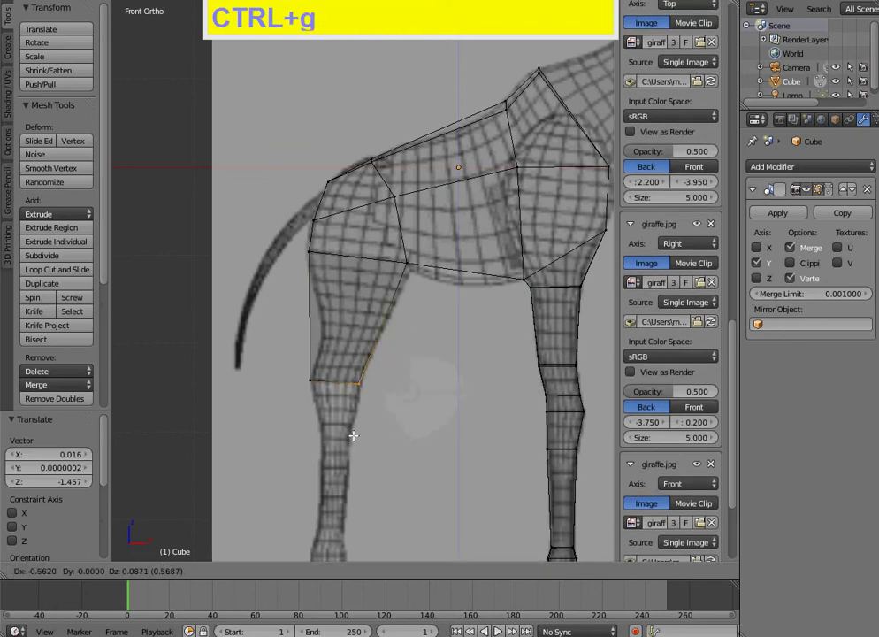
pyautogui.click(353, 435)
pyautogui.keyDown('shift'); pyautogui.moveTo(407, 339); pyautogui.dragTo(420, 304, button='middle'); pyautogui.keyUp('shift')
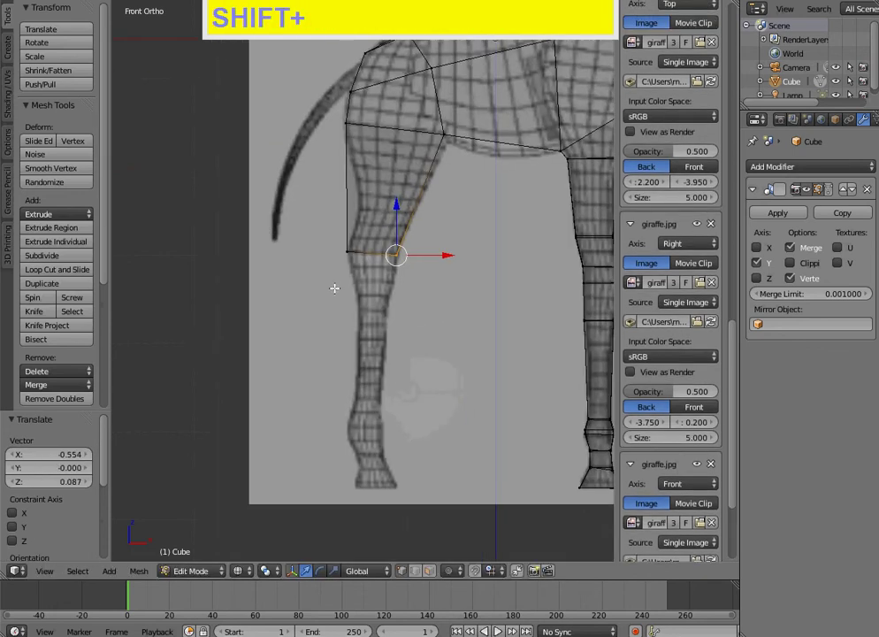
pyautogui.keyDown('ctrl'); pyautogui.click(347, 251); pyautogui.keyUp('ctrl')
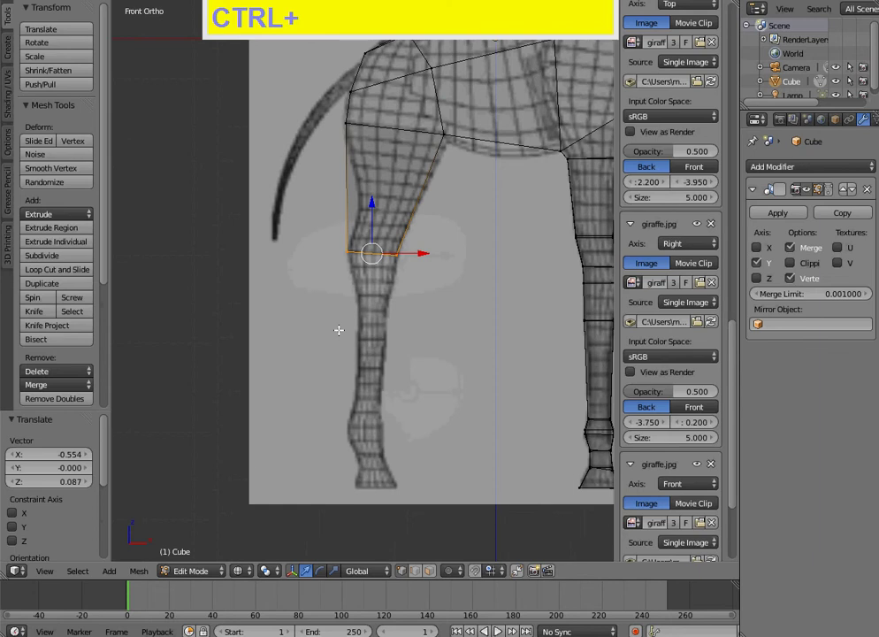
pyautogui.press('e')
pyautogui.rightClick(338, 488)
pyautogui.press('g')
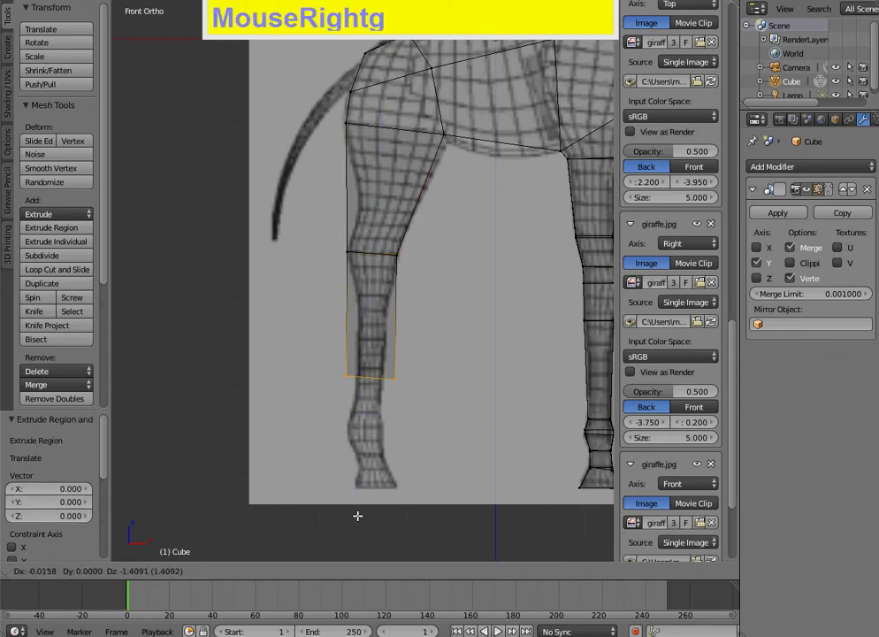
pyautogui.rightClick(370, 93)
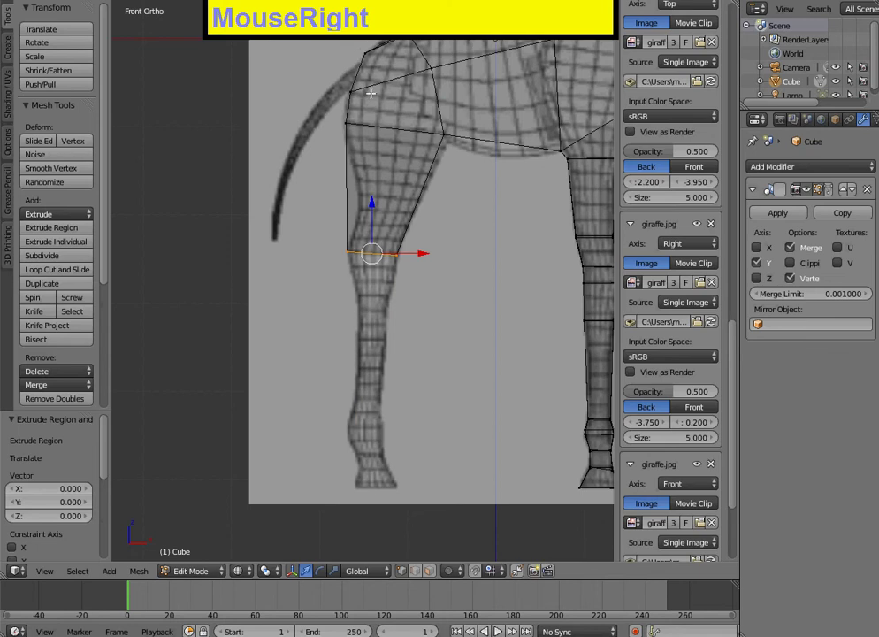
pyautogui.press('g')
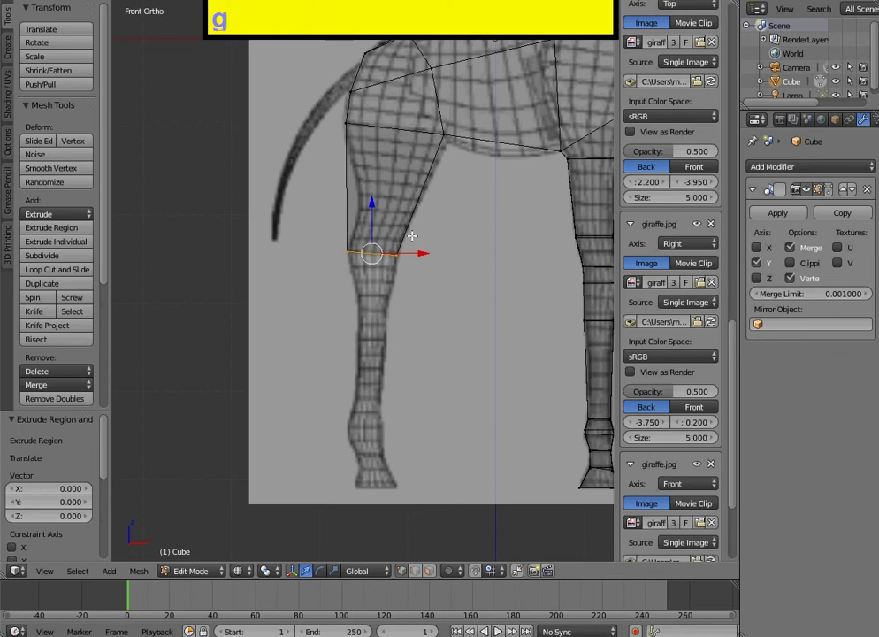
pyautogui.rightClick(357, 249)
pyautogui.moveTo(311, 275)
pyautogui.keyDown('ctrl'); pyautogui.mouseDown()
pyautogui.moveTo(450, 236)
pyautogui.moveTo(288, 259)
pyautogui.mouseUp(); pyautogui.keyUp('ctrl')
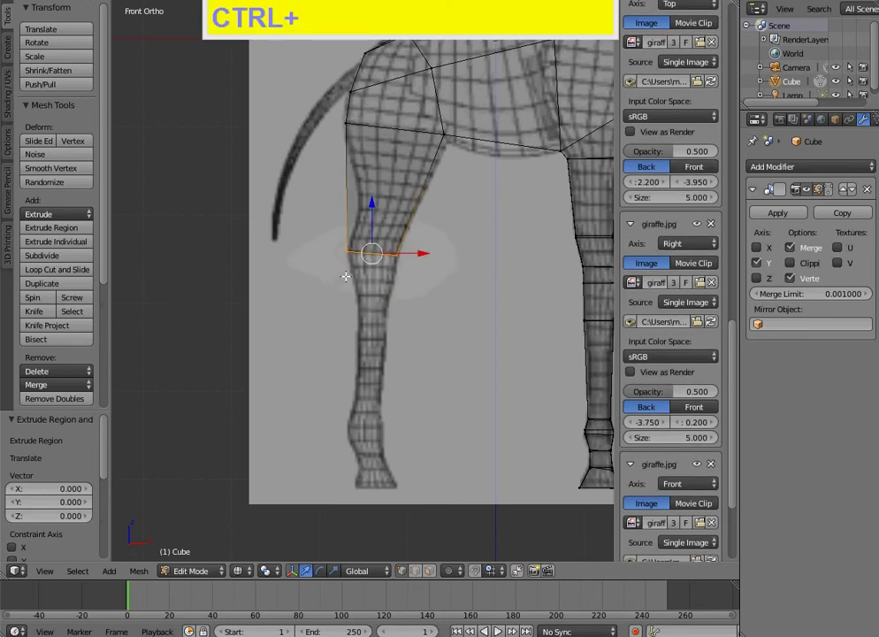
pyautogui.press('e')
pyautogui.rightClick(351, 354)
pyautogui.hotkey('ctrl', 'z')
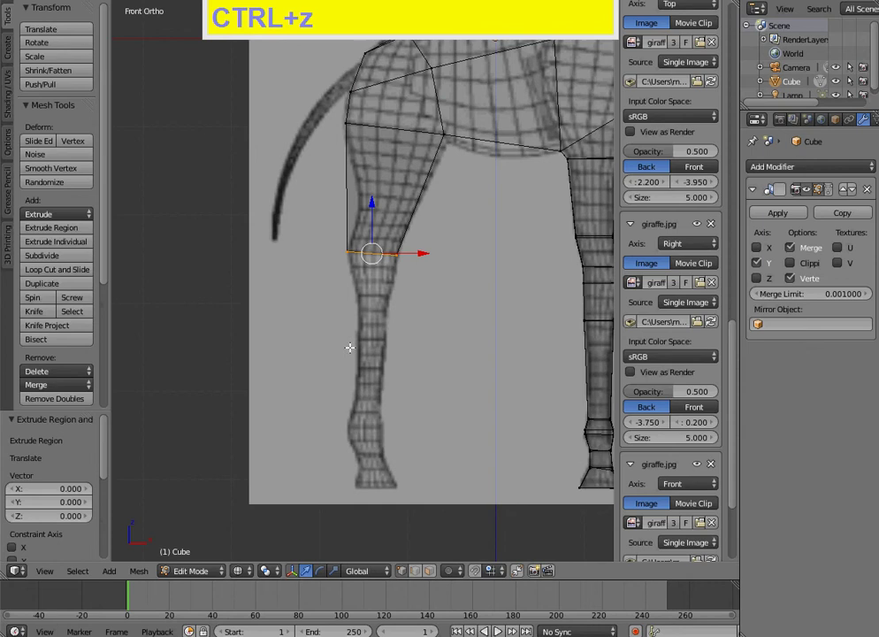
pyautogui.hotkey('ctrl', 'z')
pyautogui.rightClick(353, 270)
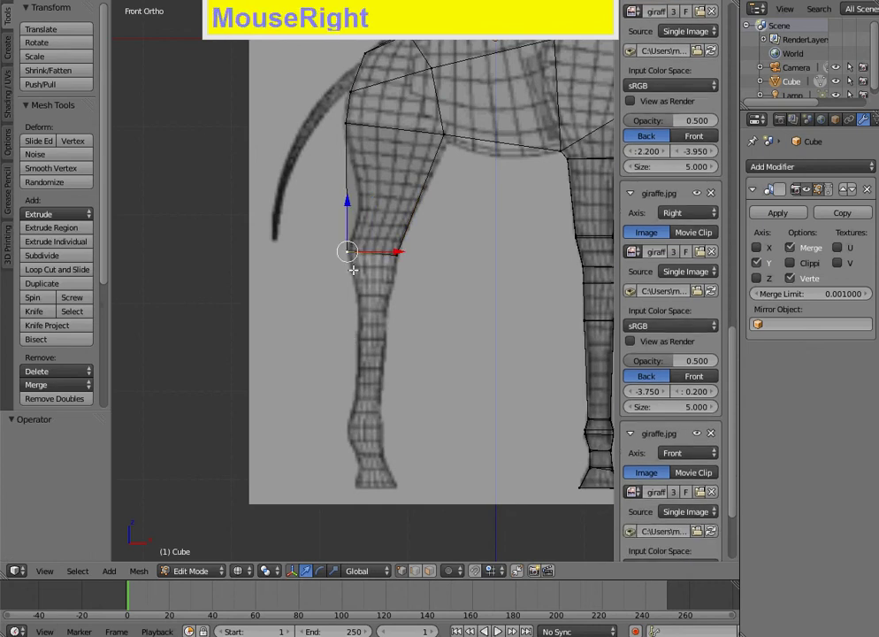
pyautogui.hotkey('ctrl', 'z')
pyautogui.hotkey('ctrl', 'z')
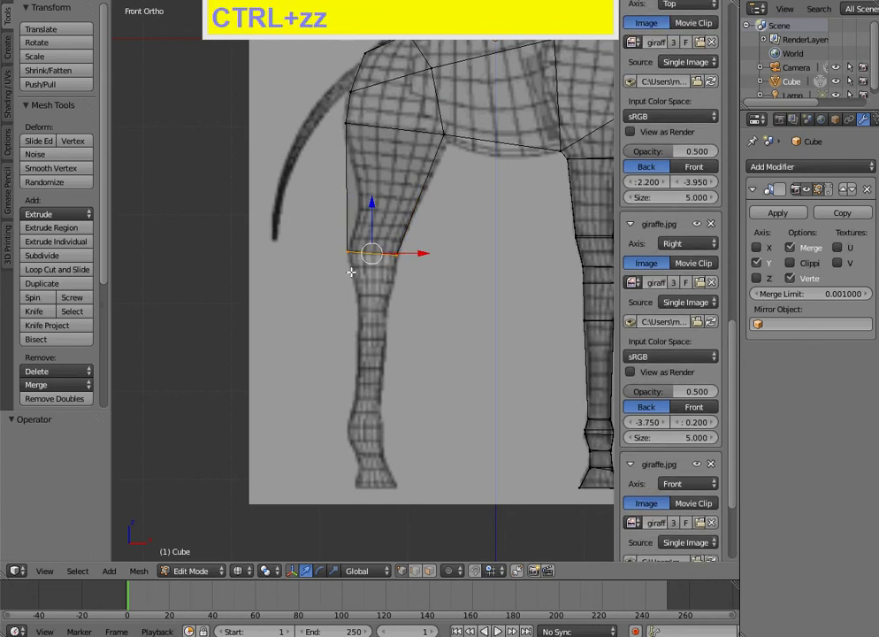
pyautogui.rightClick(351, 271)
pyautogui.press('g')
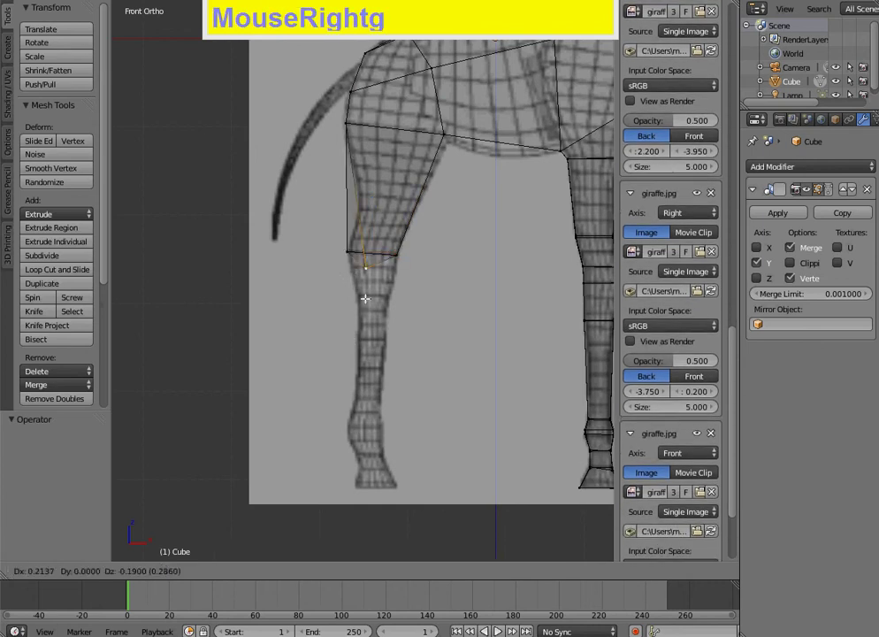
pyautogui.rightClick(351, 283)
# Step: Extrude the lower end of the hind thigh down to the fetlock, offset 0.008 in X and -1.979 in Z
pyautogui.moveTo(352, 282)
pyautogui.keyDown('ctrl'); pyautogui.mouseDown()
pyautogui.moveTo(398, 227)
pyautogui.moveTo(339, 288)
pyautogui.mouseUp(); pyautogui.keyUp('ctrl')
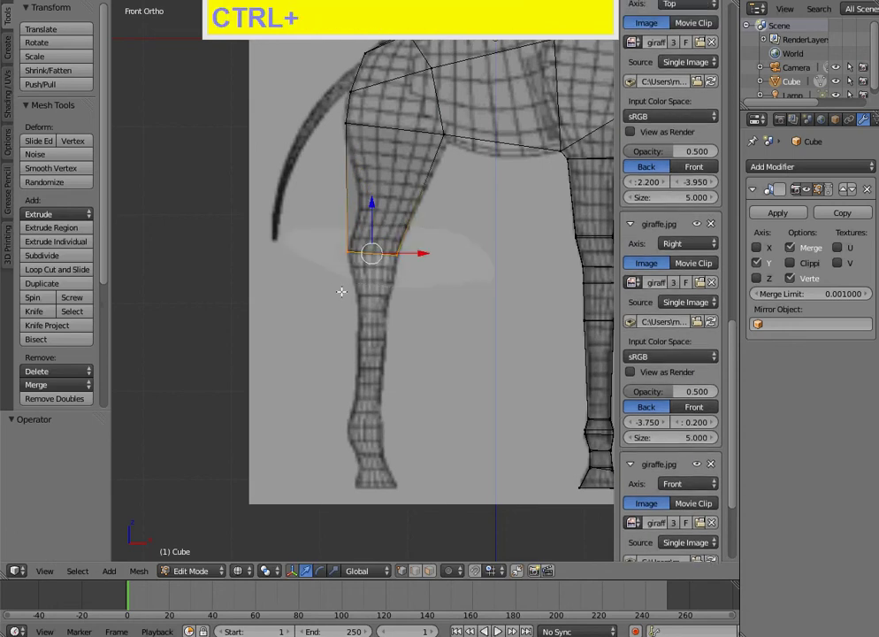
pyautogui.press('e')
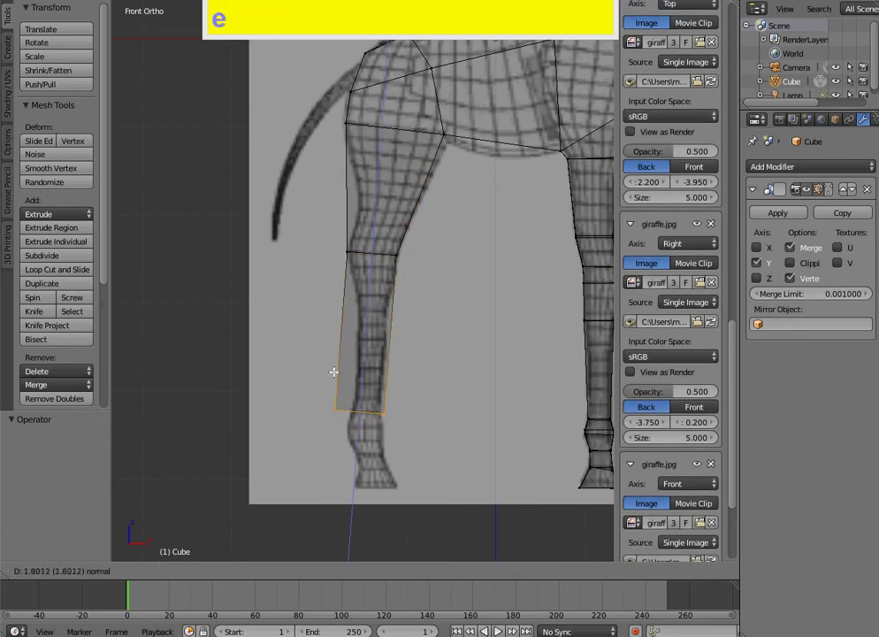
pyautogui.rightClick(335, 329)
pyautogui.press('g')
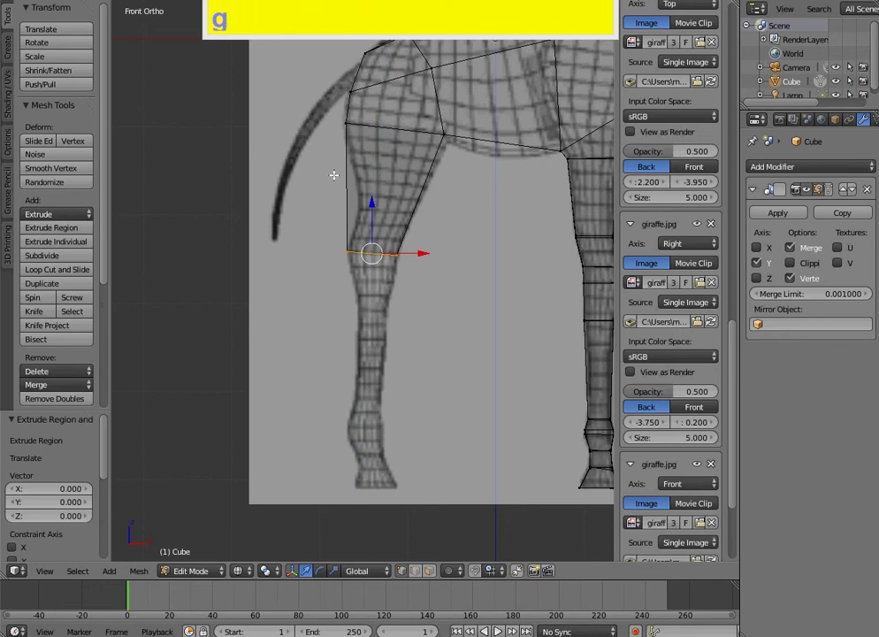
pyautogui.click(335, 349)
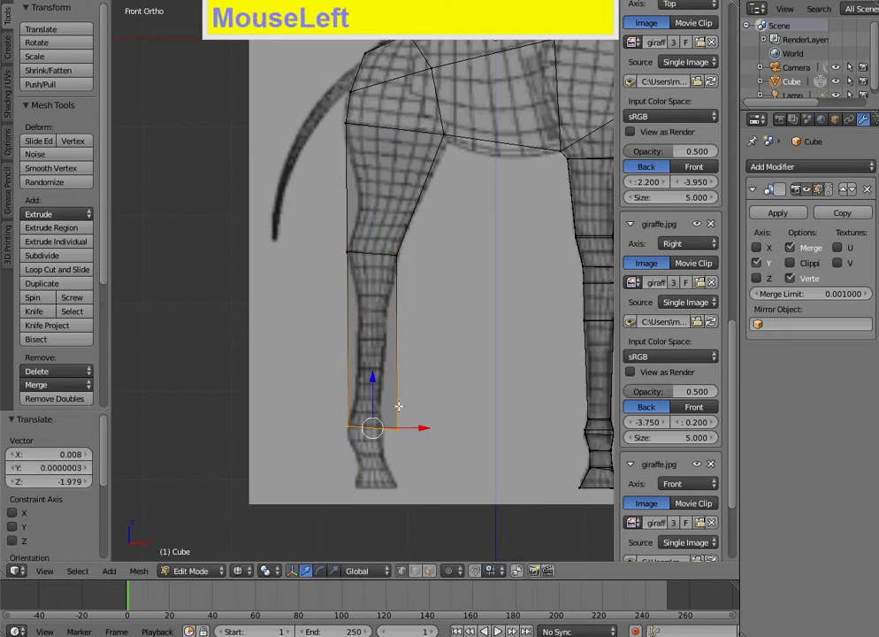
# Step: Move the front vertices of the hind leg's lower end -0.174 in X and 0.016 in Z onto the reference outline
pyautogui.rightClick(426, 459)
pyautogui.keyDown('ctrl'); pyautogui.click(425, 459); pyautogui.keyUp('ctrl')
pyautogui.press('g')
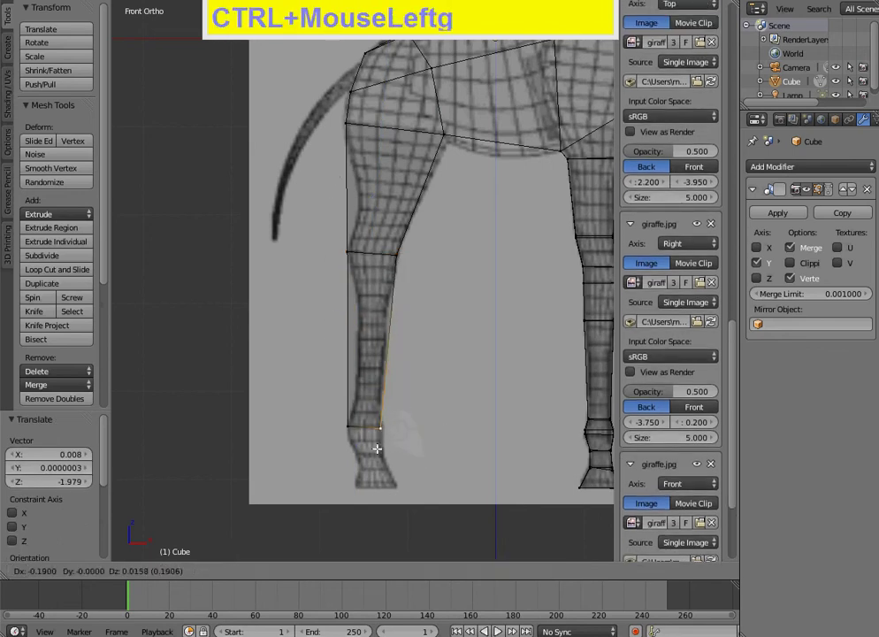
pyautogui.click(378, 449)
# Step: Extrude the hind leg's lower end down to the base of the hoof, offset 0.111 in X and -0.681 in Z
pyautogui.moveTo(312, 410)
pyautogui.keyDown('ctrl'); pyautogui.mouseDown()
pyautogui.moveTo(427, 402)
pyautogui.moveTo(319, 445)
pyautogui.mouseUp(); pyautogui.keyUp('ctrl')
pyautogui.press('g')
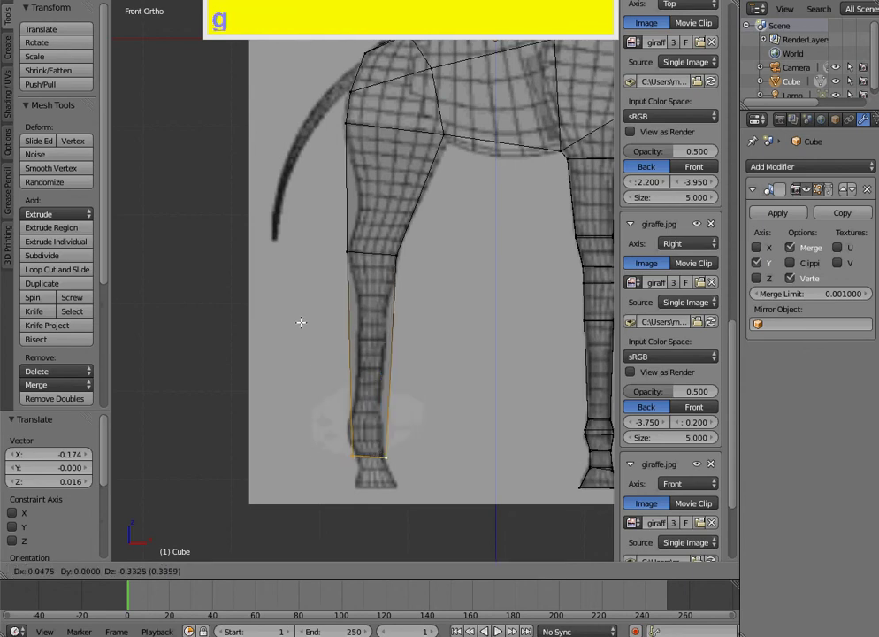
pyautogui.rightClick(297, 322)
pyautogui.press('e')
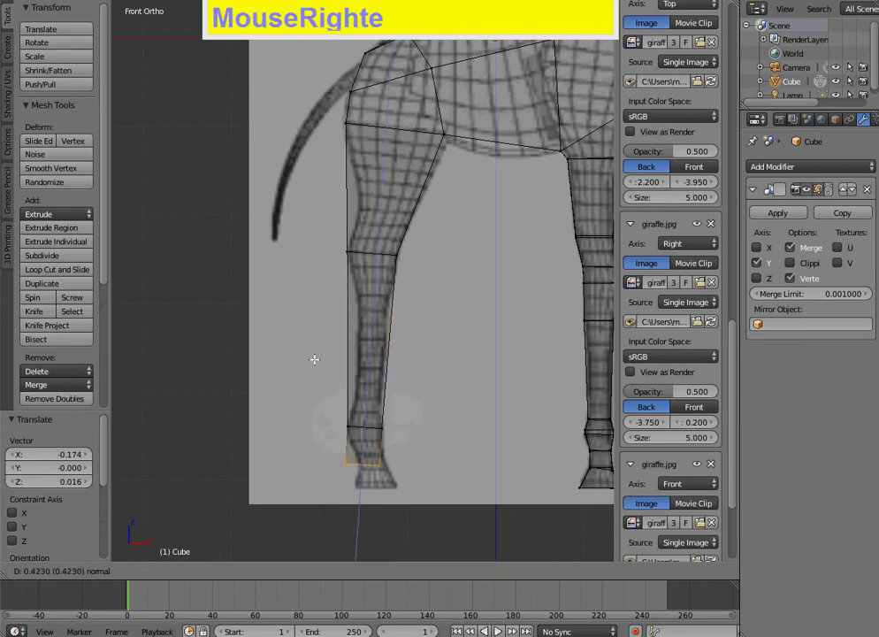
pyautogui.rightClick(321, 379)
pyautogui.press('g')
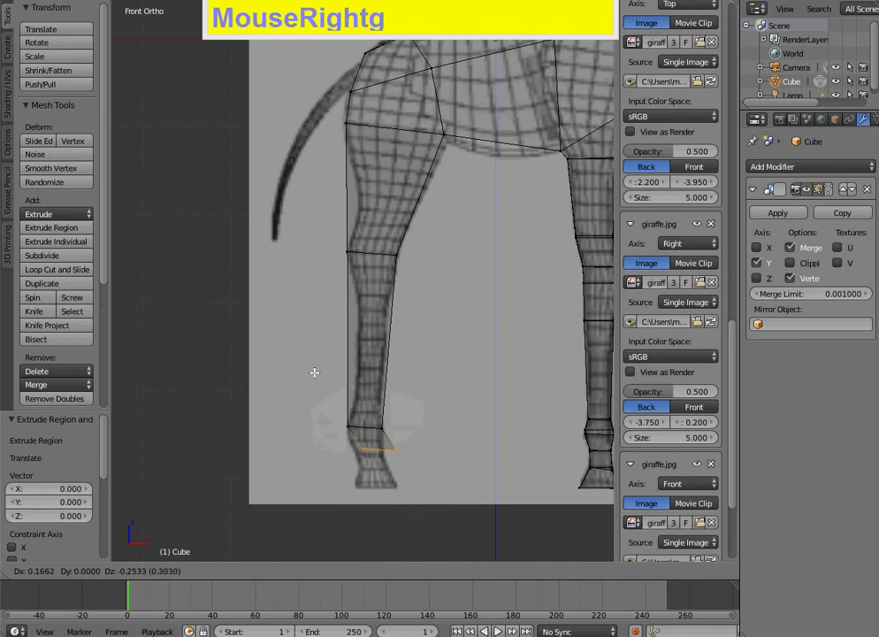
pyautogui.click(309, 410)
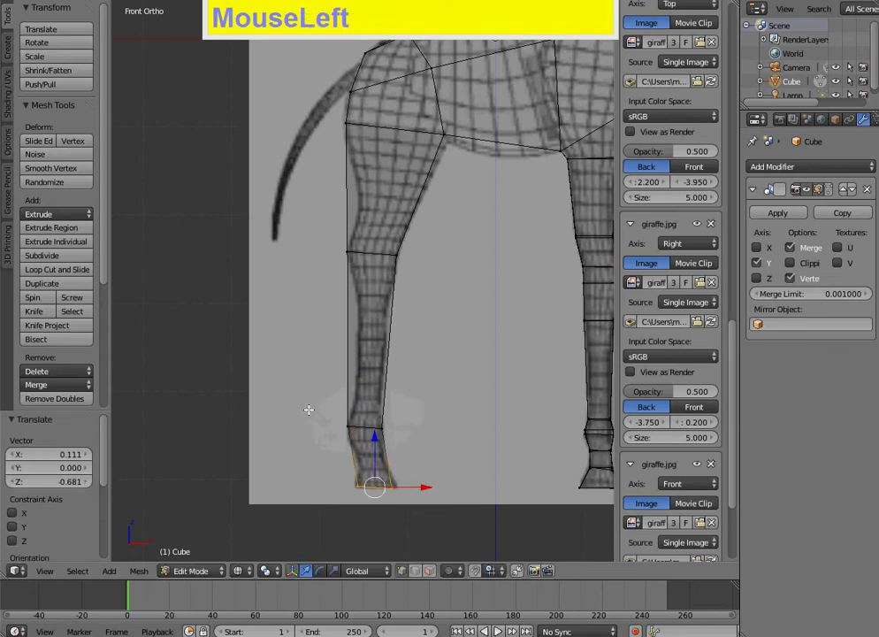
# Step: Inspect the extruded hind leg in solid shading from behind and at an angle, checking its vertices against the centre line
pyautogui.rightClick(346, 262)
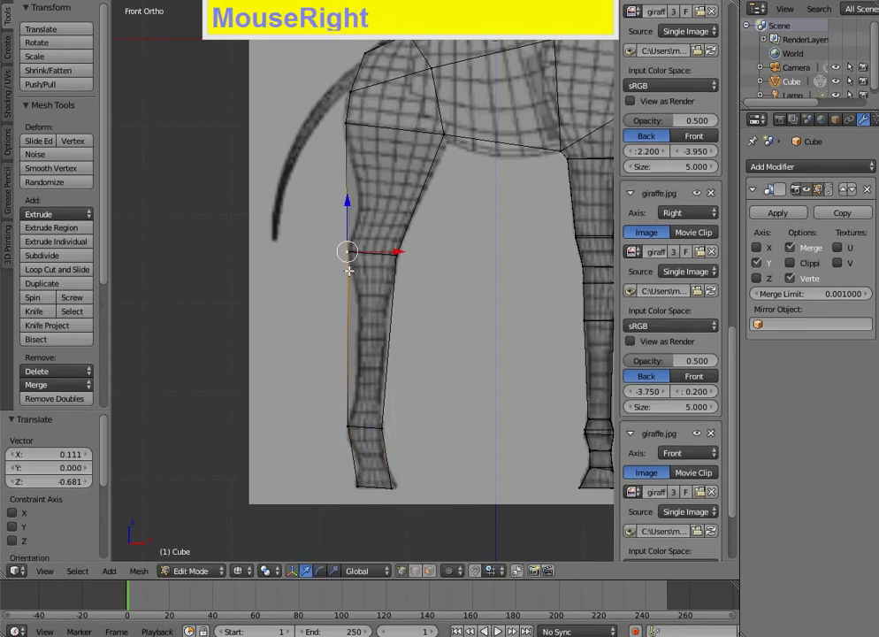
pyautogui.press('z')
pyautogui.moveTo(299, 307)
pyautogui.mouseDown(button='middle')
pyautogui.moveTo(310, 320)
pyautogui.moveTo(424, 326)
pyautogui.moveTo(396, 325)
pyautogui.mouseUp(button='middle')
pyautogui.press('ctrl+KP_3')
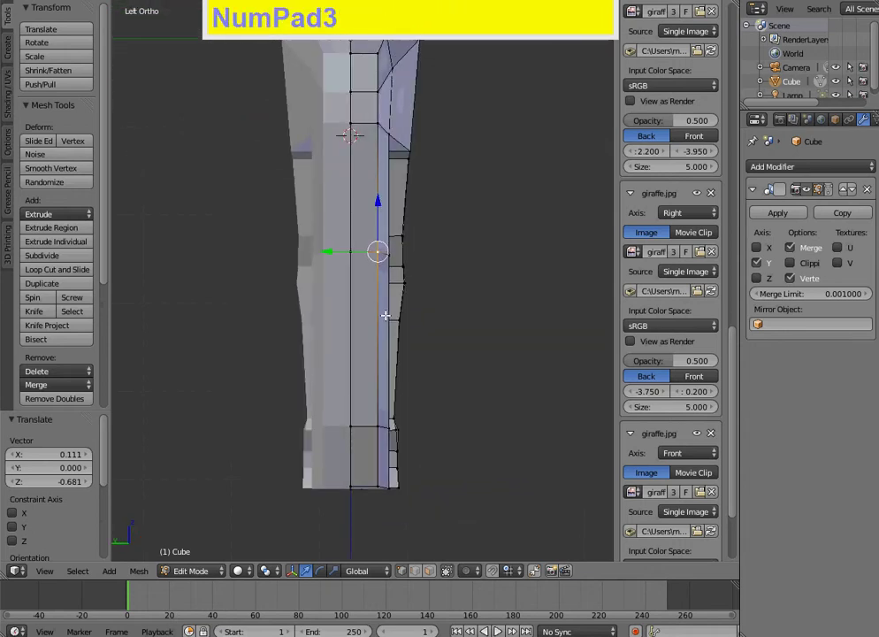
pyautogui.rightClick(346, 422)
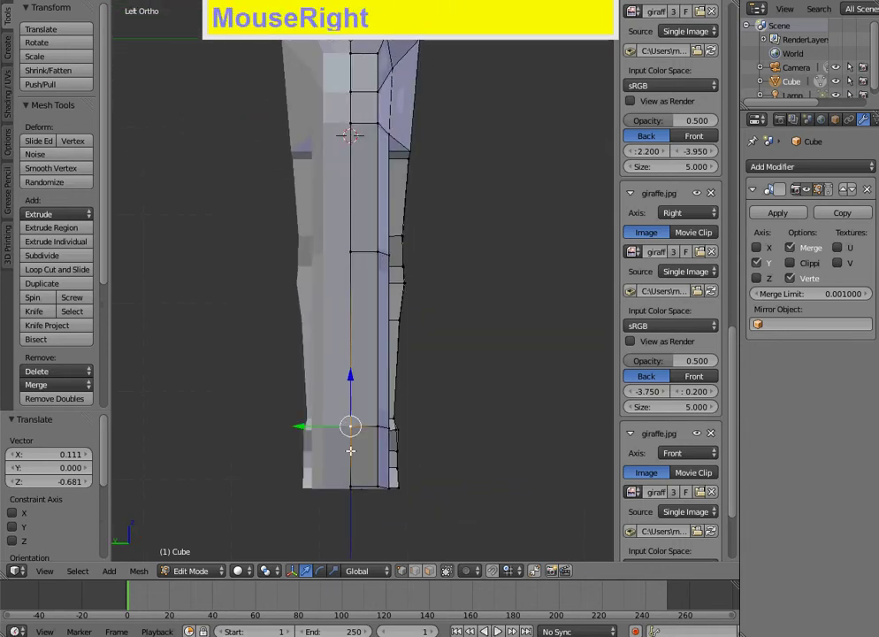
pyautogui.keyDown('shift'); pyautogui.rightClick(351, 486); pyautogui.keyUp('shift')
pyautogui.keyDown('shift'); pyautogui.rightClick(383, 486); pyautogui.keyUp('shift')
pyautogui.keyDown('shift'); pyautogui.rightClick(386, 428); pyautogui.keyUp('shift')
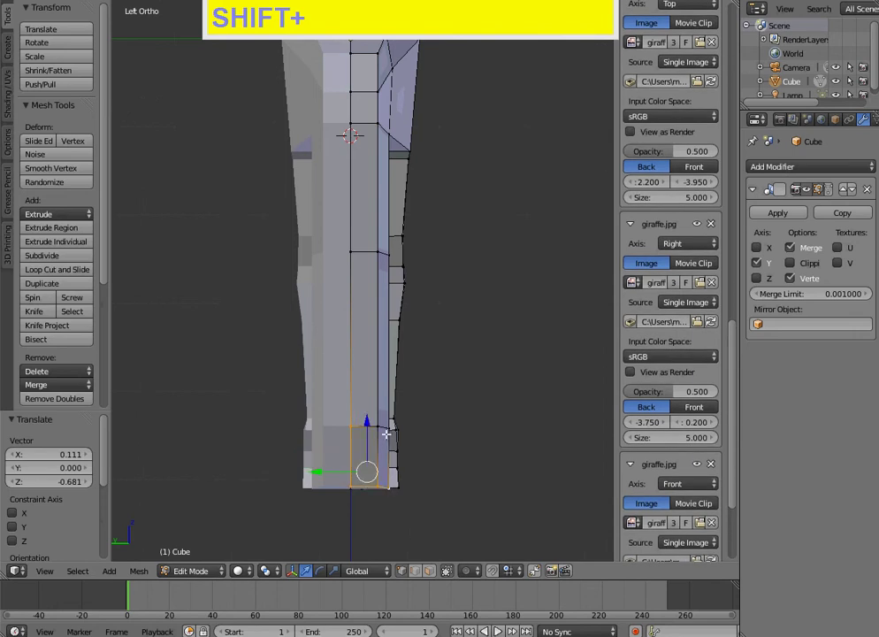
pyautogui.keyDown('shift'); pyautogui.rightClick(381, 255); pyautogui.keyUp('shift')
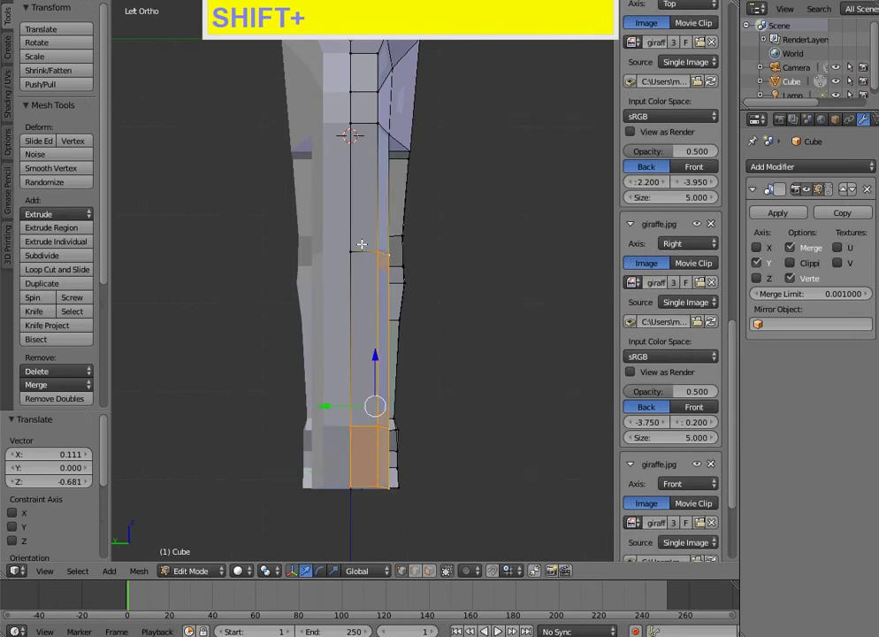
pyautogui.scroll(-2, 431, 261)
pyautogui.rightClick(428, 258)
pyautogui.scroll(-3, 464, 267)
pyautogui.moveTo(464, 267); pyautogui.dragTo(402, 256, button='middle')
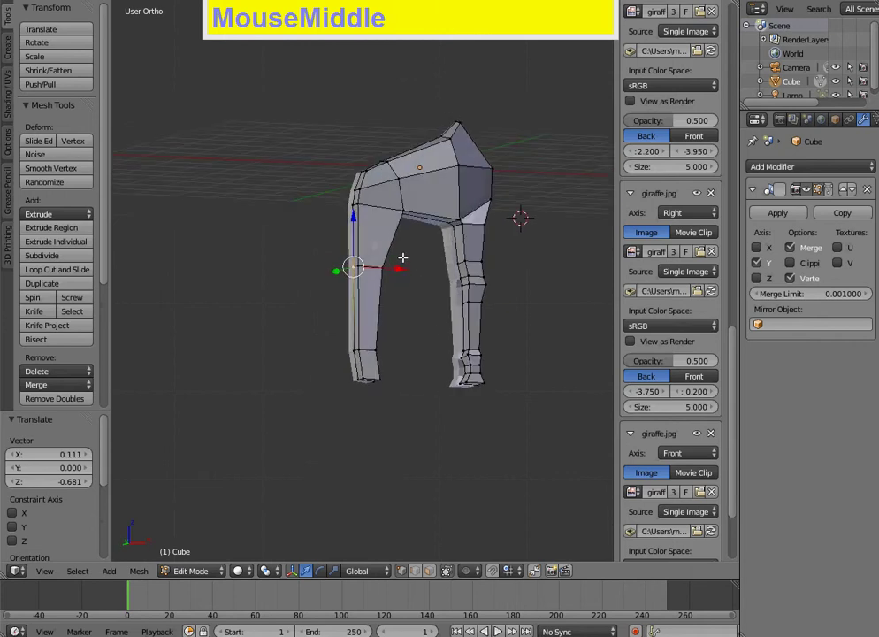
pyautogui.press('z')
pyautogui.press('KP_1')
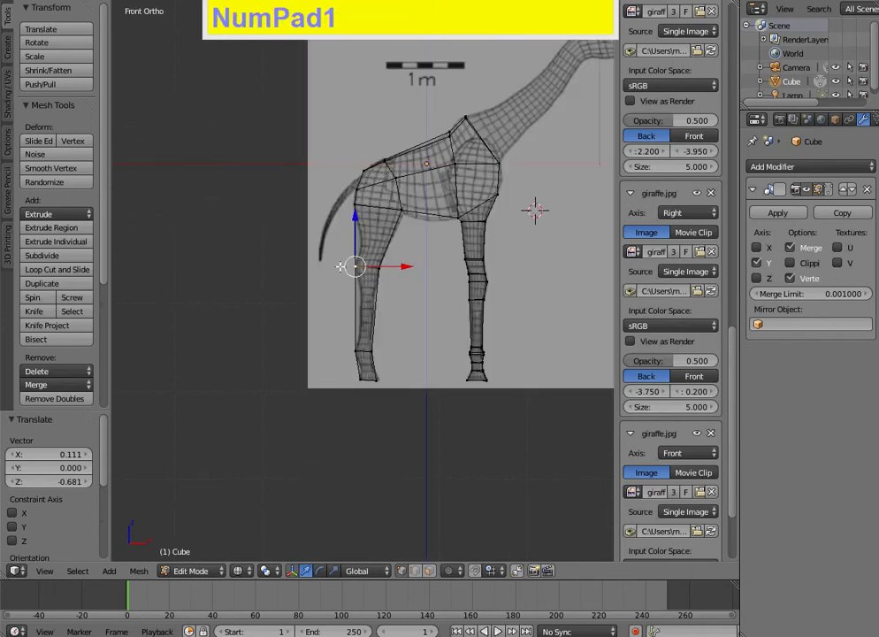
# Step: Hide the front leg's vertices so that only the torso and hind leg can be edited
pyautogui.rightClick(468, 299)
pyautogui.moveTo(455, 393)
pyautogui.keyDown('ctrl'); pyautogui.mouseDown()
pyautogui.moveTo(581, 388)
pyautogui.moveTo(500, 137)
pyautogui.moveTo(446, 262)
pyautogui.mouseUp(); pyautogui.keyUp('ctrl')
pyautogui.hotkey('ctrl', 'h')
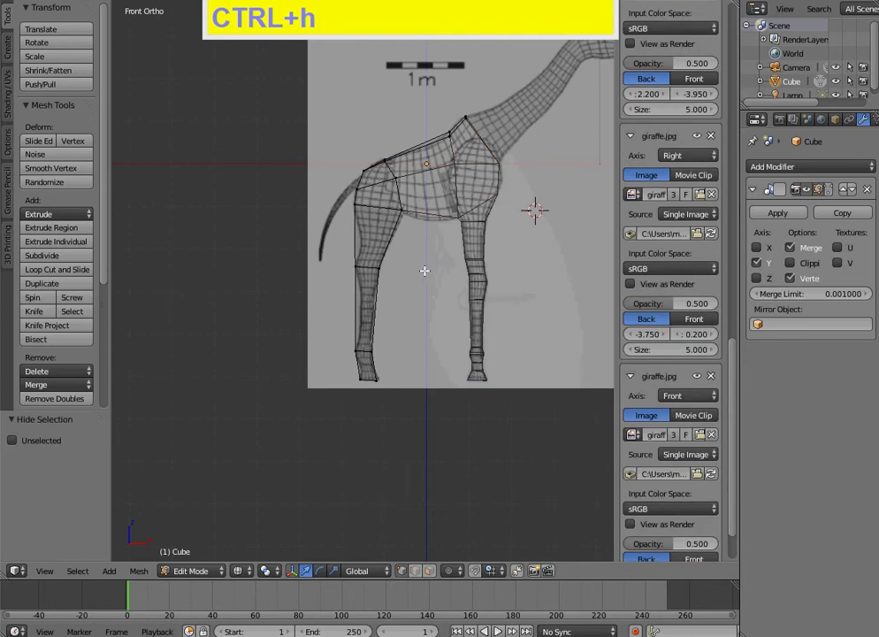
# Step: Turn off the mirror modifier's viewport display while viewing the mesh from the right
pyautogui.press('KP_1')
pyautogui.press('KP_3')
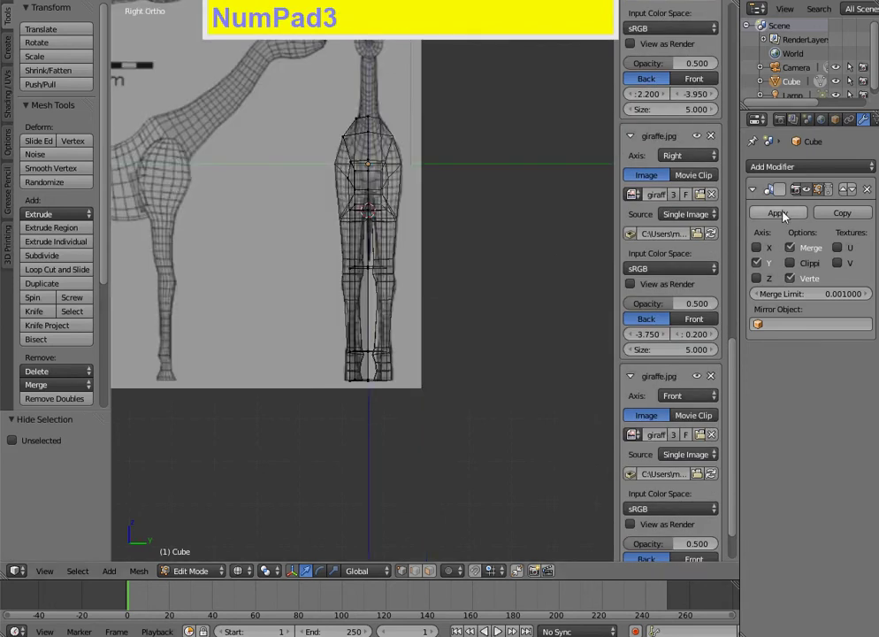
pyautogui.click(804, 189)
# Step: Move the vertices at the top of the hind leg -0.211 in Y and 0.020 in Z onto the reference thigh
pyautogui.scroll(4, 425, 278)
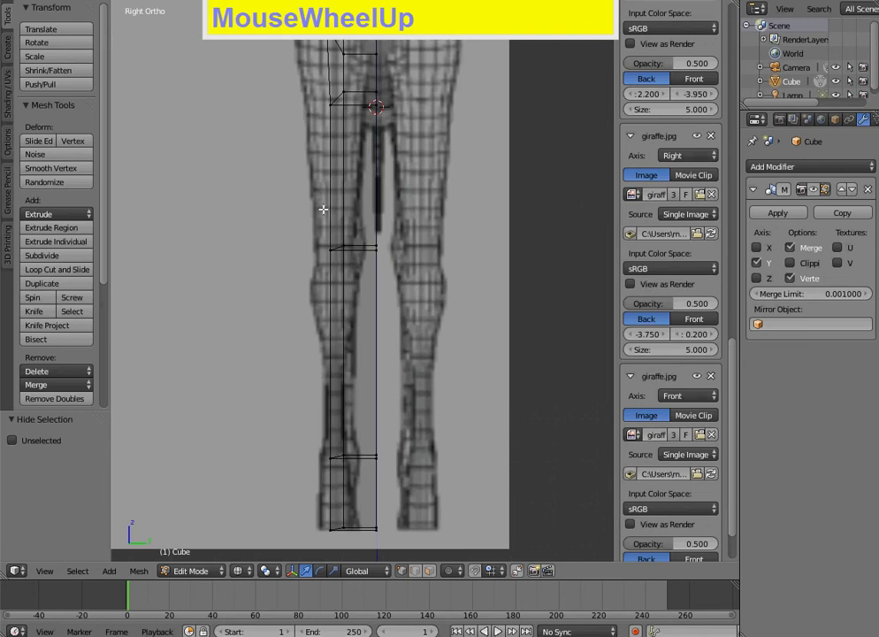
pyautogui.keyDown('shift'); pyautogui.moveTo(230, 245); pyautogui.dragTo(248, 393, button='middle'); pyautogui.keyUp('shift')
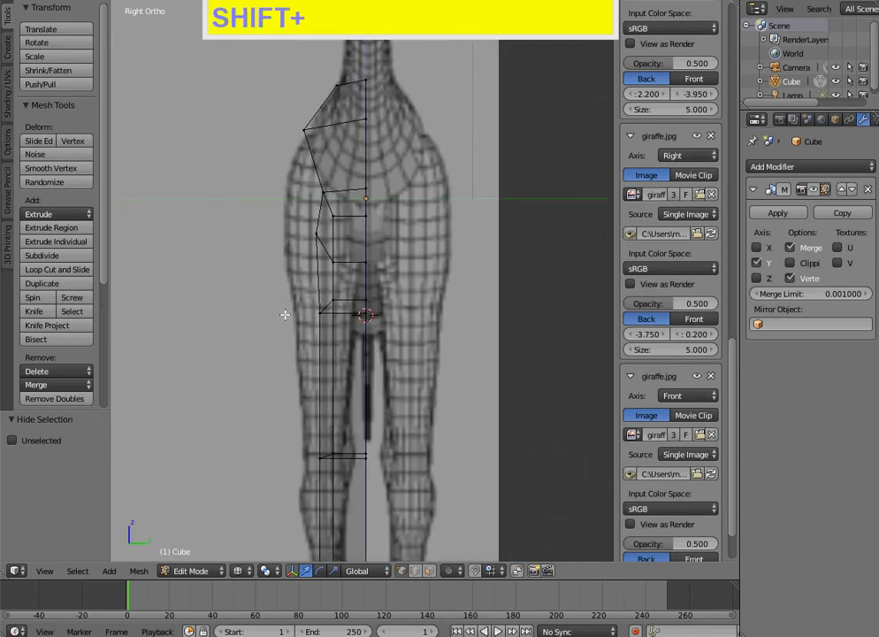
pyautogui.keyDown('shift'); pyautogui.moveTo(285, 314); pyautogui.dragTo(297, 219, button='middle'); pyautogui.keyUp('shift')
pyautogui.rightClick(328, 206)
pyautogui.keyDown('ctrl'); pyautogui.click(351, 209); pyautogui.keyUp('ctrl')
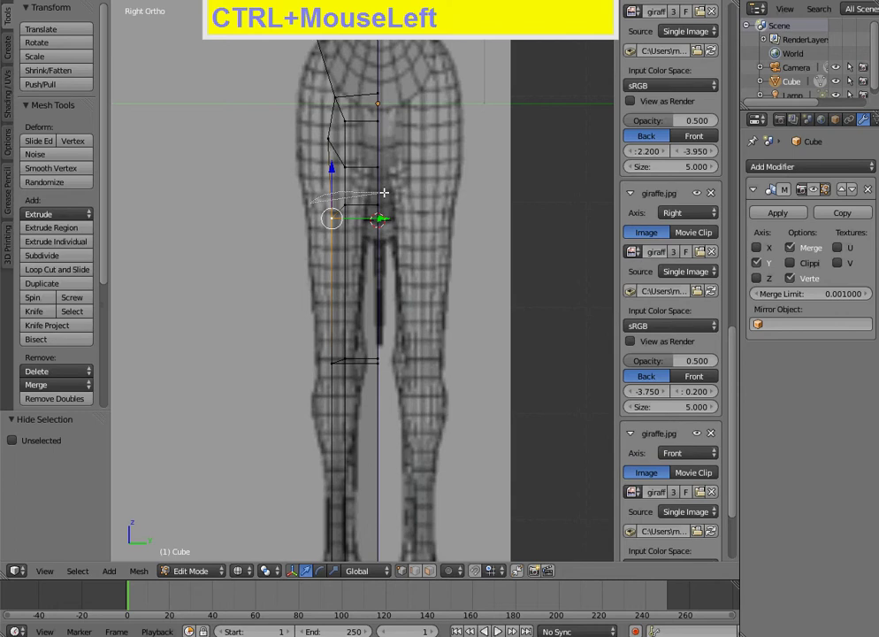
pyautogui.keyDown('shift'); pyautogui.rightClick(375, 219); pyautogui.keyUp('shift')
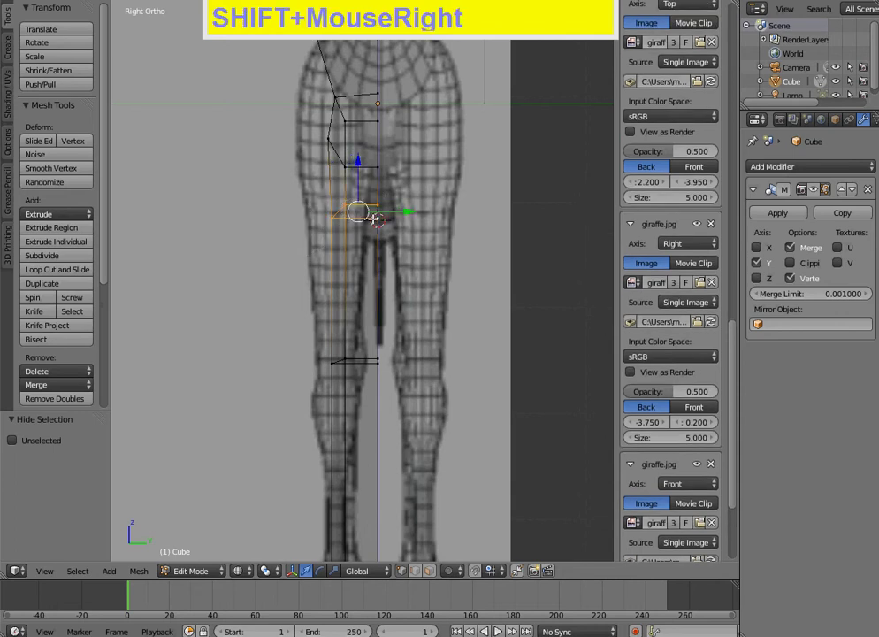
pyautogui.press('g')
pyautogui.click(338, 254)
# Step: Move the hind leg's hock vertices -0.139 in Y onto the reference leg
pyautogui.rightClick(343, 359)
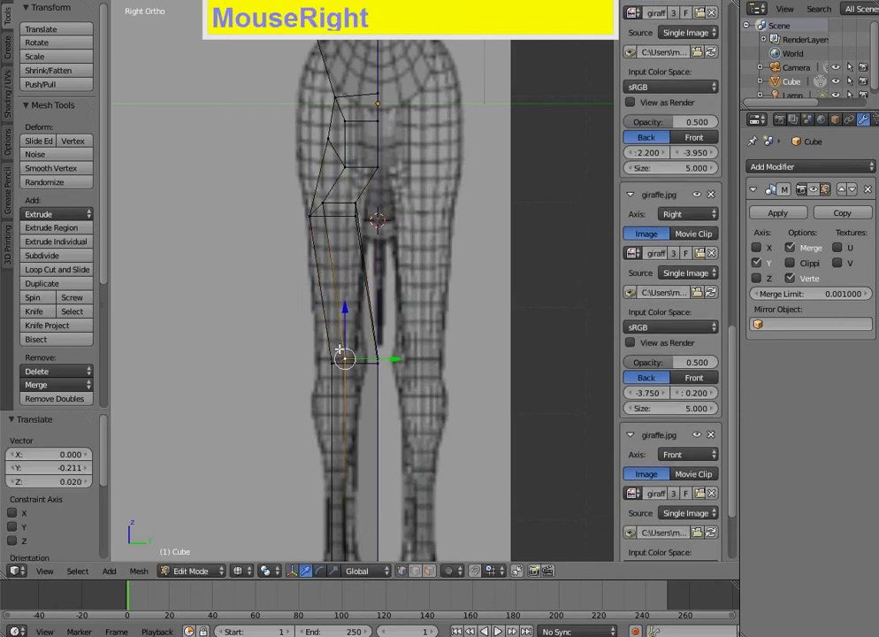
pyautogui.keyDown('ctrl'); pyautogui.click(432, 337); pyautogui.keyUp('ctrl')
pyautogui.press('g')
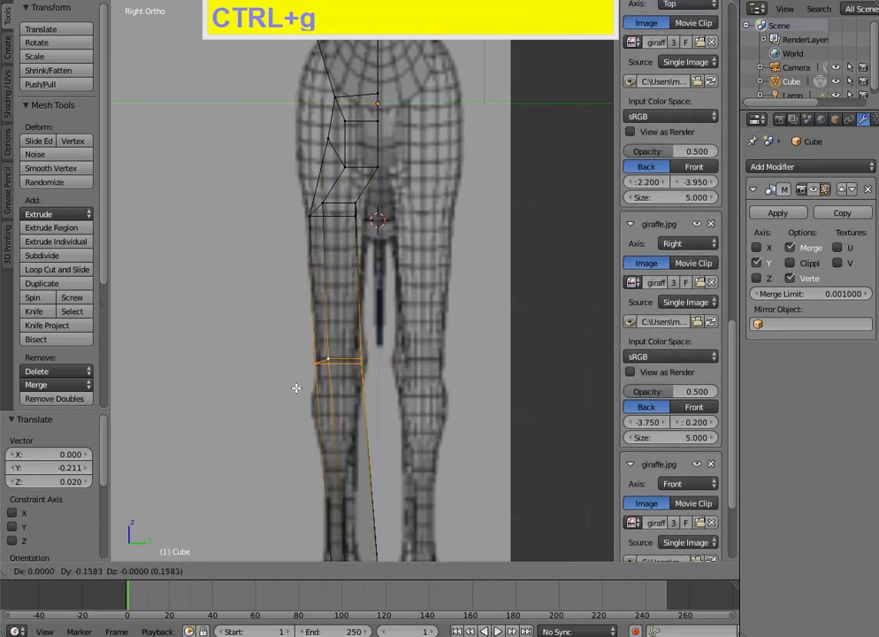
pyautogui.click(298, 387)
# Step: Move the hind leg's fetlock vertices -0.158 in Y and -0.033 in Z onto the reference leg
pyautogui.keyDown('shift'); pyautogui.moveTo(298, 387); pyautogui.dragTo(281, 233, button='middle'); pyautogui.keyUp('shift')
pyautogui.rightClick(298, 386)
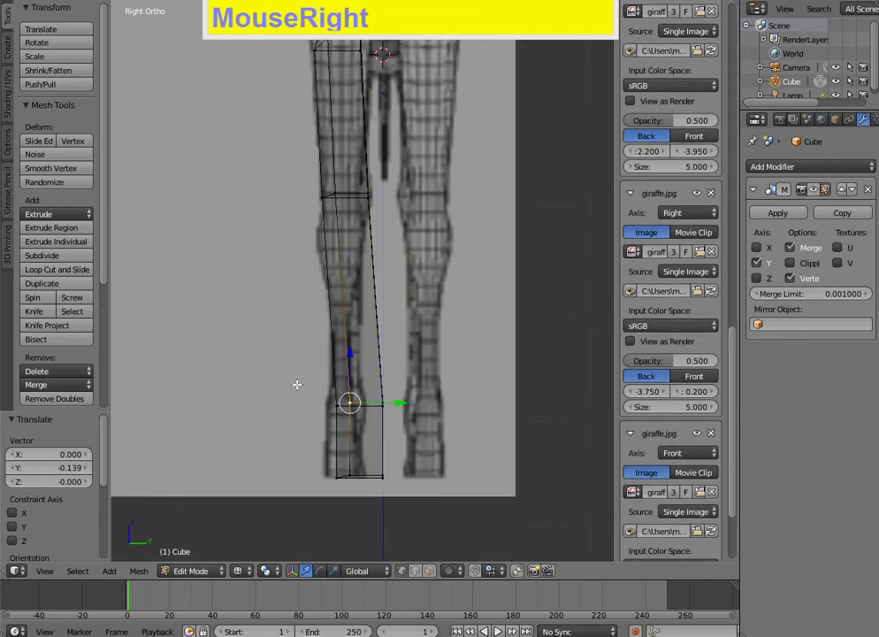
pyautogui.keyDown('ctrl'); pyautogui.click(354, 414); pyautogui.keyUp('ctrl')
pyautogui.press('g')
pyautogui.click(290, 422)
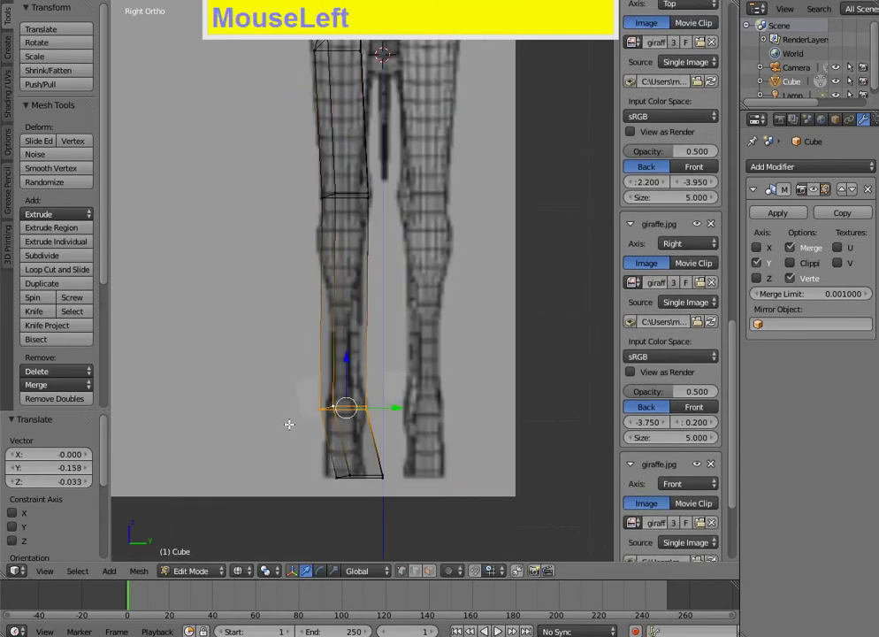
# Step: Move the hind leg's bottom hoof vertices -0.132 in Y and 0.020 in Z onto the reference hoof
pyautogui.rightClick(325, 473)
pyautogui.keyDown('ctrl'); pyautogui.click(331, 475); pyautogui.keyUp('ctrl')
pyautogui.press('g')
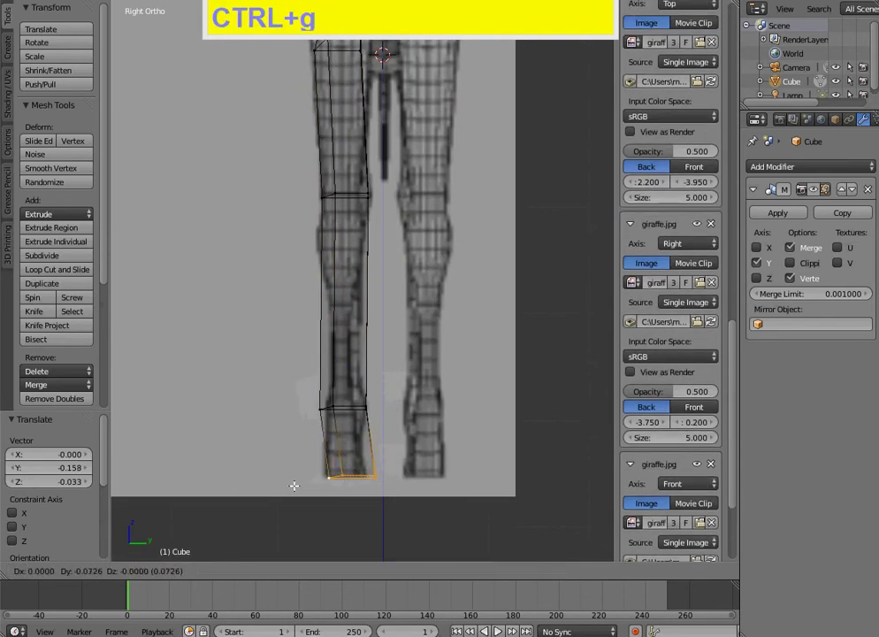
pyautogui.click(287, 484)
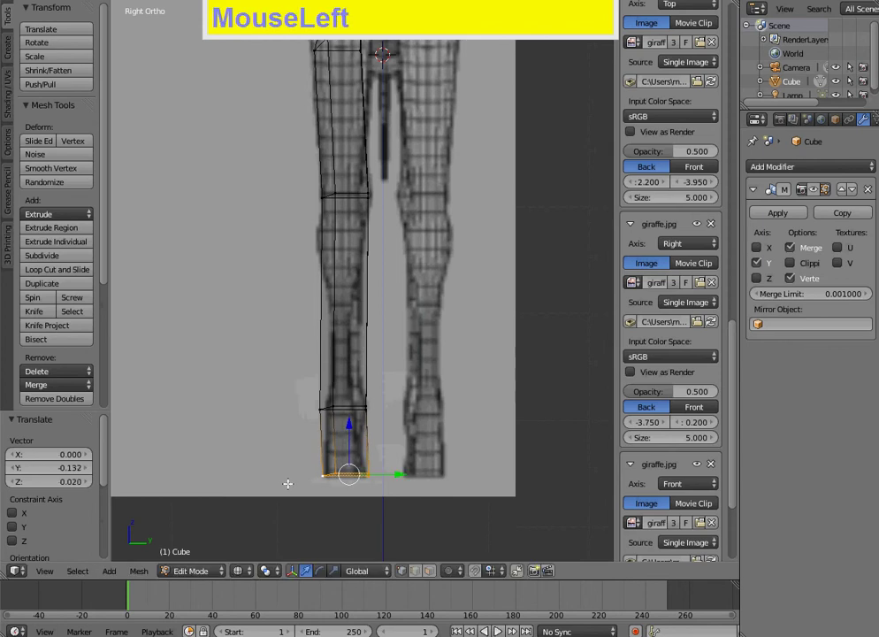
# Step: Lower the hoof's two raised vertices level with the others, the outer by -0.128 Y, -0.027 Z and the inner by -0.004 Y, -0.029 Z
pyautogui.scroll(1, 288, 483)
pyautogui.keyDown('shift'); pyautogui.moveTo(287, 483); pyautogui.dragTo(304, 343, button='middle'); pyautogui.keyUp('shift')
pyautogui.rightClick(292, 366)
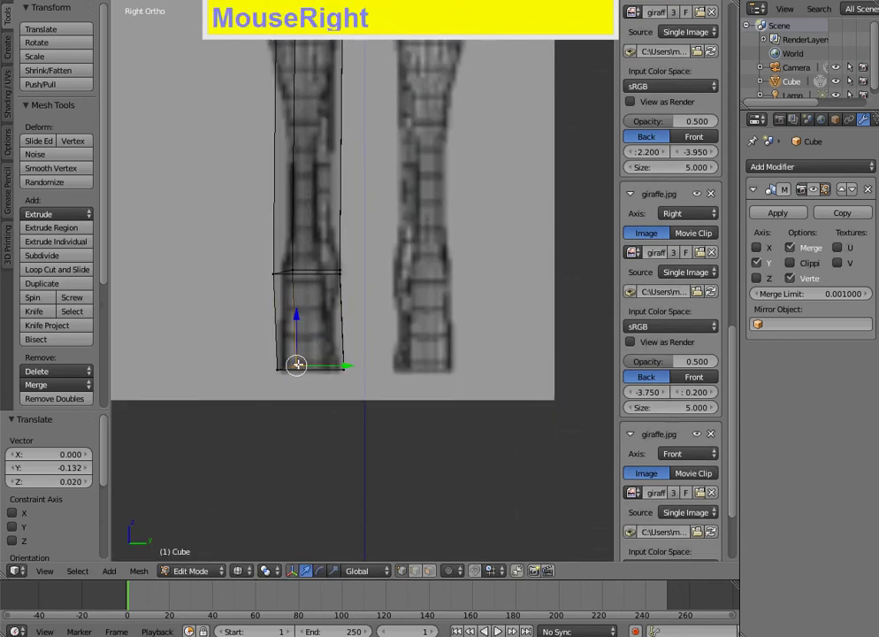
pyautogui.press('g')
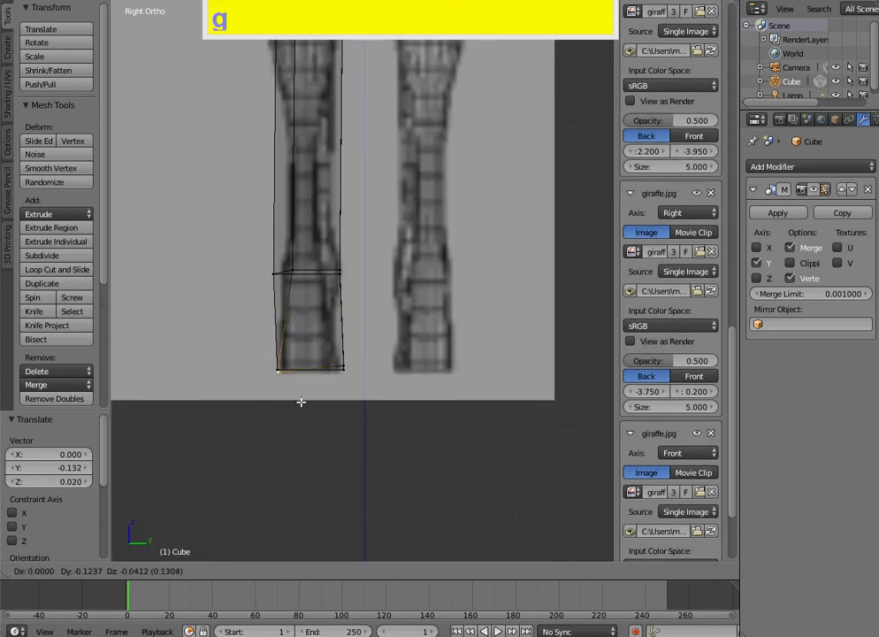
pyautogui.click(299, 399)
pyautogui.rightClick(359, 383)
pyautogui.press('g')
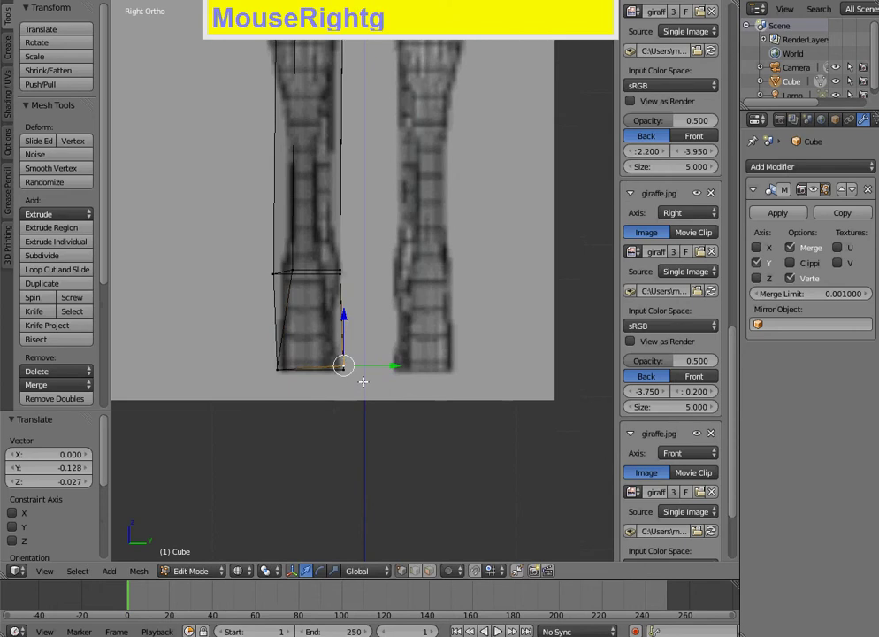
pyautogui.press('shift')
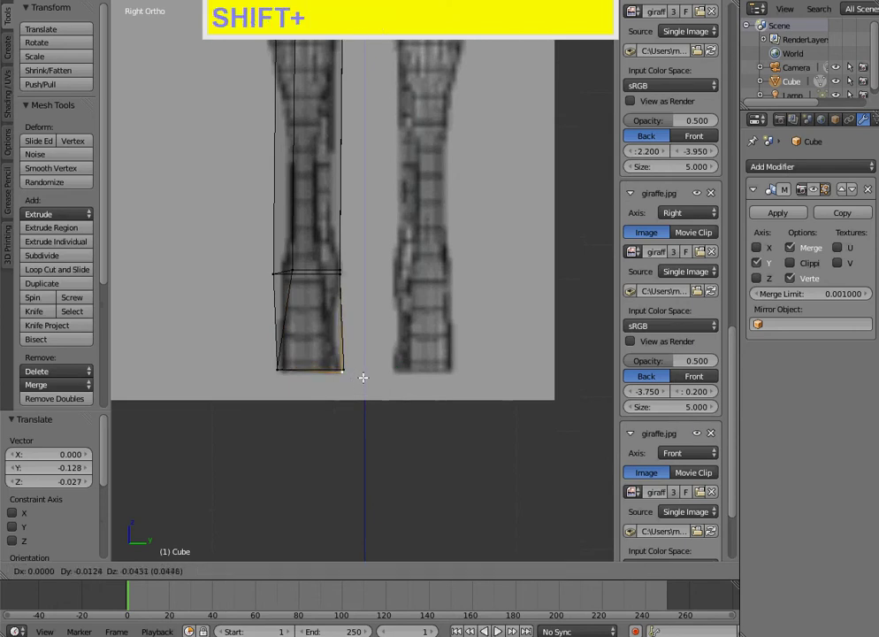
pyautogui.click(376, 357)
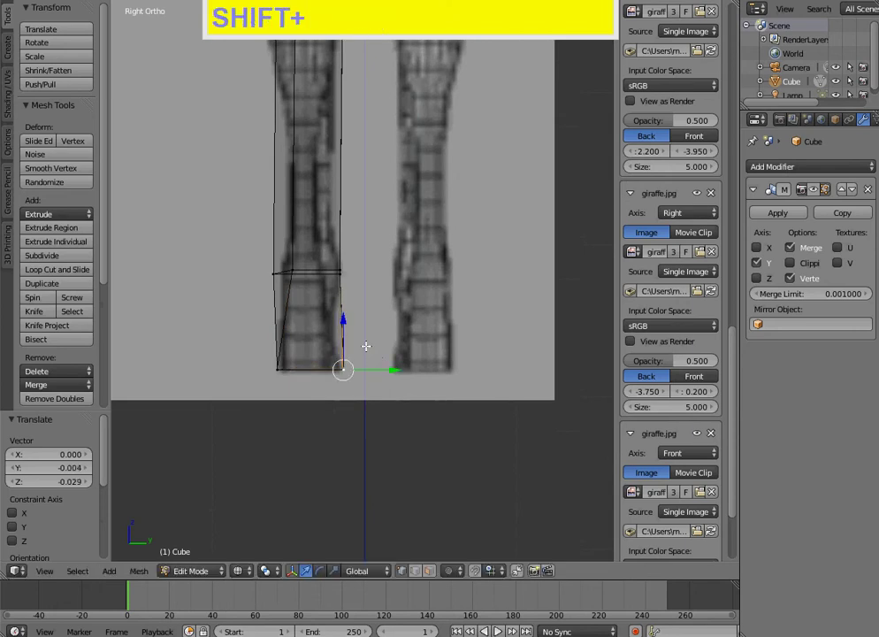
# Step: Align the fetlock's two outer vertices, moving one 0.055 Y, 0.014 Z and the other -0.066 Y, -0.015 Z
pyautogui.rightClick(277, 273)
pyautogui.press('g')
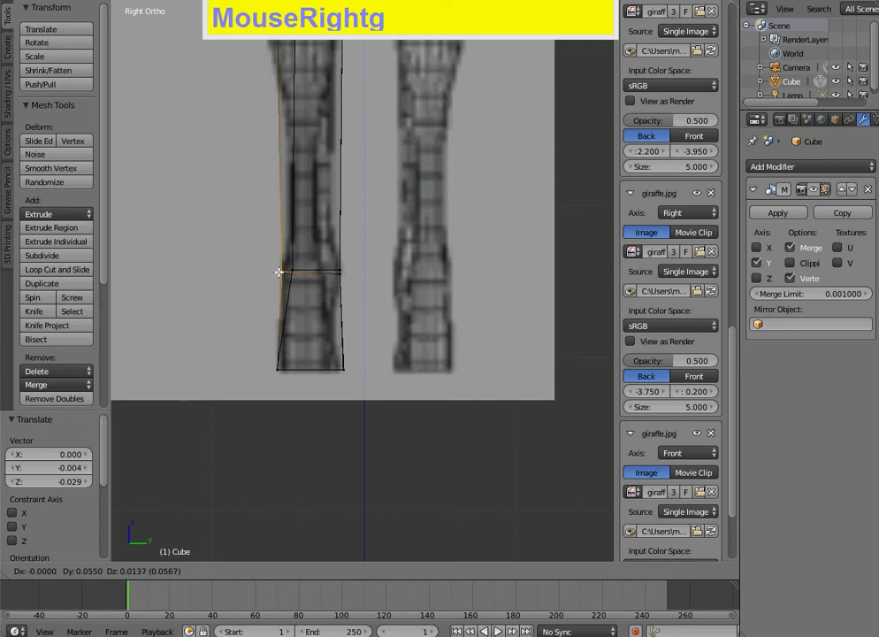
pyautogui.click(285, 272)
pyautogui.rightClick(286, 275)
pyautogui.press('g')
pyautogui.press('shift')
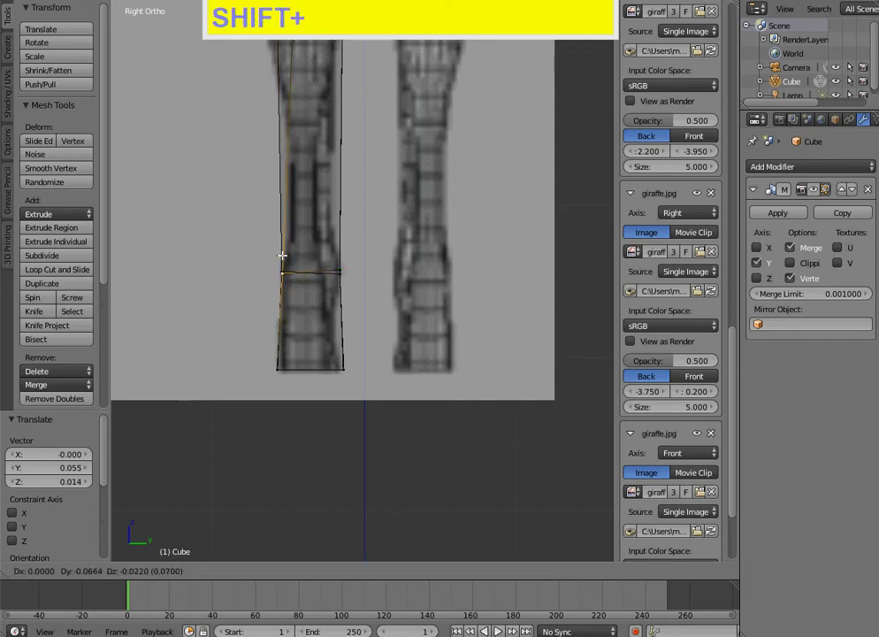
pyautogui.click(283, 248)
# Step: Move the fetlock's upper inner vertex 0.004 in Y and -0.026 in Z onto its neighbouring inner vertex
pyautogui.rightClick(338, 270)
pyautogui.press('g')
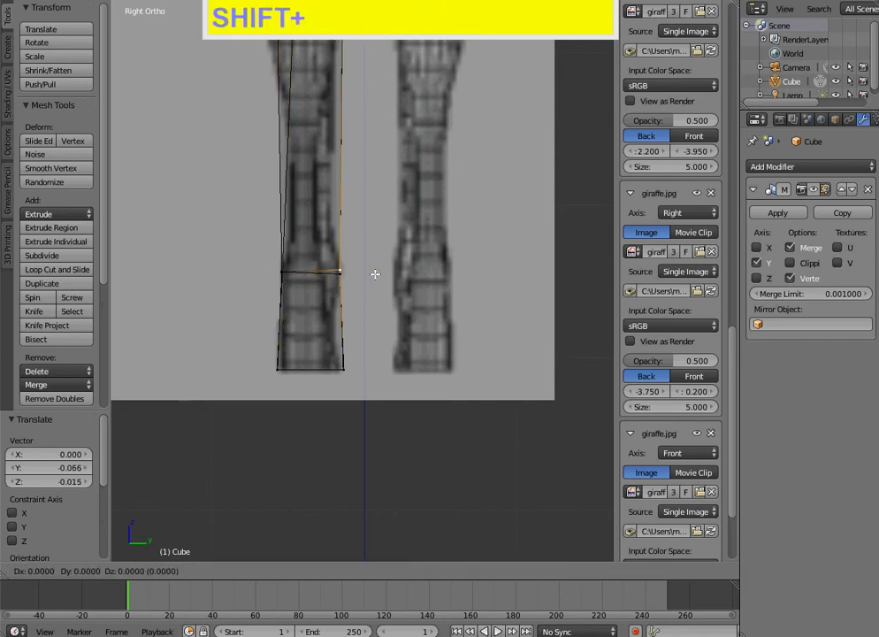
pyautogui.click(380, 313)
# Step: Align the hock's two outer vertices, moving the higher one -0.126 in Y and the lower one -0.003 in Y and 0.040 in Z
pyautogui.keyDown('shift'); pyautogui.moveTo(323, 18); pyautogui.dragTo(333, 281, button='middle'); pyautogui.keyUp('shift')
pyautogui.rightClick(305, 228)
pyautogui.press('g')
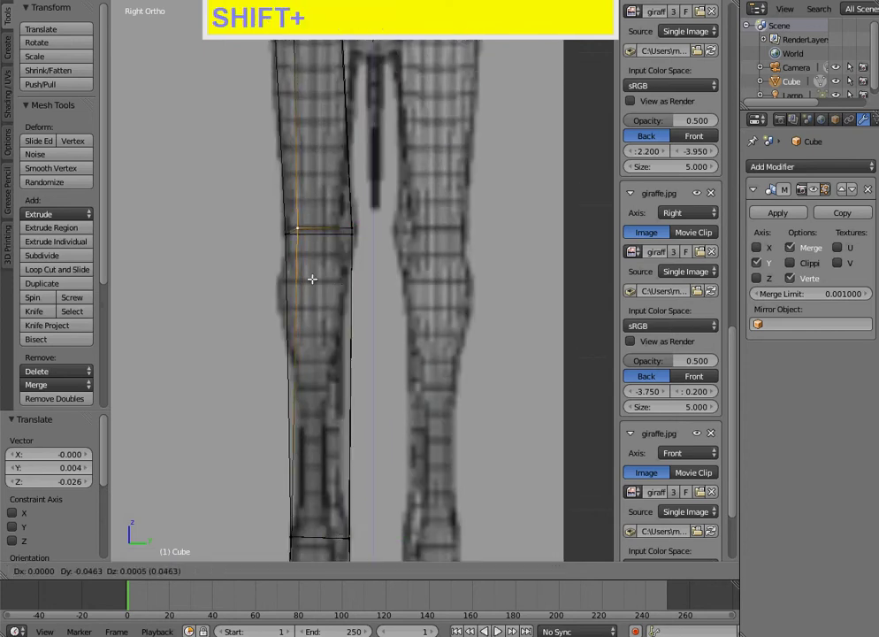
pyautogui.click(203, 275)
pyautogui.rightClick(285, 233)
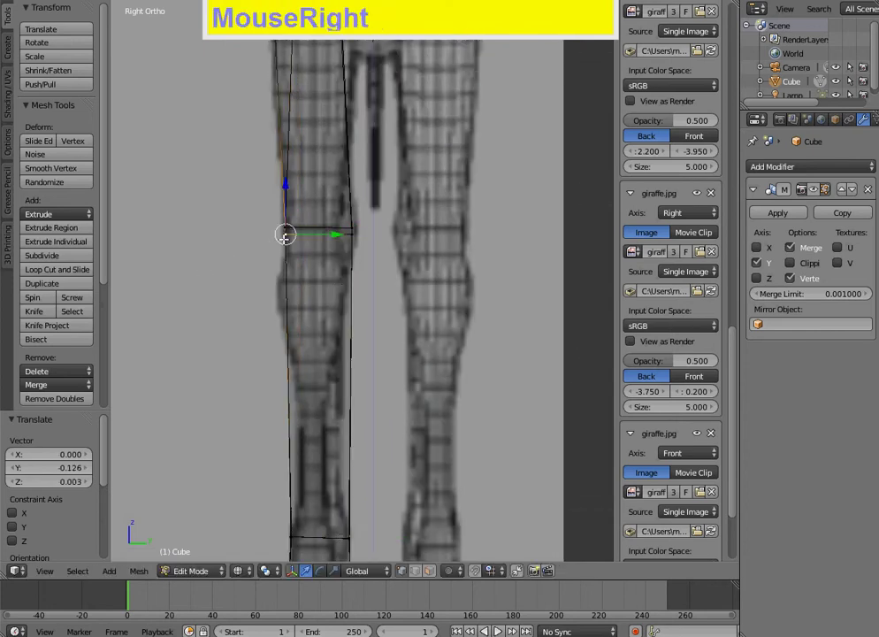
pyautogui.press('g')
pyautogui.keyDown('shift'); pyautogui.click(324, 237); pyautogui.keyUp('shift')
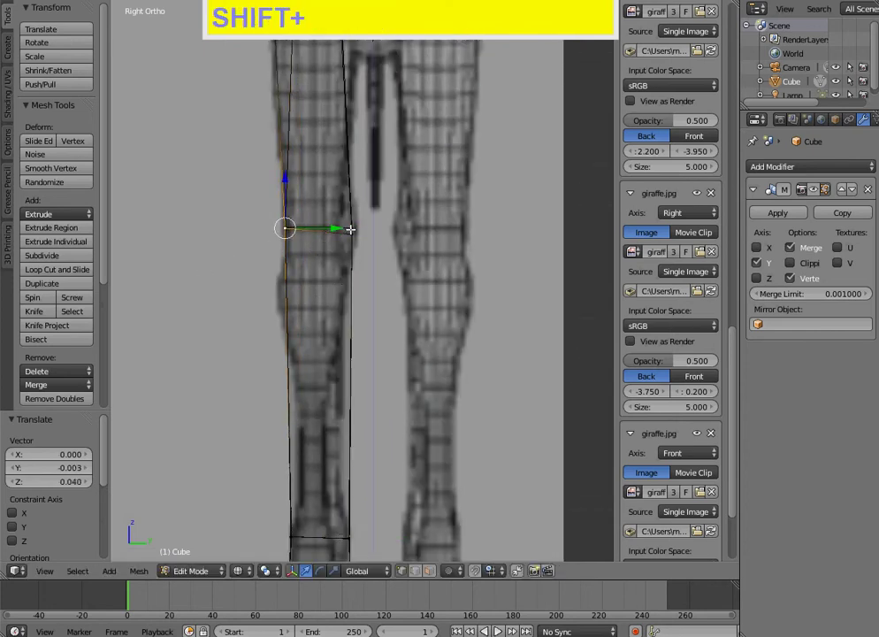
# Step: Raise the hock's lower inner vertex 0.003 in Y and 0.044 in Z level with the other inner vertex
pyautogui.rightClick(351, 232)
pyautogui.press('g')
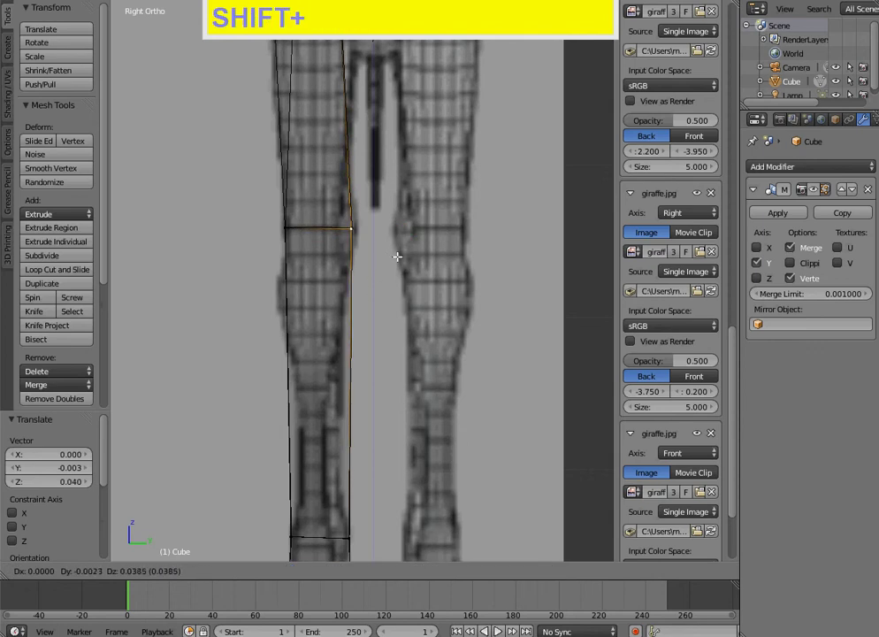
pyautogui.keyDown('shift'); pyautogui.click(403, 247); pyautogui.keyUp('shift')
# Step: In solid shading, move the higher outer vertex at the top of the hind thigh -0.147 in Y and -0.096 in Z
pyautogui.keyDown('shift'); pyautogui.moveTo(378, 167); pyautogui.dragTo(388, 345, button='middle'); pyautogui.keyUp('shift')
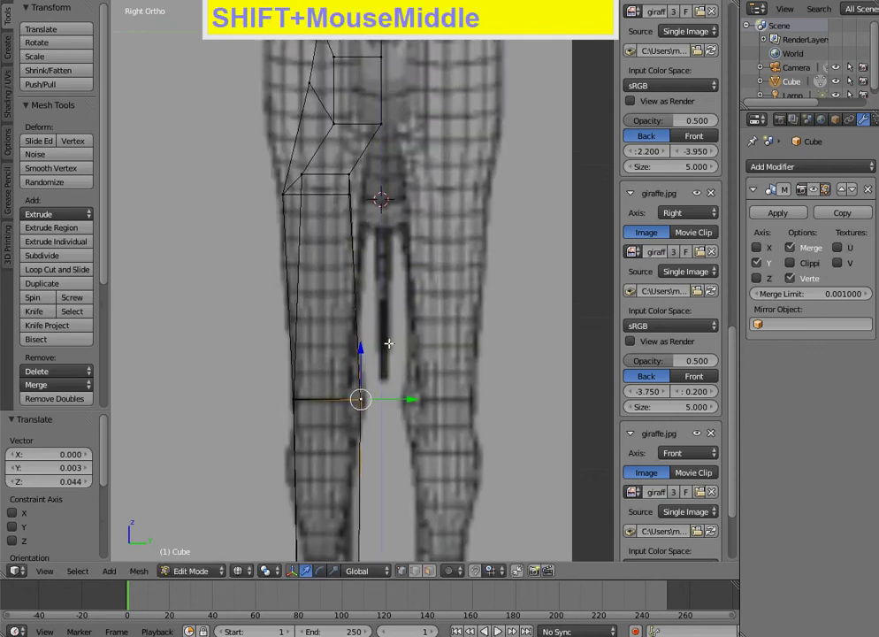
pyautogui.rightClick(301, 167)
pyautogui.press('z')
pyautogui.moveTo(323, 232)
pyautogui.mouseDown(button='middle')
pyautogui.moveTo(285, 295)
pyautogui.moveTo(442, 288)
pyautogui.moveTo(351, 298)
pyautogui.moveTo(397, 300)
pyautogui.mouseUp(button='middle')
pyautogui.press('KP_3')
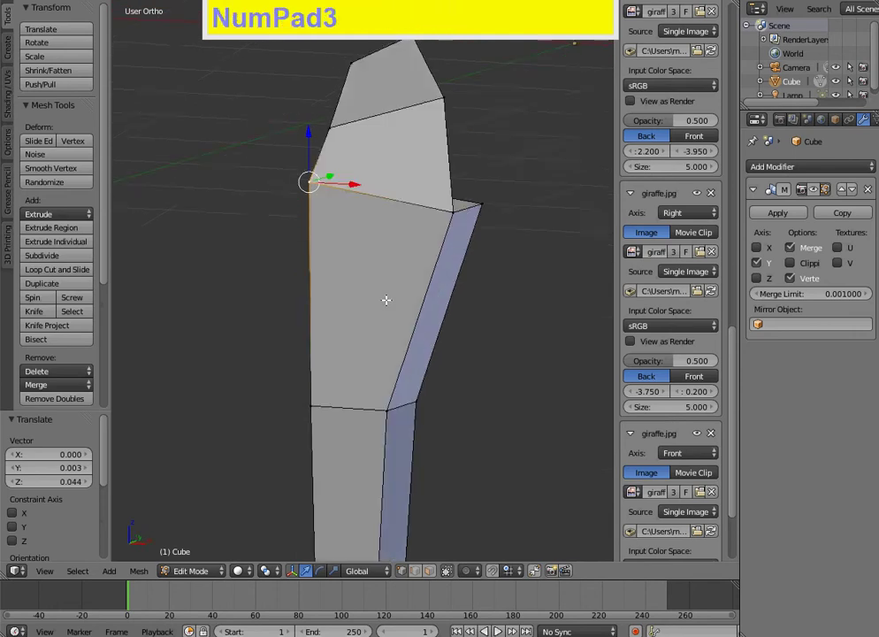
pyautogui.press('g')
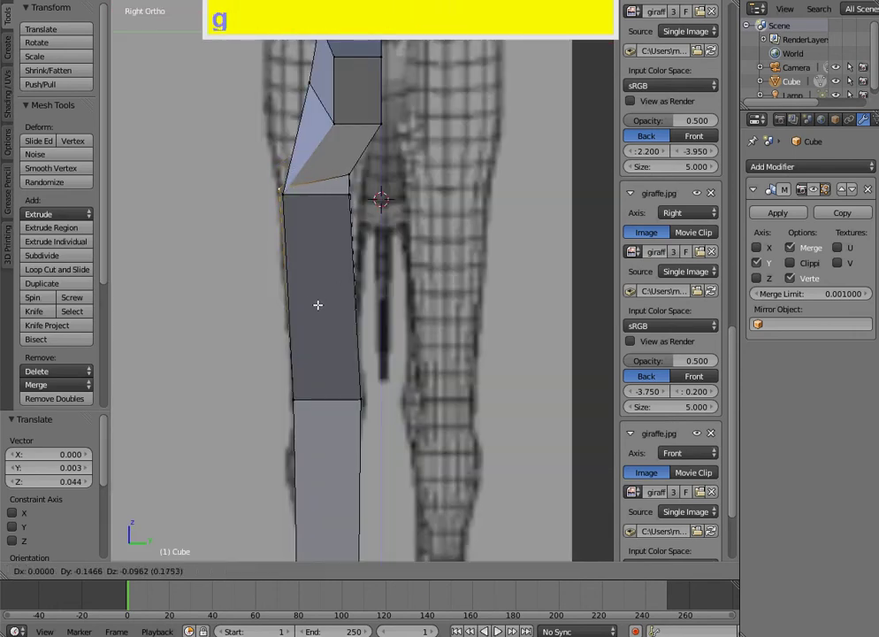
pyautogui.click(317, 304)
# Step: Move the higher inner vertex at the top of the hind thigh 0.009 in Y and -0.101 in Z
pyautogui.rightClick(354, 180)
pyautogui.press('g')
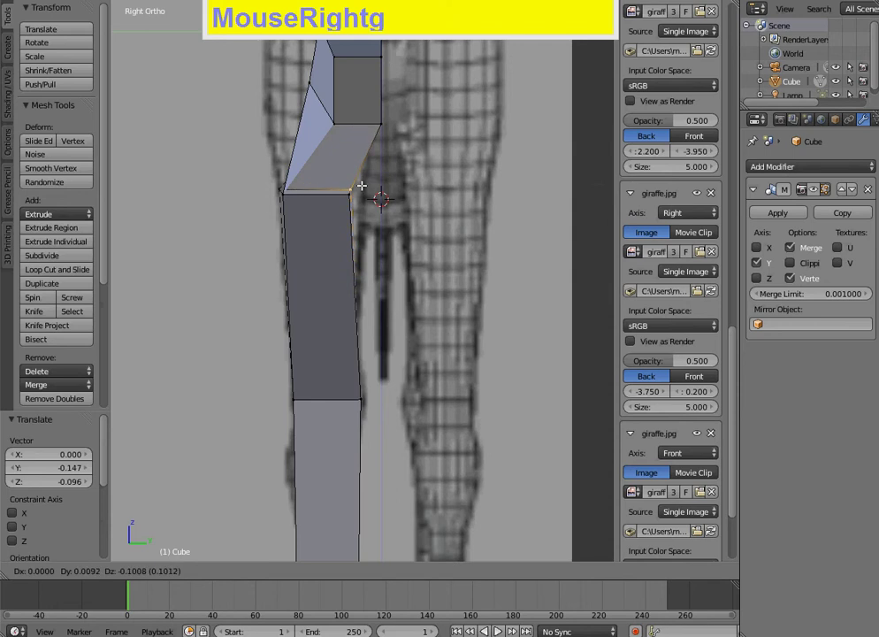
pyautogui.click(362, 186)
# Step: Select the body's lower outer corner vertex just above the top of the hind leg
pyautogui.moveTo(149, 190); pyautogui.dragTo(371, 177, button='middle')
pyautogui.rightClick(387, 129)
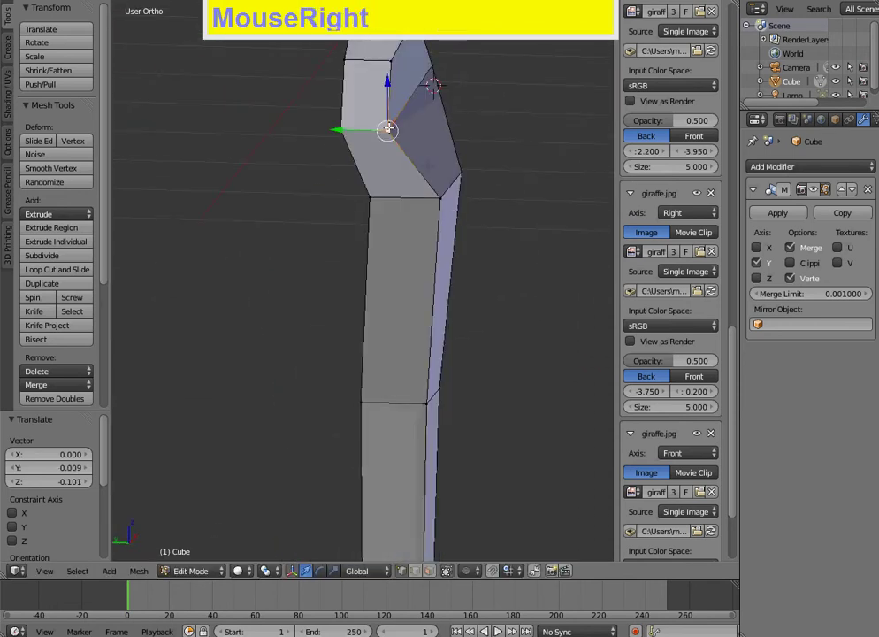
# Step: Move the selected rump vertex above the rear leg outward by about -0.214 along Y
pyautogui.moveTo(341, 132); pyautogui.dragTo(370, 134)
pyautogui.scroll(-4, 345, 203)
pyautogui.press('z')
pyautogui.press('z')
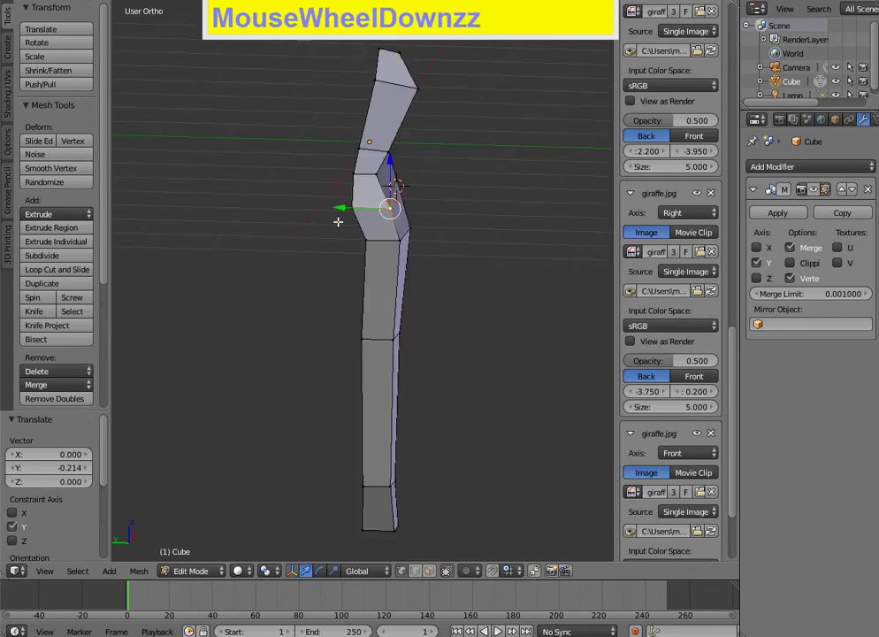
# Step: Reveal all hidden geometry and turn on the Mirror modifier's viewport display
pyautogui.hotkey('alt', 'h')
pyautogui.moveTo(340, 296); pyautogui.dragTo(270, 243, button='middle')
pyautogui.click(812, 189)
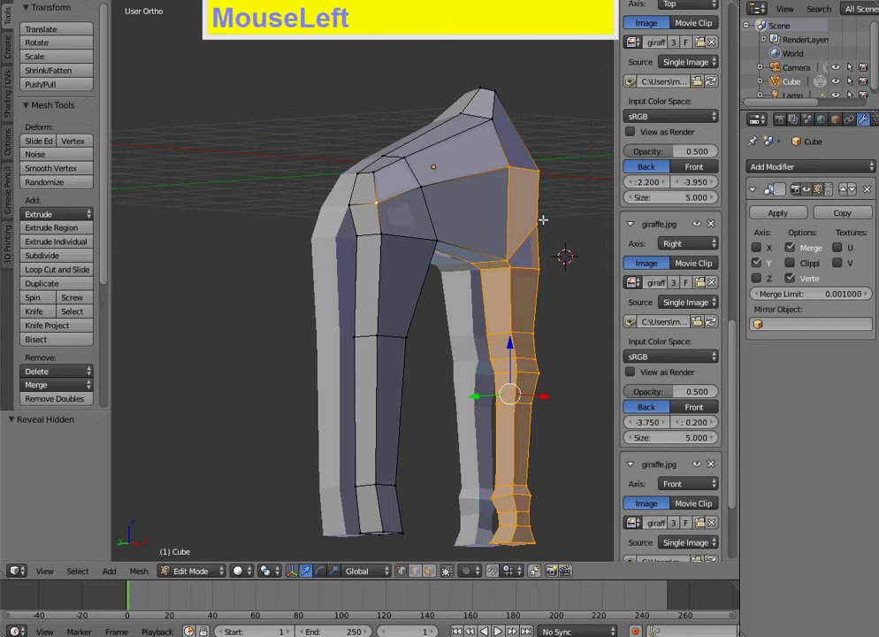
pyautogui.moveTo(442, 274); pyautogui.dragTo(374, 262, button='middle')
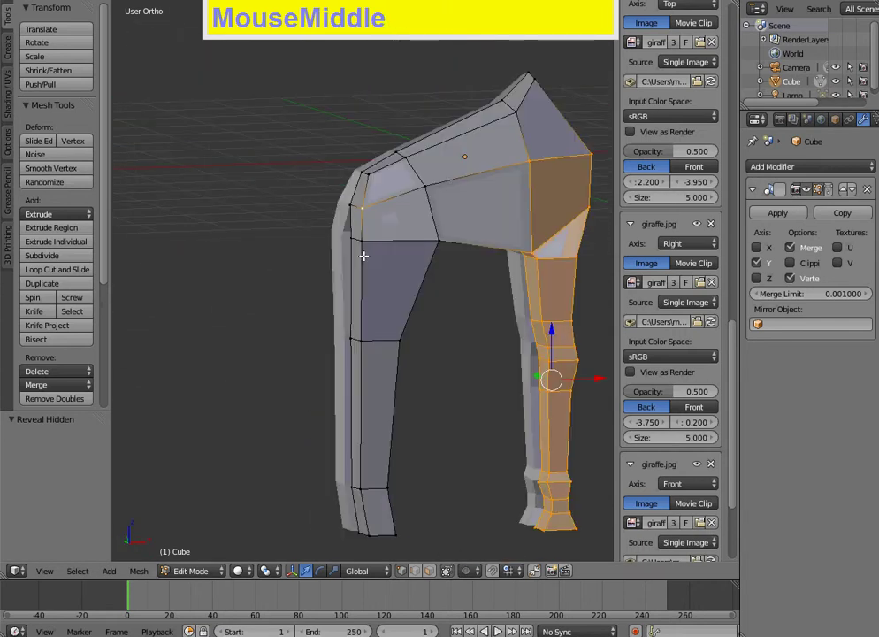
# Step: In the front wireframe view, add one edge loop across the middle of the rear thigh
pyautogui.press('KP_1')
pyautogui.press('z')
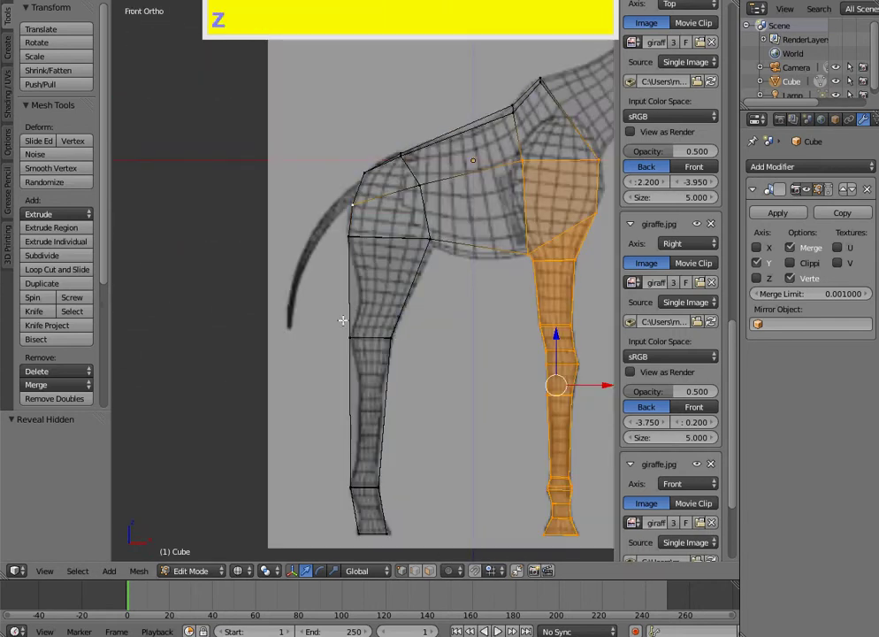
pyautogui.hotkey('ctrl', 'r')
pyautogui.click(382, 286)
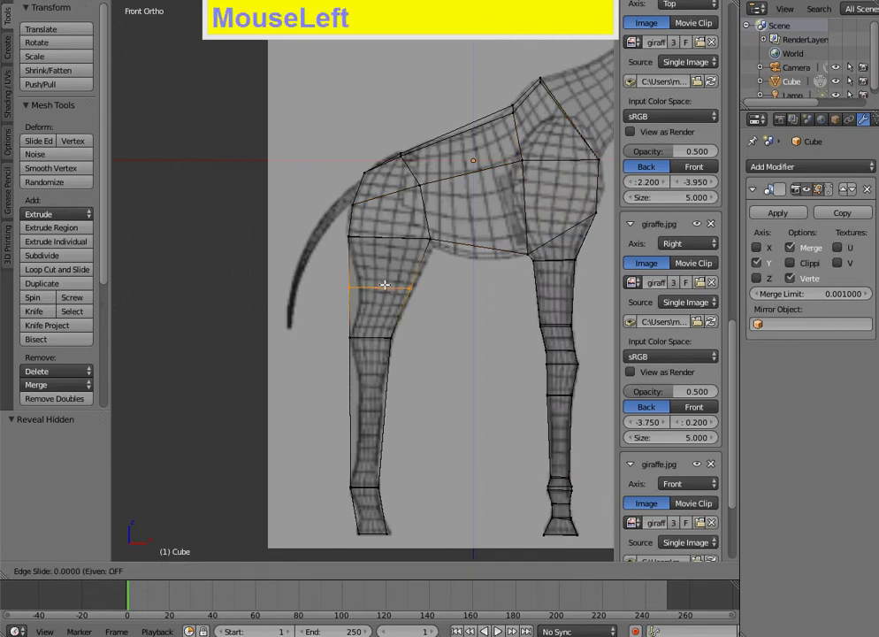
pyautogui.click(379, 287)
# Step: Fit both ends of the new thigh loop to the reference, moving the back about 0.145 X, -0.026 Z and the front about 0.033 X, 0.040 Z
pyautogui.scroll(3, 379, 287)
pyautogui.rightClick(343, 290)
pyautogui.keyDown('ctrl'); pyautogui.click(312, 309); pyautogui.keyUp('ctrl')
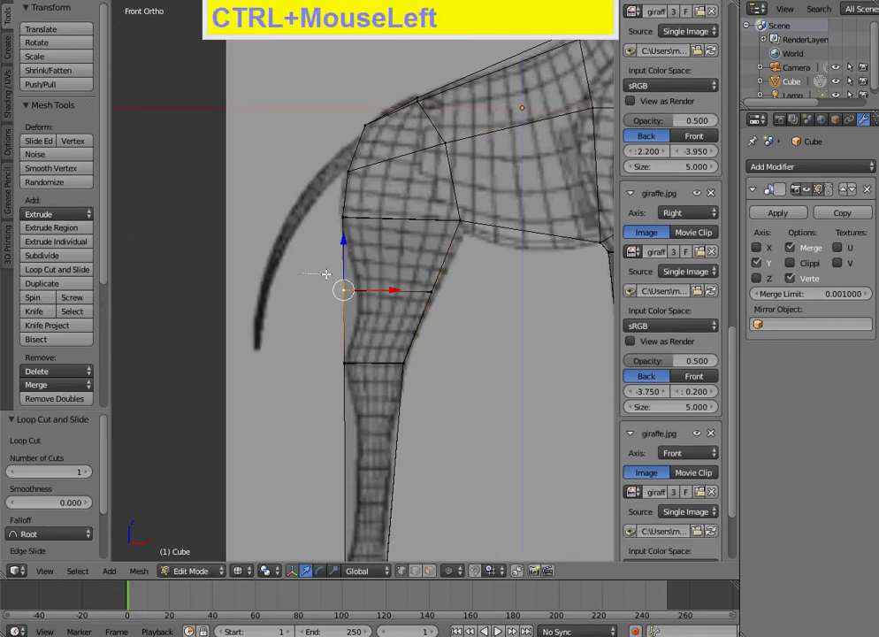
pyautogui.hotkey('ctrl', 'g')
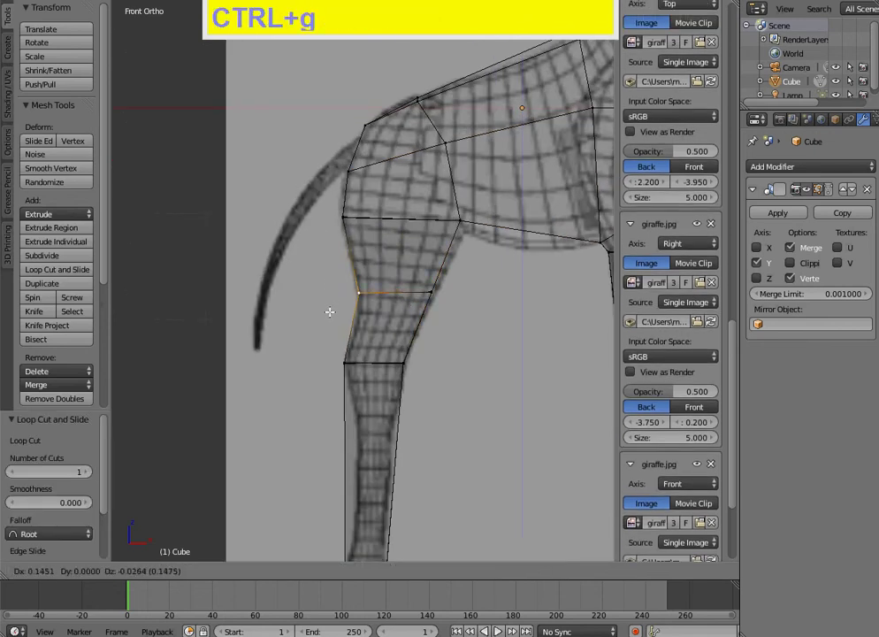
pyautogui.click(329, 308)
pyautogui.rightClick(433, 297)
pyautogui.keyDown('ctrl'); pyautogui.click(434, 297); pyautogui.keyUp('ctrl')
pyautogui.hotkey('ctrl', 'g')
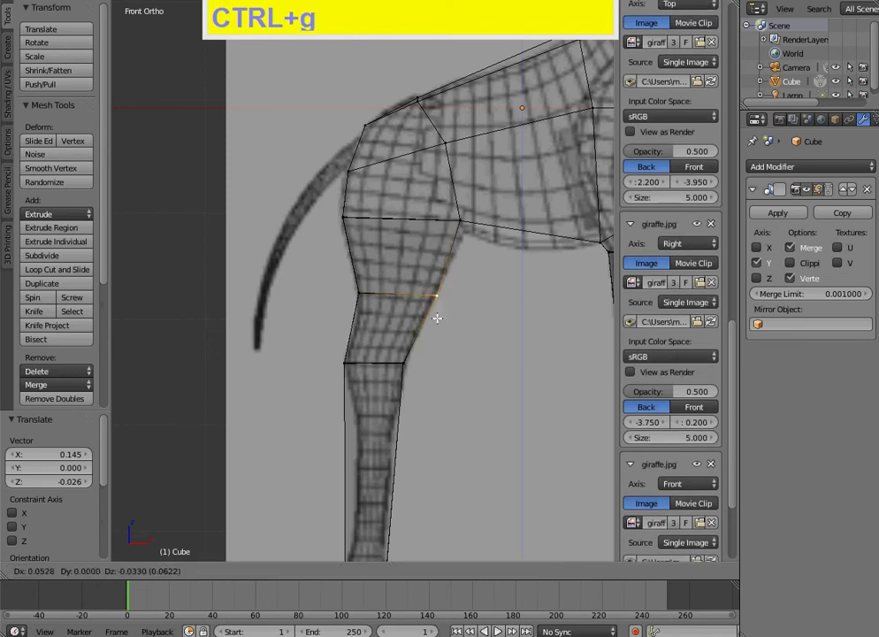
# Step: Move the vertices where the rear thigh meets the belly about 0.026 in X and -0.066 in Z
pyautogui.rightClick(457, 222)
pyautogui.keyDown('ctrl'); pyautogui.click(442, 231); pyautogui.keyUp('ctrl')
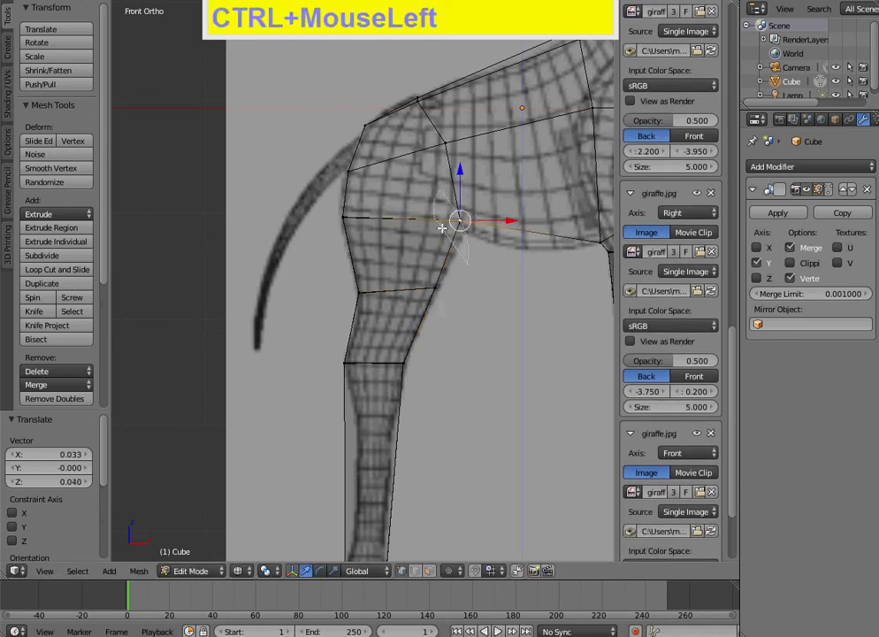
pyautogui.hotkey('ctrl', 'g')
pyautogui.click(459, 253)
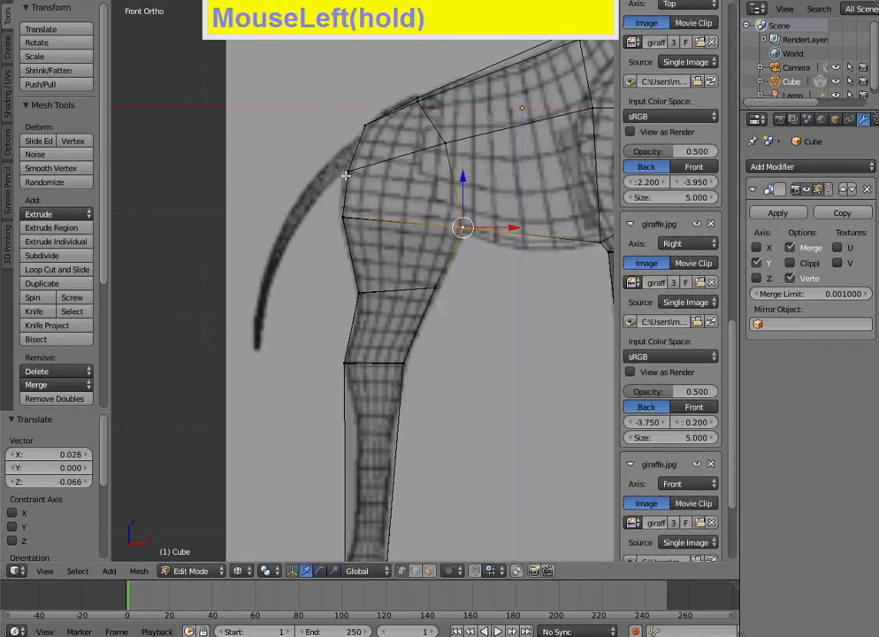
# Step: Add an edge loop on the rear leg just below the knee joint
pyautogui.keyDown('shift'); pyautogui.moveTo(429, 376); pyautogui.dragTo(439, 262, button='middle'); pyautogui.keyUp('shift')
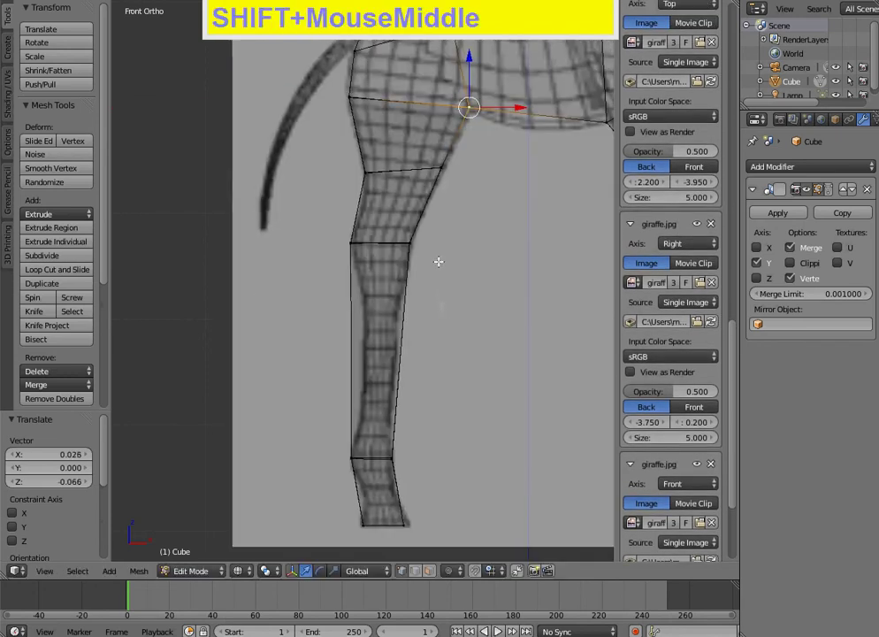
pyautogui.hotkey('ctrl', 'r')
pyautogui.click(365, 288)
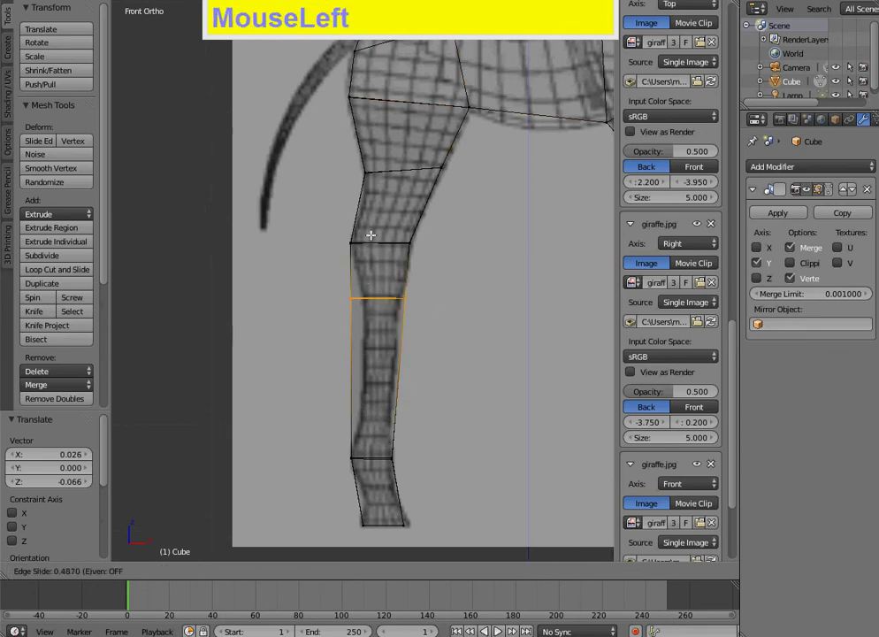
pyautogui.click(371, 234)
# Step: Narrow the below-knee loop to the reference, moving the back about 0.106 X, -0.026 Z and the front about -0.046 X, -0.033 Z
pyautogui.rightClick(349, 293)
pyautogui.keyDown('ctrl'); pyautogui.click(373, 276); pyautogui.keyUp('ctrl')
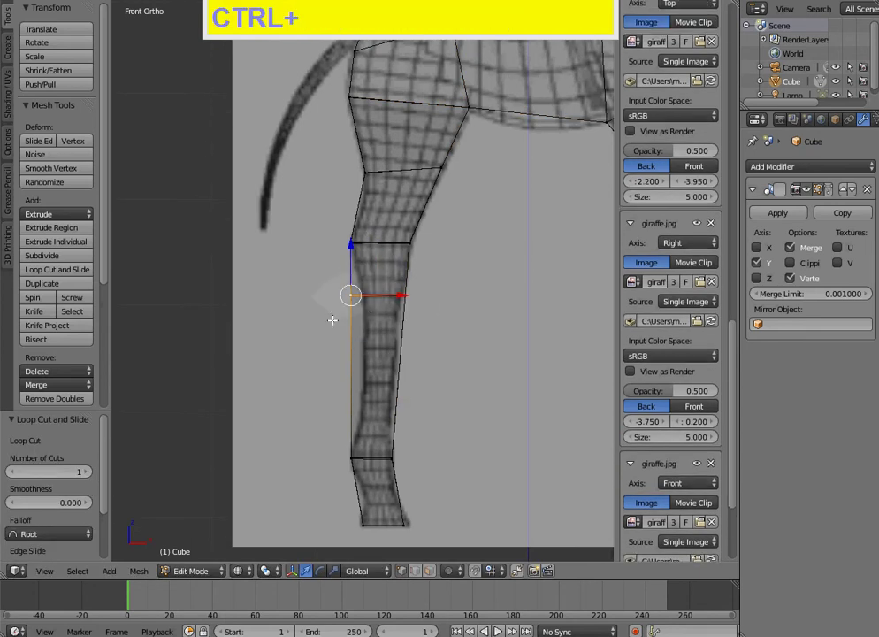
pyautogui.press('g')
pyautogui.click(341, 324)
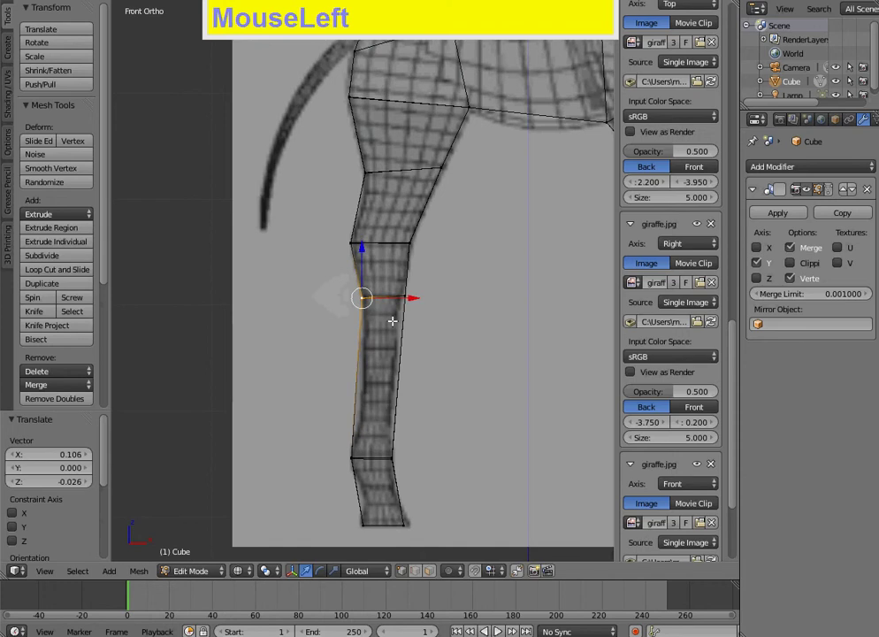
pyautogui.rightClick(398, 316)
pyautogui.hotkey('ctrl', 'g')
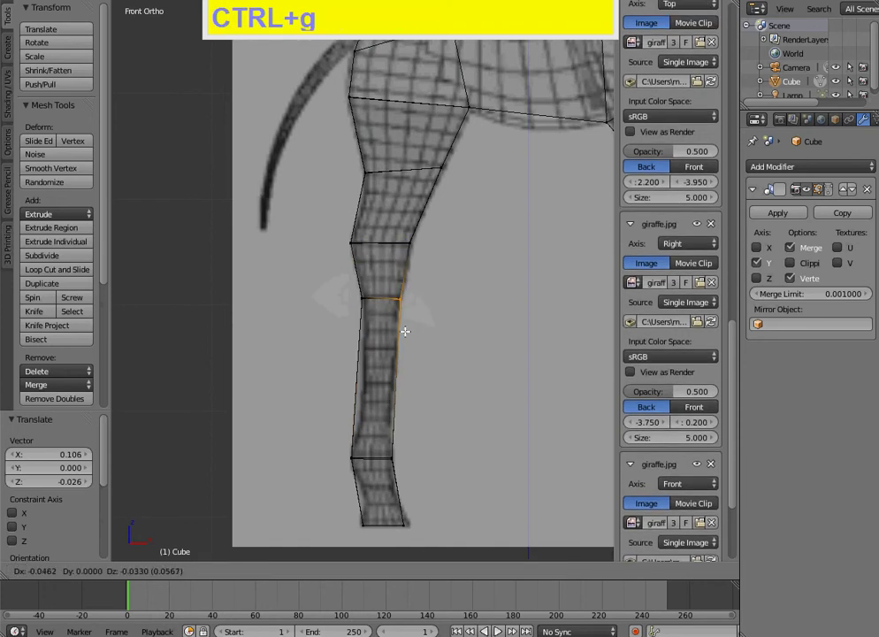
pyautogui.click(405, 330)
# Step: Lower the front vertices of the knee loop about -0.007 X, -0.132 Z and of the thigh loop about -0.040 X, -0.125 Z
pyautogui.rightClick(406, 245)
pyautogui.hotkey('ctrl', 'g')
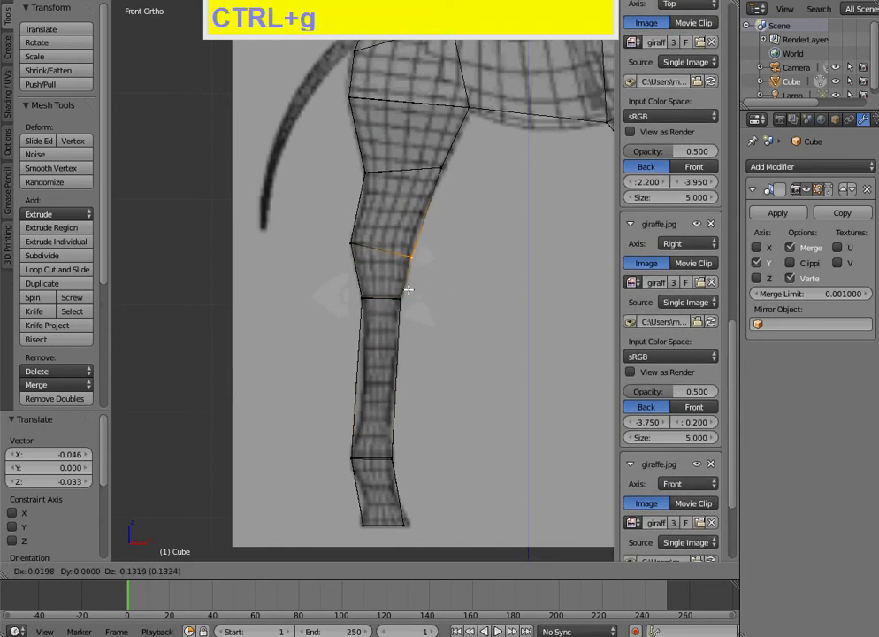
pyautogui.click(409, 289)
pyautogui.rightClick(447, 183)
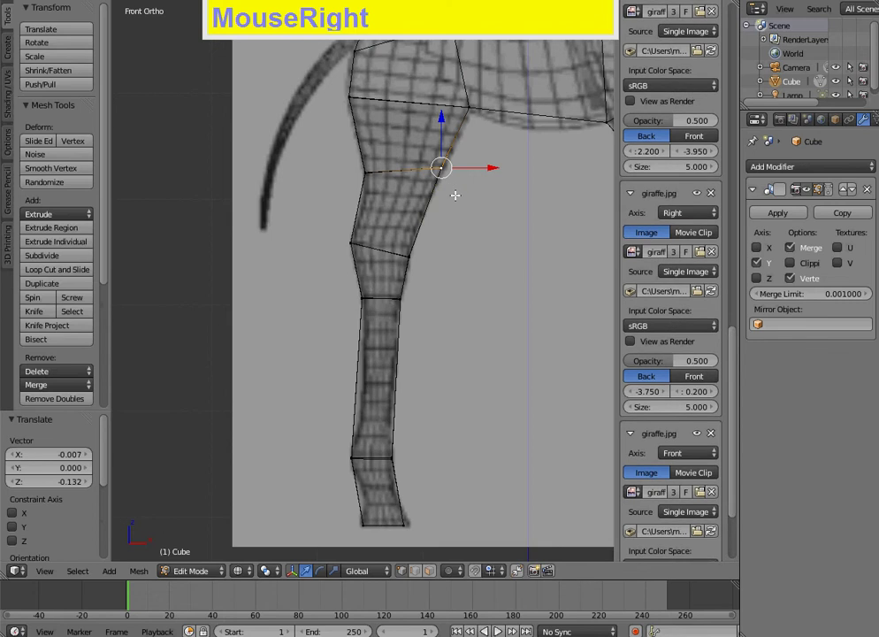
pyautogui.hotkey('ctrl', 'g')
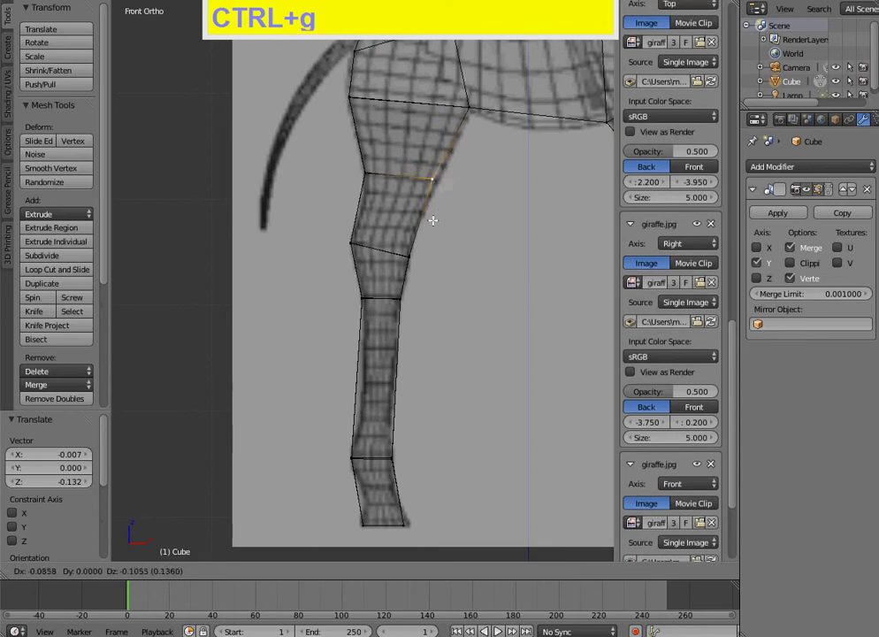
pyautogui.click(436, 223)
# Step: Add an edge loop just above the rear ankle and lower it about 0.020 in Z
pyautogui.keyDown('shift'); pyautogui.moveTo(447, 325); pyautogui.dragTo(394, 325, button='middle'); pyautogui.keyUp('shift')
pyautogui.hotkey('ctrl', 'r')
pyautogui.click(385, 324)
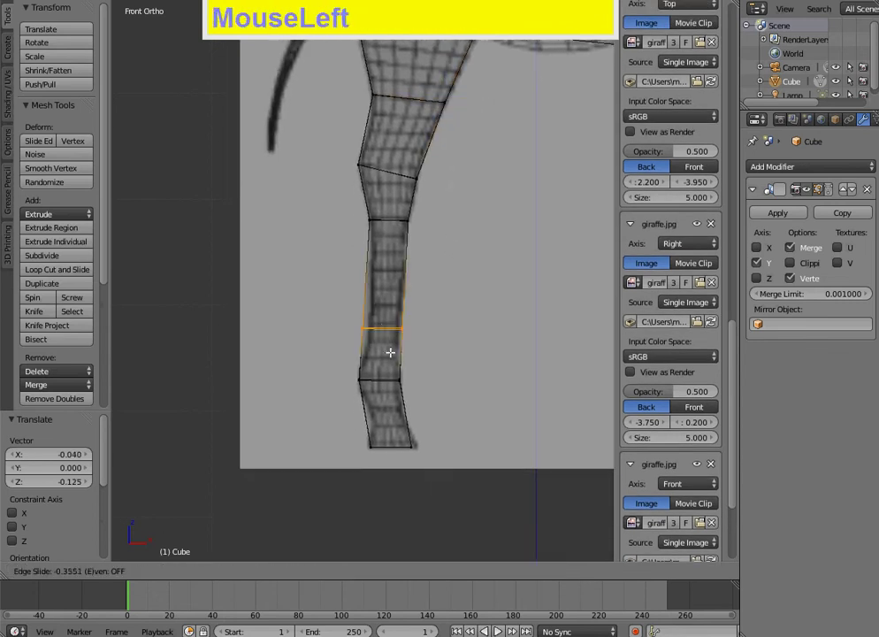
pyautogui.click(390, 361)
pyautogui.press('r')
pyautogui.rightClick(390, 362)
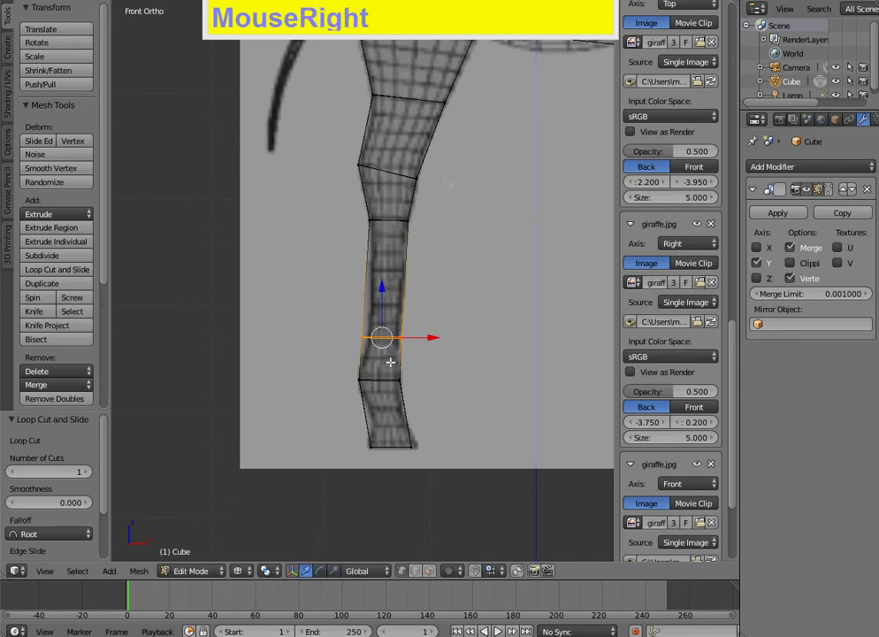
pyautogui.press('g')
pyautogui.click(393, 355)
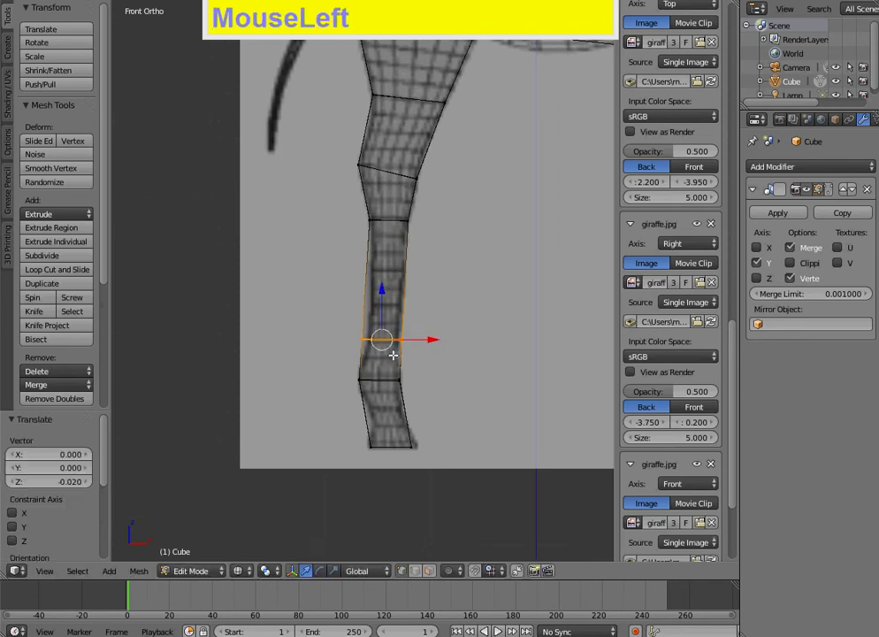
# Step: Narrow the loop above the ankle, moving its back about 0.066 X, 0.007 Z and its front about -0.033 X, -0.007 Z
pyautogui.keyDown('ctrl'); pyautogui.click(362, 339); pyautogui.keyUp('ctrl')
pyautogui.press('g')
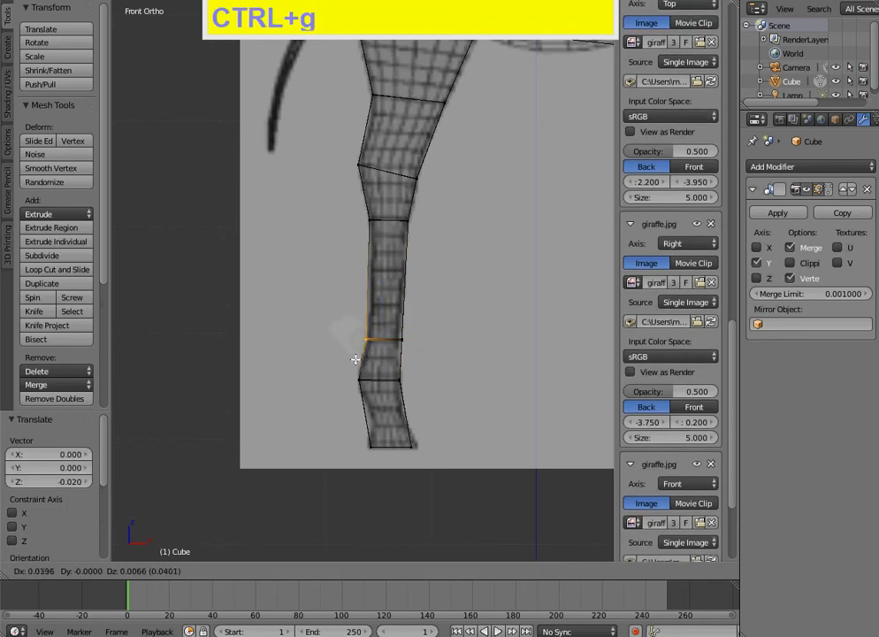
pyautogui.click(358, 359)
pyautogui.rightClick(391, 358)
pyautogui.keyDown('ctrl'); pyautogui.click(391, 358); pyautogui.keyUp('ctrl')
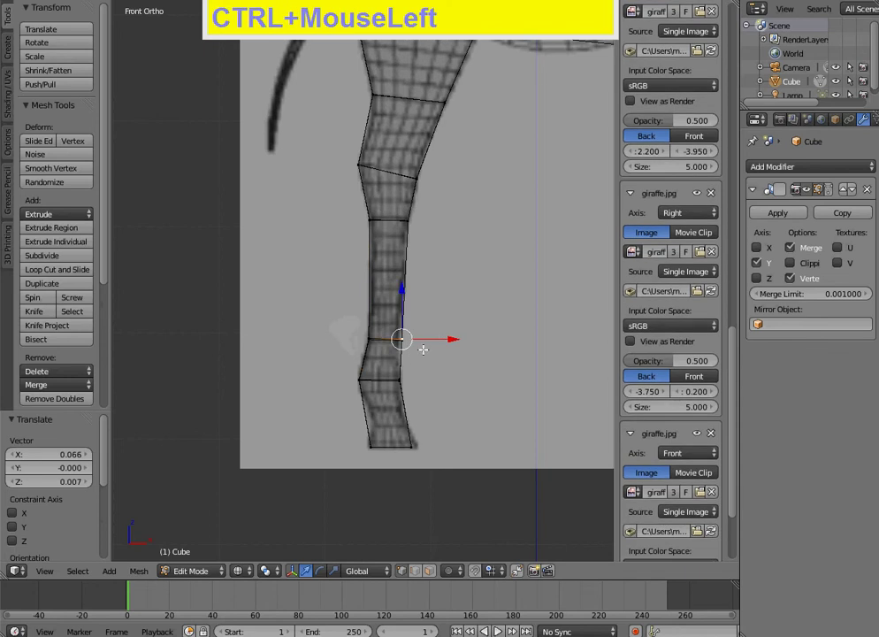
pyautogui.hotkey('ctrl', 'g')
pyautogui.click(382, 368)
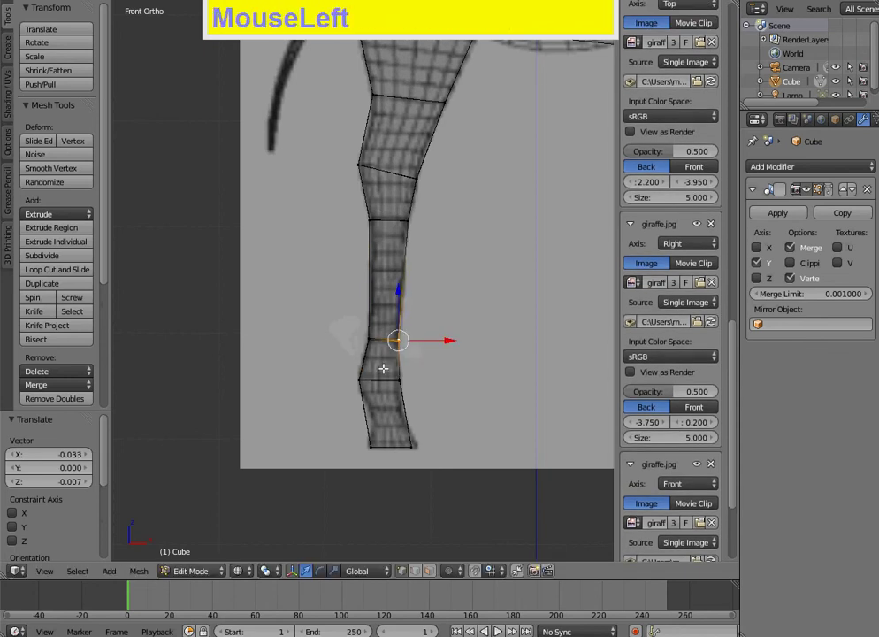
# Step: Add an edge loop between the rear ankle and hoof, and move its back vertices about 0.079 in X and -0.059 in Z
pyautogui.hotkey('ctrl', 'r')
pyautogui.click(370, 414)
pyautogui.rightClick(365, 414)
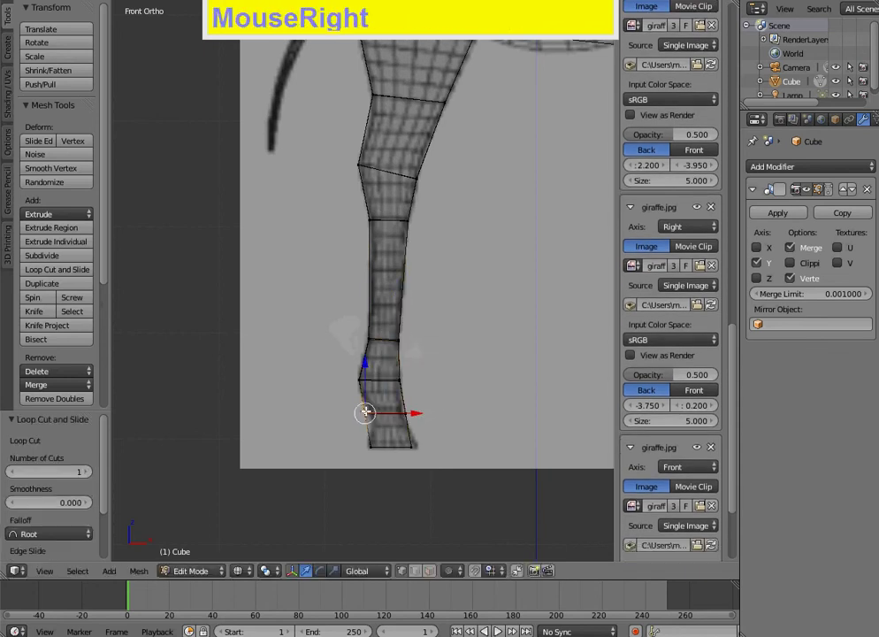
pyautogui.keyDown('ctrl'); pyautogui.click(365, 412); pyautogui.keyUp('ctrl')
pyautogui.hotkey('ctrl', 'g')
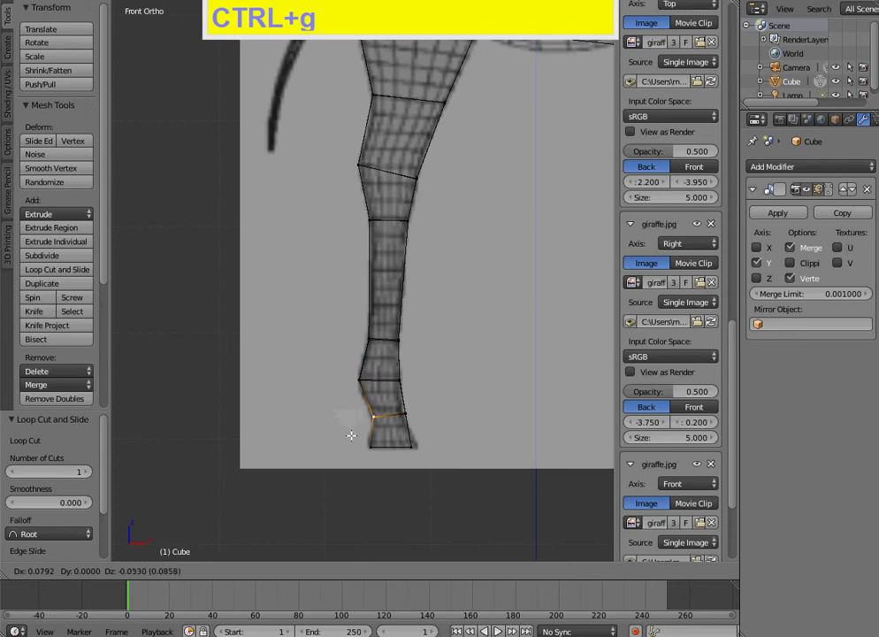
pyautogui.click(352, 433)
# Step: Move the back vertices of the rear ankle loop about -0.013 in X and -0.053 in Z
pyautogui.rightClick(359, 379)
pyautogui.keyDown('ctrl'); pyautogui.click(359, 381); pyautogui.keyUp('ctrl')
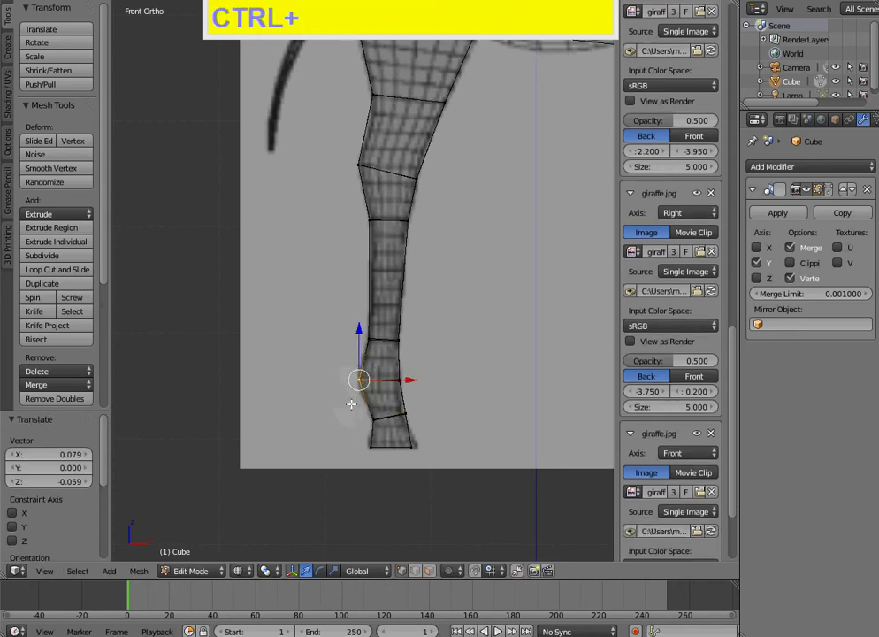
pyautogui.hotkey('ctrl', 'g')
pyautogui.click(402, 415)
# Step: Move the front vertices of the loop above the hoof about -0.040 in X
pyautogui.rightClick(402, 414)
pyautogui.keyDown('ctrl'); pyautogui.click(404, 413); pyautogui.keyUp('ctrl')
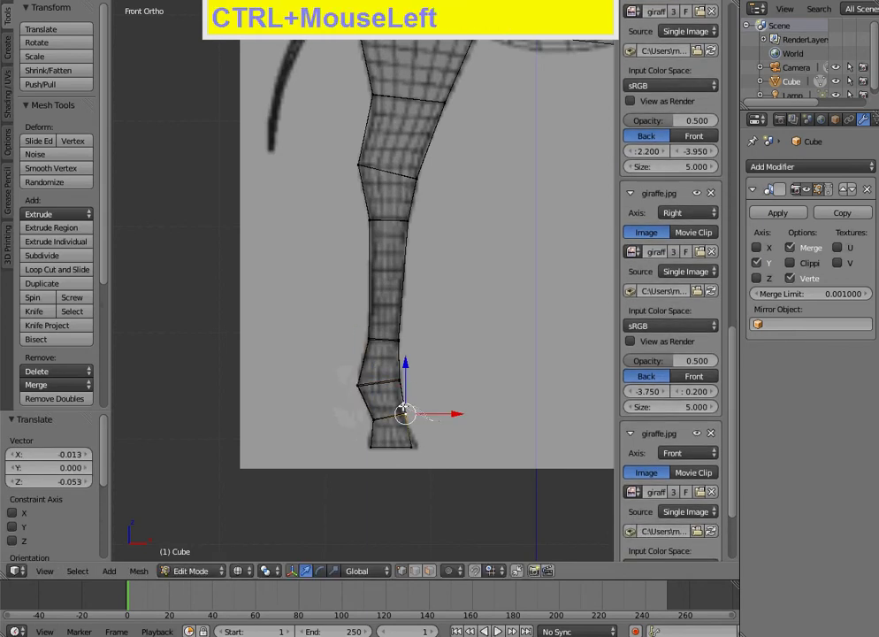
pyautogui.hotkey('ctrl', 'g')
pyautogui.click(403, 435)
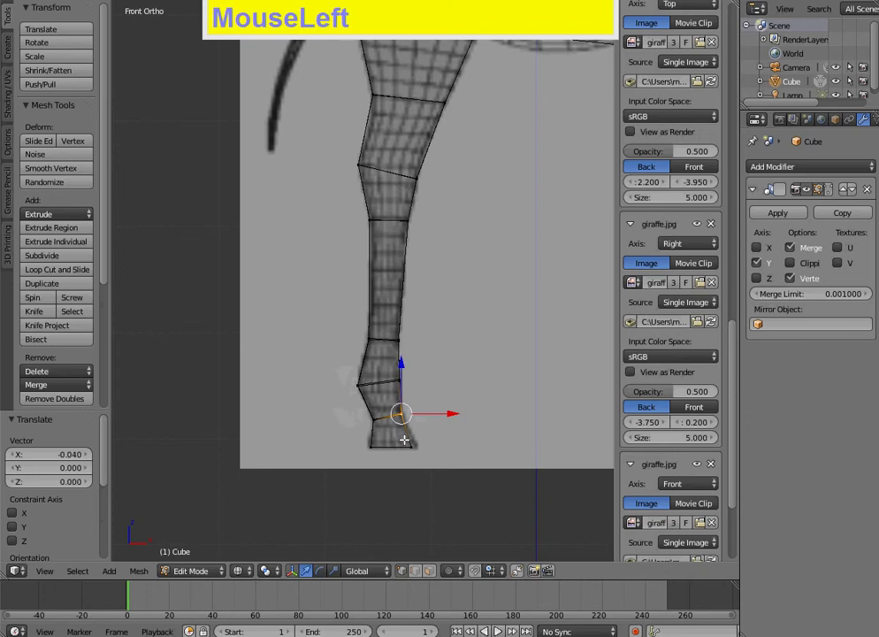
# Step: Widen the rear hoof's base by moving its front vertices about 0.046 in X and its back vertices about -0.026 in X
pyautogui.rightClick(411, 448)
pyautogui.keyDown('ctrl'); pyautogui.click(410, 447); pyautogui.keyUp('ctrl')
pyautogui.moveTo(453, 452); pyautogui.dragTo(457, 449)
pyautogui.rightClick(368, 450)
pyautogui.keyDown('ctrl'); pyautogui.click(372, 447); pyautogui.keyUp('ctrl')
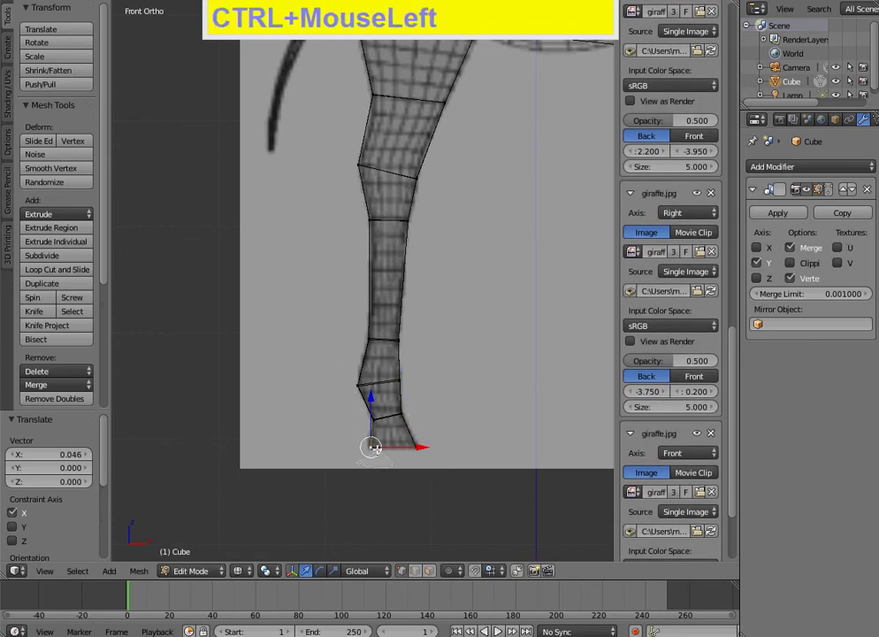
pyautogui.keyDown('ctrl'); pyautogui.moveTo(358, 444); pyautogui.dragTo(383, 435); pyautogui.keyUp('ctrl')
pyautogui.keyDown('ctrl'); pyautogui.rightClick(383, 435); pyautogui.keyUp('ctrl')
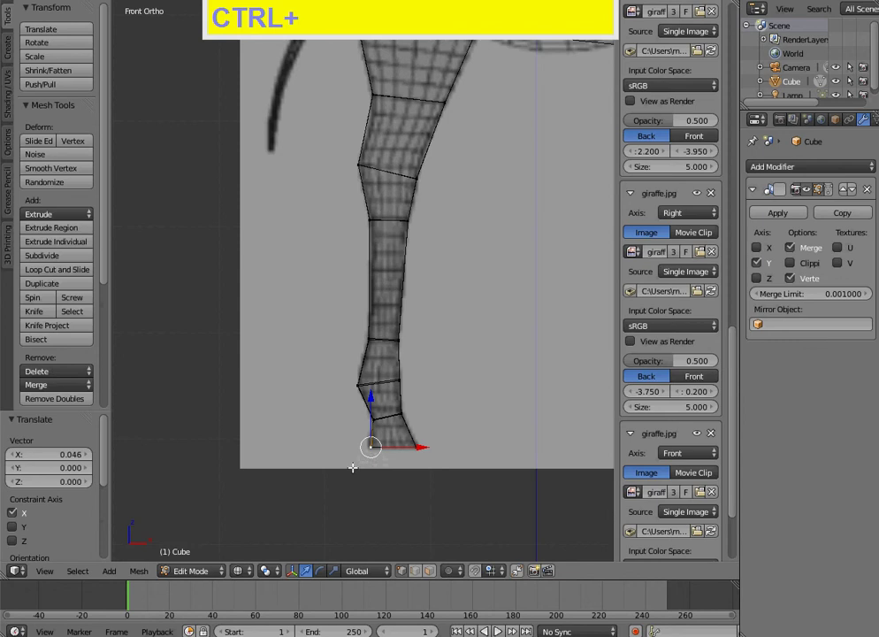
pyautogui.moveTo(343, 477)
pyautogui.keyDown('ctrl'); pyautogui.mouseDown()
pyautogui.moveTo(387, 435)
pyautogui.moveTo(377, 432)
pyautogui.moveTo(417, 449)
pyautogui.mouseUp(); pyautogui.keyUp('ctrl')
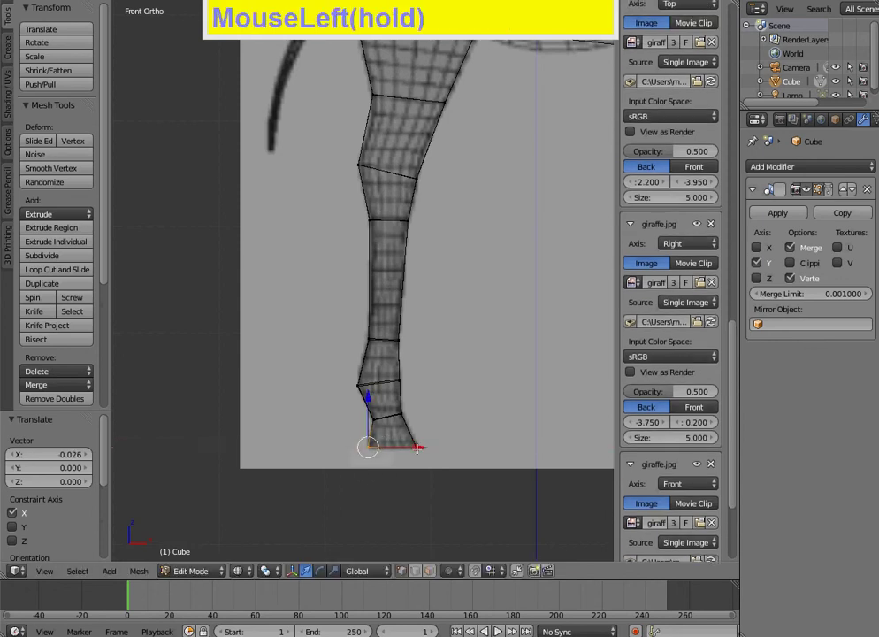
# Step: Leave mesh editing, show the giraffe in solid shading and inspect the legs from behind and below
pyautogui.press('Tab')
pyautogui.hotkey('shift', 'z')
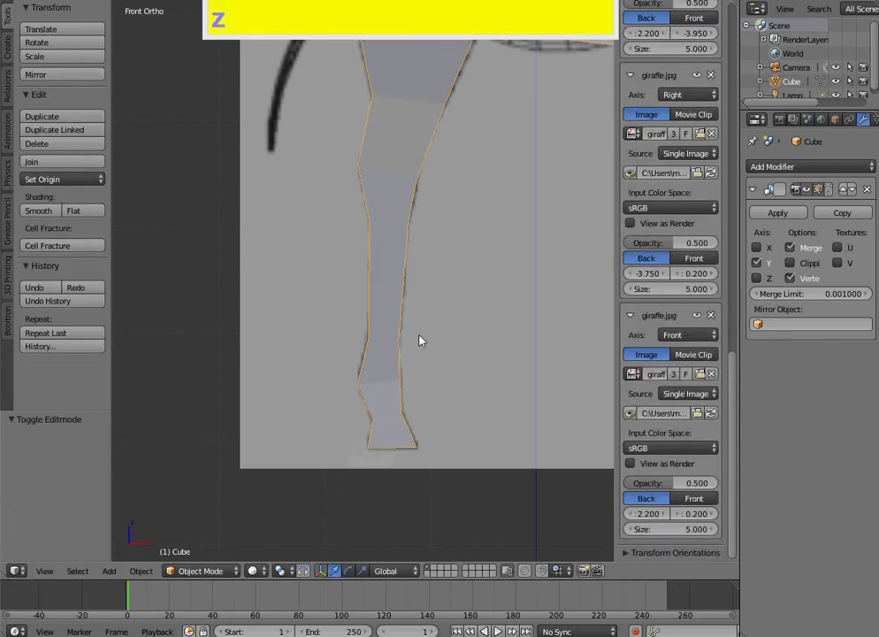
pyautogui.scroll(-3, 389, 323)
pyautogui.moveTo(359, 308)
pyautogui.mouseDown(button='middle')
pyautogui.moveTo(412, 312)
pyautogui.moveTo(437, 214)
pyautogui.moveTo(386, 251)
pyautogui.mouseUp(button='middle')
pyautogui.scroll(4, 379, 235)
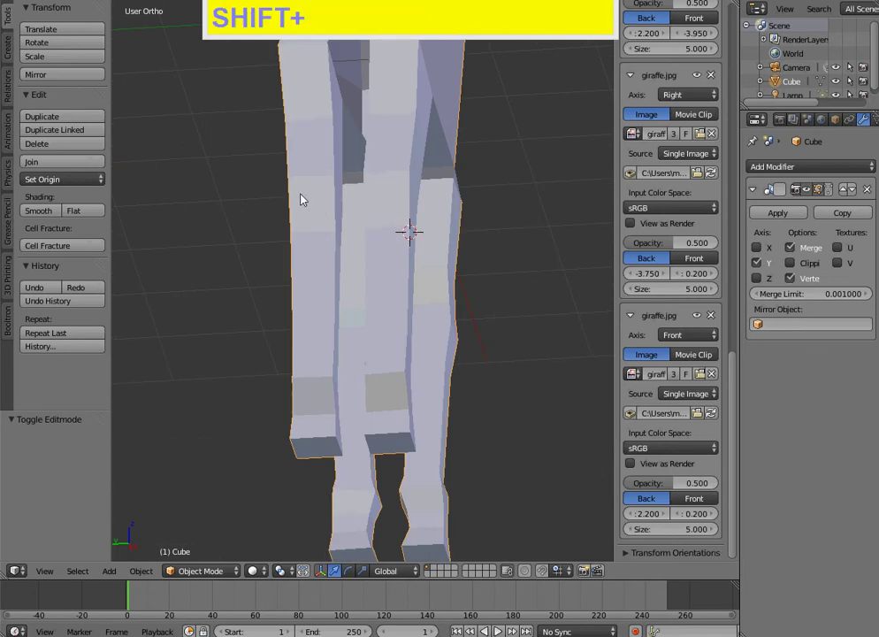
pyautogui.moveTo(301, 200)
pyautogui.mouseDown(button='middle')
pyautogui.moveTo(293, 355)
pyautogui.moveTo(310, 277)
pyautogui.moveTo(298, 257)
pyautogui.moveTo(300, 218)
pyautogui.mouseUp(button='middle')
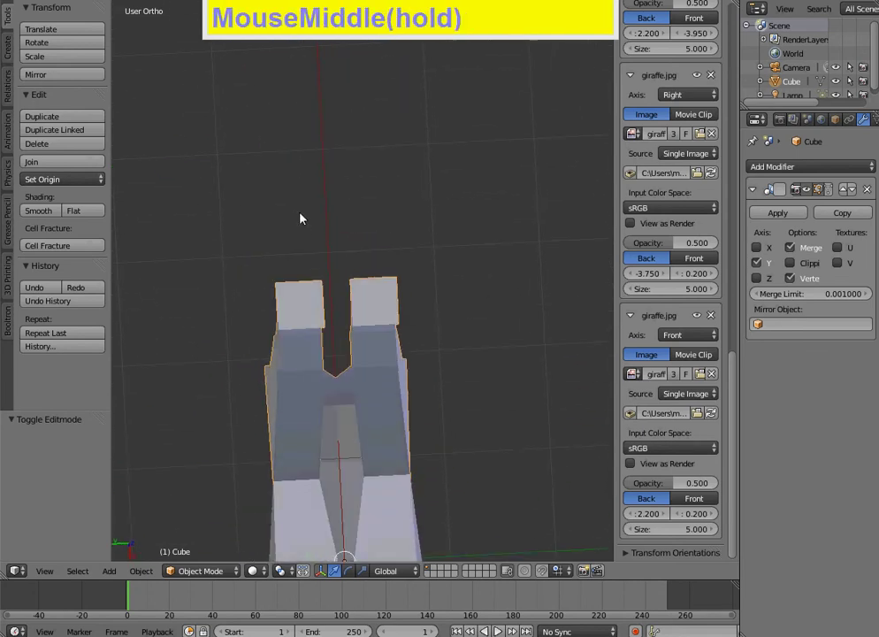
# Step: Close the inner gap atop the rear legs by moving the belly-side vertex 0.254 and the rear vertex 0.449 in Y
pyautogui.click(425, 324)
pyautogui.press('Tab')
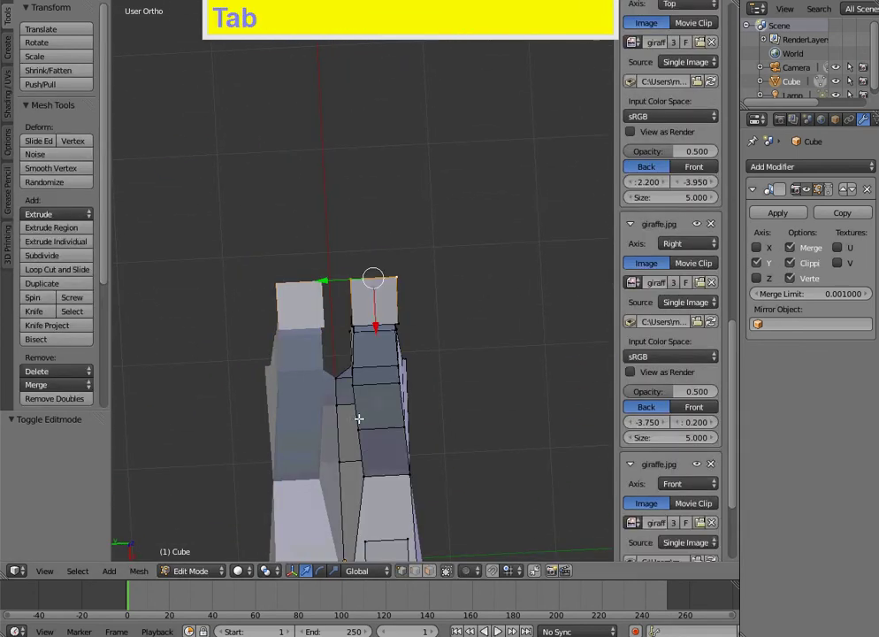
pyautogui.keyDown('shift'); pyautogui.moveTo(359, 415); pyautogui.dragTo(325, 351, button='middle'); pyautogui.keyUp('shift')
pyautogui.rightClick(393, 352)
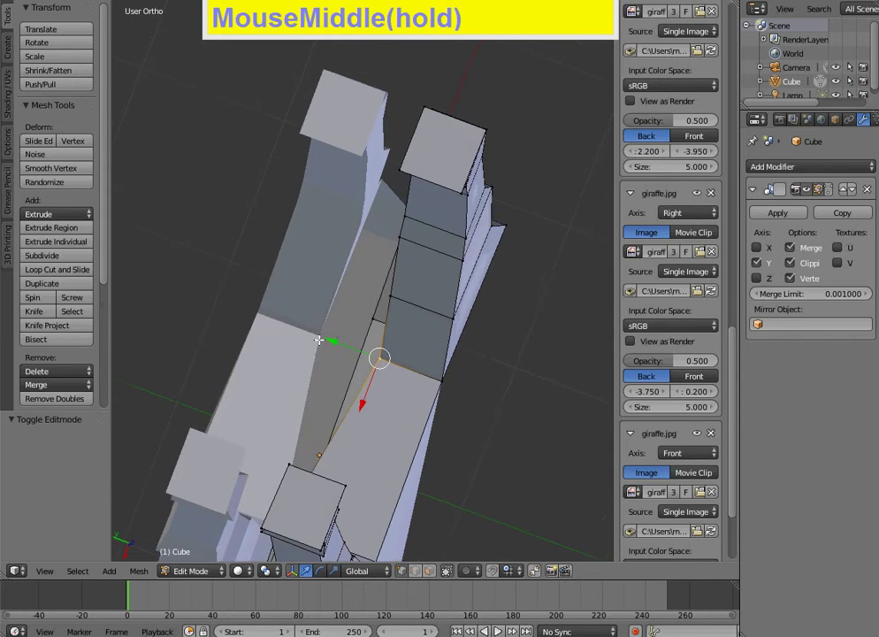
pyautogui.moveTo(326, 351); pyautogui.dragTo(305, 322)
pyautogui.moveTo(305, 322); pyautogui.dragTo(371, 382, button='middle')
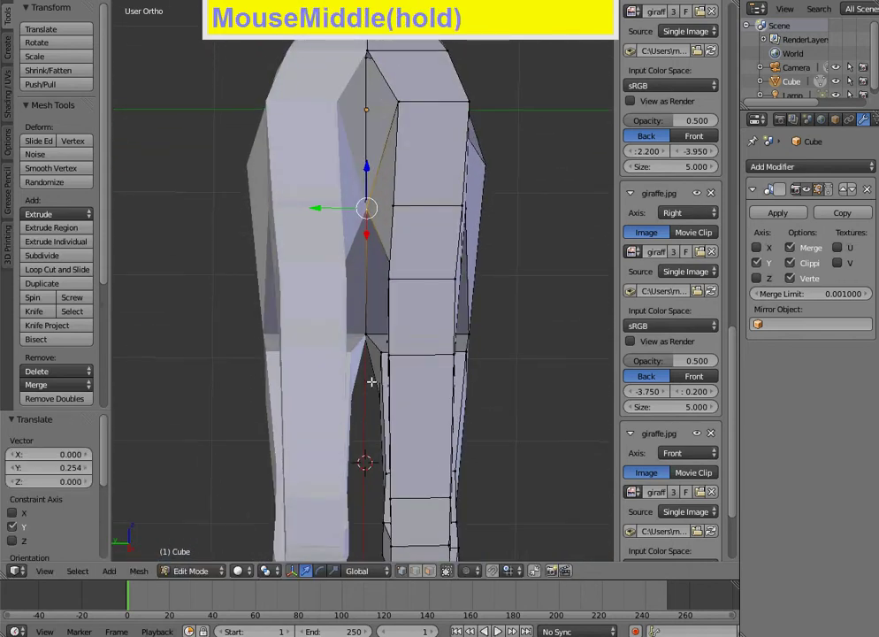
pyautogui.rightClick(397, 102)
pyautogui.moveTo(352, 102); pyautogui.dragTo(323, 166, button='right')
# Step: Extrude the upper rump face where the tail starts, about -0.40 in X and -0.27 in Z
pyautogui.moveTo(359, 213); pyautogui.dragTo(205, 308, button='middle')
pyautogui.scroll(-4, 263, 301)
pyautogui.moveTo(391, 292); pyautogui.dragTo(403, 255, button='middle')
pyautogui.press('KP_1')
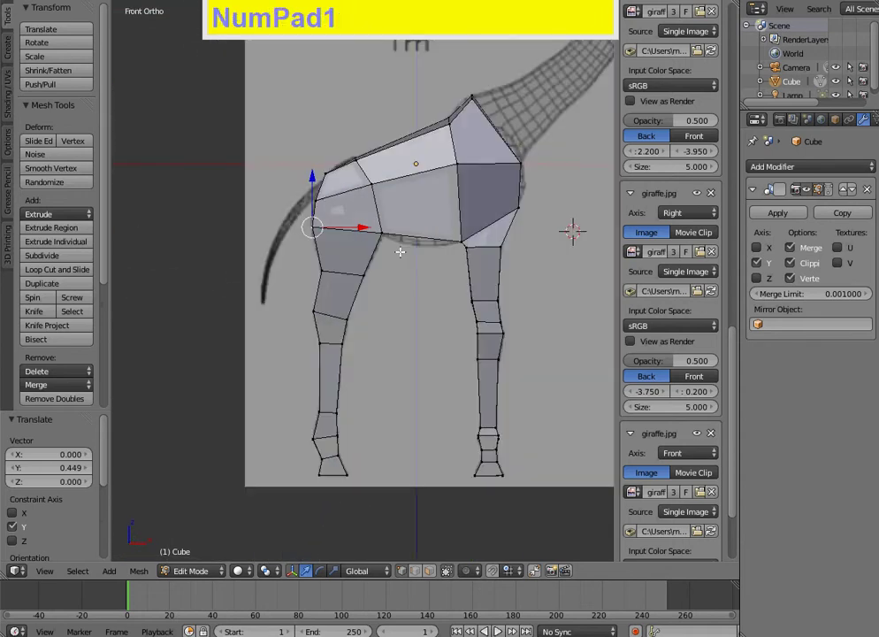
pyautogui.scroll(2, 362, 252)
pyautogui.moveTo(262, 237); pyautogui.dragTo(351, 276, button='middle')
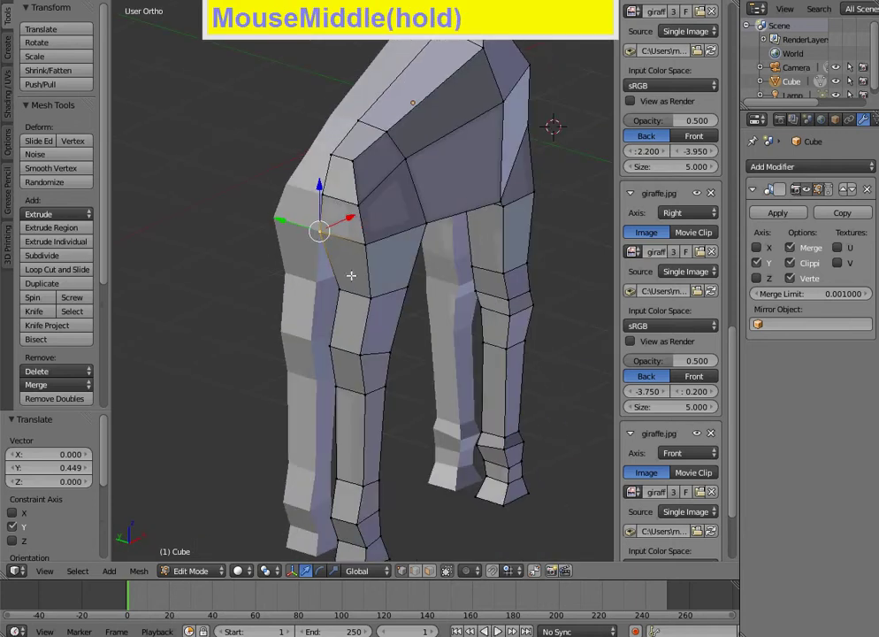
pyautogui.rightClick(334, 152)
pyautogui.keyDown('shift'); pyautogui.rightClick(324, 194); pyautogui.keyUp('shift')
pyautogui.keyDown('shift'); pyautogui.rightClick(354, 161); pyautogui.keyUp('shift')
pyautogui.keyDown('shift'); pyautogui.rightClick(358, 205); pyautogui.keyUp('shift')
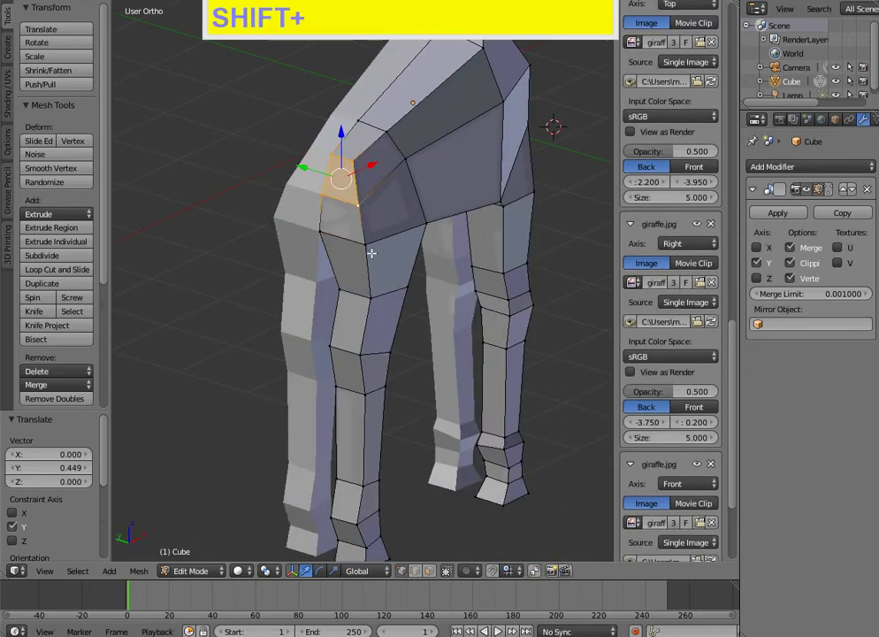
pyautogui.press('KP_3')
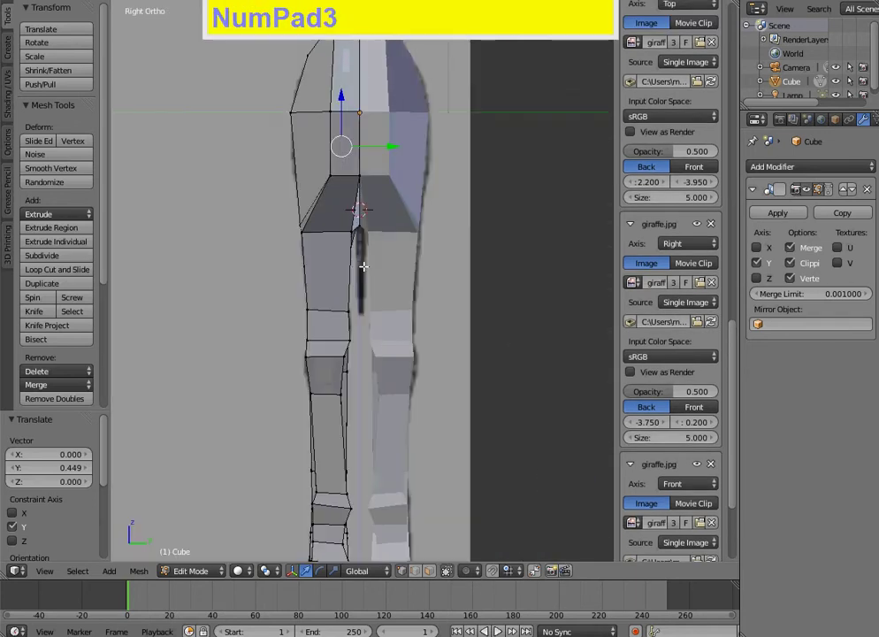
pyautogui.press('KP_1')
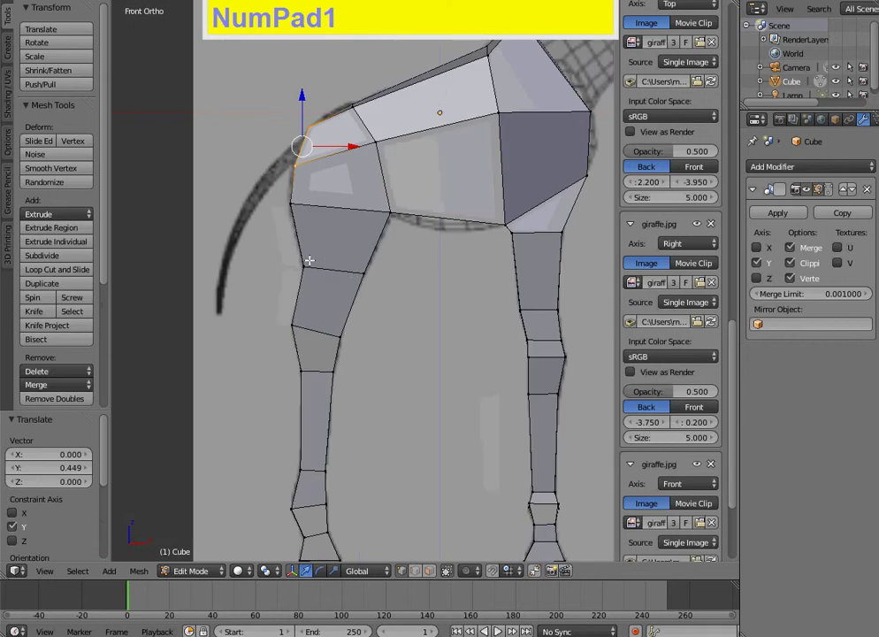
pyautogui.press('e')
pyautogui.rightClick(296, 261)
pyautogui.press('g')
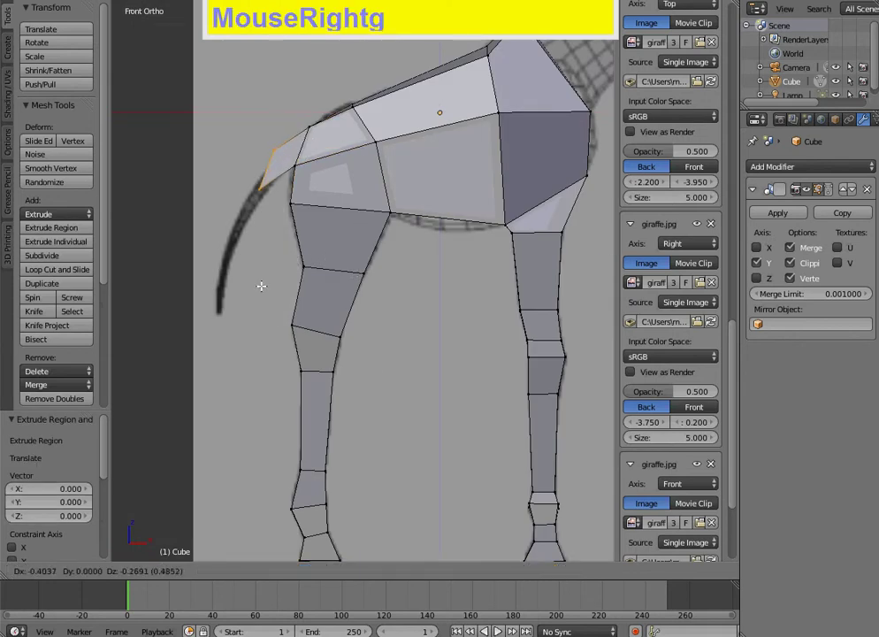
pyautogui.click(261, 286)
# Step: Narrow the extruded tail stub by moving its end's outer vertices toward the centre line in Y, the last one by 0.214
pyautogui.moveTo(261, 285); pyautogui.dragTo(389, 297, button='middle')
pyautogui.moveTo(324, 189); pyautogui.dragTo(322, 213)
pyautogui.rightClick(387, 212)
pyautogui.keyDown('shift'); pyautogui.moveTo(321, 212); pyautogui.dragTo(315, 369, button='middle'); pyautogui.keyUp('shift')
# Step: Move the tail base's upper outer vertex inward in Y; raise the lower outer vertex 0.080 in Z and move it 0.138 in Y
pyautogui.scroll(2, 317, 354)
pyautogui.rightClick(398, 221)
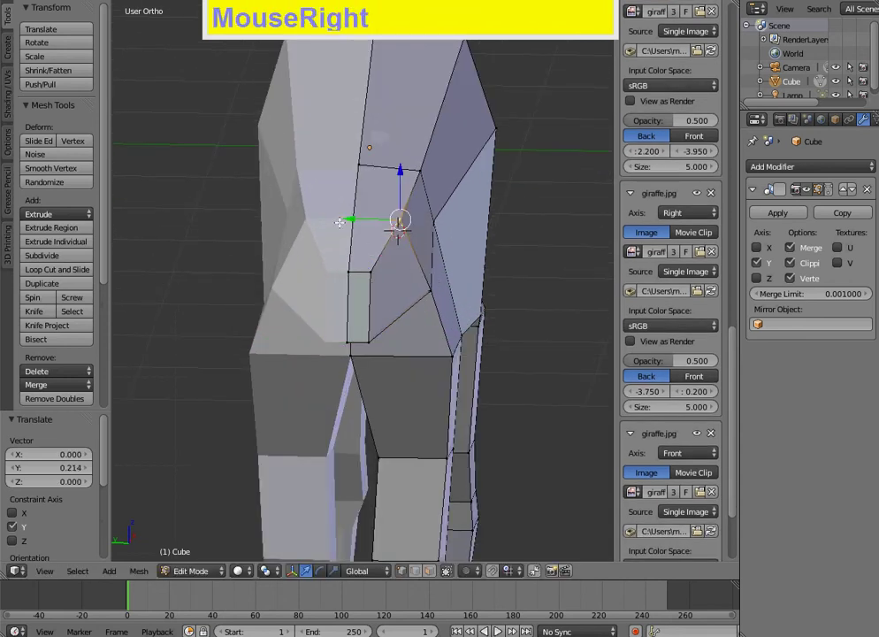
pyautogui.moveTo(339, 222); pyautogui.dragTo(338, 222)
pyautogui.rightClick(429, 292)
pyautogui.moveTo(429, 236); pyautogui.dragTo(426, 225)
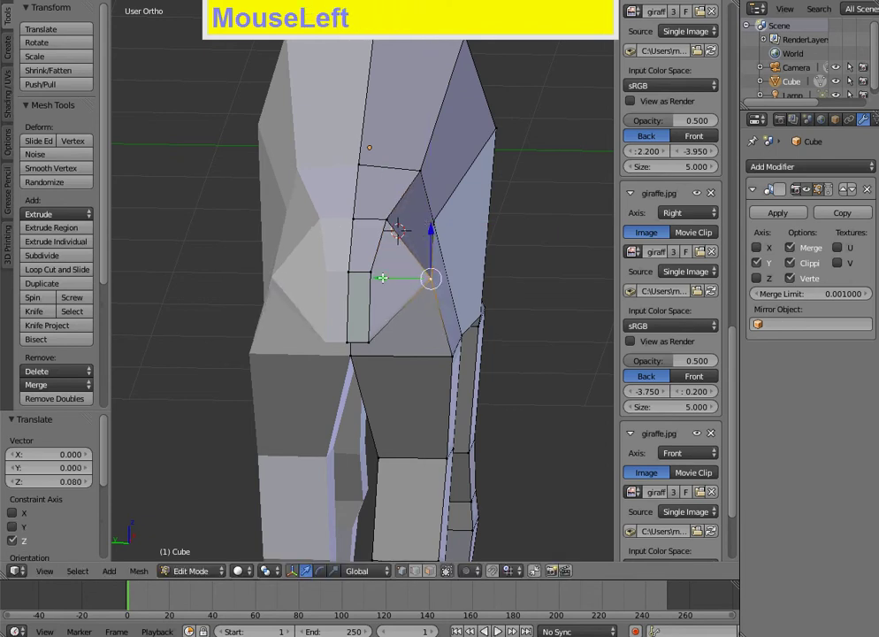
pyautogui.moveTo(389, 280); pyautogui.dragTo(369, 283)
# Step: Rotate the tail stub's end about -40 degrees in the front view and scale it to 0.513
pyautogui.rightClick(351, 338)
pyautogui.keyDown('shift'); pyautogui.rightClick(370, 272); pyautogui.keyUp('shift')
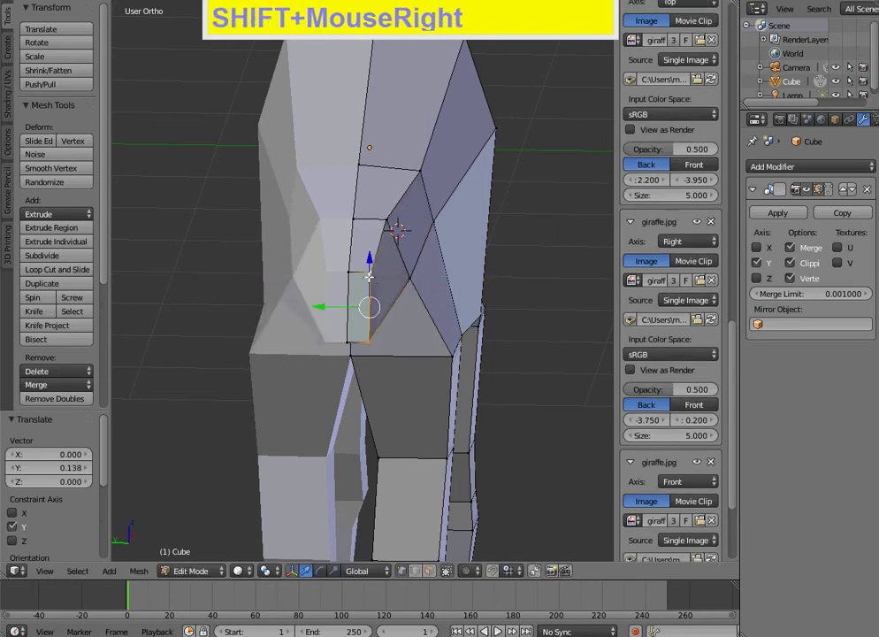
pyautogui.press('KP_1')
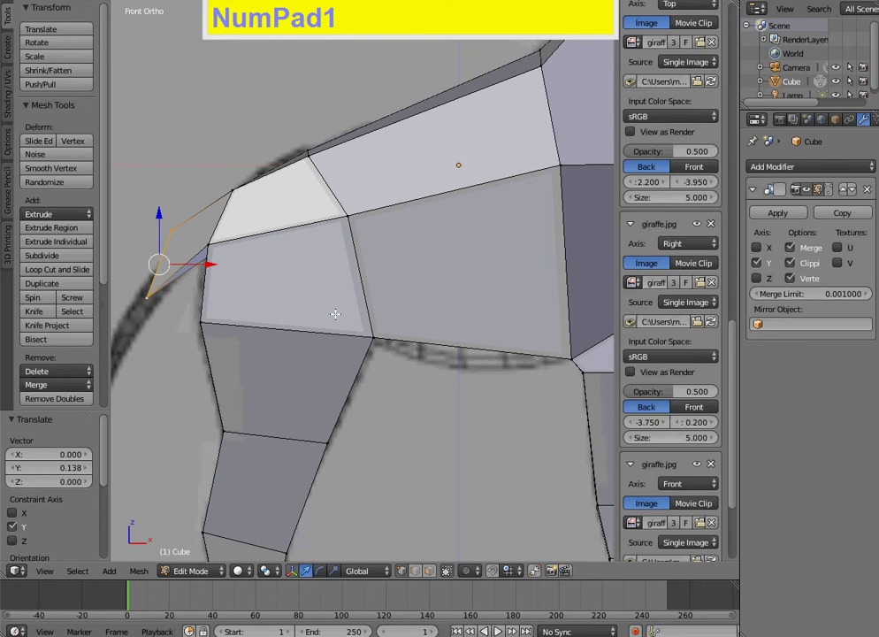
pyautogui.keyDown('shift'); pyautogui.moveTo(190, 352); pyautogui.dragTo(335, 305, button='middle'); pyautogui.keyUp('shift')
pyautogui.press('r')
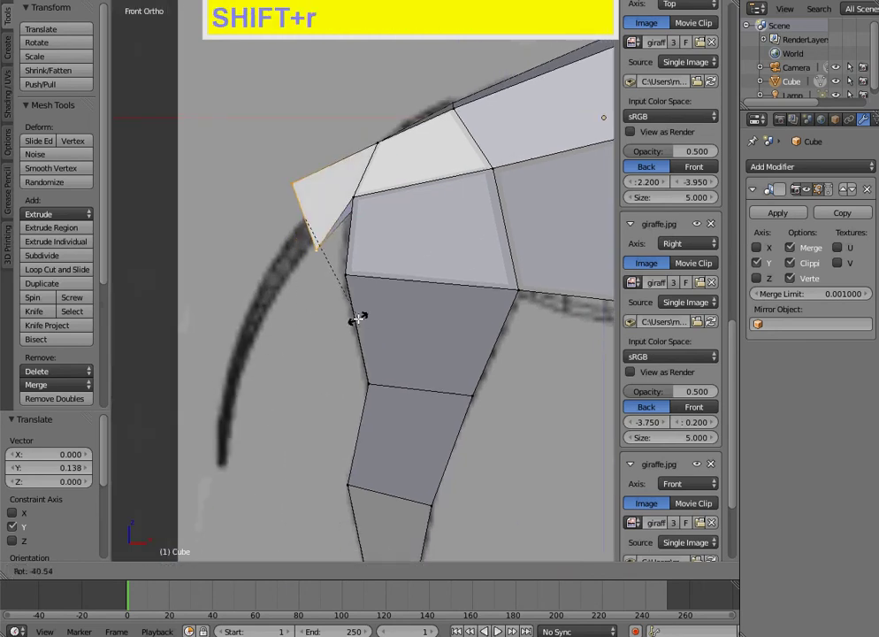
pyautogui.click(355, 321)
pyautogui.press('s')
pyautogui.click(330, 273)
# Step: Fit the stub's end to the drawn tail by rotating about -27.6 degrees, moving 0.046 in X and -0.018 in Z, and scaling to 0.904
pyautogui.press('r')
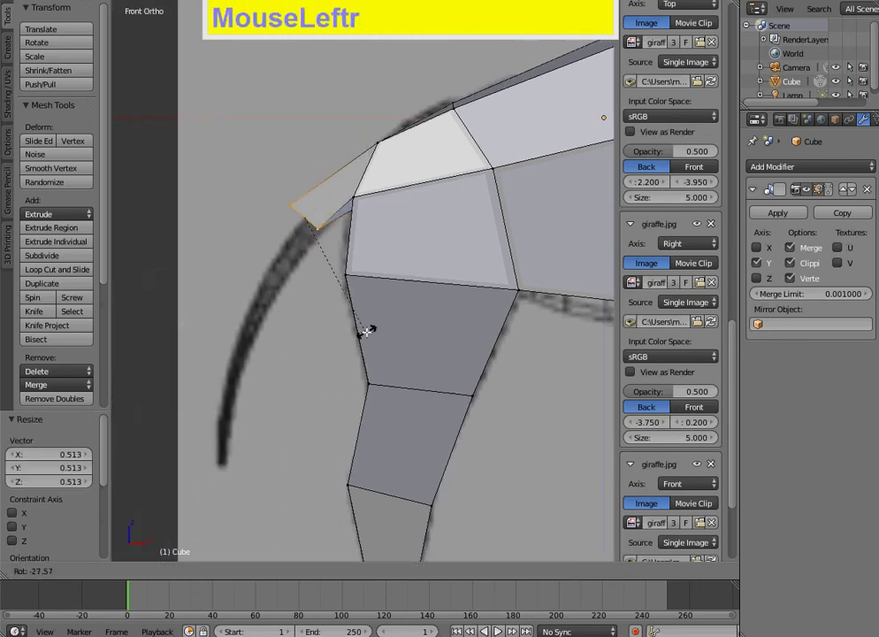
pyautogui.click(366, 330)
pyautogui.press('g')
pyautogui.click(359, 348)
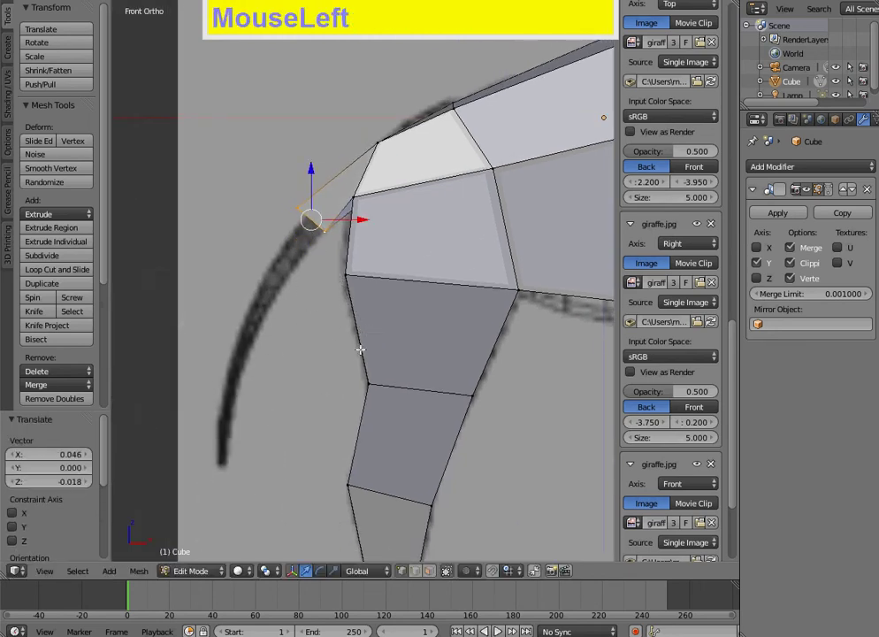
pyautogui.press('s')
pyautogui.click(353, 337)
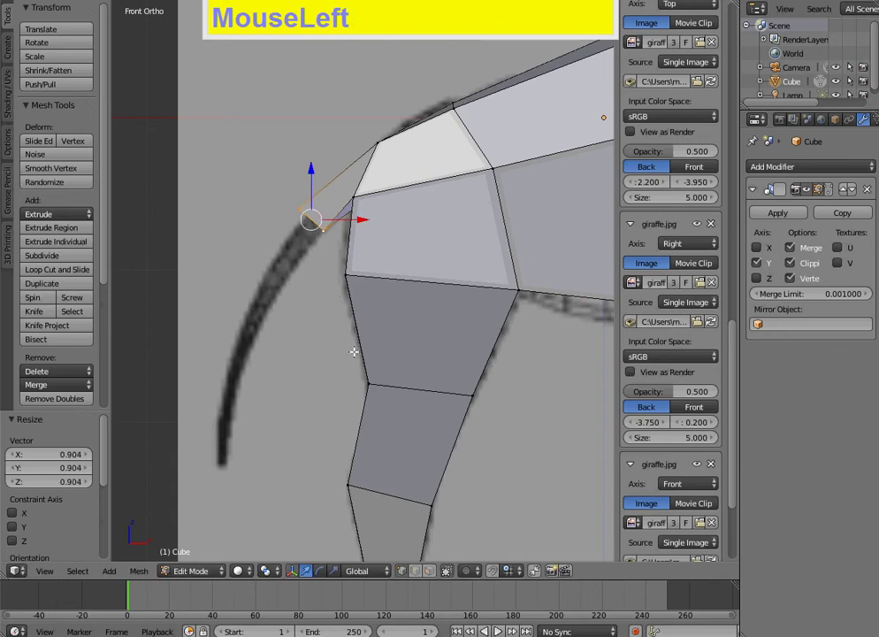
# Step: Shrink the tail stub's end along X and rotate it about -35.3 degrees
pyautogui.press('s')
pyautogui.press('x')
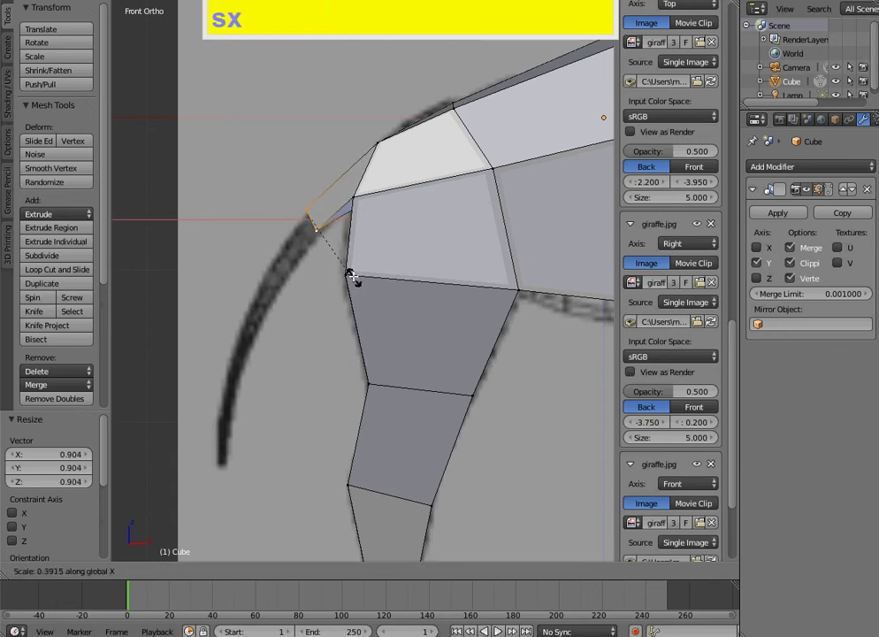
pyautogui.click(347, 263)
pyautogui.press('r')
pyautogui.click(389, 310)
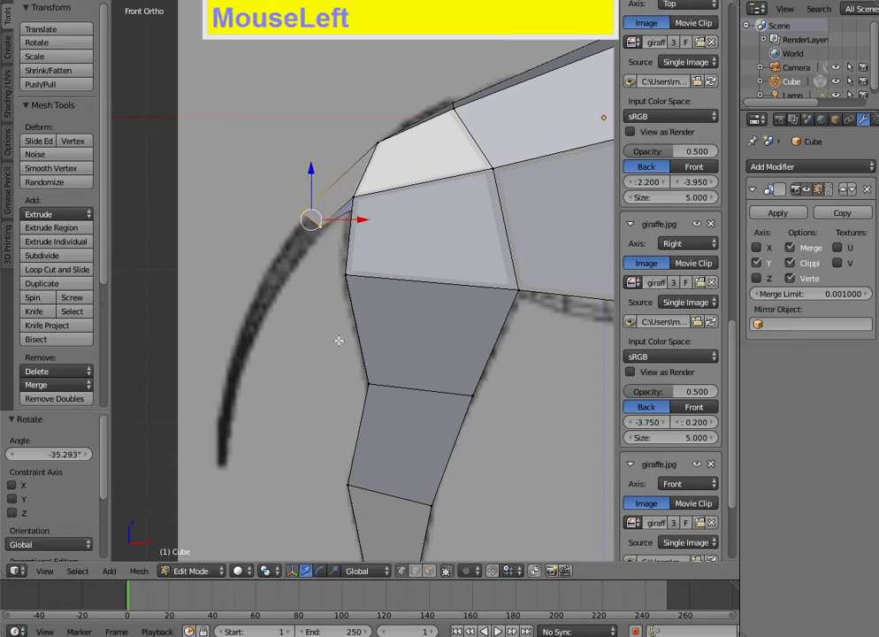
# Step: Extrude the stub's end down to the tip of the drawn tail, -0.605 in X and -1.599 in Z
pyautogui.press('e')
pyautogui.rightClick(270, 444)
pyautogui.press('g')
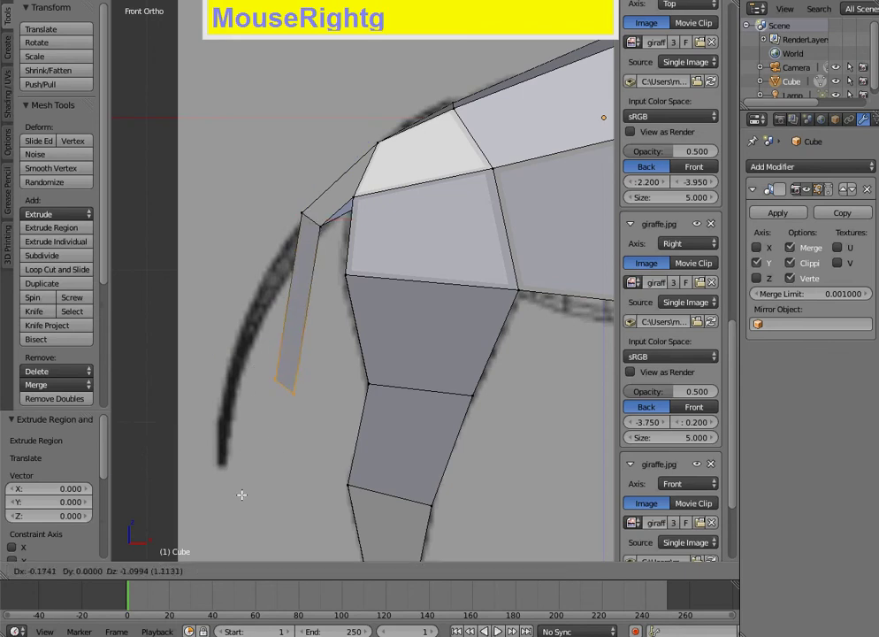
pyautogui.click(177, 5)
# Step: Taper the tail tip by rotating it about -45 degrees, scaling it to 0.608 and moving it 0.027 in X and -0.055 in Z
pyautogui.keyDown('shift'); pyautogui.moveTo(307, 286); pyautogui.dragTo(367, 248, button='middle'); pyautogui.keyUp('shift')
pyautogui.hotkey('shift', 'r')
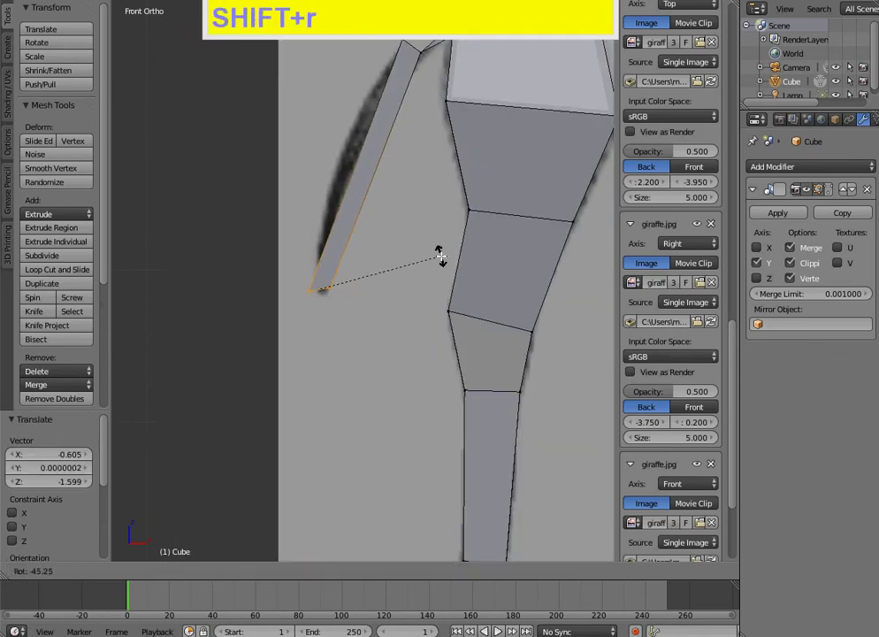
pyautogui.click(440, 255)
pyautogui.press('s')
pyautogui.click(391, 262)
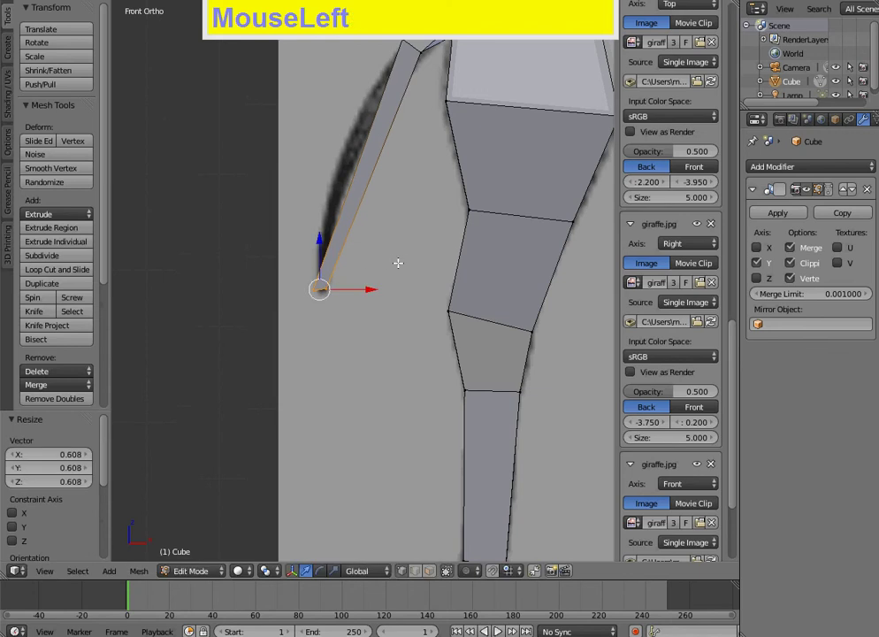
pyautogui.press('g')
pyautogui.click(403, 271)
# Step: Add an edge loop to the tail and fit it to the upper curve, moving it -0.165 in X and about 0.151 in X, 0.316 in Z
pyautogui.keyDown('shift'); pyautogui.moveTo(378, 190); pyautogui.dragTo(343, 221, button='middle'); pyautogui.keyUp('shift')
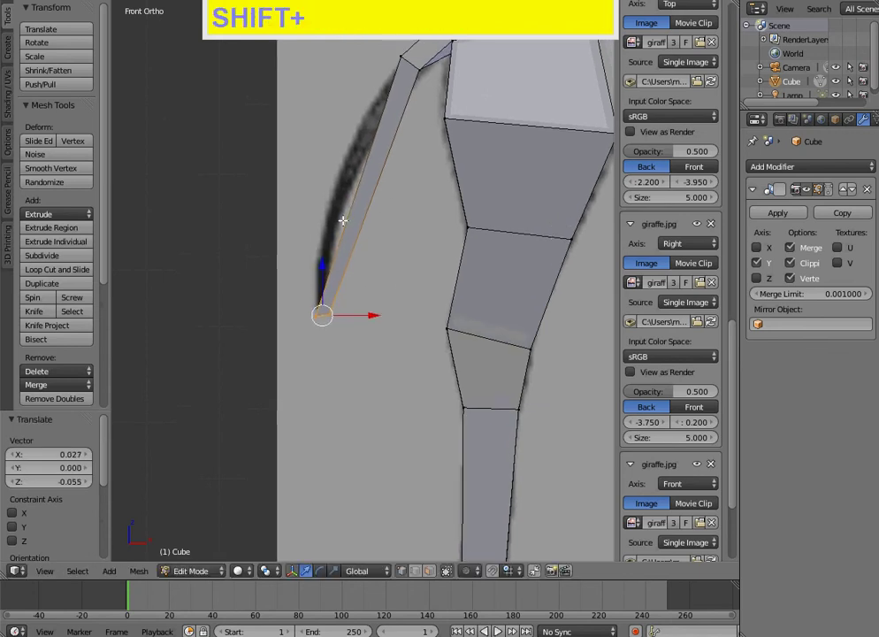
pyautogui.hotkey('ctrl', 'r')
pyautogui.click(342, 220)
pyautogui.press('g')
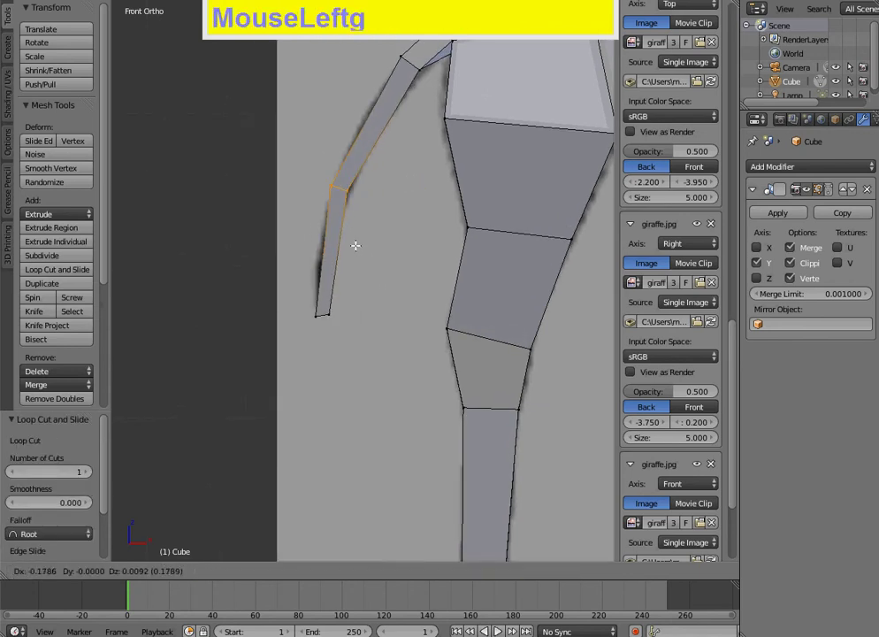
pyautogui.click(359, 247)
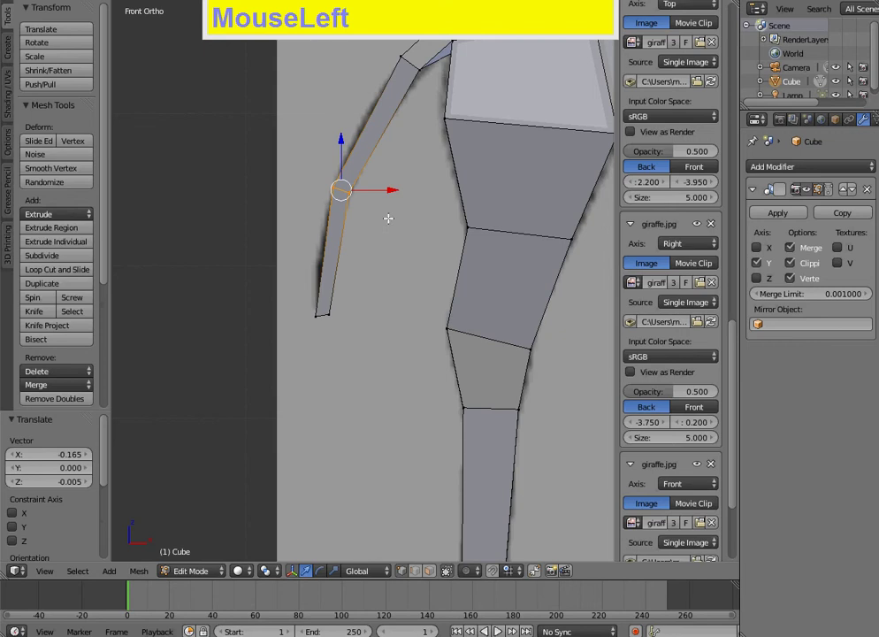
pyautogui.press('g')
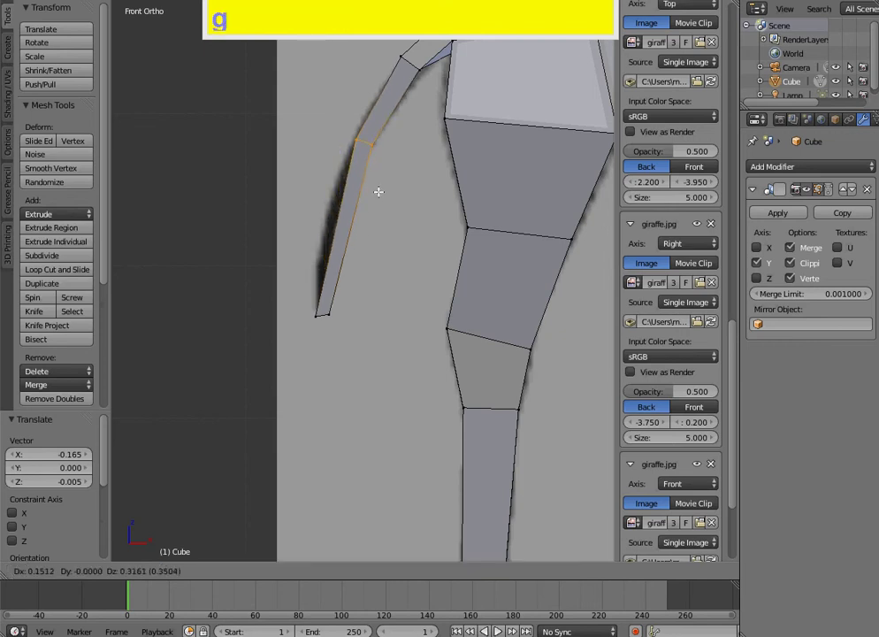
pyautogui.click(378, 191)
# Step: Add a second edge loop to the lower tail and move it -0.096 in X and -0.041 in Z onto the drawing
pyautogui.hotkey('ctrl', 'r')
pyautogui.click(342, 226)
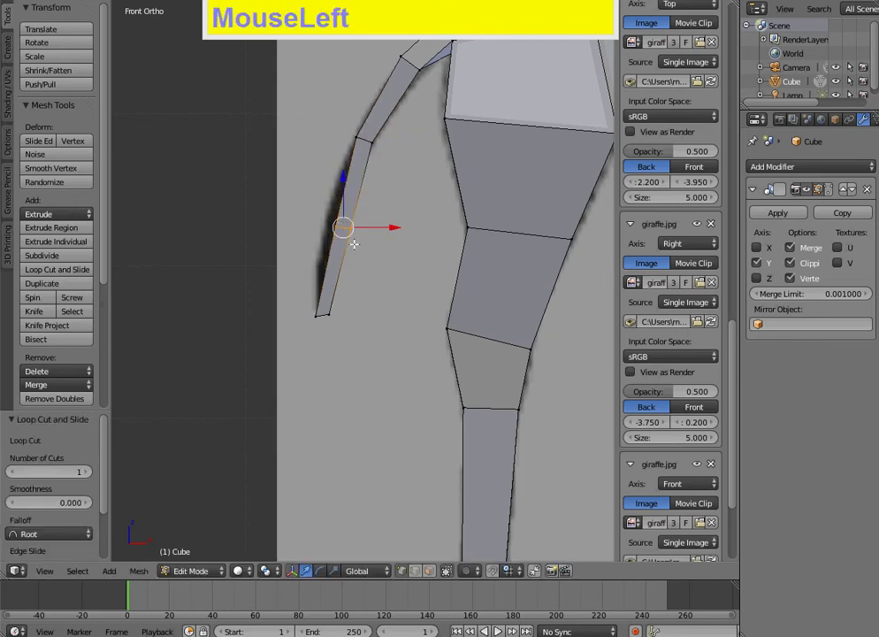
pyautogui.press('g')
pyautogui.click(363, 277)
# Step: Inspect the finished tail, the legs and the whole body from several angles
pyautogui.scroll(-3, 298, 237)
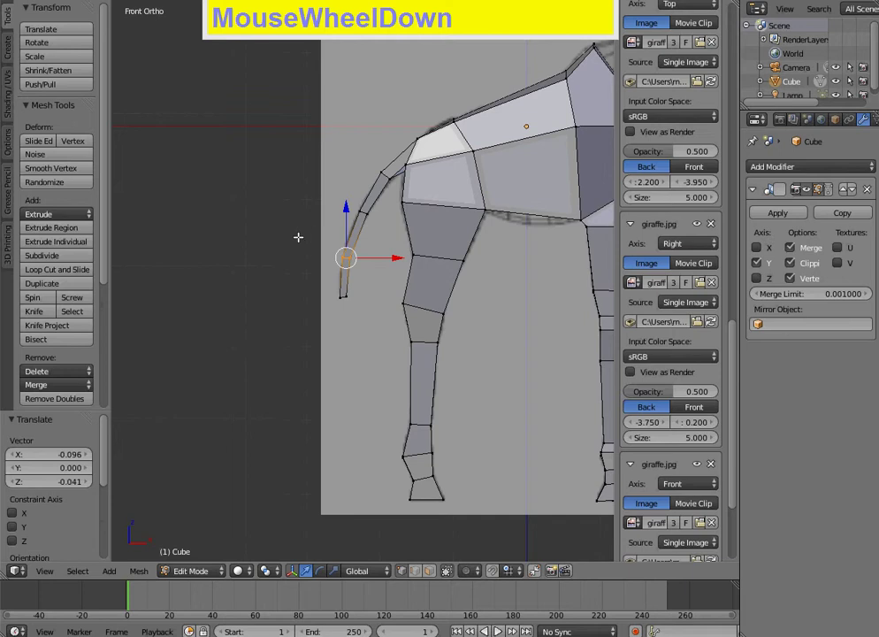
pyautogui.moveTo(298, 237); pyautogui.dragTo(367, 190, button='middle')
pyautogui.scroll(2, 402, 180)
pyautogui.moveTo(424, 150); pyautogui.dragTo(261, 210, button='middle')
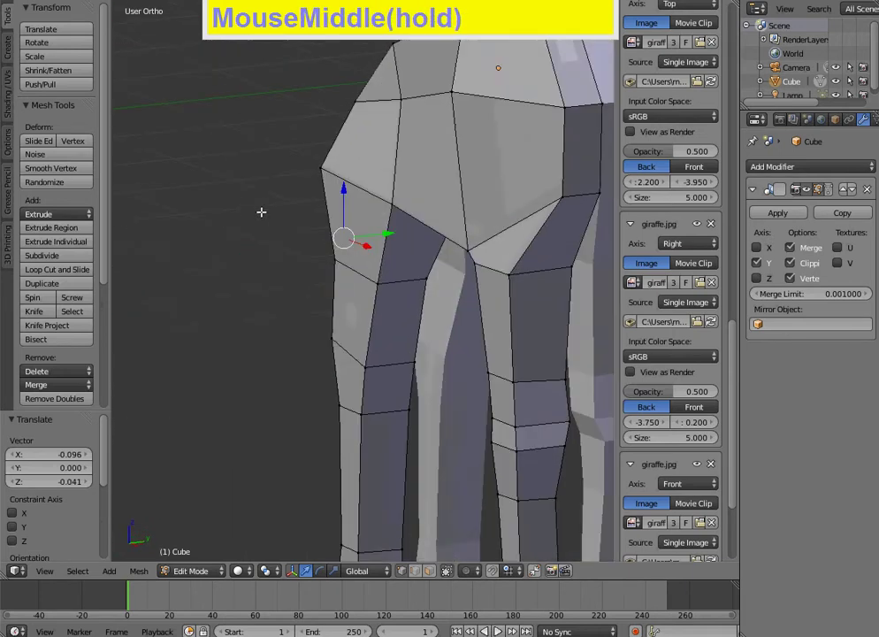
pyautogui.scroll(-3, 320, 226)
pyautogui.moveTo(320, 225); pyautogui.dragTo(348, 257, button='middle')
pyautogui.scroll(-3, 418, 250)
pyautogui.scroll(2, 348, 257)
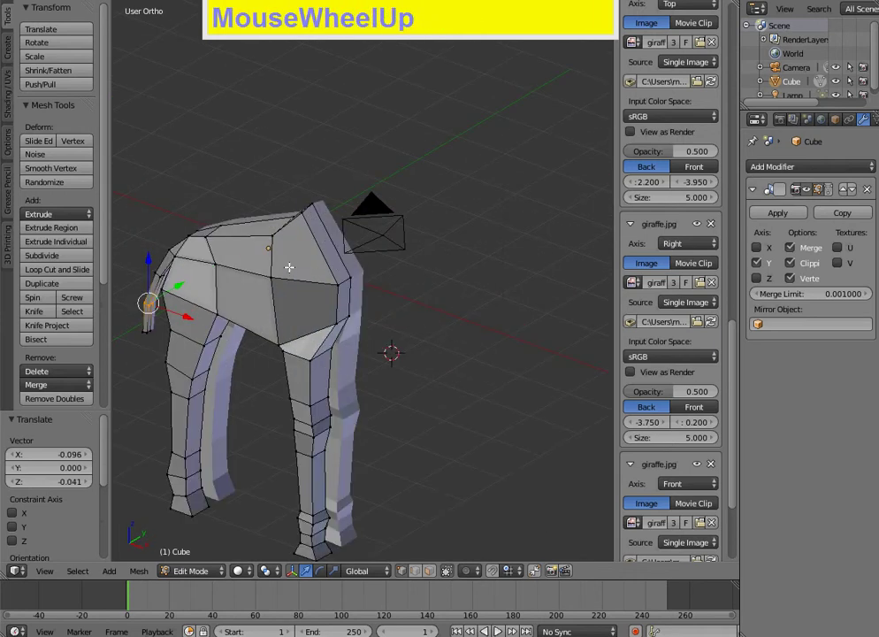
# Step: Examine the upper front face against the neck base of the drawing in the right and front views
pyautogui.press('KP_1')
pyautogui.press('KP_3')
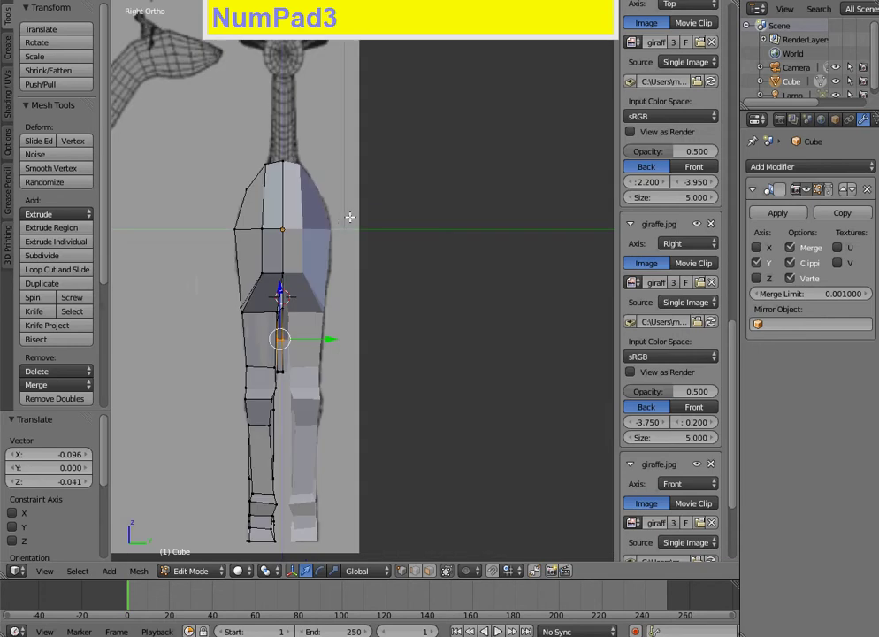
pyautogui.scroll(2, 349, 216)
pyautogui.press('z')
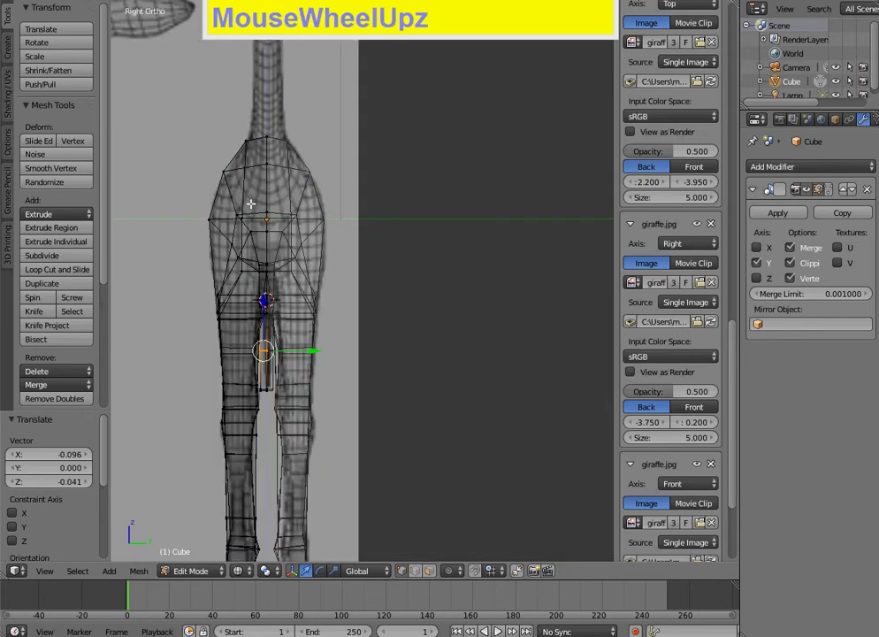
pyautogui.press('z')
pyautogui.rightClick(241, 216)
pyautogui.keyDown('shift'); pyautogui.rightClick(240, 138); pyautogui.keyUp('shift')
pyautogui.keyDown('shift'); pyautogui.rightClick(265, 137); pyautogui.keyUp('shift')
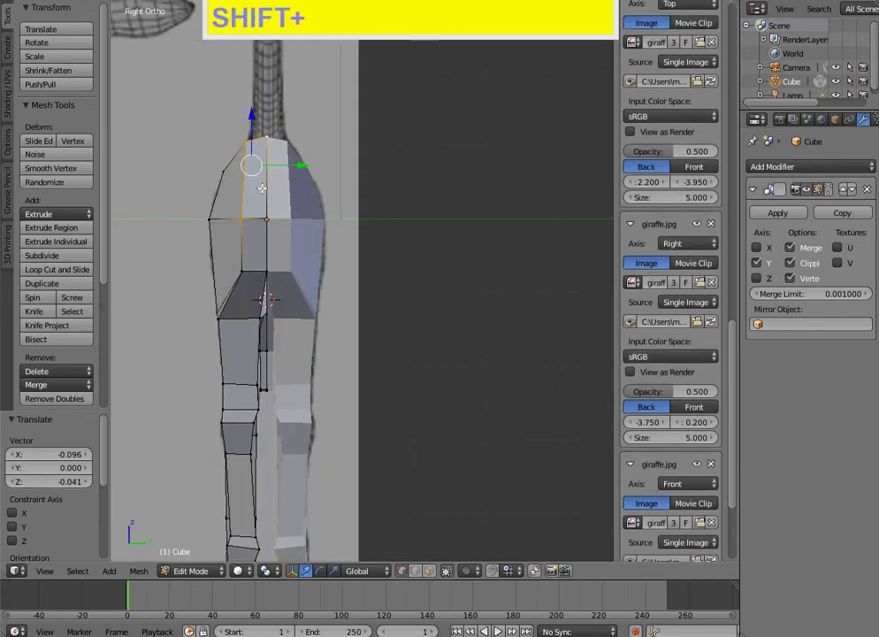
pyautogui.keyDown('shift'); pyautogui.rightClick(265, 217); pyautogui.keyUp('shift')
pyautogui.hotkey('shift', 'z')
pyautogui.moveTo(263, 214); pyautogui.dragTo(264, 216, button='middle')
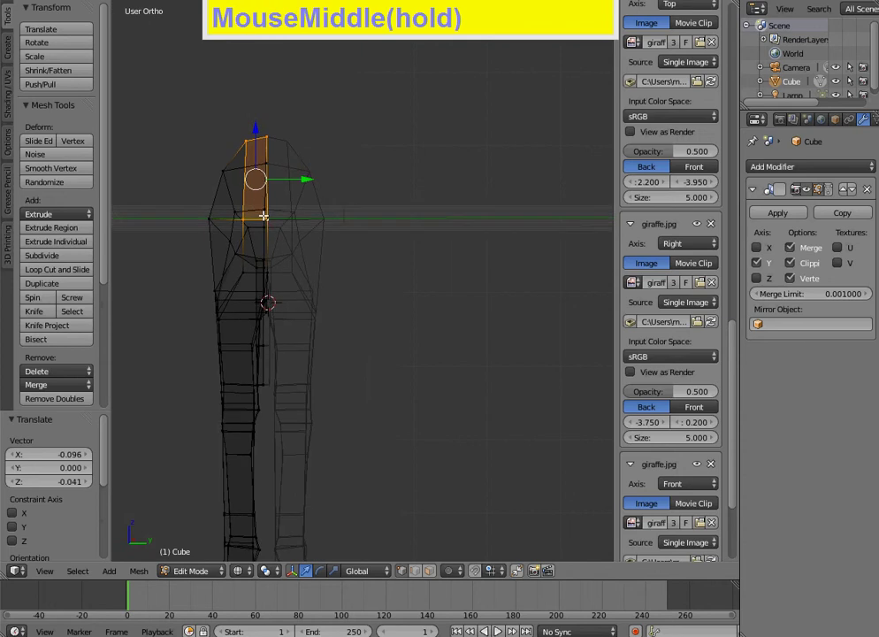
pyautogui.press('KP_3')
pyautogui.scroll(3, 225, 181)
pyautogui.keyDown('shift'); pyautogui.moveTo(225, 182); pyautogui.dragTo(289, 282, button='middle'); pyautogui.keyUp('shift')
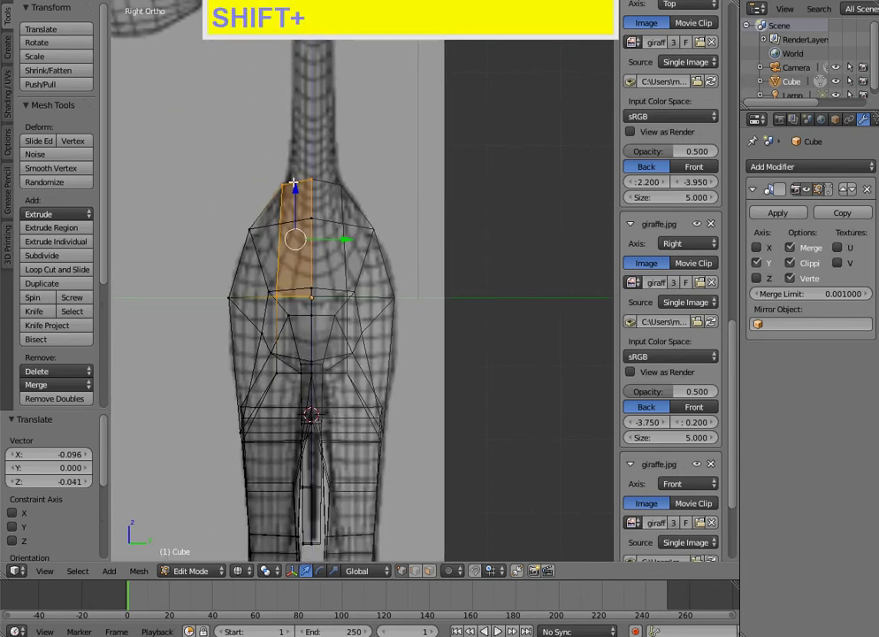
pyautogui.press('KP_1')
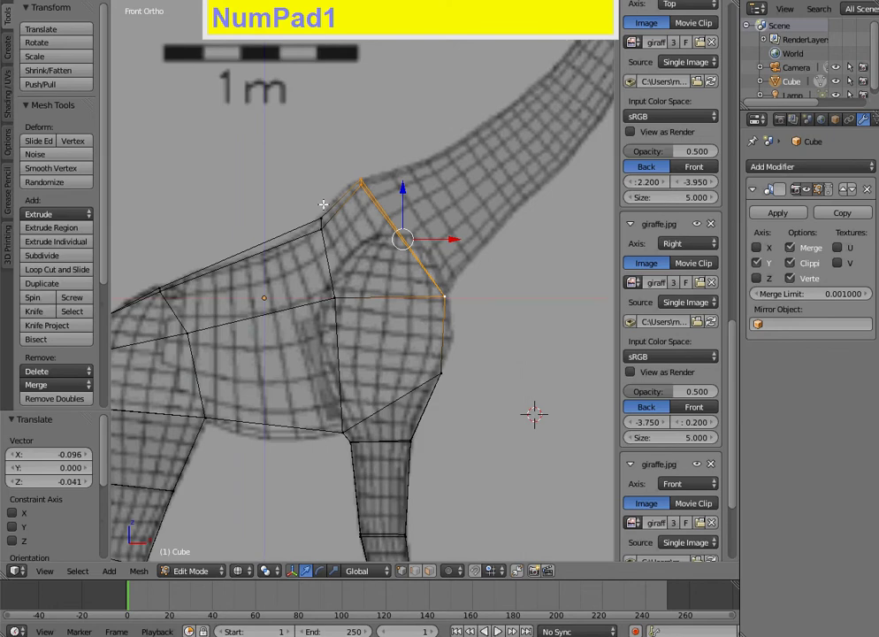
pyautogui.press('KP_3')
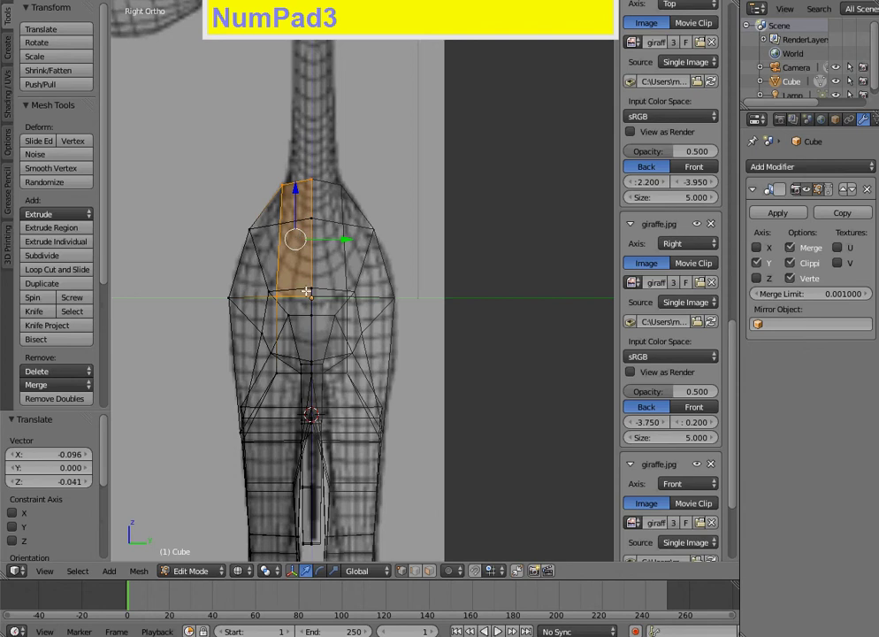
# Step: Move the upper front face's lower outer vertex -0.026 in Y and 0.125 in Z, and its lower centre vertex -0.066 in Z
pyautogui.rightClick(277, 297)
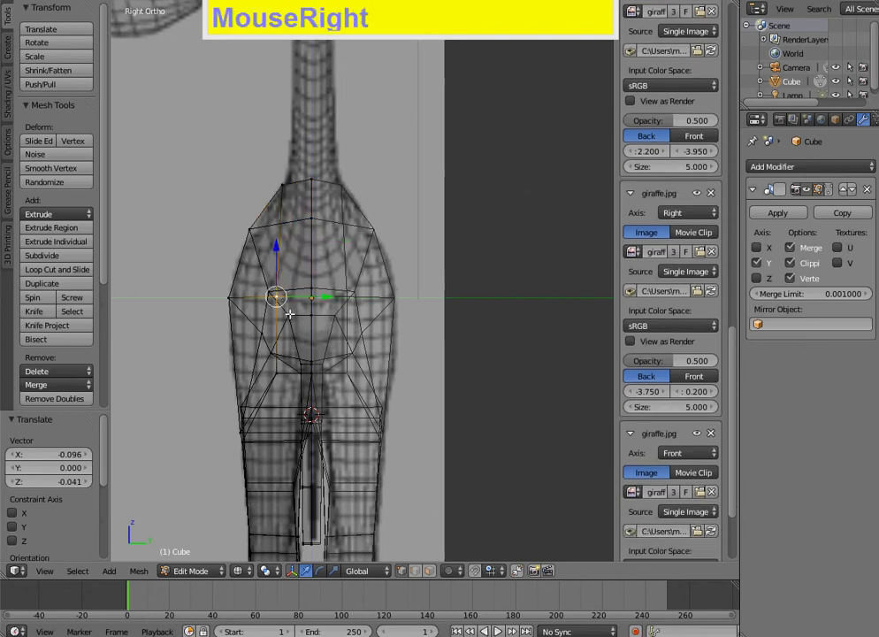
pyautogui.press('g')
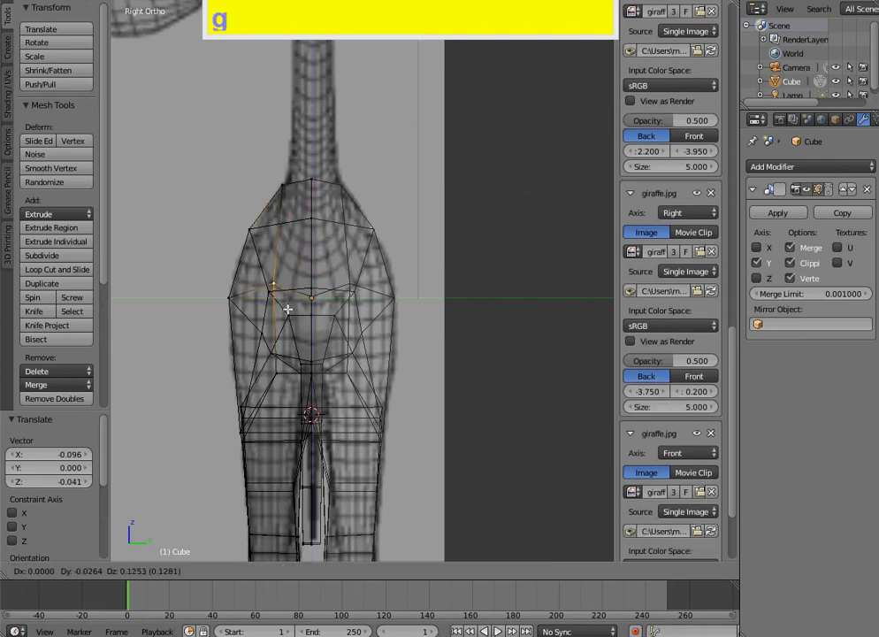
pyautogui.click(287, 308)
pyautogui.press('z')
pyautogui.rightClick(311, 298)
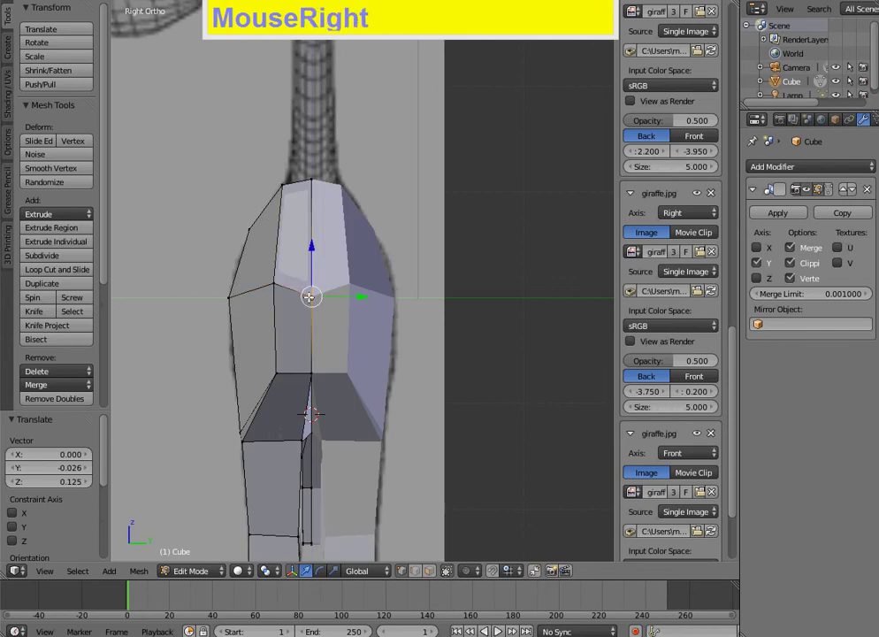
pyautogui.press('z')
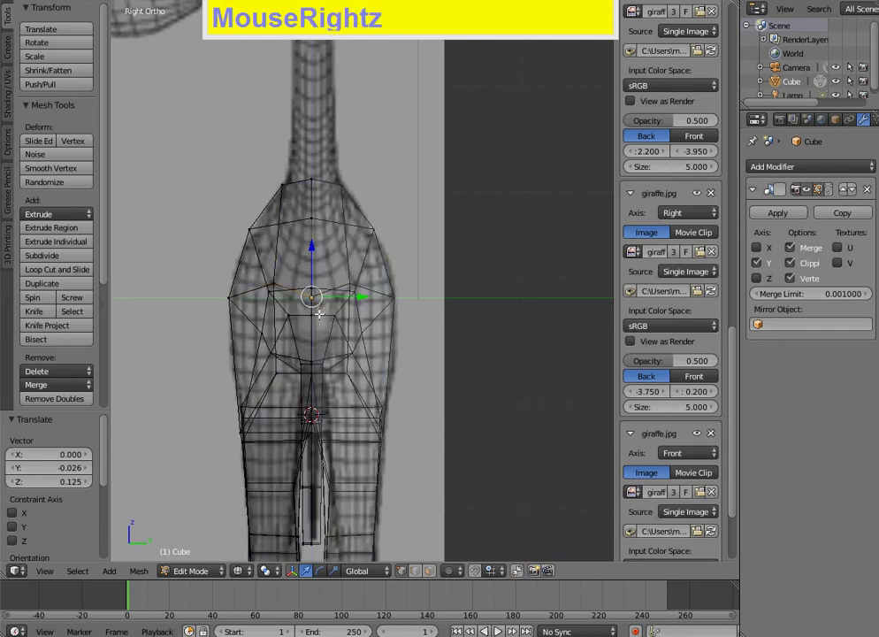
pyautogui.press('g')
pyautogui.click(318, 321)
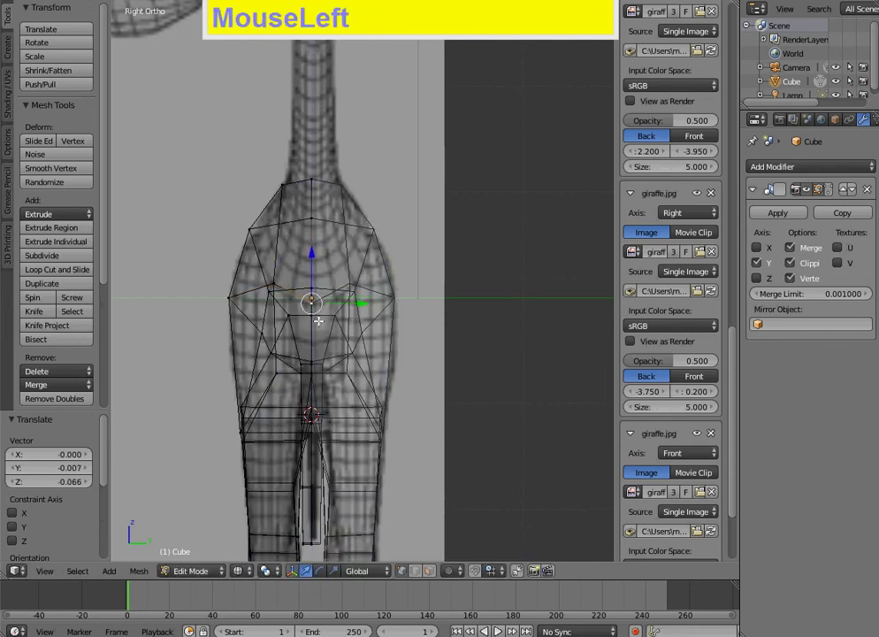
pyautogui.press('z')
# Step: Add one edge loop along the upper body through the middle of the upper front face, without sliding it
pyautogui.moveTo(261, 305)
pyautogui.mouseDown(button='middle')
pyautogui.moveTo(388, 324)
pyautogui.moveTo(346, 287)
pyautogui.mouseUp(button='middle')
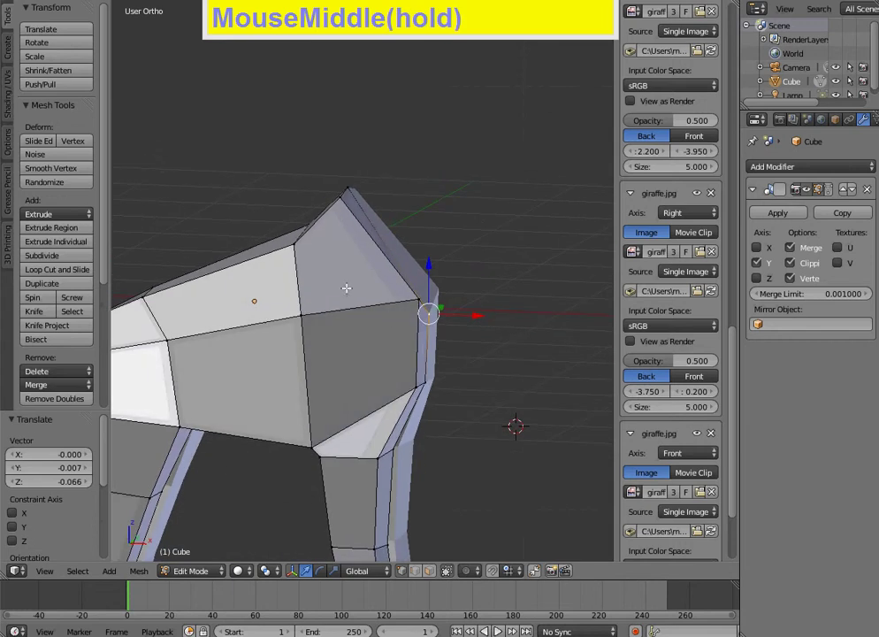
pyautogui.hotkey('ctrl', 'r')
pyautogui.click(367, 249)
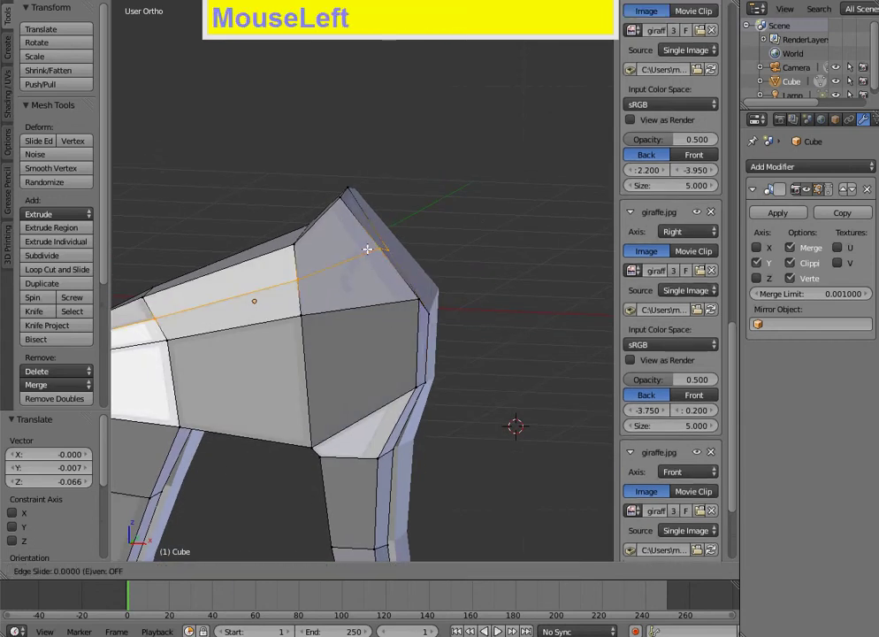
pyautogui.click(367, 249)
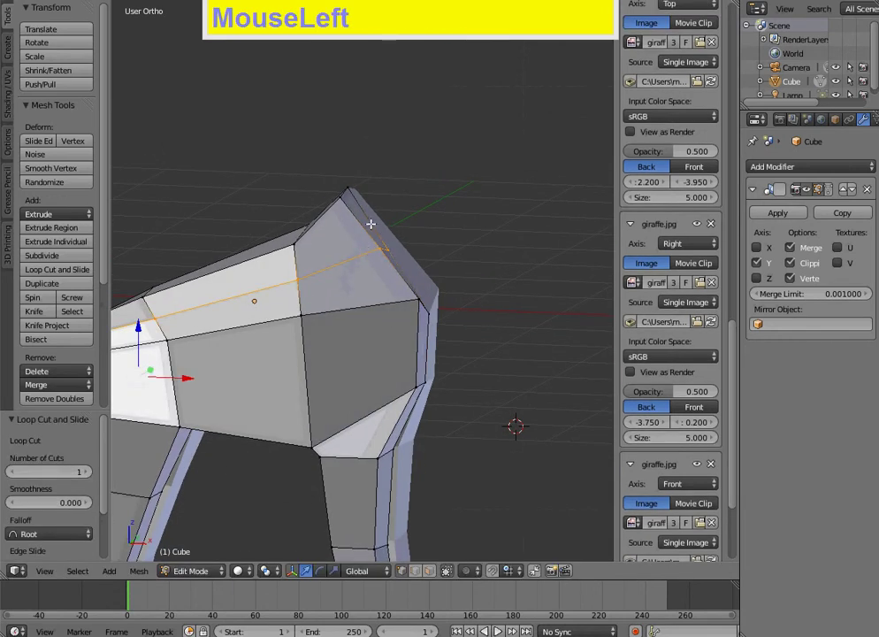
# Step: Widen the neck base by moving the new loop's outer front vertex -0.191 in Y and -0.171 in Z
pyautogui.press('KP_3')
pyautogui.rightClick(277, 232)
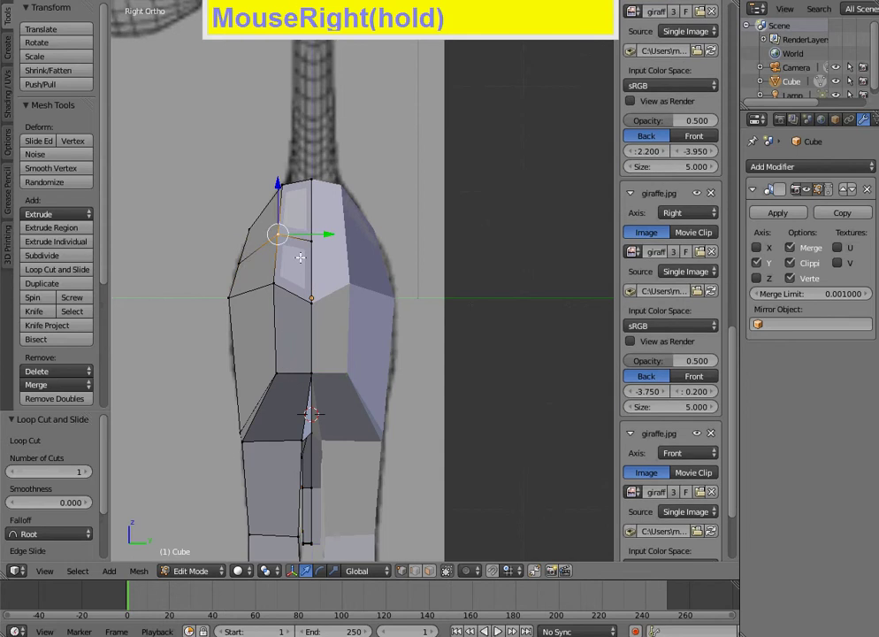
pyautogui.press('z')
pyautogui.press('g')
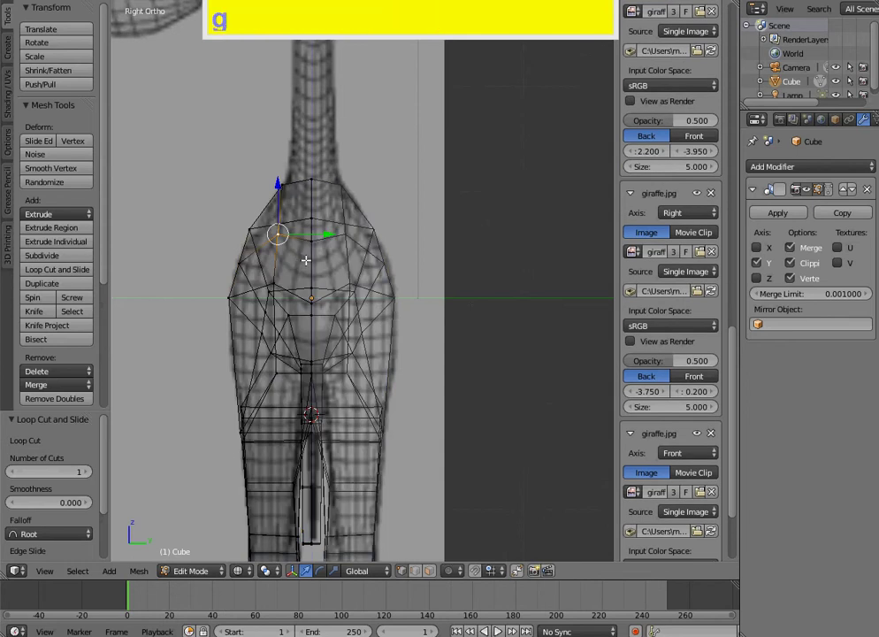
pyautogui.click(233, 275)
pyautogui.press('z')
# Step: Extrude the two upper front faces into a neck, moving them 2.571 in X and 2.175 in Z towards the head
pyautogui.moveTo(233, 275); pyautogui.dragTo(301, 288, button='middle')
pyautogui.moveTo(358, 272); pyautogui.dragTo(327, 281, button='middle')
pyautogui.keyDown('shift'); pyautogui.rightClick(339, 265); pyautogui.keyUp('shift')
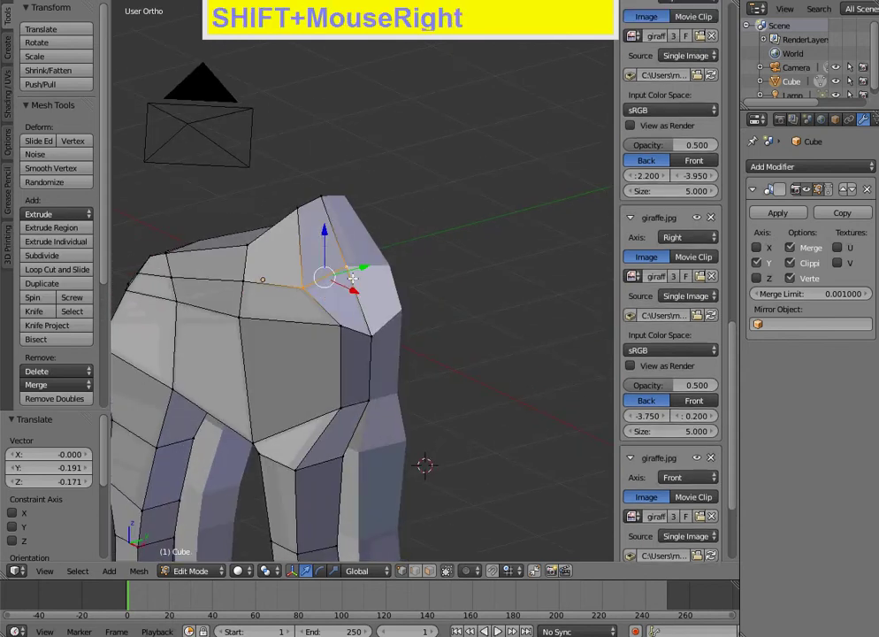
pyautogui.keyDown('shift'); pyautogui.rightClick(341, 325); pyautogui.keyUp('shift')
pyautogui.keyDown('shift'); pyautogui.rightClick(375, 326); pyautogui.keyUp('shift')
pyautogui.keyDown('shift'); pyautogui.rightClick(321, 195); pyautogui.keyUp('shift')
pyautogui.keyDown('shift'); pyautogui.rightClick(298, 208); pyautogui.keyUp('shift')
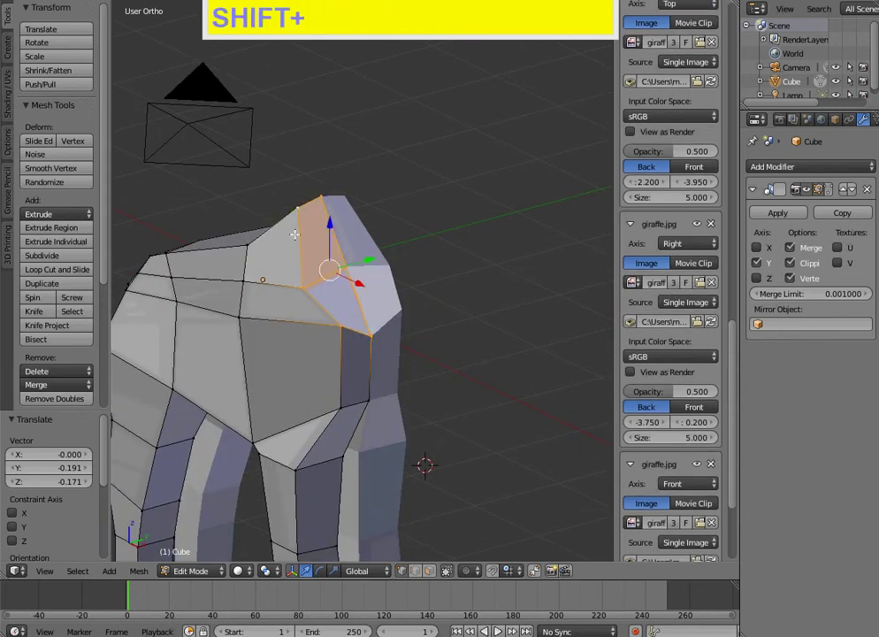
pyautogui.moveTo(258, 283); pyautogui.dragTo(210, 301, button='middle')
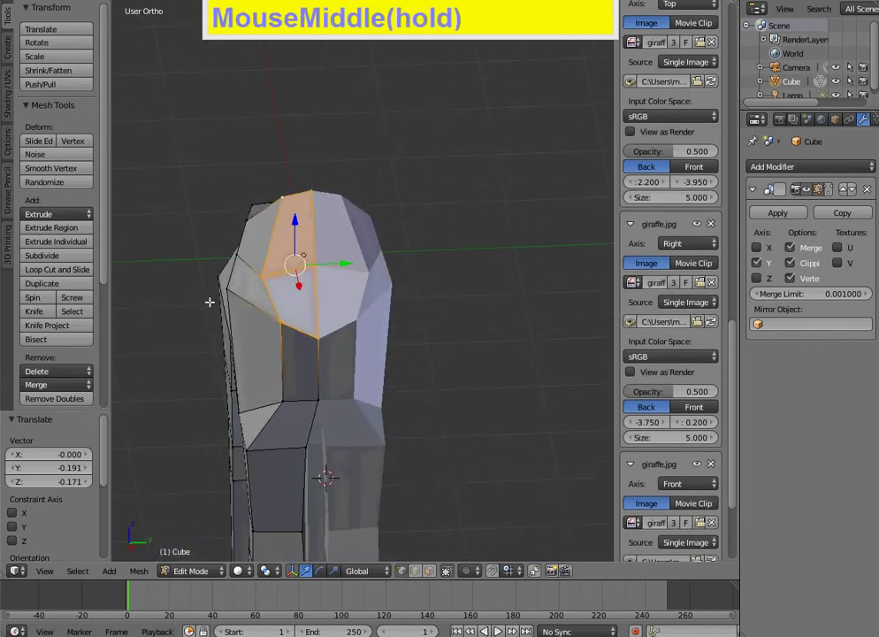
pyautogui.moveTo(251, 275); pyautogui.dragTo(288, 308, button='middle')
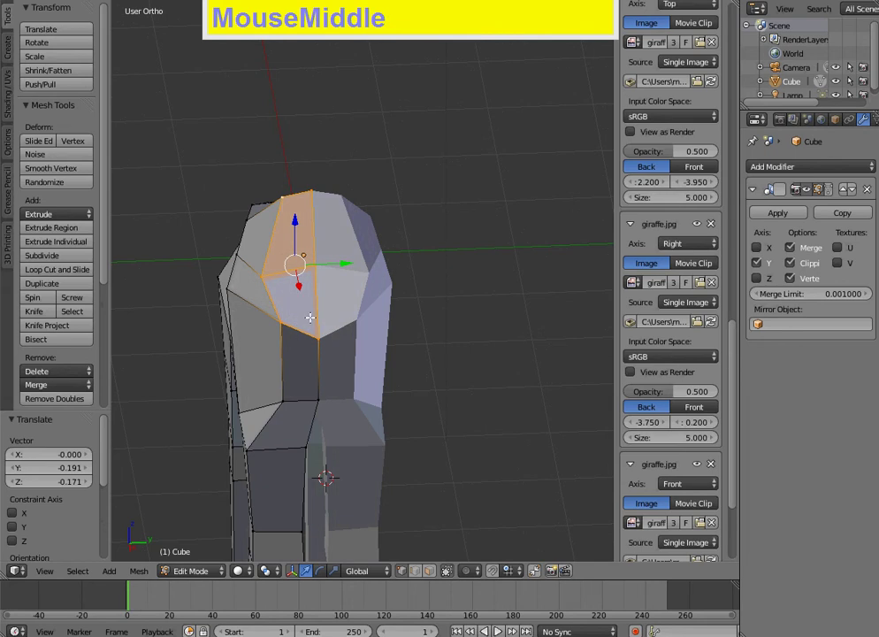
pyautogui.press('KP_1')
pyautogui.scroll(-4, 329, 295)
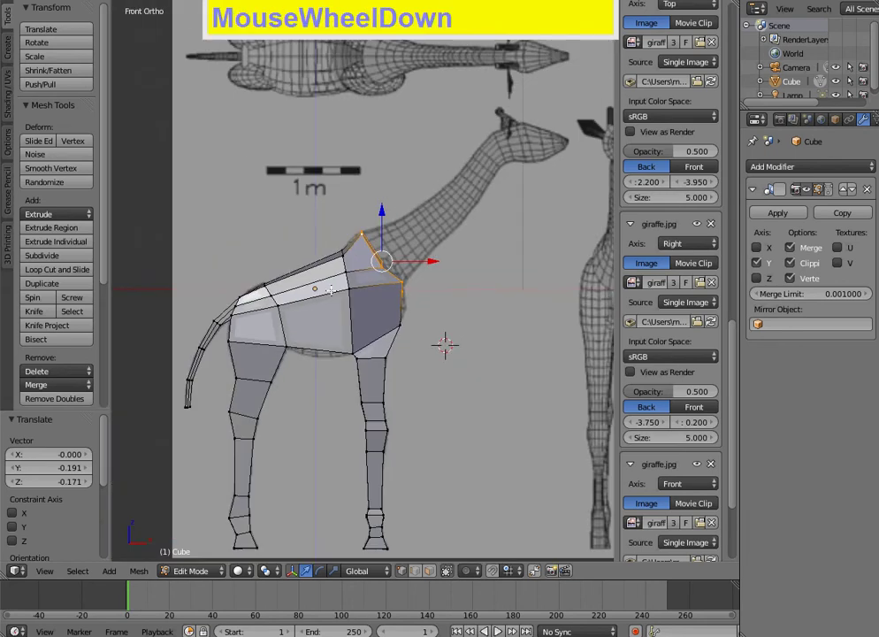
pyautogui.press('e')
pyautogui.rightClick(333, 302)
pyautogui.press('g')
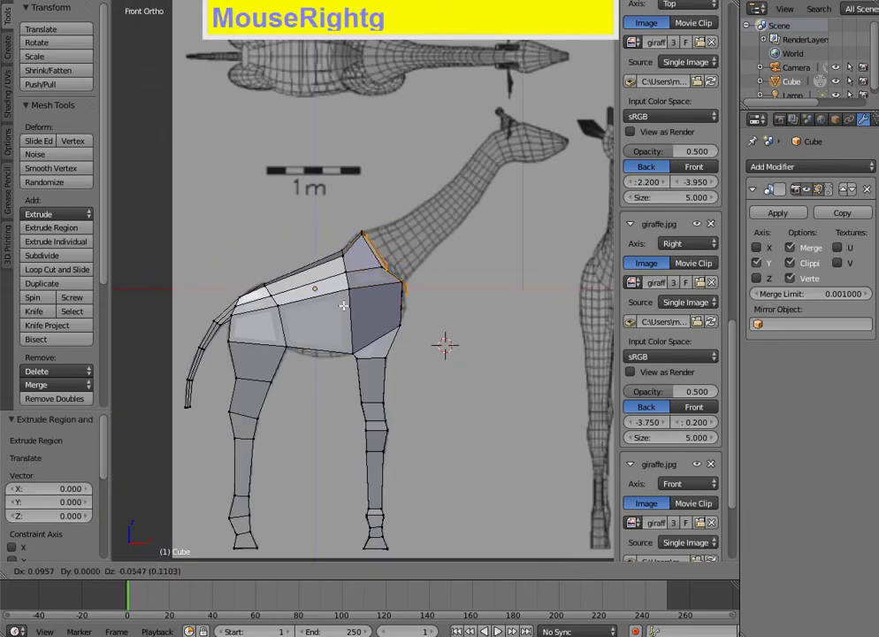
pyautogui.click(465, 192)
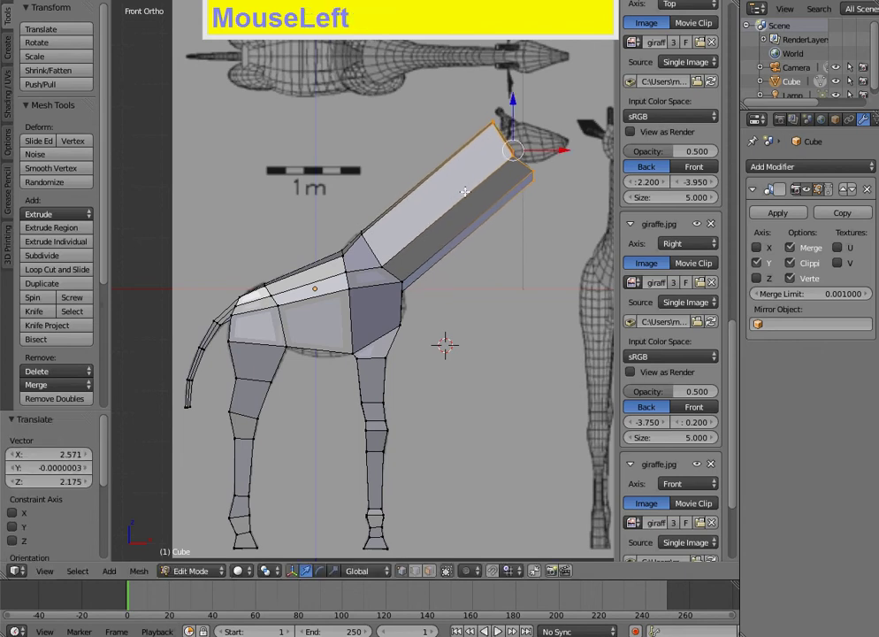
# Step: Fit the neck's end to the drawing by scaling it to 0.592, rotating it 23.369 degrees and moving it -0.246 in X
pyautogui.press('s')
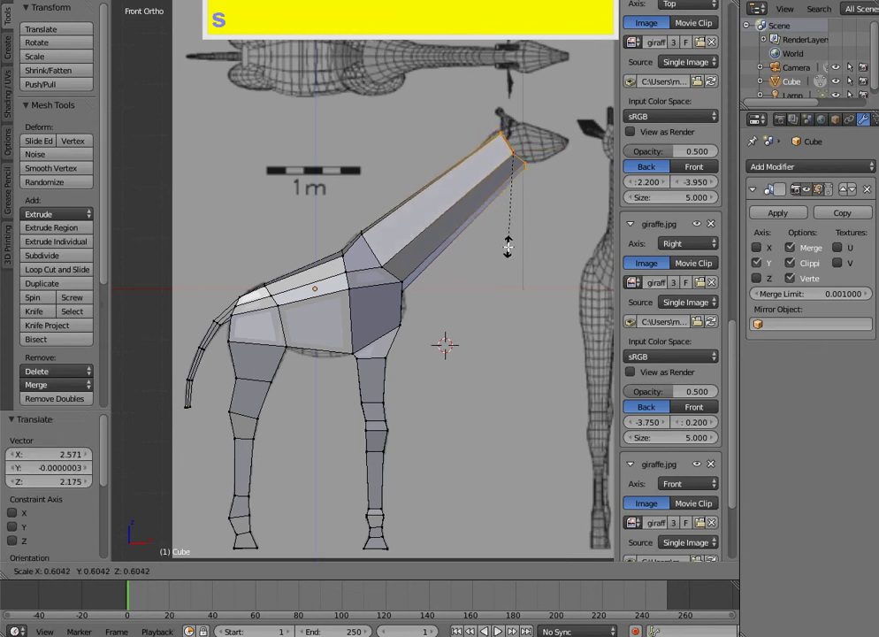
pyautogui.click(506, 247)
pyautogui.press('z')
pyautogui.press('r')
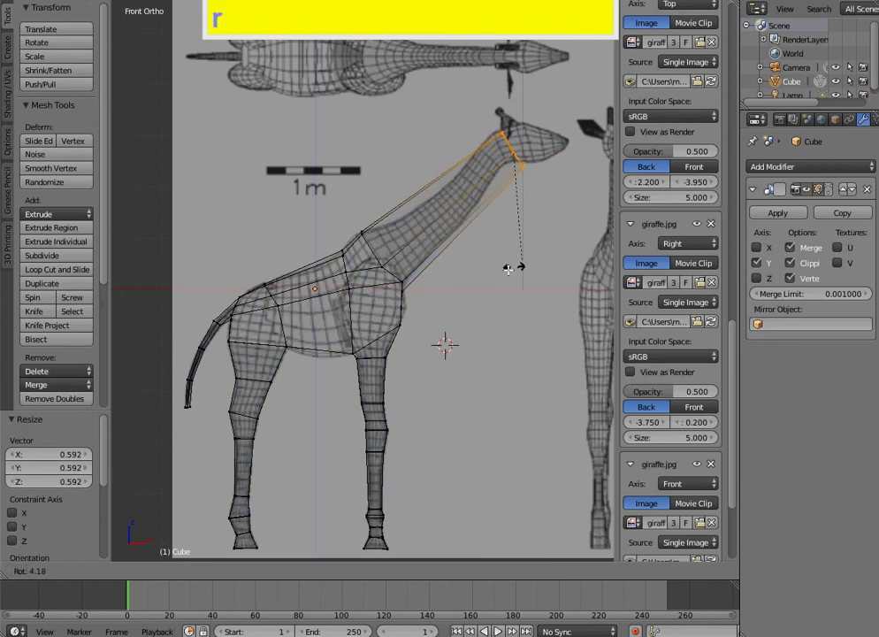
pyautogui.click(478, 277)
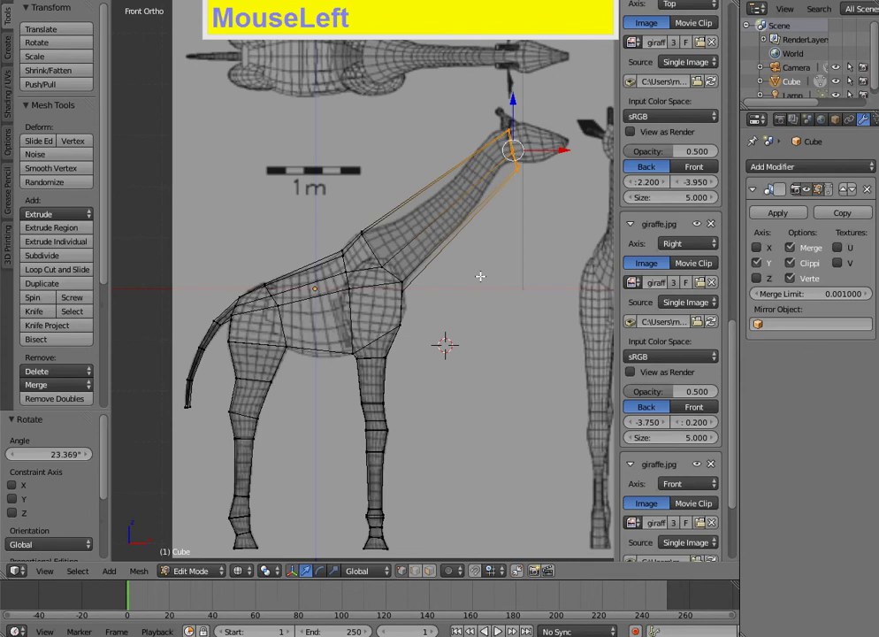
pyautogui.press('g')
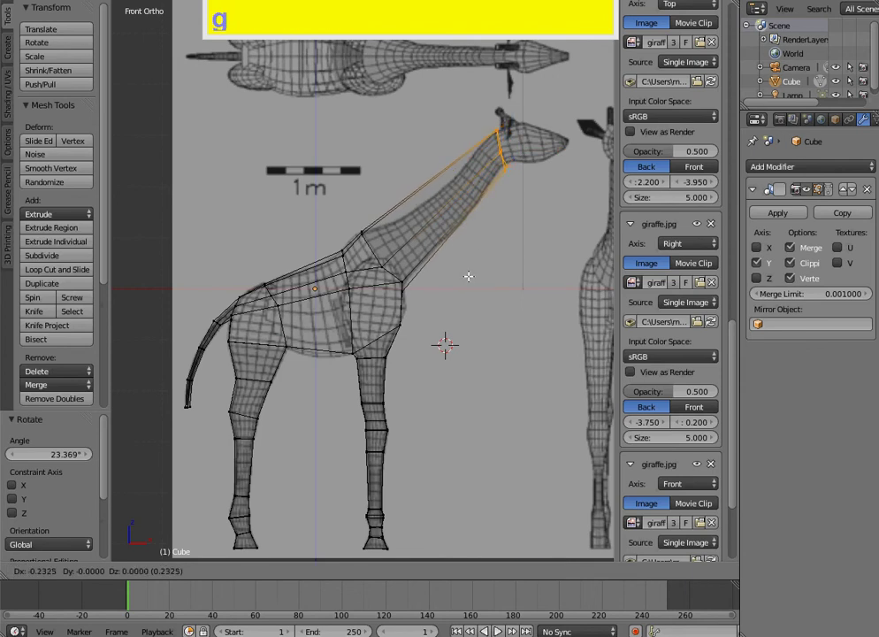
pyautogui.click(467, 276)
# Step: Move the neck end's top vertices -0.055 in X and -0.060 in Z, and its middle vertex 0.018 in X and 0.041 in Z
pyautogui.scroll(2, 512, 177)
pyautogui.keyDown('shift'); pyautogui.moveTo(512, 177); pyautogui.dragTo(323, 379, button='middle'); pyautogui.keyUp('shift')
pyautogui.scroll(3, 324, 378)
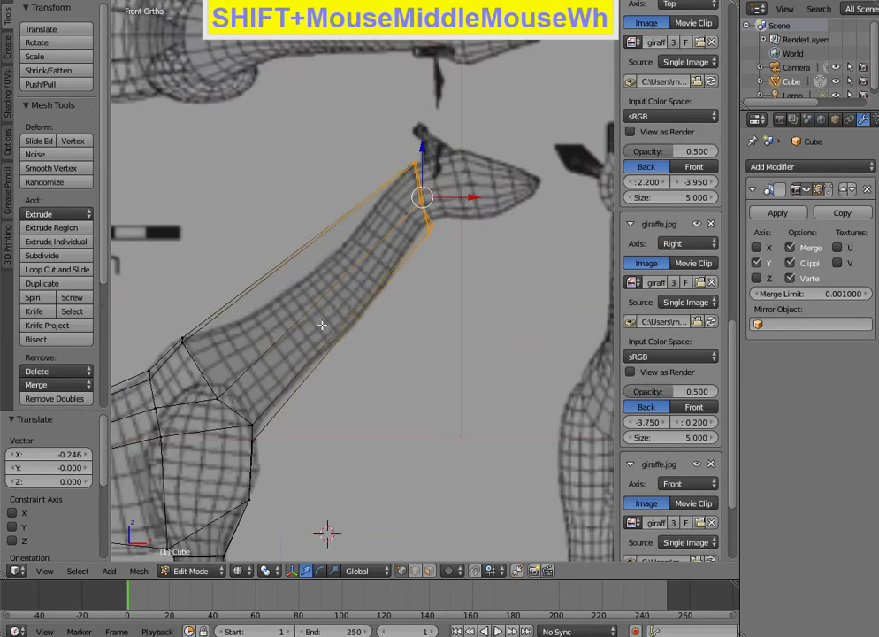
pyautogui.scroll(1, 412, 221)
pyautogui.keyDown('shift'); pyautogui.rightClick(407, 111); pyautogui.keyUp('shift')
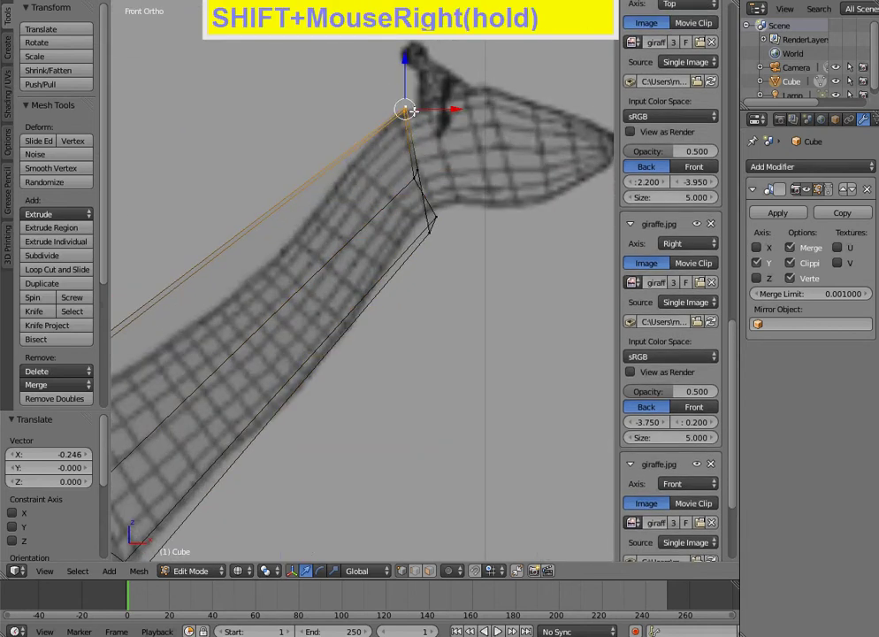
pyautogui.press('g')
pyautogui.click(398, 137)
pyautogui.rightClick(419, 198)
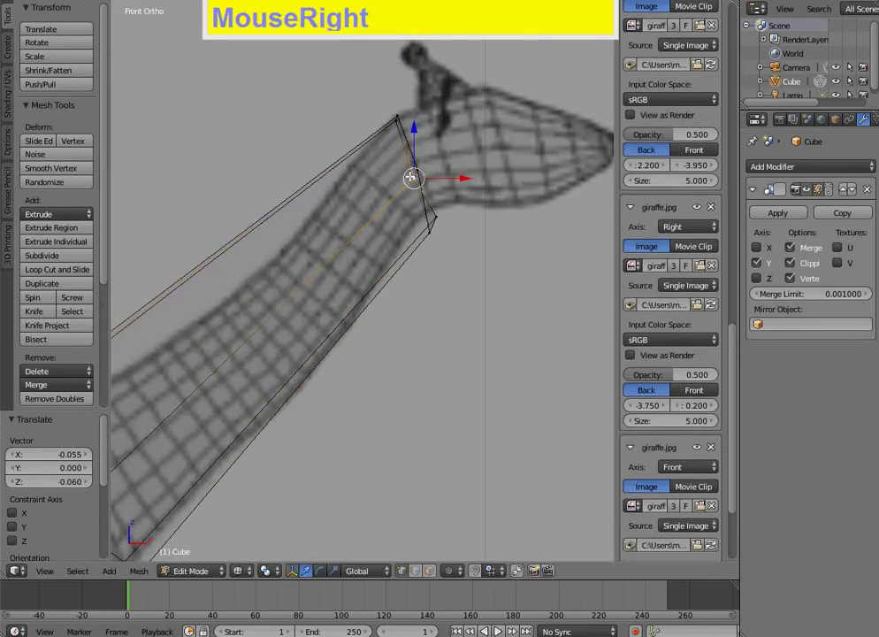
pyautogui.press('g')
pyautogui.click(419, 193)
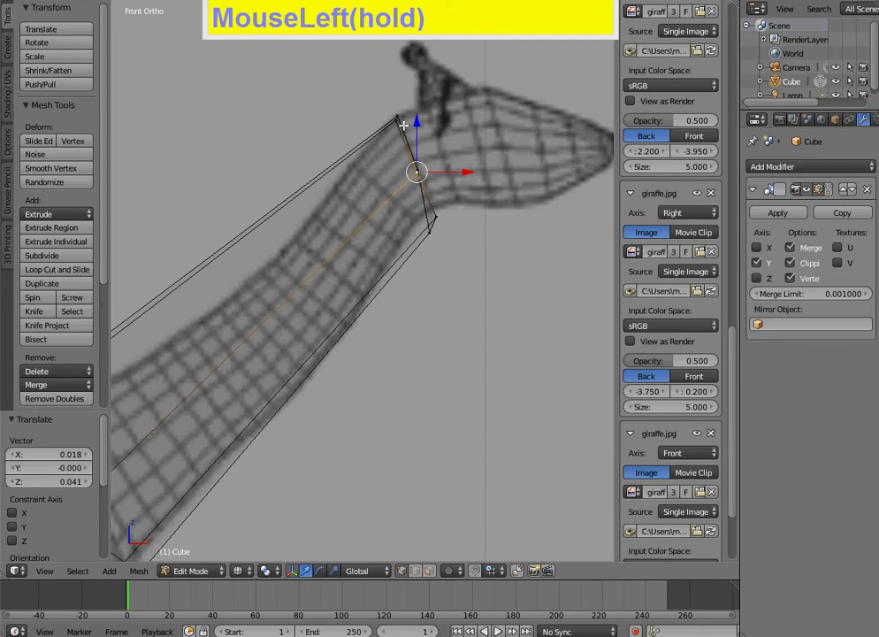
# Step: Align the neck end's two bottom vertices with the throat, moving one 0.018 in X, 0.169 in Z and the other -0.032 in X, 0.064 in Z
pyautogui.moveTo(428, 212); pyautogui.dragTo(430, 239)
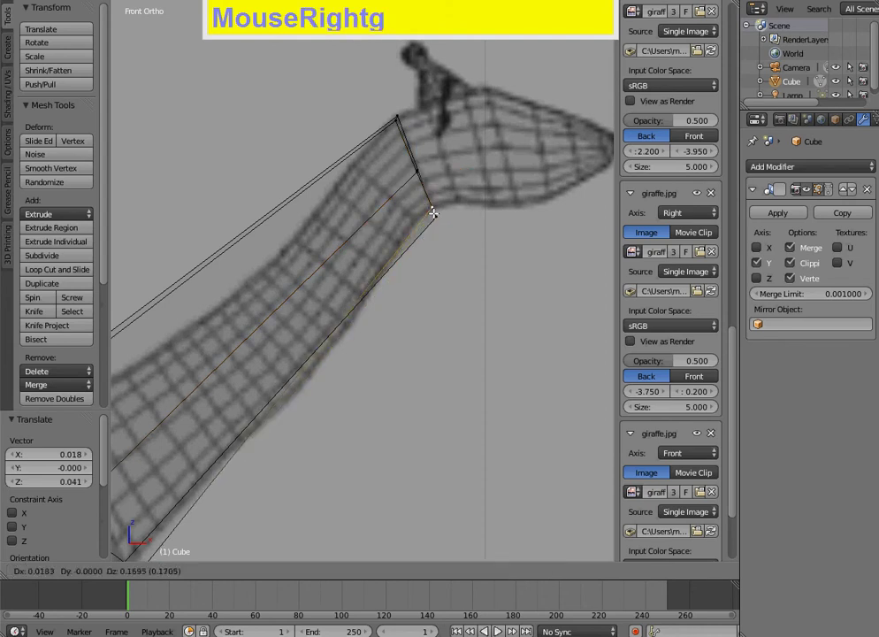
pyautogui.click(432, 212)
pyautogui.rightClick(441, 227)
pyautogui.press('g')
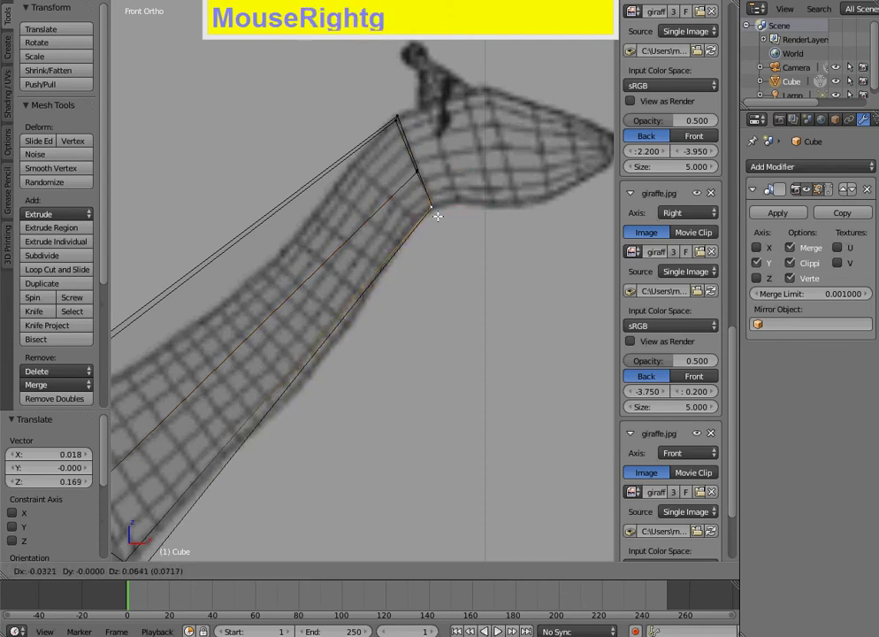
pyautogui.click(434, 210)
# Step: Lower the neck end's bottom vertices in Z, moving the first by -0.084 and the adjusted underside selection by -0.038
pyautogui.scroll(-5, 434, 210)
pyautogui.press('z')
pyautogui.moveTo(318, 466)
pyautogui.mouseDown(button='middle')
pyautogui.moveTo(284, 260)
pyautogui.moveTo(313, 307)
pyautogui.moveTo(340, 283)
pyautogui.moveTo(333, 265)
pyautogui.moveTo(372, 260)
pyautogui.mouseUp(button='middle')
pyautogui.scroll(3, 332, 265)
pyautogui.rightClick(361, 255)
pyautogui.click(371, 258)
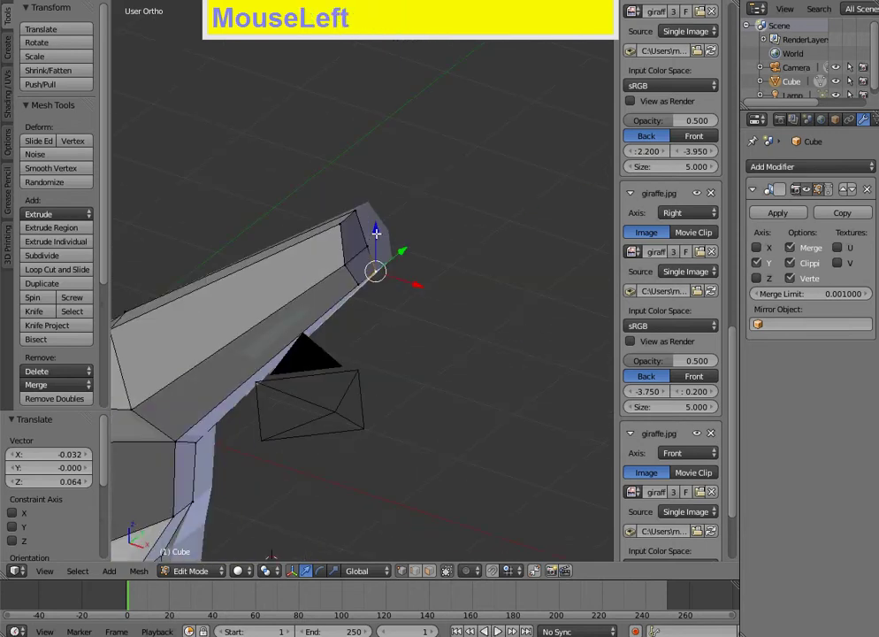
pyautogui.keyDown('shift'); pyautogui.rightClick(362, 279); pyautogui.keyUp('shift')
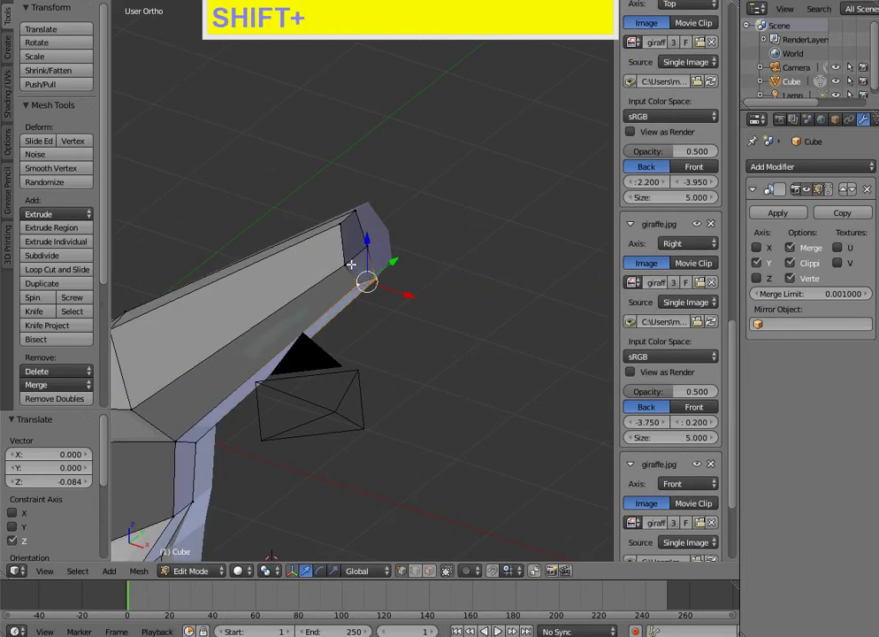
pyautogui.keyDown('shift'); pyautogui.rightClick(354, 262); pyautogui.keyUp('shift')
pyautogui.moveTo(360, 235); pyautogui.dragTo(373, 278)
pyautogui.rightClick(373, 278)
pyautogui.moveTo(375, 234); pyautogui.dragTo(375, 240)
# Step: Lower the two vertices at the front base of the neck by 0.047 in Z
pyautogui.moveTo(289, 252); pyautogui.dragTo(202, 260, button='middle')
pyautogui.rightClick(212, 478)
pyautogui.keyDown('shift'); pyautogui.rightClick(186, 465); pyautogui.keyUp('shift')
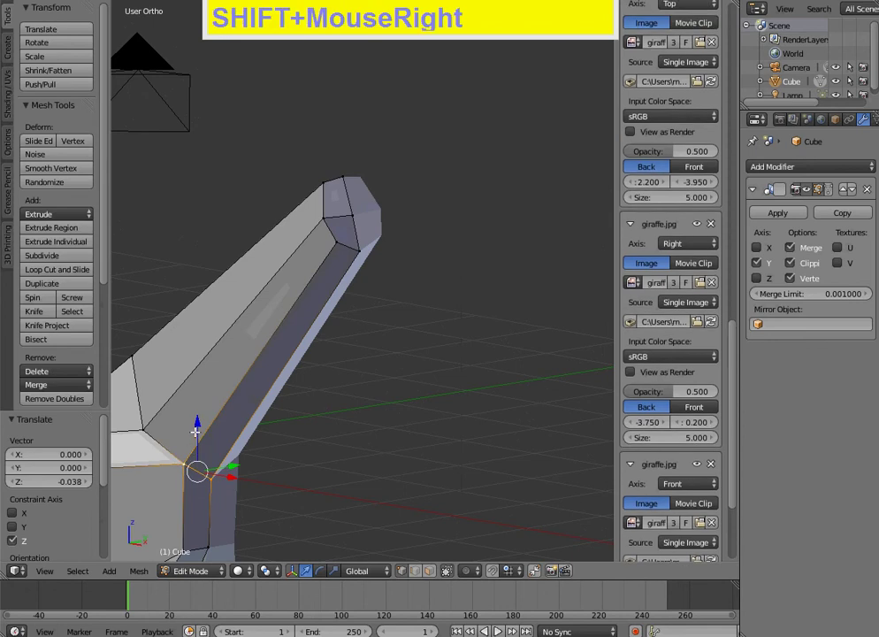
pyautogui.moveTo(197, 429); pyautogui.dragTo(196, 438)
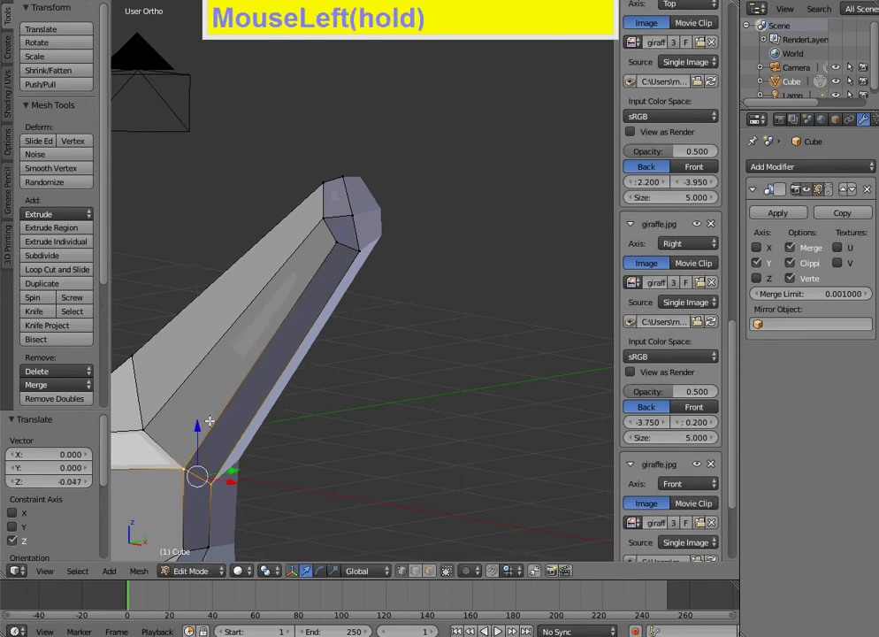
pyautogui.scroll(-3, 346, 404)
pyautogui.moveTo(346, 404)
pyautogui.mouseDown(button='middle')
pyautogui.moveTo(427, 446)
pyautogui.moveTo(416, 414)
pyautogui.moveTo(337, 418)
pyautogui.mouseUp(button='middle')
pyautogui.scroll(-3, 274, 408)
pyautogui.moveTo(274, 409); pyautogui.dragTo(260, 382, button='middle')
# Step: In front wireframe view, move the neck end's lower top vertex 0.013 in X and 0.031 in Z onto its neighbour
pyautogui.press('KP_1')
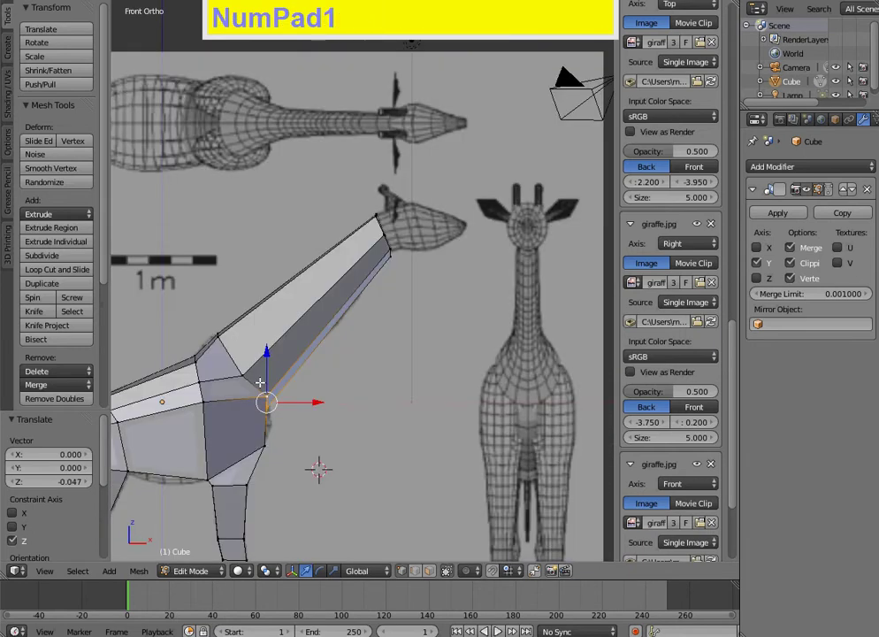
pyautogui.scroll(5, 256, 379)
pyautogui.press('space')
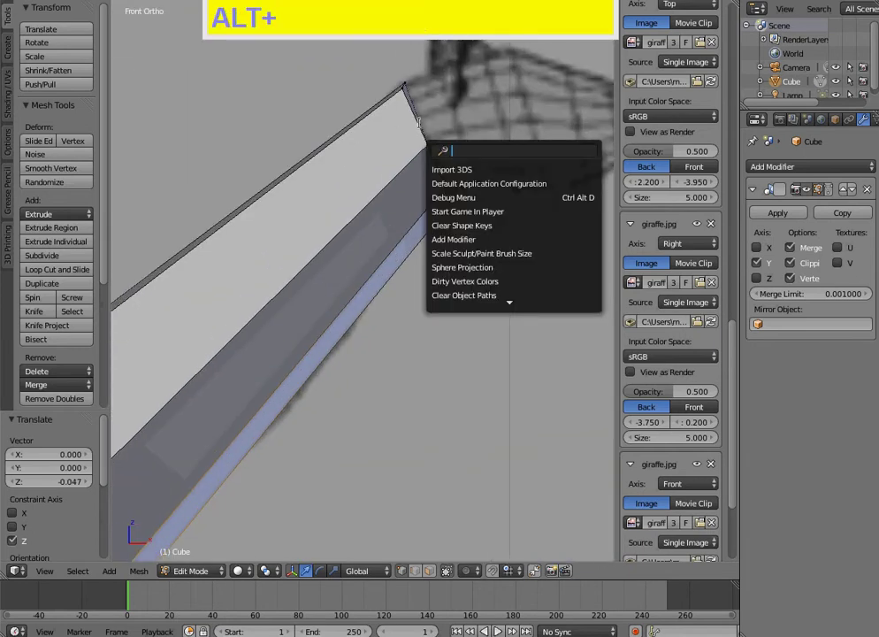
pyautogui.keyDown('alt'); pyautogui.rightClick(416, 124); pyautogui.keyUp('alt')
pyautogui.press('z')
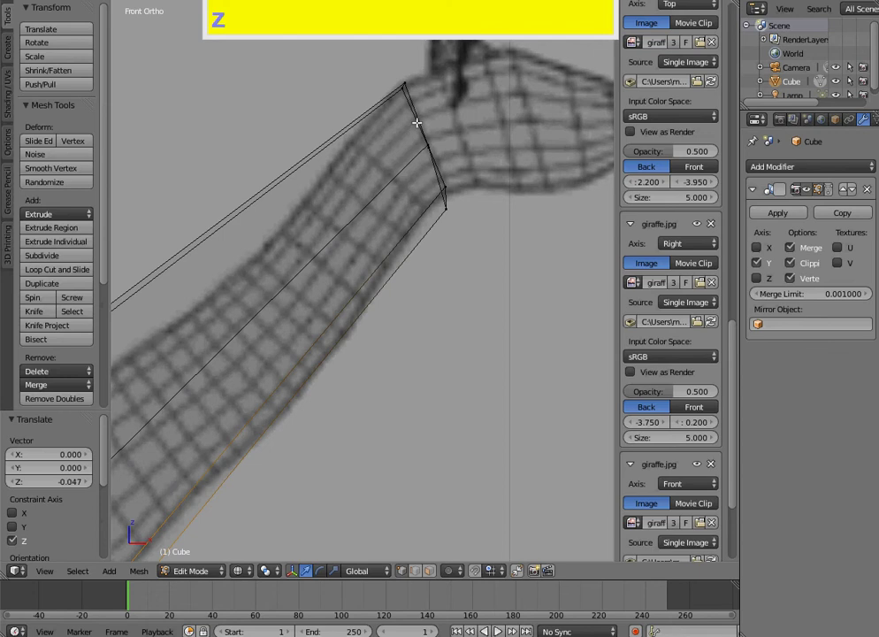
pyautogui.rightClick(402, 89)
pyautogui.keyDown('ctrl'); pyautogui.click(415, 82); pyautogui.keyUp('ctrl')
pyautogui.moveTo(416, 83)
pyautogui.keyDown('ctrl'); pyautogui.mouseDown()
pyautogui.moveTo(453, 319)
pyautogui.moveTo(460, 210)
pyautogui.mouseUp(); pyautogui.keyUp('ctrl')
pyautogui.keyDown('shift'); pyautogui.moveTo(461, 210); pyautogui.dragTo(408, 275, button='middle'); pyautogui.keyUp('shift')
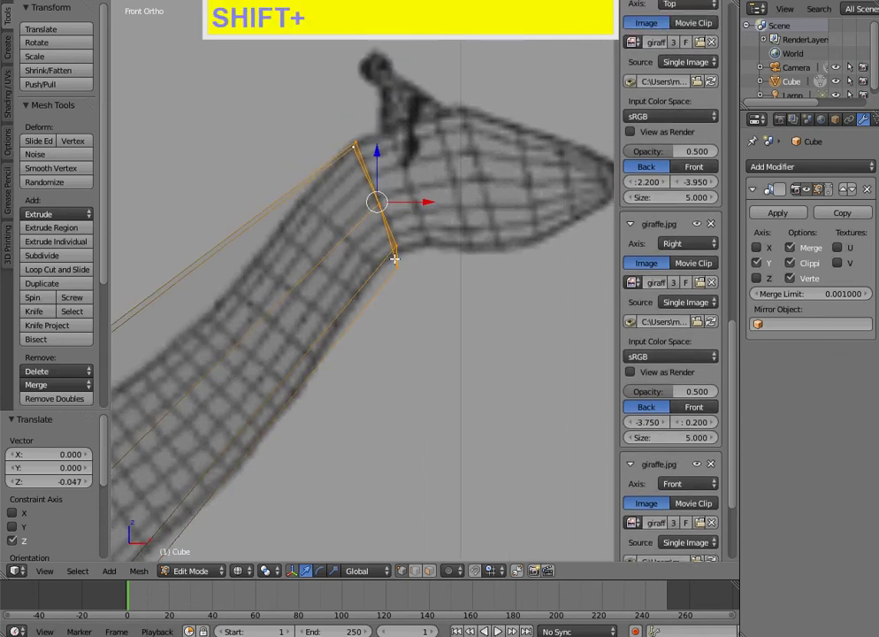
pyautogui.rightClick(361, 186)
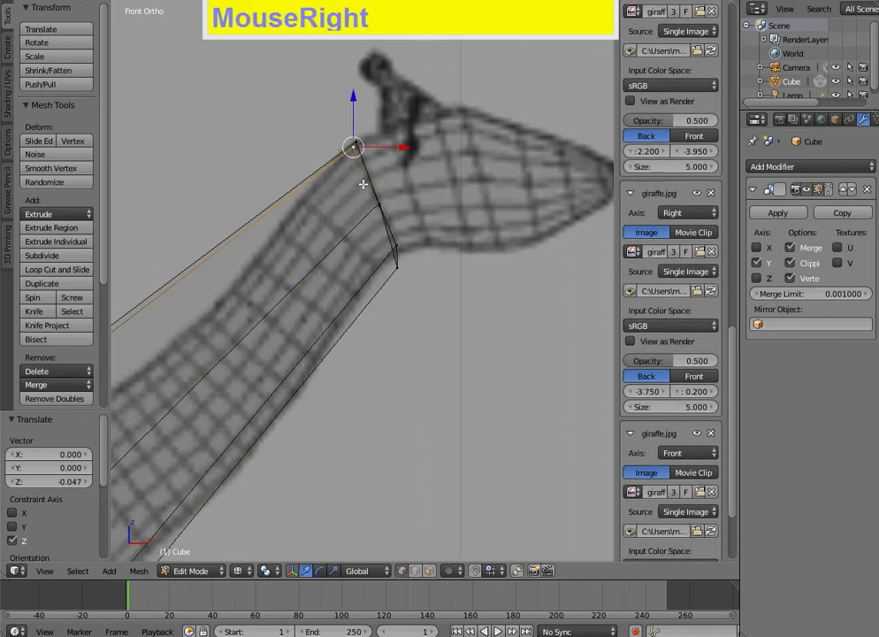
pyautogui.press('g')
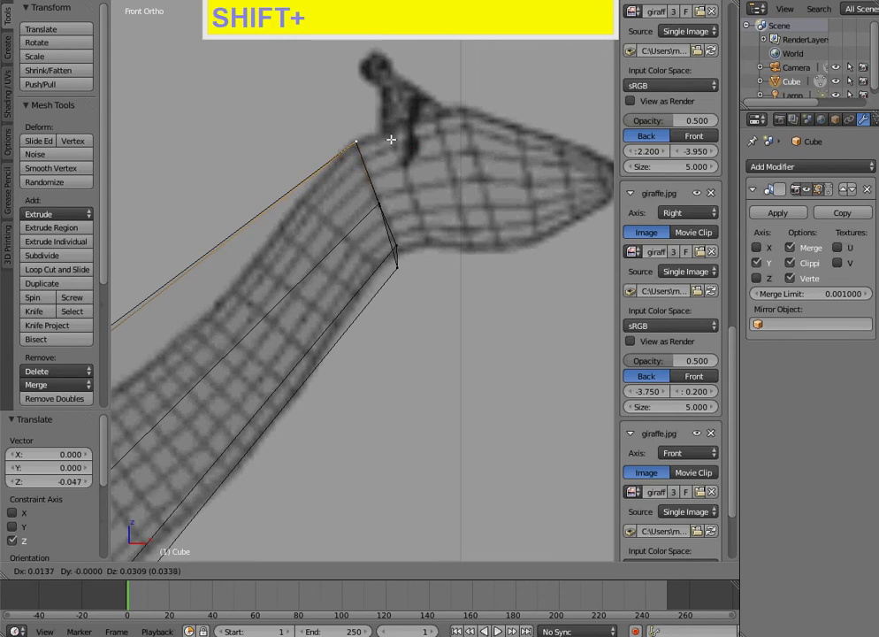
pyautogui.click(391, 139)
# Step: Move the neck end's lowest vertex -0.002 in X and 0.115 in Z, and a middle vertex 0.007 in X and -0.018 in Z
pyautogui.rightClick(395, 252)
pyautogui.press('g')
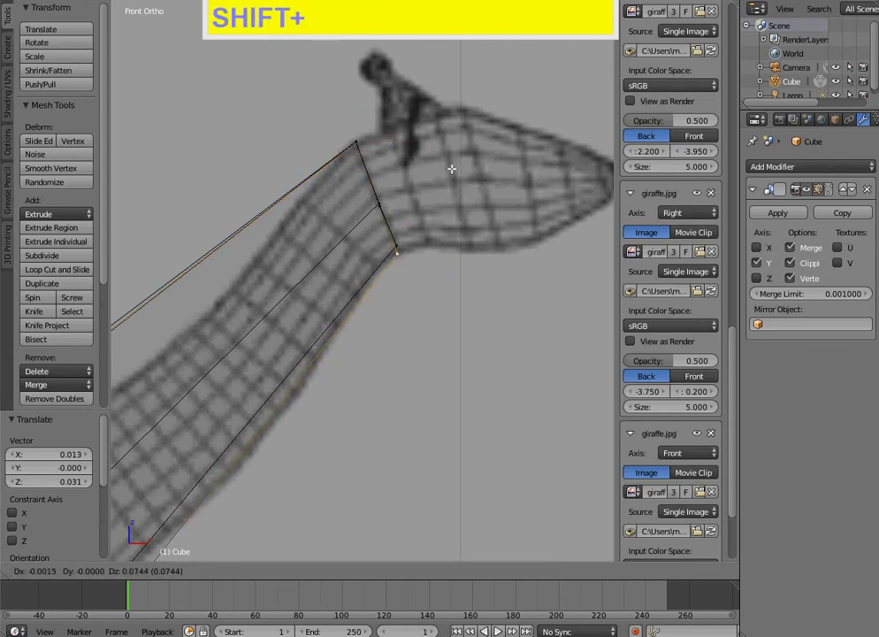
pyautogui.click(451, 106)
pyautogui.rightClick(381, 207)
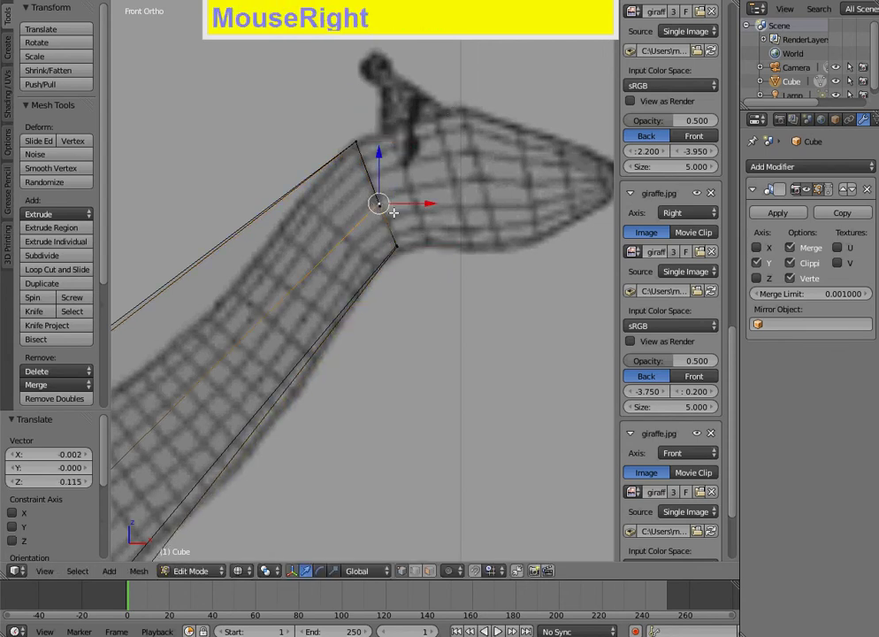
pyautogui.press('g')
pyautogui.click(413, 259)
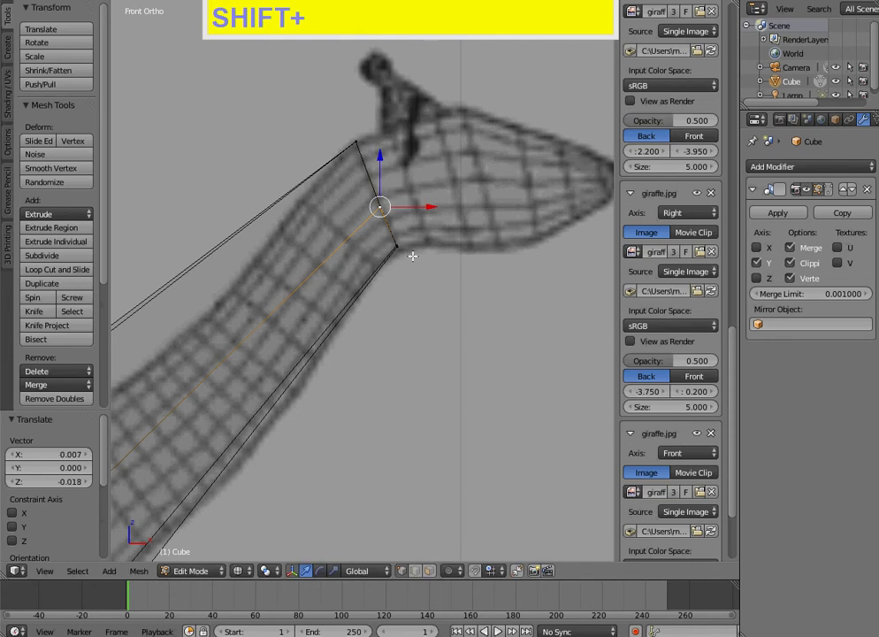
# Step: Extrude the neck end 0.176 in X and 0.042 in Z as the first head section, and lower its bottom vertices to the jaw outline
pyautogui.rightClick(370, 162)
pyautogui.moveTo(302, 111)
pyautogui.keyDown('ctrl'); pyautogui.mouseDown()
pyautogui.moveTo(402, 150)
pyautogui.moveTo(344, 240)
pyautogui.mouseUp(); pyautogui.keyUp('ctrl')
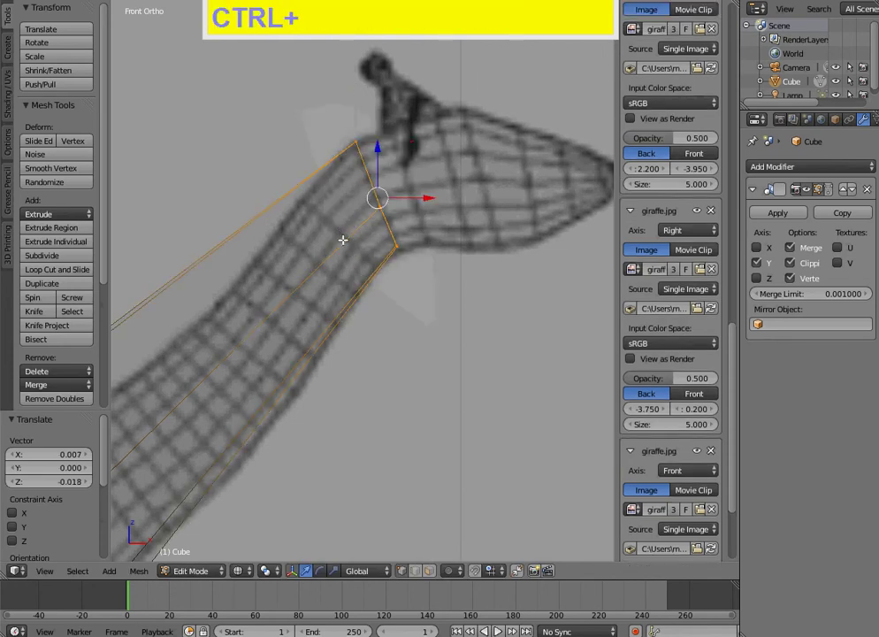
pyautogui.rightClick(357, 241)
pyautogui.press('e')
pyautogui.rightClick(357, 241)
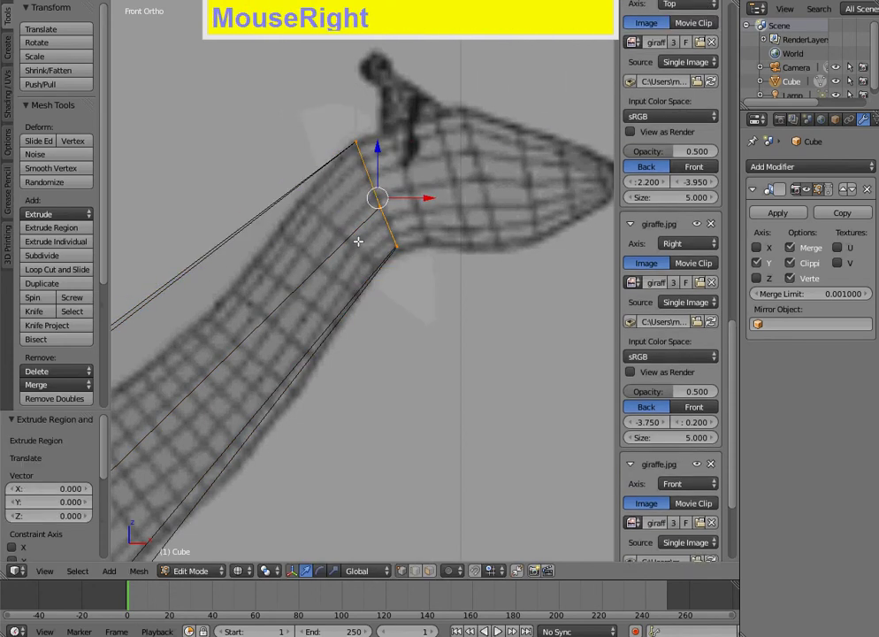
pyautogui.press('g')
pyautogui.click(388, 235)
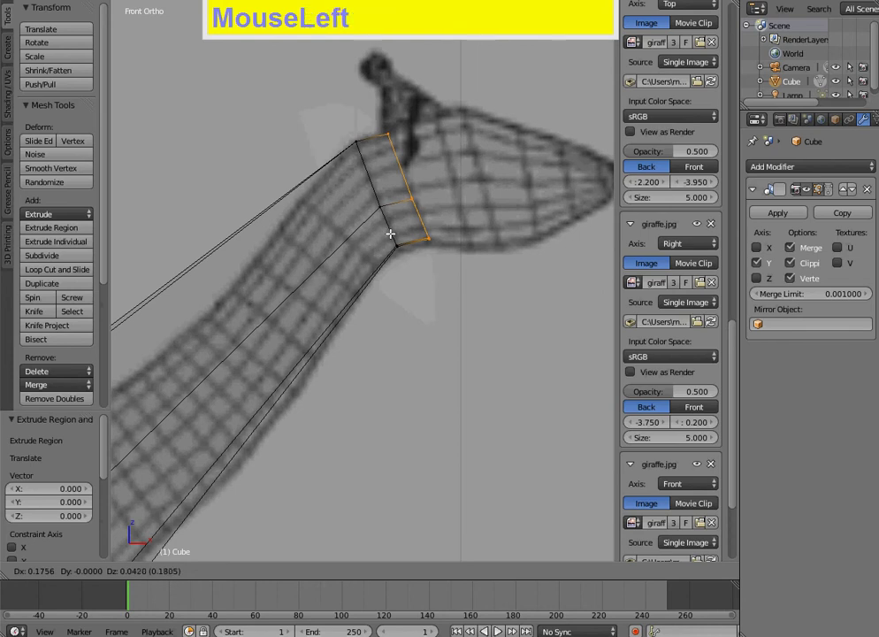
pyautogui.keyDown('ctrl'); pyautogui.moveTo(437, 271); pyautogui.dragTo(412, 252); pyautogui.keyUp('ctrl')
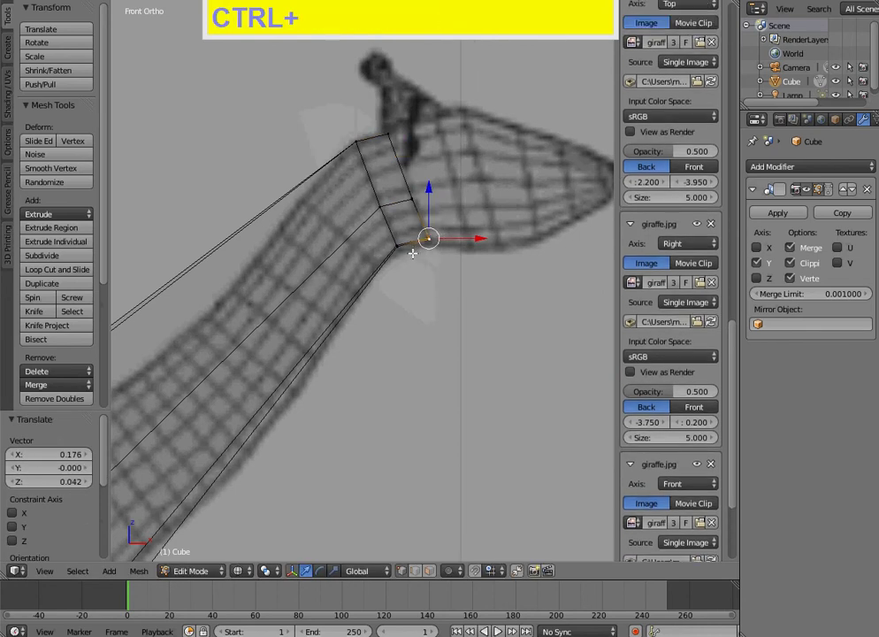
pyautogui.press('g')
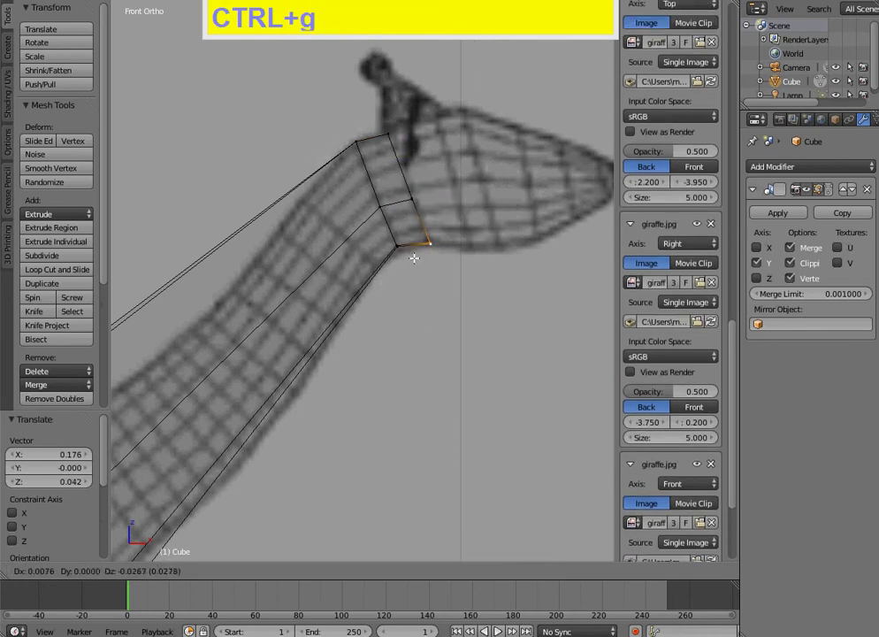
pyautogui.click(414, 259)
# Step: Extrude the first head section's front loop into a second section, moving it 0.244 in X and 0.099 in Z
pyautogui.moveTo(428, 212)
pyautogui.keyDown('ctrl'); pyautogui.mouseDown()
pyautogui.moveTo(383, 114)
pyautogui.moveTo(406, 254)
pyautogui.moveTo(428, 288)
pyautogui.mouseUp(); pyautogui.keyUp('ctrl')
pyautogui.keyDown('ctrl'); pyautogui.rightClick(426, 279); pyautogui.keyUp('ctrl')
pyautogui.press('g')
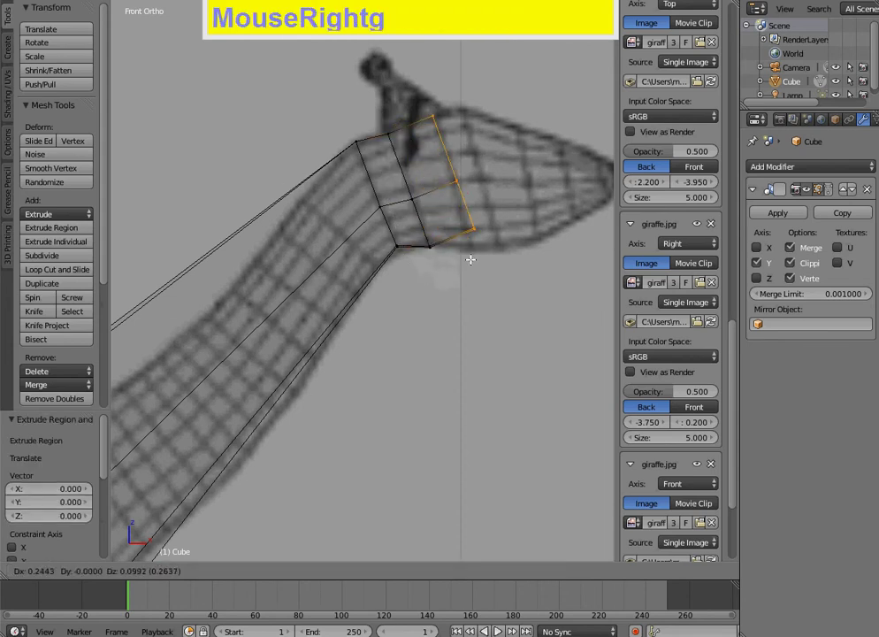
pyautogui.click(475, 254)
# Step: Move the second section's bottom and middle vertices -0.027 in X, -0.107 in Z, and its middle vertices alone 0.015 in X, 0.084 in Z
pyautogui.rightClick(482, 250)
pyautogui.keyDown('ctrl'); pyautogui.click(475, 232); pyautogui.keyUp('ctrl')
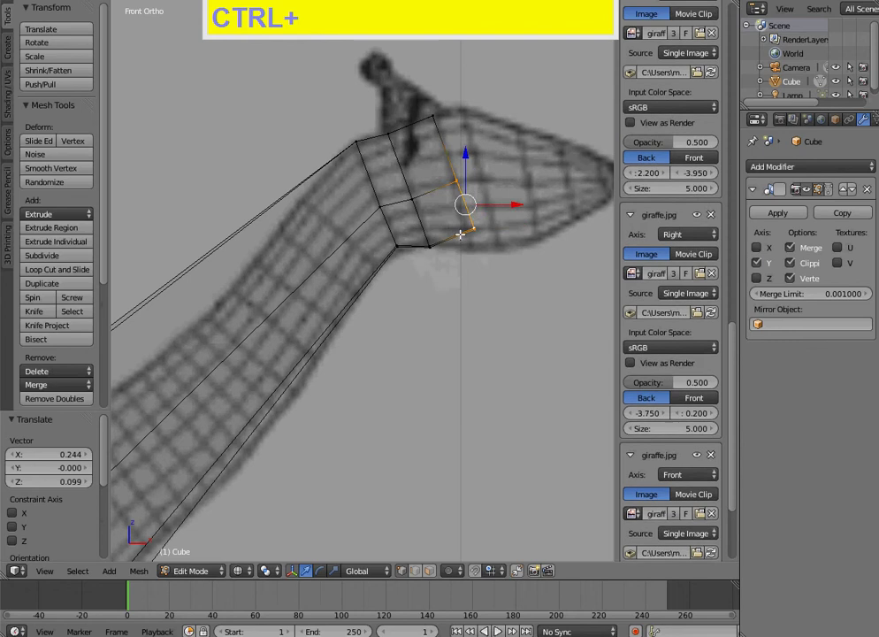
pyautogui.press('g')
pyautogui.click(473, 202)
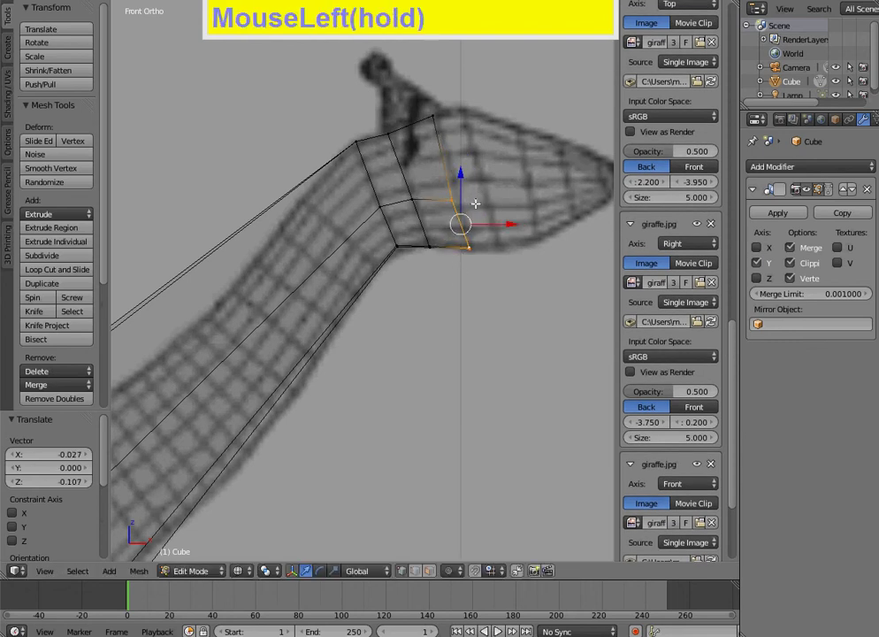
pyautogui.hotkey('ctrl', 'space')
pyautogui.press('g')
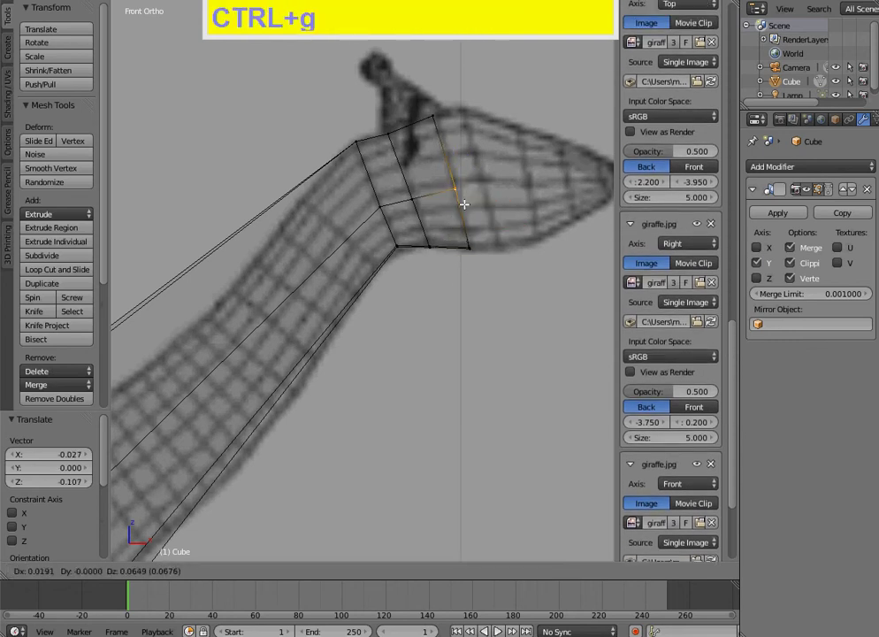
pyautogui.click(463, 202)
# Step: Move the first section's middle vertices -0.015 in X, 0.050 in Z, and the neck end's middle vertices about -0.027 in X, 0.050 in Z
pyautogui.click(416, 196)
pyautogui.keyDown('ctrl'); pyautogui.click(435, 214); pyautogui.keyUp('ctrl')
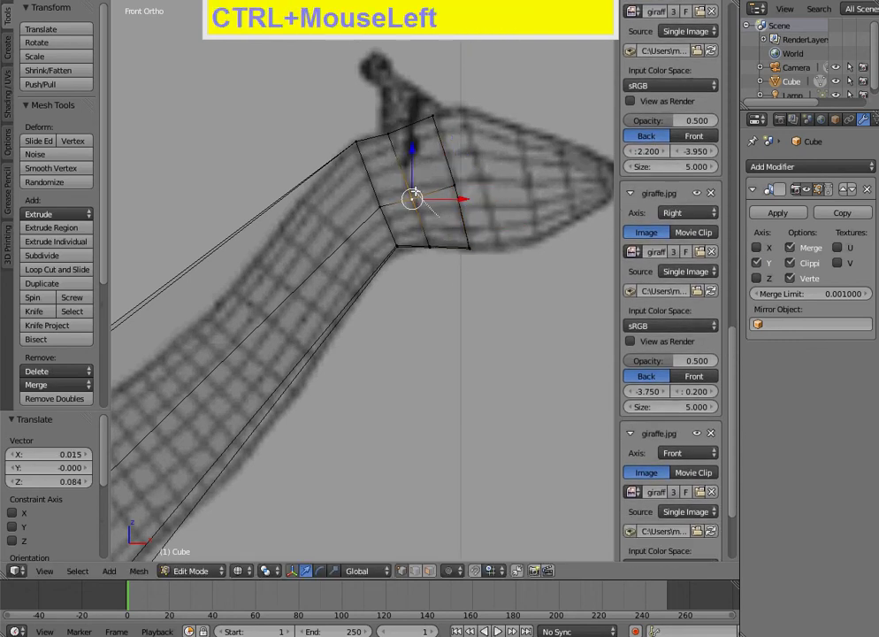
pyautogui.press('g')
pyautogui.click(406, 207)
pyautogui.rightClick(394, 211)
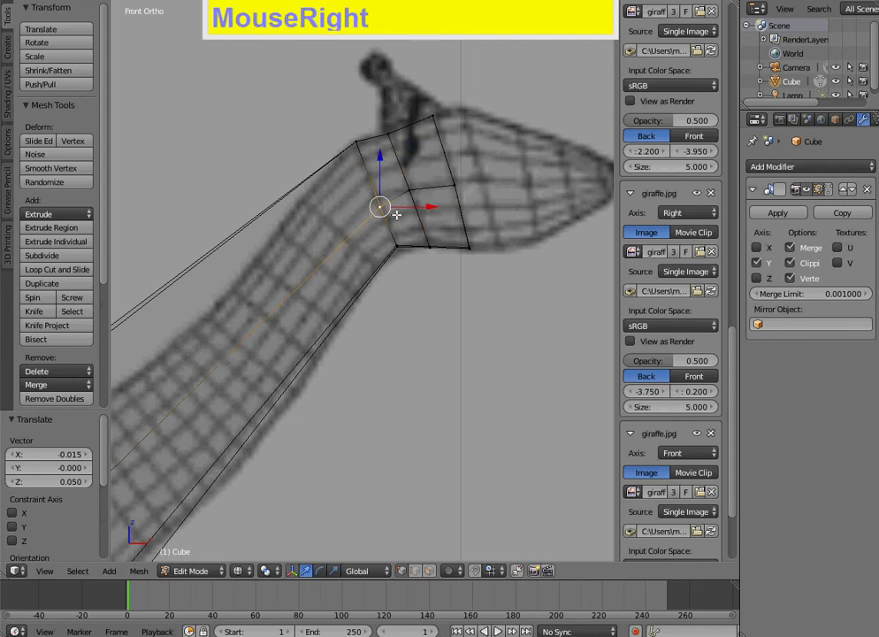
pyautogui.moveTo(402, 232)
pyautogui.keyDown('ctrl'); pyautogui.mouseDown()
pyautogui.moveTo(387, 209)
pyautogui.moveTo(374, 227)
pyautogui.mouseUp(); pyautogui.keyUp('ctrl')
pyautogui.press('g')
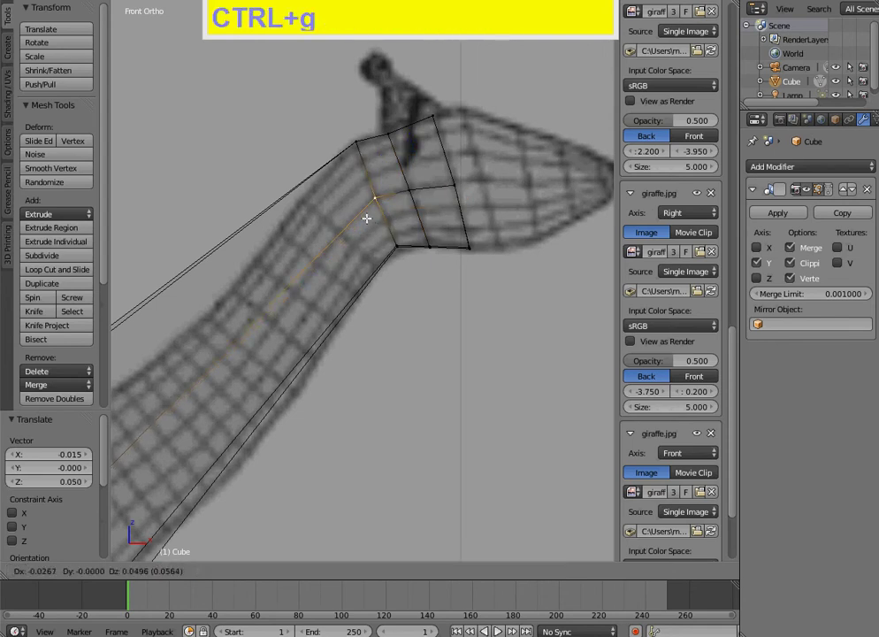
pyautogui.click(367, 225)
# Step: Extrude two more head sections towards the muzzle, moving the second of them 0.294 in X and -0.084 in Z
pyautogui.rightClick(431, 117)
pyautogui.moveTo(453, 86)
pyautogui.keyDown('ctrl'); pyautogui.mouseDown()
pyautogui.moveTo(447, 216)
pyautogui.moveTo(498, 293)
pyautogui.mouseUp(); pyautogui.keyUp('ctrl')
pyautogui.press('e')
pyautogui.rightClick(483, 265)
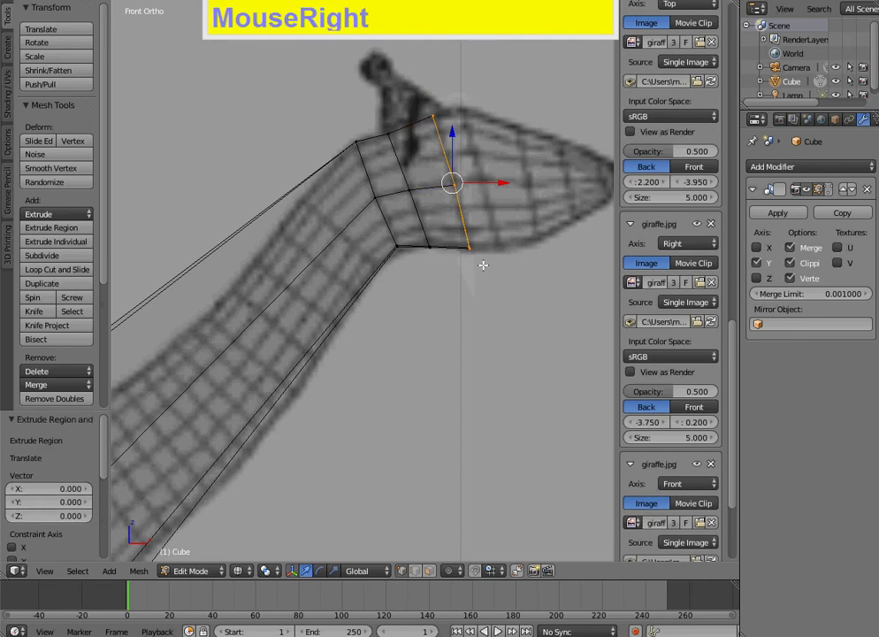
pyautogui.press('g')
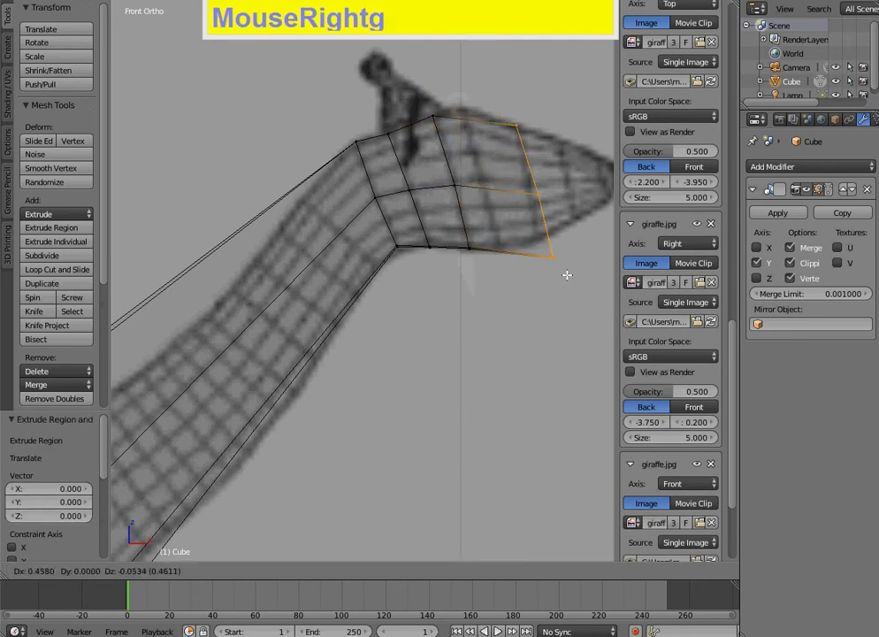
pyautogui.click(509, 259)
pyautogui.rightClick(510, 258)
pyautogui.press('g')
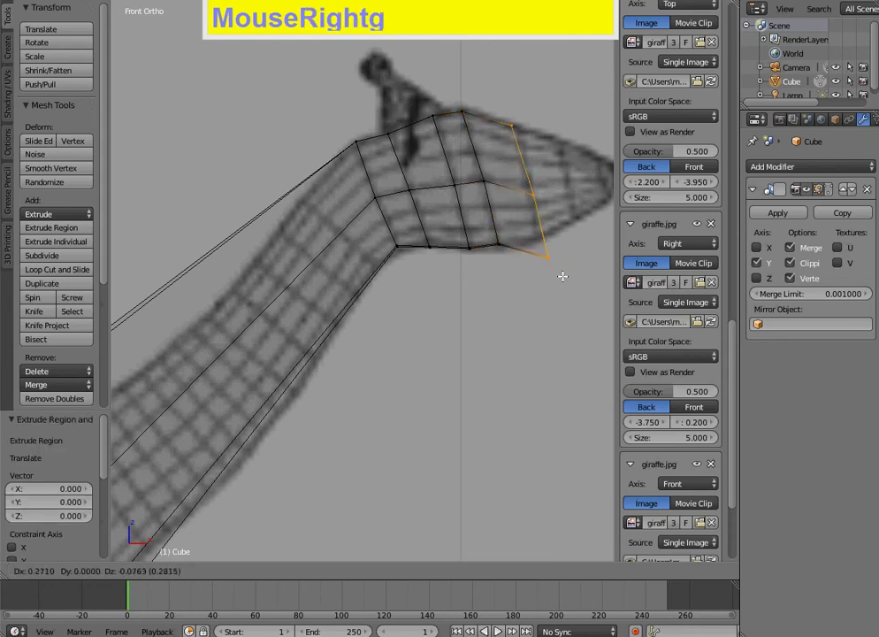
pyautogui.click(562, 274)
# Step: Move the front loop's middle vertices -0.053 in X and 0.084 in Z, and its bottom vertices -0.088 in X and 0.126 in Z
pyautogui.rightClick(552, 259)
pyautogui.keyDown('ctrl'); pyautogui.click(566, 223); pyautogui.keyUp('ctrl')
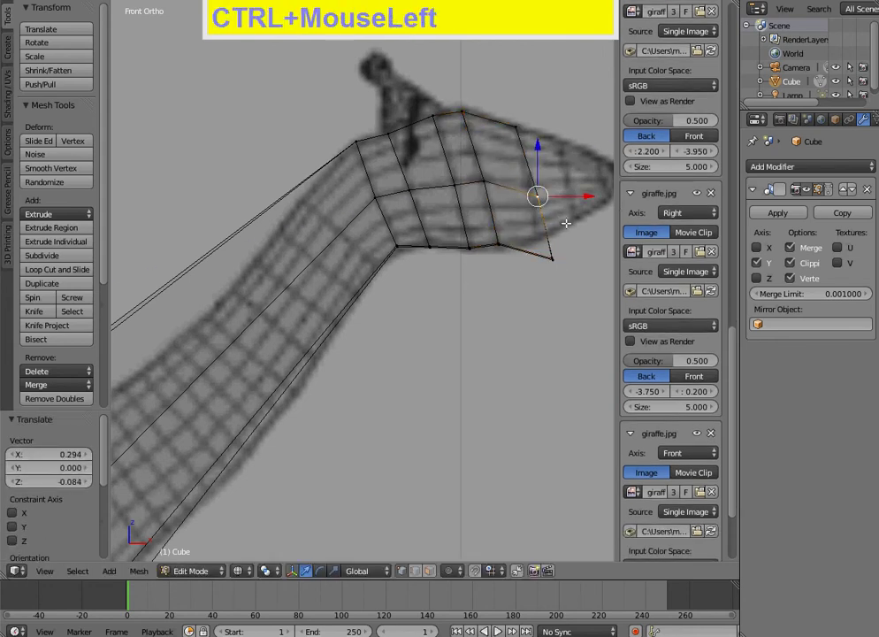
pyautogui.keyDown('ctrl'); pyautogui.click(554, 233); pyautogui.keyUp('ctrl')
pyautogui.hotkey('ctrl', 'g')
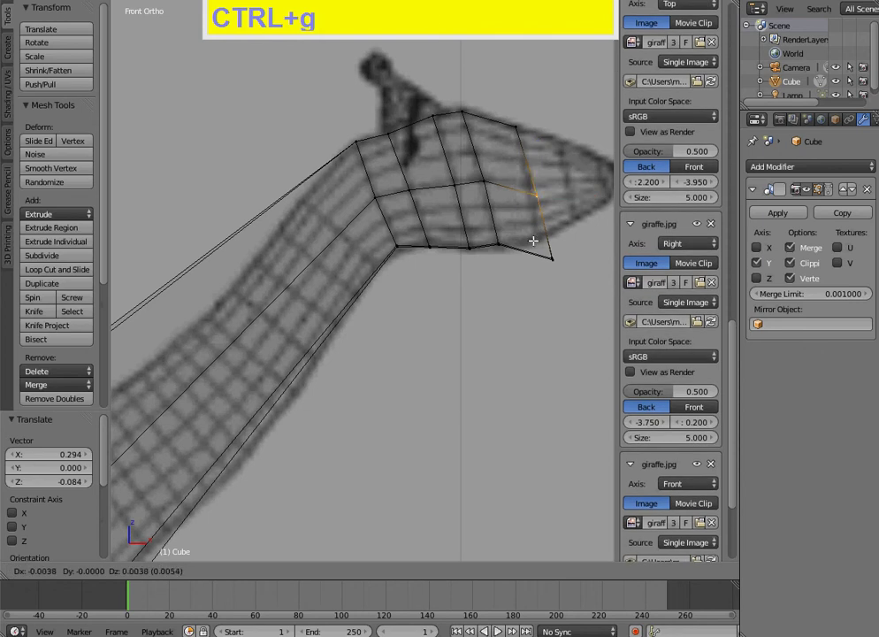
pyautogui.click(533, 251)
pyautogui.rightClick(549, 257)
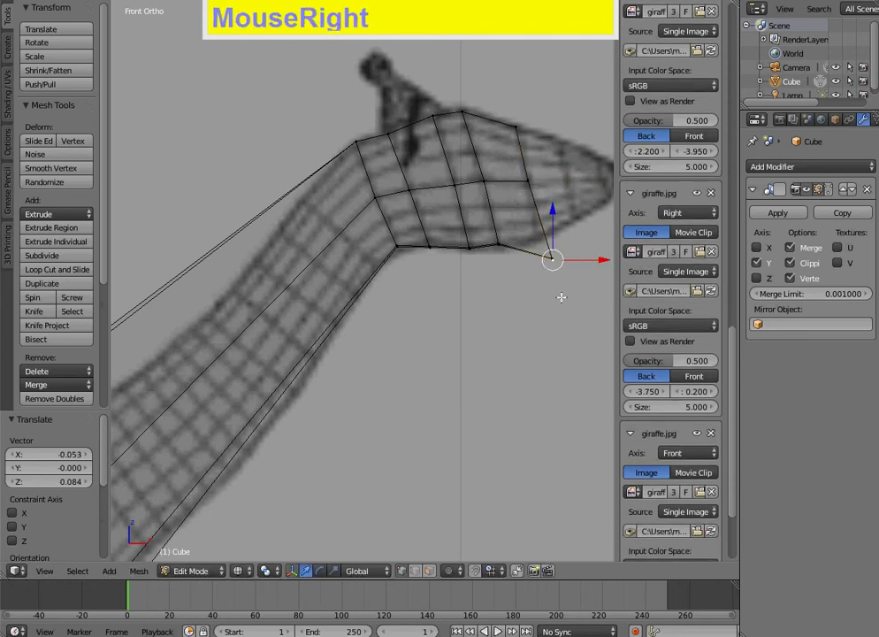
pyautogui.keyDown('ctrl'); pyautogui.click(540, 270); pyautogui.keyUp('ctrl')
pyautogui.hotkey('ctrl', 'g')
pyautogui.click(531, 237)
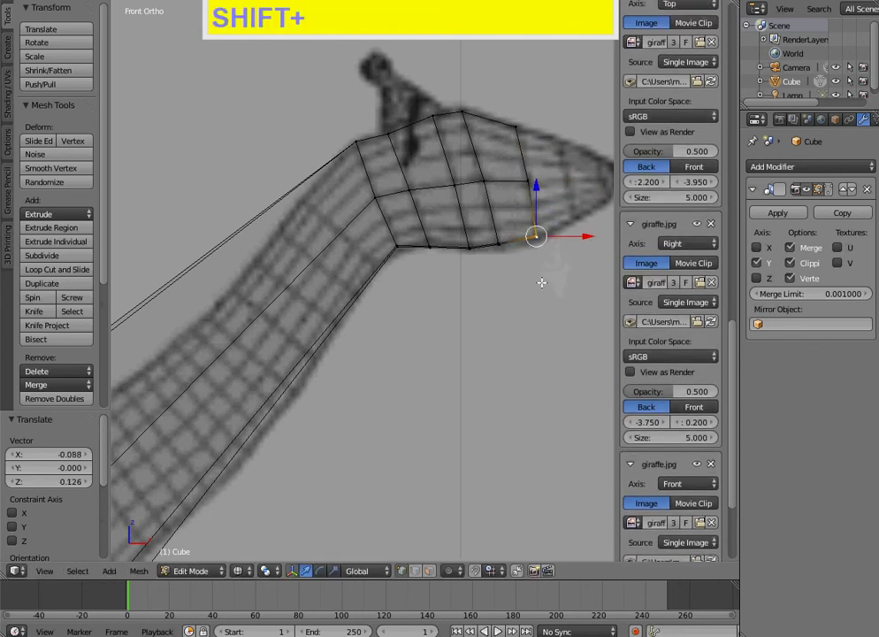
pyautogui.keyDown('shift'); pyautogui.moveTo(544, 282); pyautogui.dragTo(459, 292, button='middle'); pyautogui.keyUp('shift')
pyautogui.rightClick(449, 288)
pyautogui.moveTo(431, 172)
pyautogui.keyDown('ctrl'); pyautogui.mouseDown()
pyautogui.moveTo(422, 235)
pyautogui.moveTo(428, 336)
pyautogui.moveTo(425, 312)
pyautogui.mouseUp(); pyautogui.keyUp('ctrl')
pyautogui.rightClick(425, 312)
pyautogui.press('g')
pyautogui.press('g')
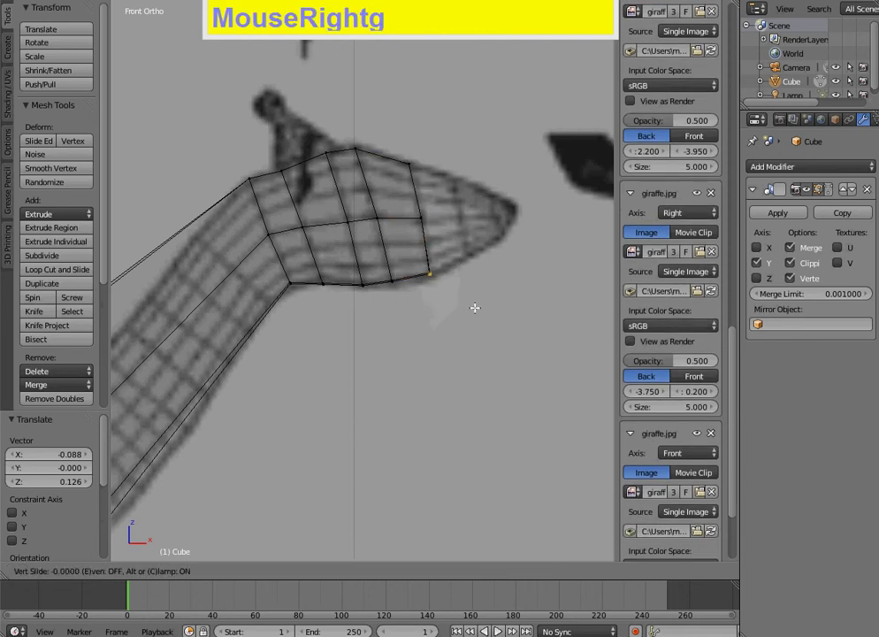
pyautogui.press('ctrl')
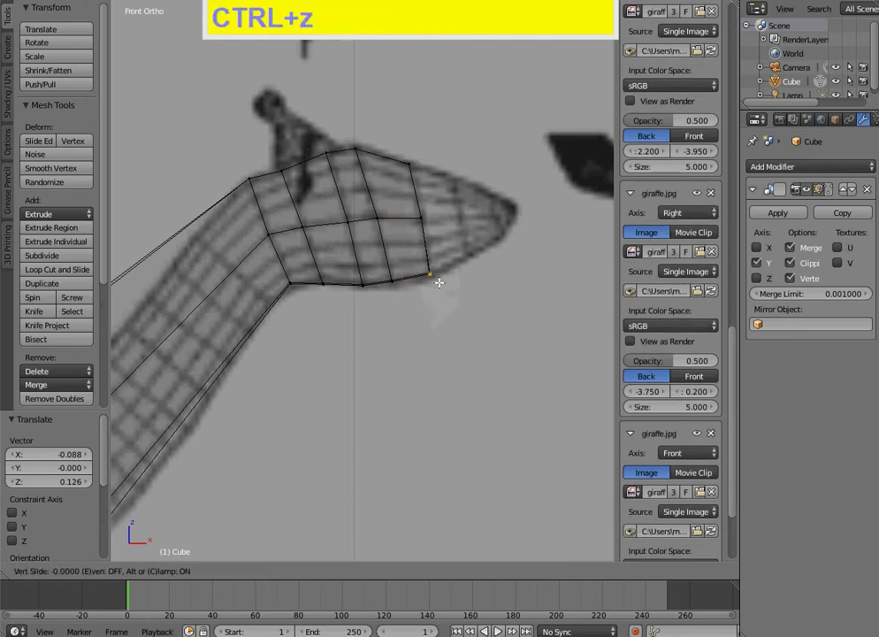
pyautogui.hotkey('ctrl', 'z')
pyautogui.rightClick(433, 281)
pyautogui.hotkey('ctrl', 'z')
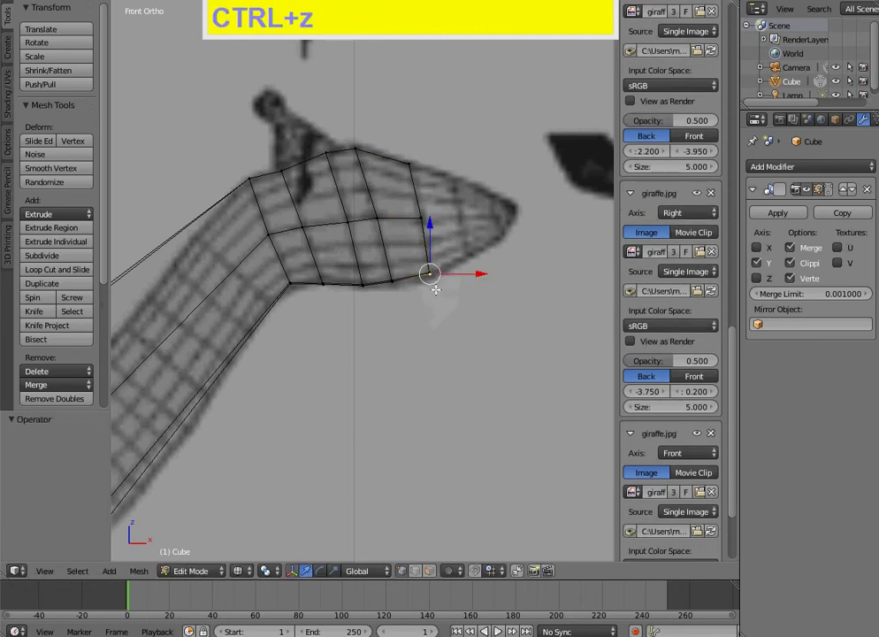
# Step: Undo the latest changes at the front head loop's bottom vertices
pyautogui.hotkey('ctrl', 'z')
pyautogui.hotkey('ctrl', 'z')
pyautogui.hotkey('ctrl', 'z')
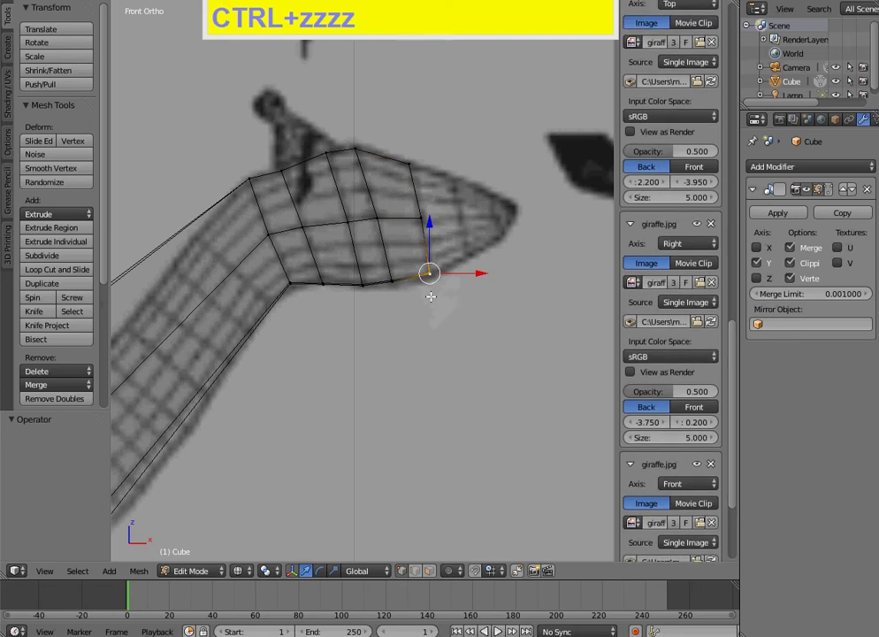
# Step: Extrude the whole front loop, move it 0.244 in X and 0.011 in Z, scale it to 0.612, and lower it about 0.034
pyautogui.moveTo(437, 323)
pyautogui.keyDown('ctrl'); pyautogui.mouseDown()
pyautogui.moveTo(467, 182)
pyautogui.moveTo(403, 275)
pyautogui.moveTo(430, 325)
pyautogui.mouseUp(); pyautogui.keyUp('ctrl')
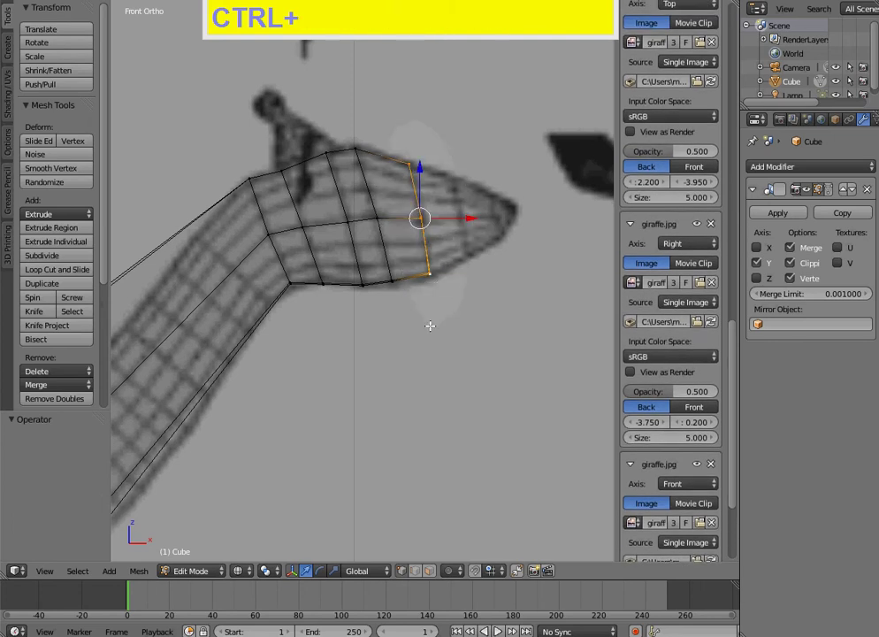
pyautogui.keyDown('ctrl'); pyautogui.rightClick(429, 324); pyautogui.keyUp('ctrl')
pyautogui.press('g')
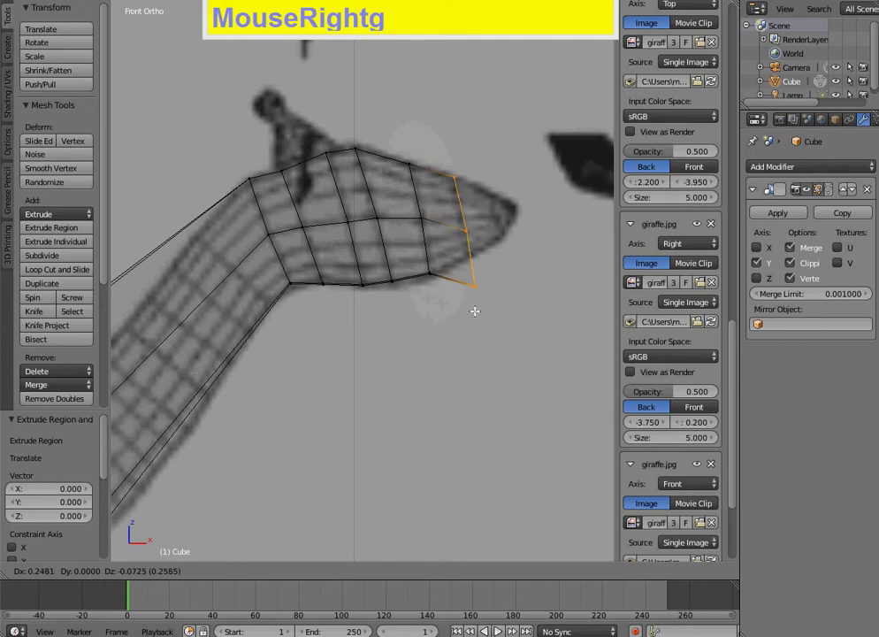
pyautogui.click(473, 298)
pyautogui.press('s')
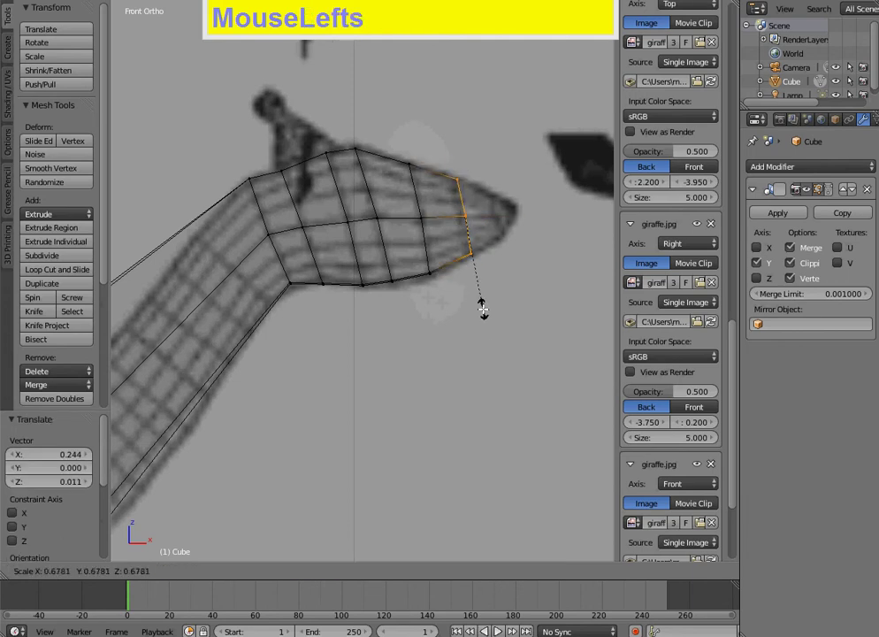
pyautogui.click(481, 301)
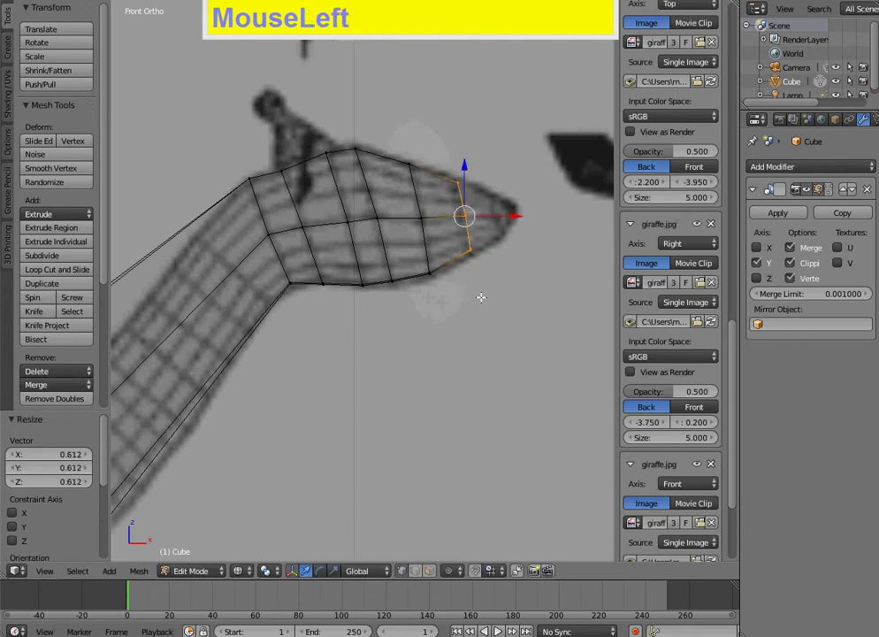
pyautogui.press('g')
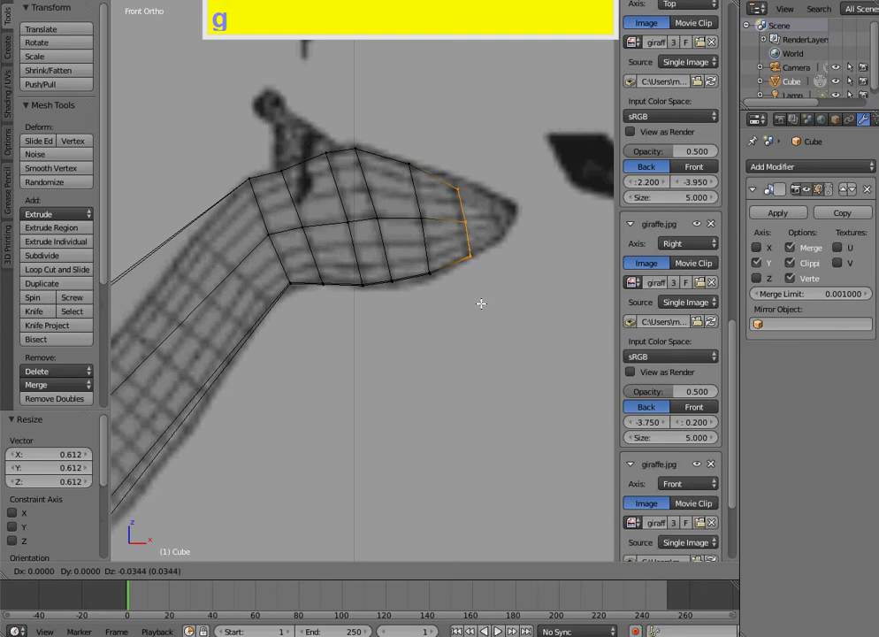
pyautogui.click(481, 303)
# Step: Extrude the muzzle tip from the front loop, move it 0.248 in X and 0.034 in Z, and scale it to 0.869
pyautogui.press('e')
pyautogui.rightClick(480, 302)
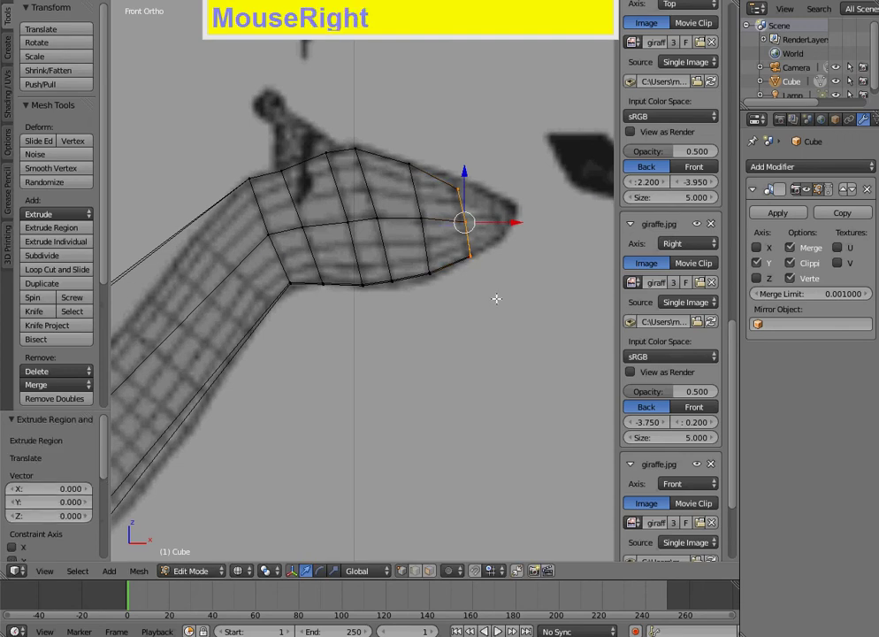
pyautogui.press('g')
pyautogui.click(547, 310)
pyautogui.press('s')
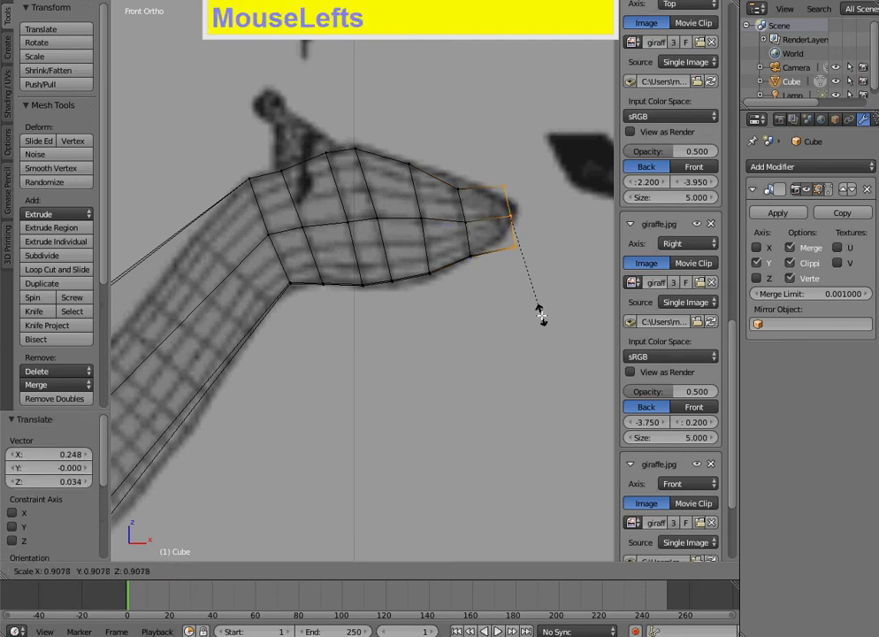
pyautogui.click(540, 312)
# Step: Add one loop cut around the long neck section and slide it down towards the neck's base
pyautogui.press('z')
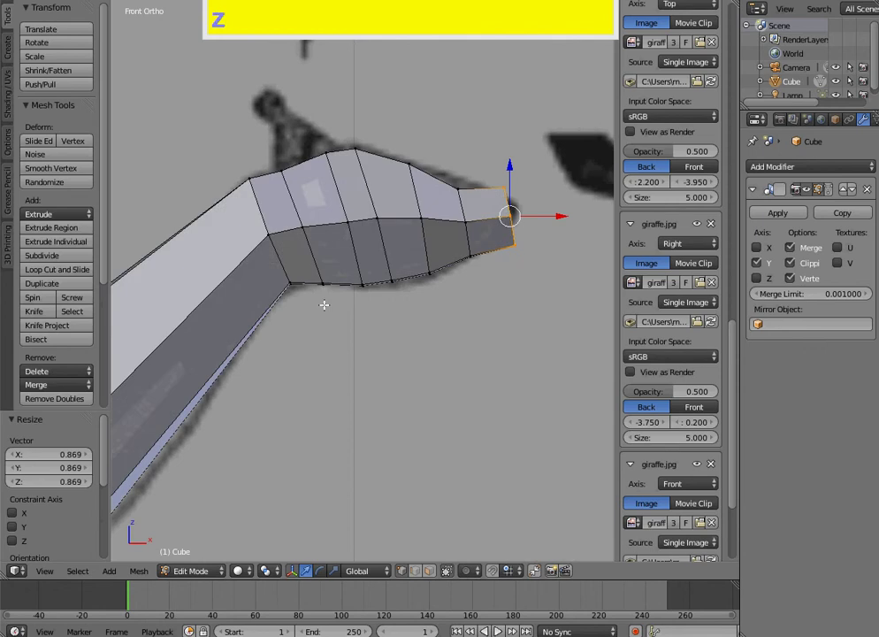
pyautogui.scroll(-3, 324, 307)
pyautogui.keyDown('shift'); pyautogui.moveTo(308, 343); pyautogui.dragTo(402, 280, button='middle'); pyautogui.keyUp('shift')
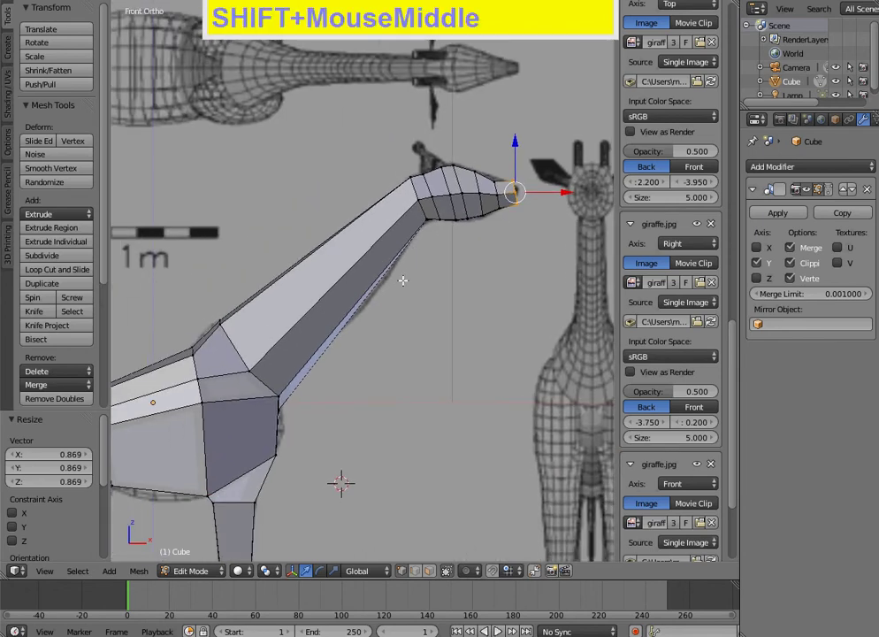
pyautogui.hotkey('shift', 'z')
pyautogui.scroll(2, 323, 298)
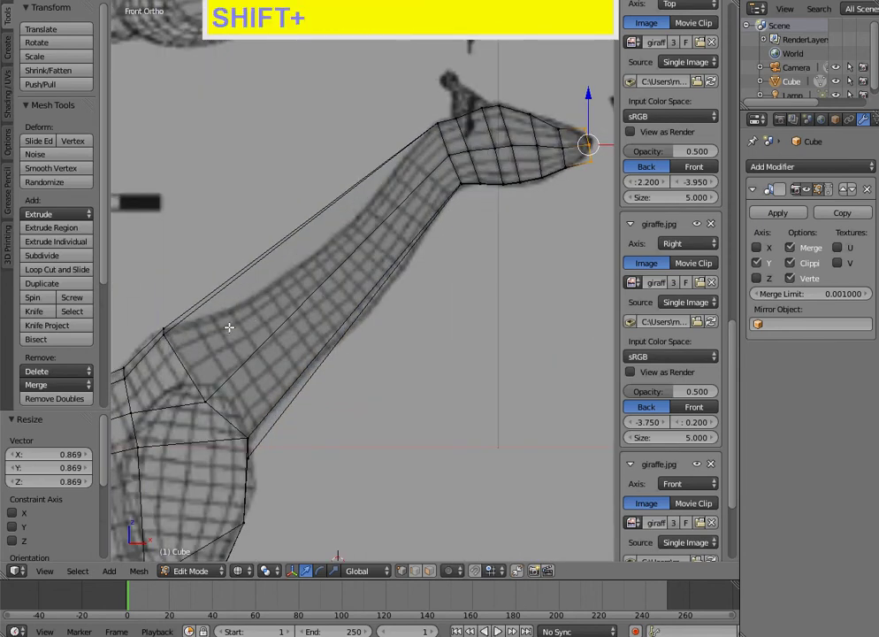
pyautogui.hotkey('ctrl', 'r')
pyautogui.click(196, 364)
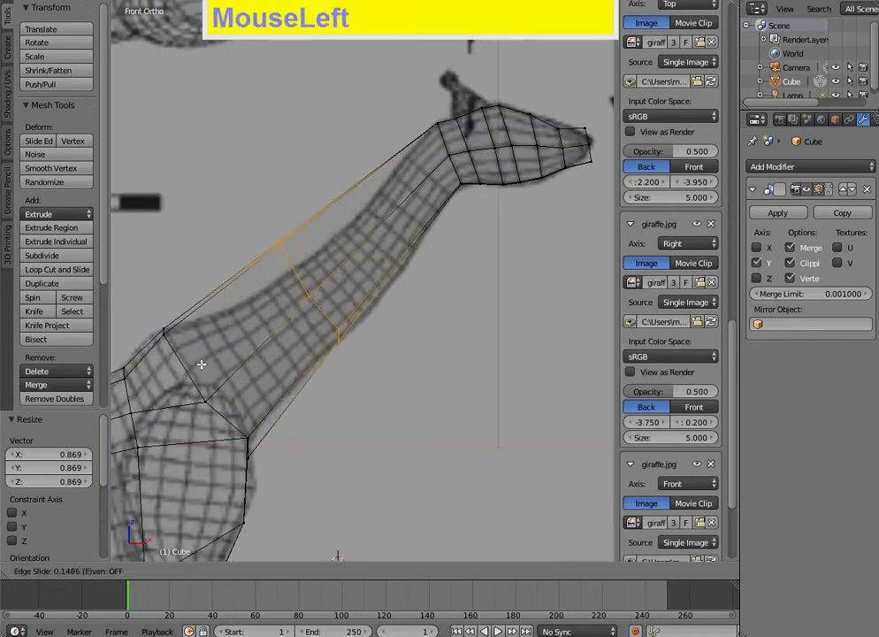
pyautogui.click(158, 408)
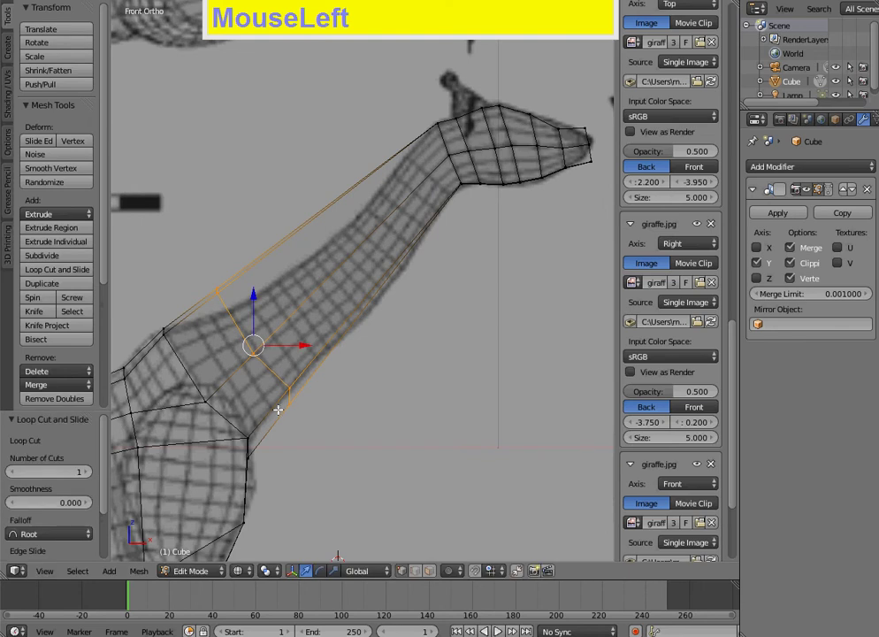
# Step: Scale the new neck loop uniformly to 0.861, and to 0.801 along Z
pyautogui.press('s')
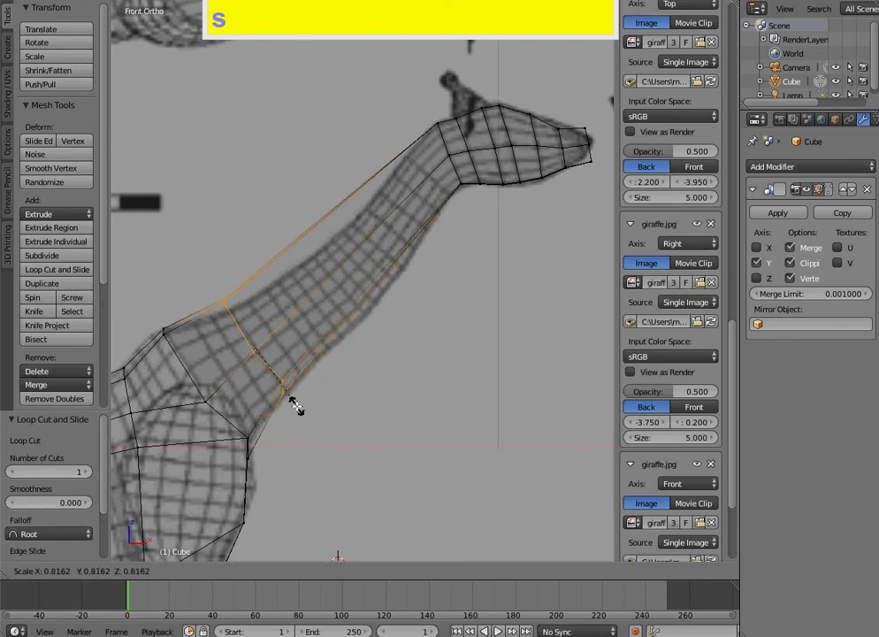
pyautogui.click(298, 407)
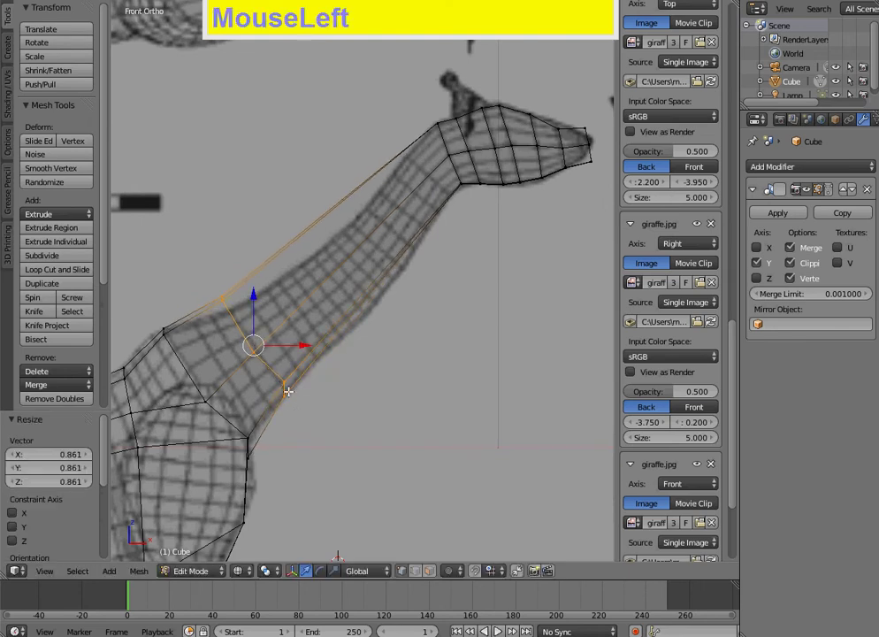
pyautogui.press('s')
pyautogui.press('z')
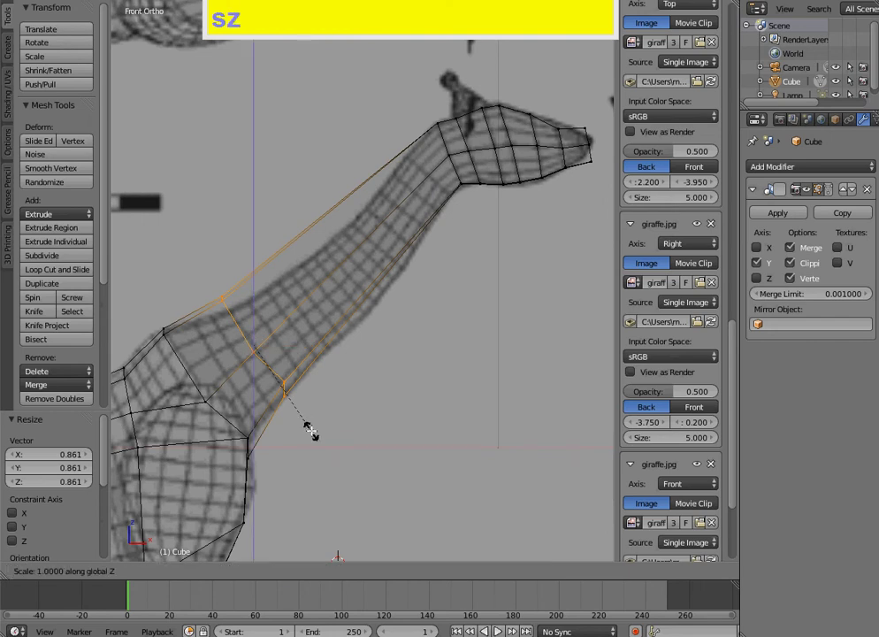
pyautogui.click(298, 406)
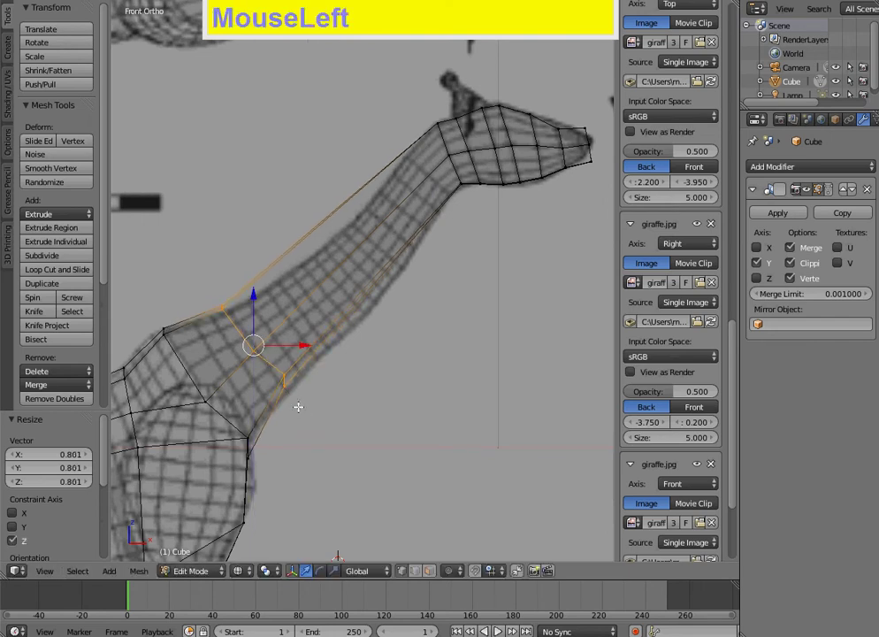
# Step: Move the lower neck loop's top vertices 0.059 in X and -0.026 in Z onto the neck's upper outline
pyautogui.rightClick(222, 306)
pyautogui.keyDown('shift'); pyautogui.rightClick(255, 331); pyautogui.keyUp('shift')
pyautogui.press('g')
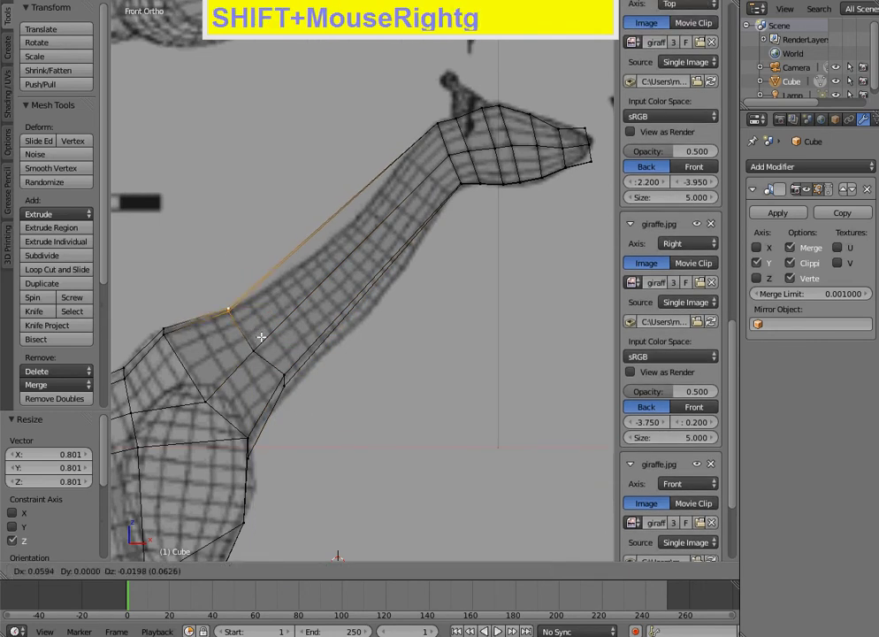
pyautogui.click(261, 338)
# Step: Move the lower neck loop's two bottom vertices, the upper one -0.026 in X, -0.099 in Z, the other 0.013 in X, -0.099 in Z
pyautogui.rightClick(254, 350)
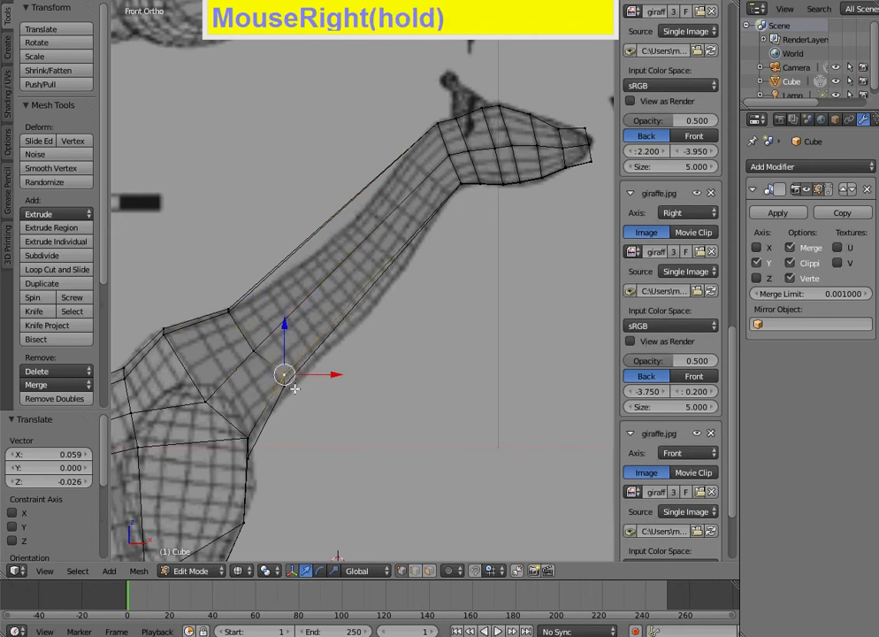
pyautogui.press('g')
pyautogui.rightClick(291, 398)
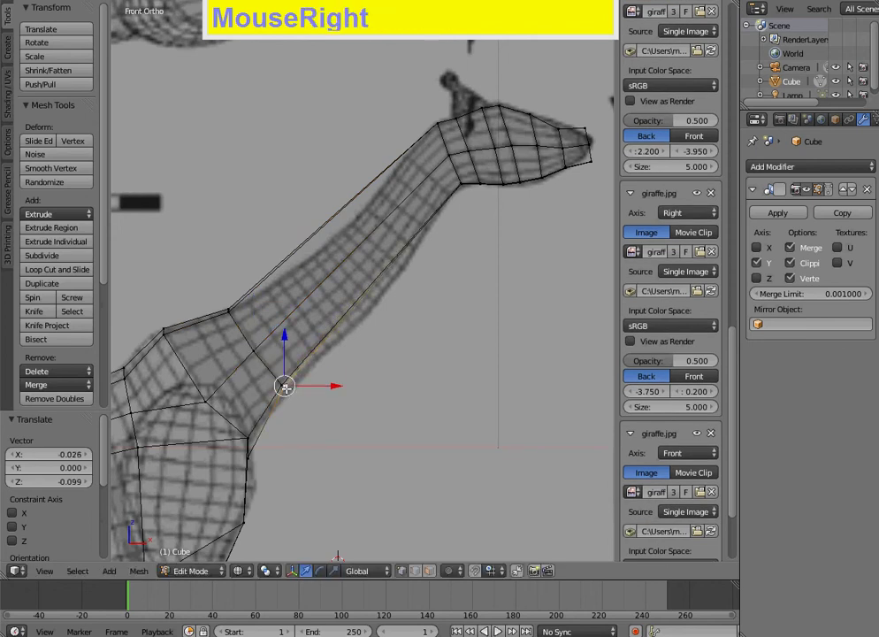
pyautogui.press('g')
pyautogui.click(288, 397)
# Step: Move the lower vertex where the neck meets the chest 0.013 in X and 0.020 in Z
pyautogui.rightClick(251, 458)
pyautogui.press('g')
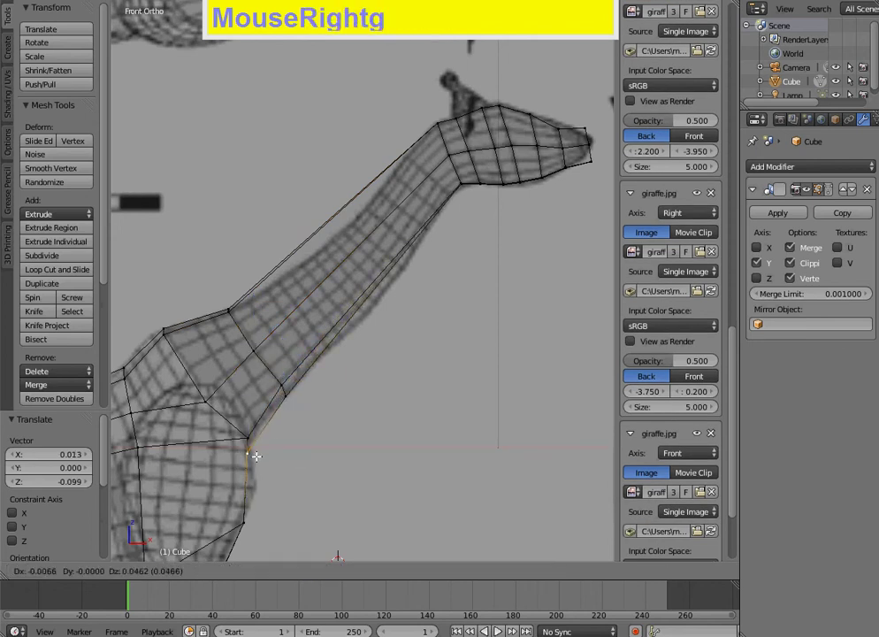
pyautogui.click(257, 459)
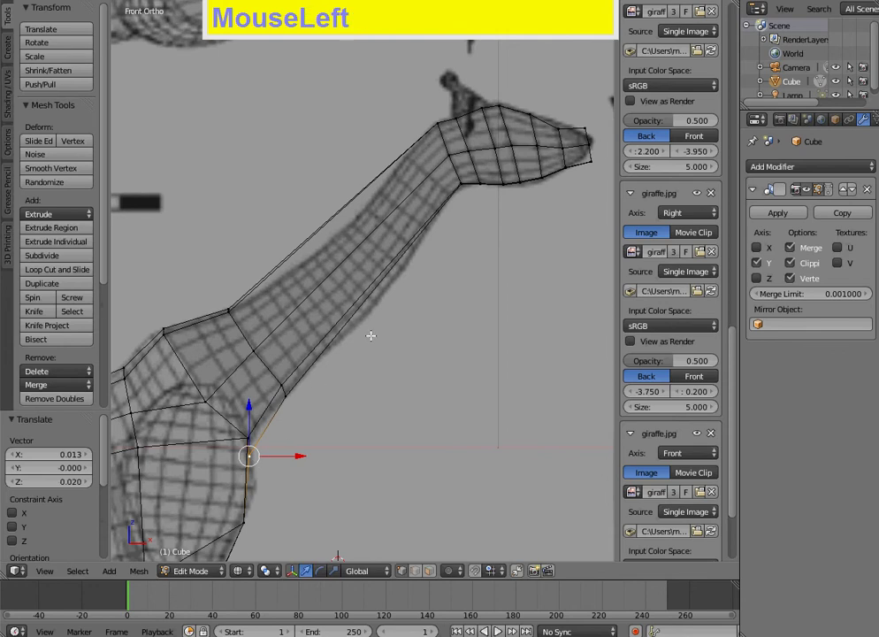
# Step: Add a centred loop cut to the upper neck section and move it 0.066 in X and -0.158 in Z
pyautogui.hotkey('ctrl', 'r')
pyautogui.click(357, 264)
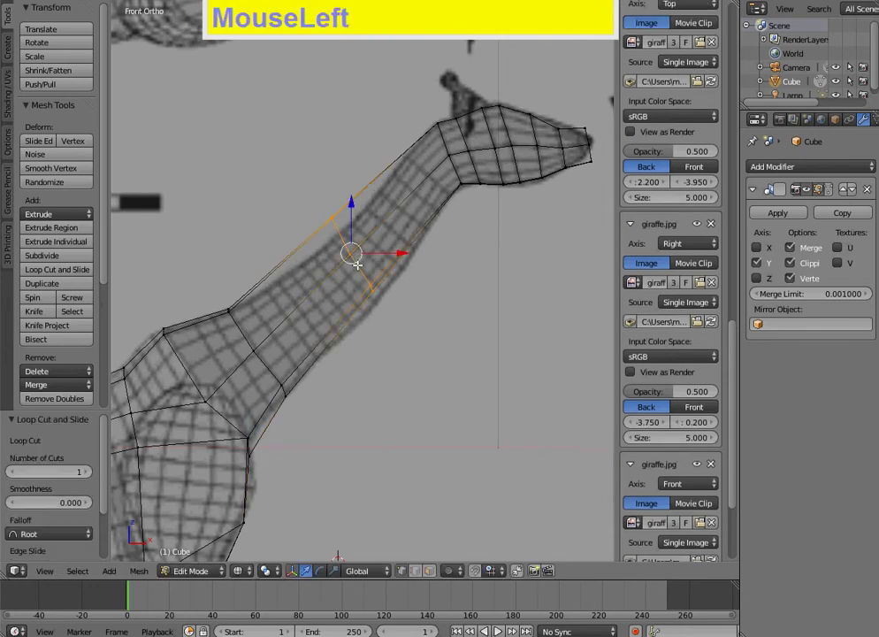
pyautogui.press('g')
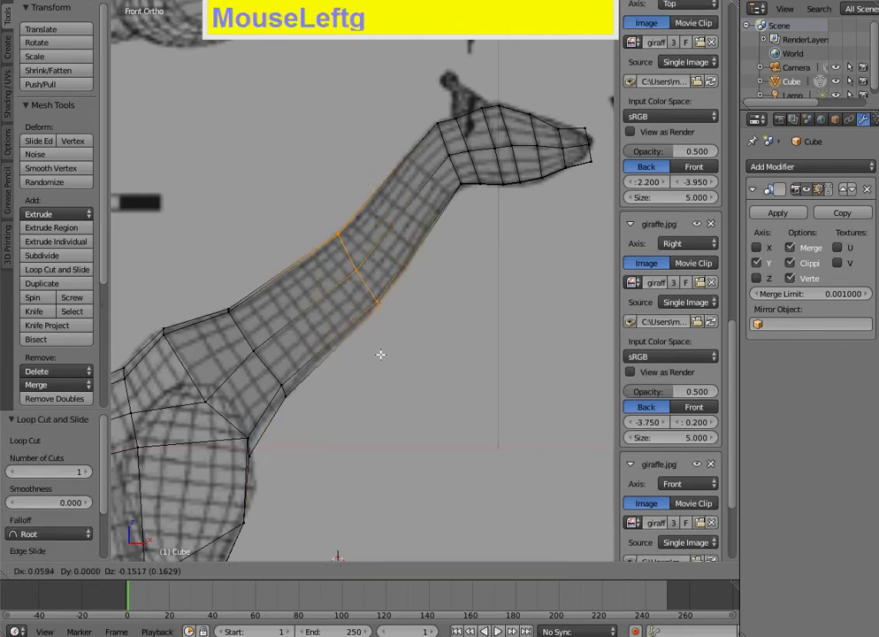
pyautogui.click(380, 355)
# Step: Add one centred loop cut around the torso between the front and hind legs
pyautogui.scroll(-3, 381, 359)
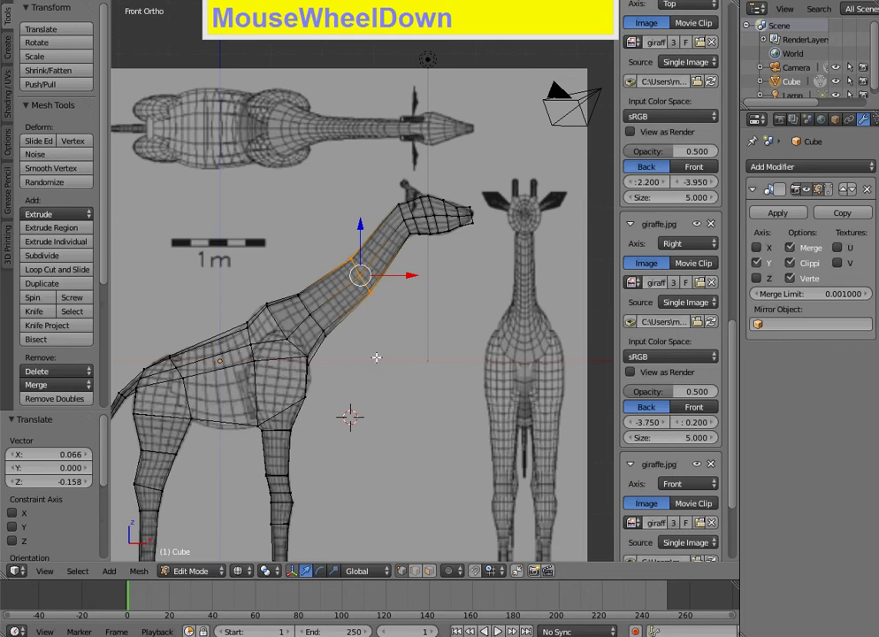
pyautogui.press('shift')
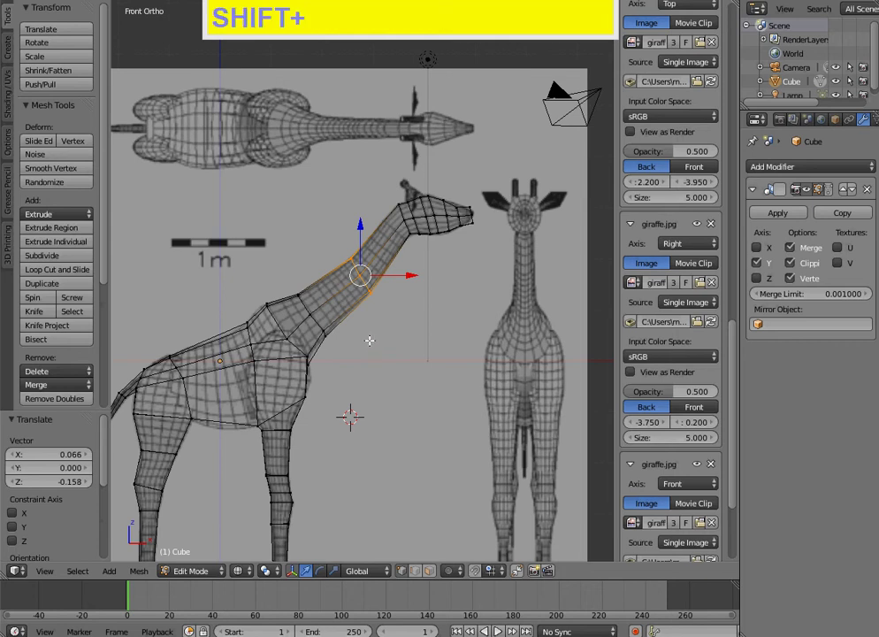
pyautogui.hotkey('shift', 'z')
pyautogui.scroll(-2, 349, 362)
pyautogui.scroll(4, 343, 349)
pyautogui.moveTo(343, 349)
pyautogui.keyDown('shift'); pyautogui.mouseDown(button='middle')
pyautogui.moveTo(322, 375)
pyautogui.moveTo(402, 259)
pyautogui.mouseUp(button='middle'); pyautogui.keyUp('shift')
pyautogui.scroll(3, 402, 259)
pyautogui.hotkey('ctrl', 'r')
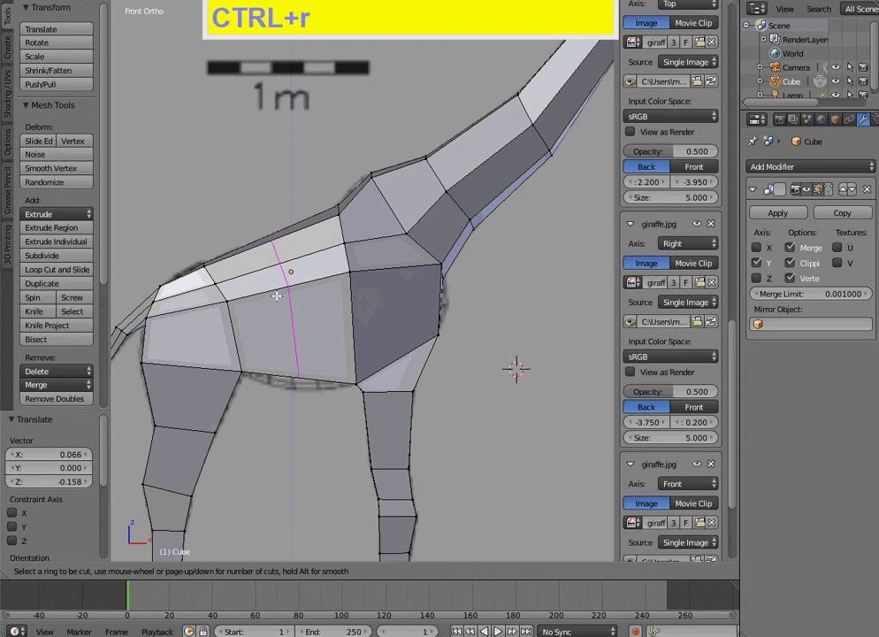
pyautogui.click(277, 296)
pyautogui.click(277, 296)
# Step: Move the torso loop's bottom vertices -0.047 in X and -0.166 in Z onto the belly outline
pyautogui.press('z')
pyautogui.rightClick(299, 377)
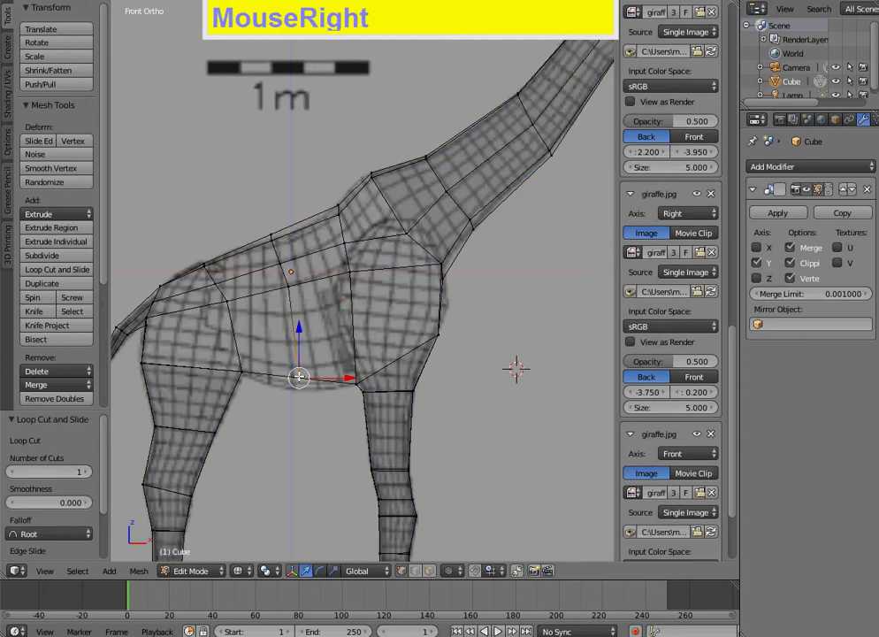
pyautogui.keyDown('ctrl'); pyautogui.click(292, 409); pyautogui.keyUp('ctrl')
pyautogui.press('g')
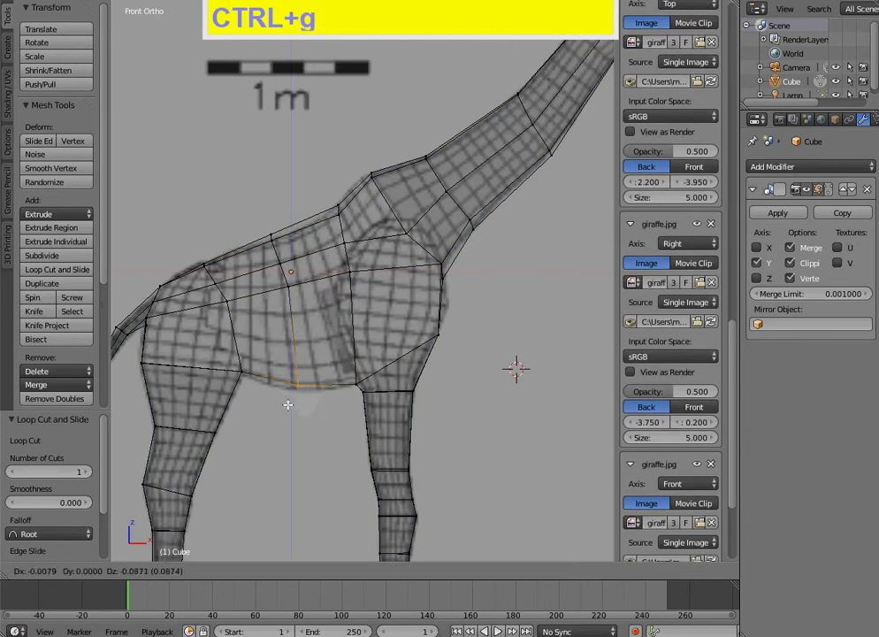
pyautogui.click(284, 411)
# Step: Move the torso loop's lower side vertex 0.071 in X, -0.348 in Z, and its upper side vertex 0.047 in X, 0.008 in Z
pyautogui.keyDown('ctrl'); pyautogui.click(290, 285); pyautogui.keyUp('ctrl')
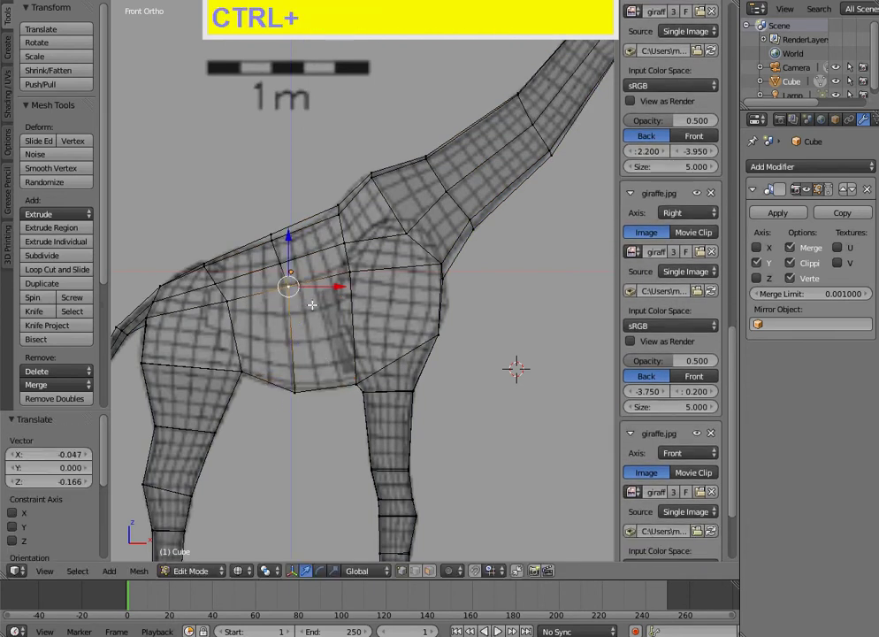
pyautogui.press('g')
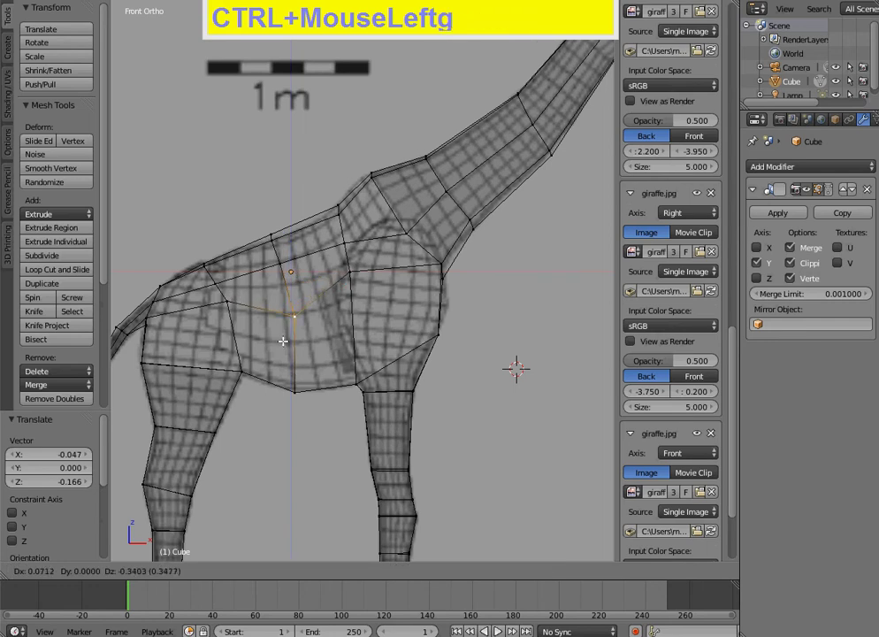
pyautogui.click(285, 334)
pyautogui.keyDown('ctrl'); pyautogui.click(287, 282); pyautogui.keyUp('ctrl')
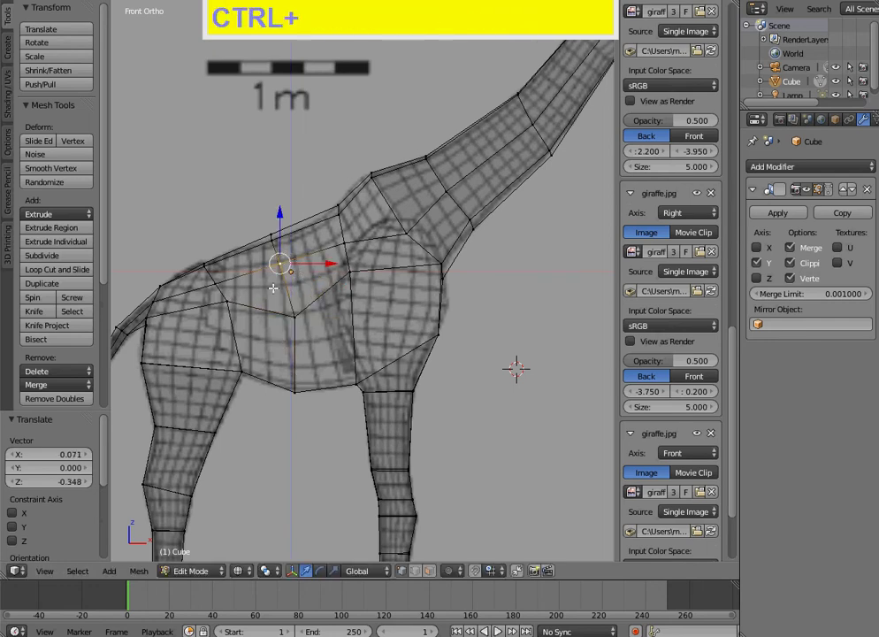
pyautogui.press('g')
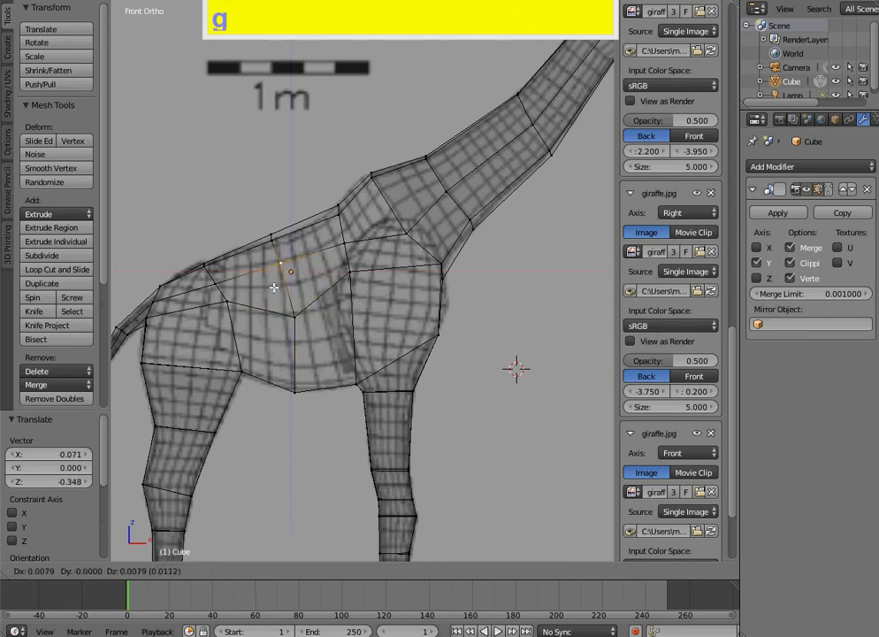
pyautogui.click(277, 287)
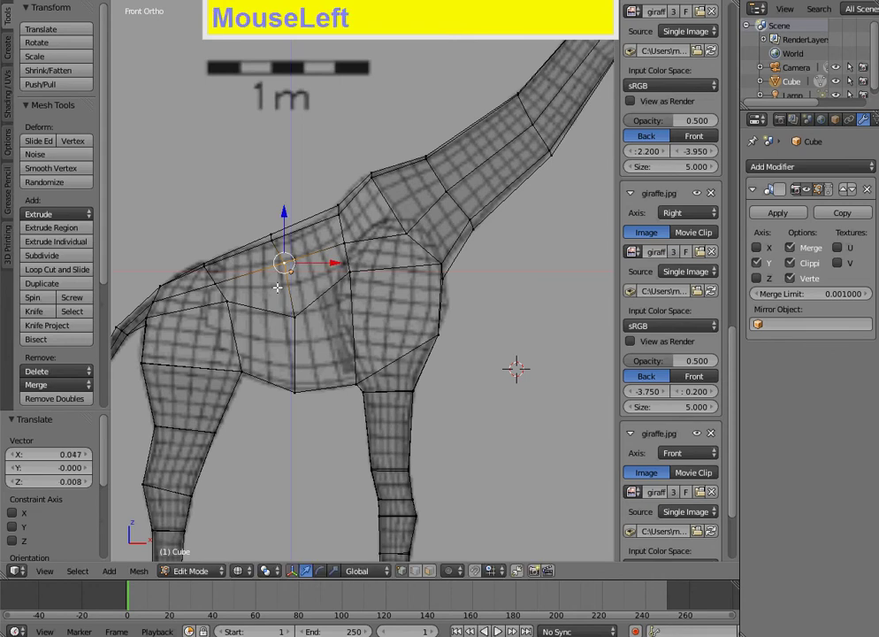
# Step: Move the shoulder loop's upper side vertex -0.245 in Z, and the torso loop's upper side vertex 0.095 in X, -0.261 in Z
pyautogui.keyDown('ctrl'); pyautogui.click(343, 239); pyautogui.keyUp('ctrl')
pyautogui.hotkey('ctrl', 'g')
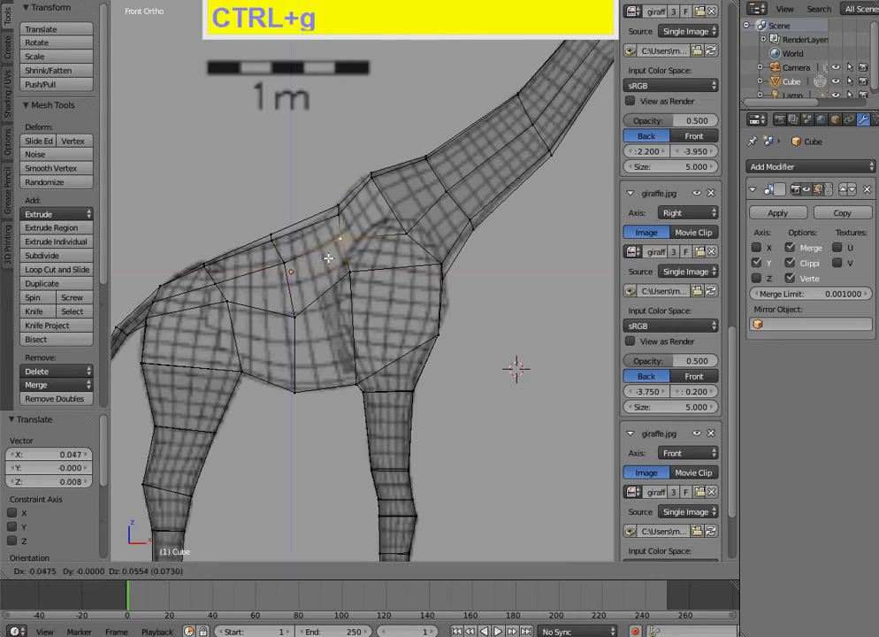
pyautogui.click(341, 264)
pyautogui.rightClick(287, 264)
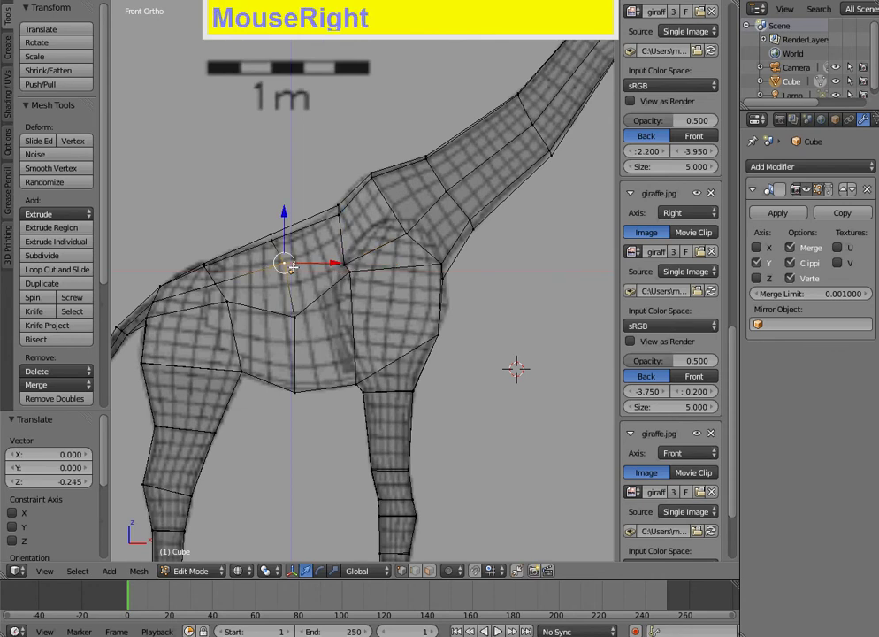
pyautogui.keyDown('ctrl'); pyautogui.click(301, 264); pyautogui.keyUp('ctrl')
pyautogui.hotkey('ctrl', 'g')
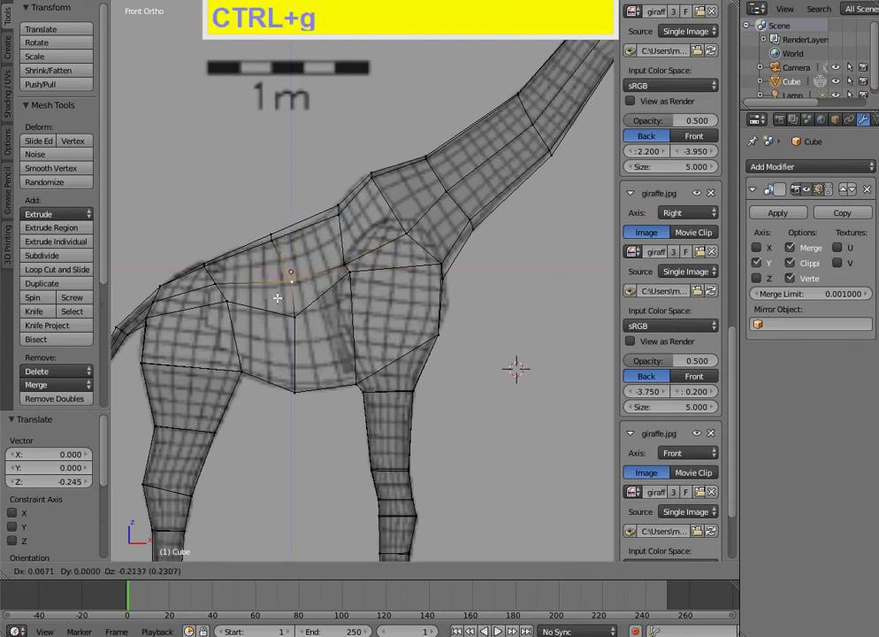
pyautogui.click(277, 301)
# Step: Move the torso loop's vertex beside the spine 0.047 in X, -0.063 in Z, and its spine vertex 0.008 in X, -0.063 in Z
pyautogui.rightClick(265, 248)
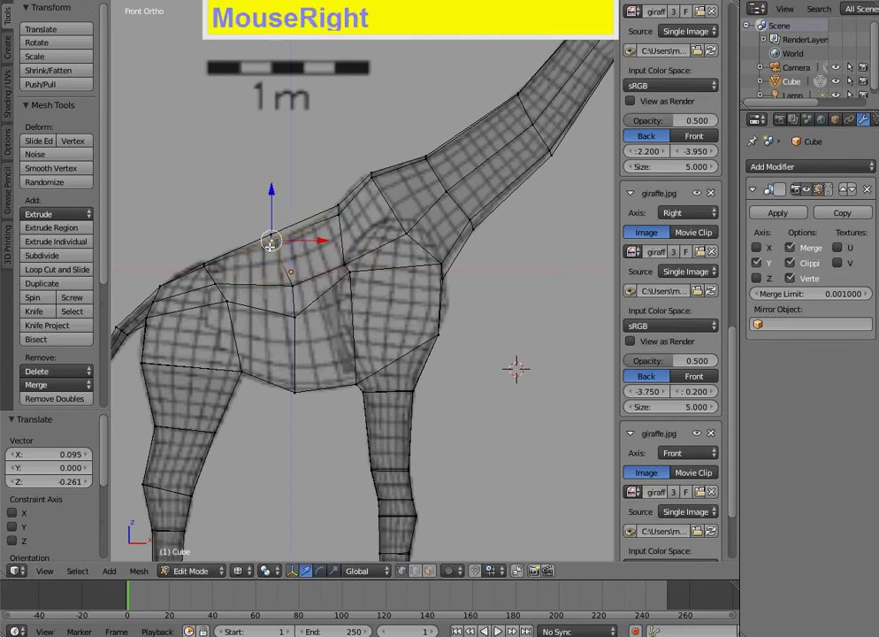
pyautogui.keyDown('ctrl'); pyautogui.click(260, 257); pyautogui.keyUp('ctrl')
pyautogui.hotkey('ctrl', 'g')
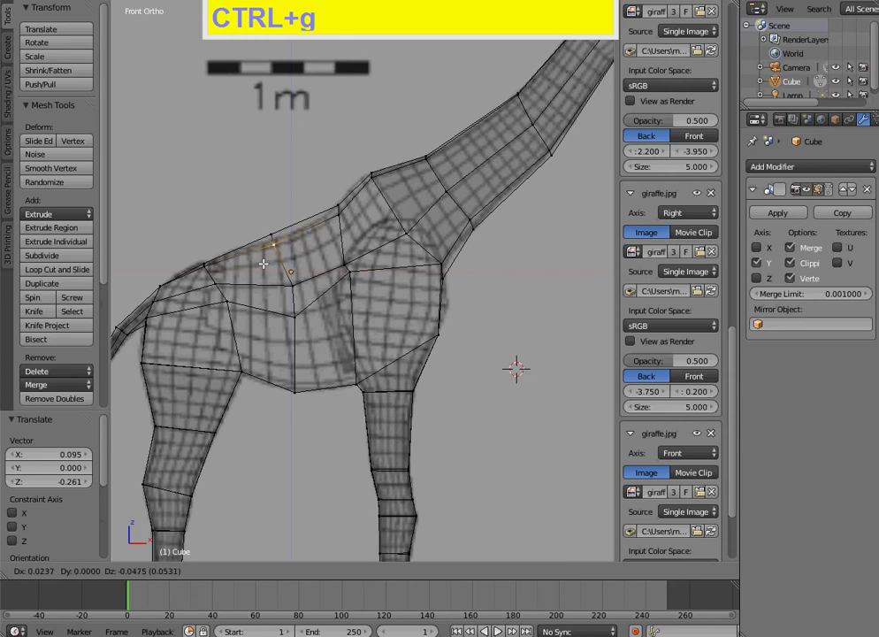
pyautogui.click(264, 262)
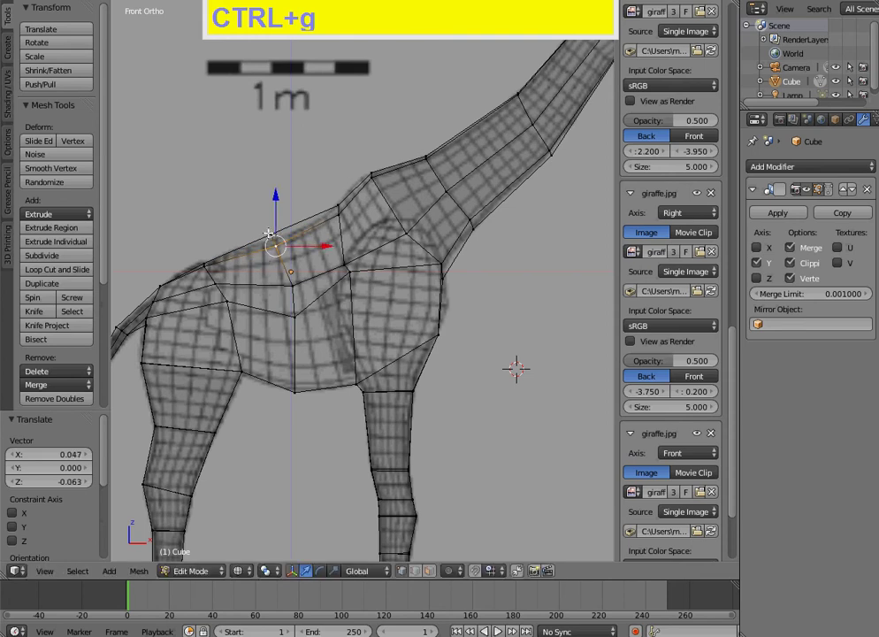
pyautogui.rightClick(263, 234)
pyautogui.keyDown('ctrl'); pyautogui.click(260, 236); pyautogui.keyUp('ctrl')
pyautogui.hotkey('ctrl', 'g')
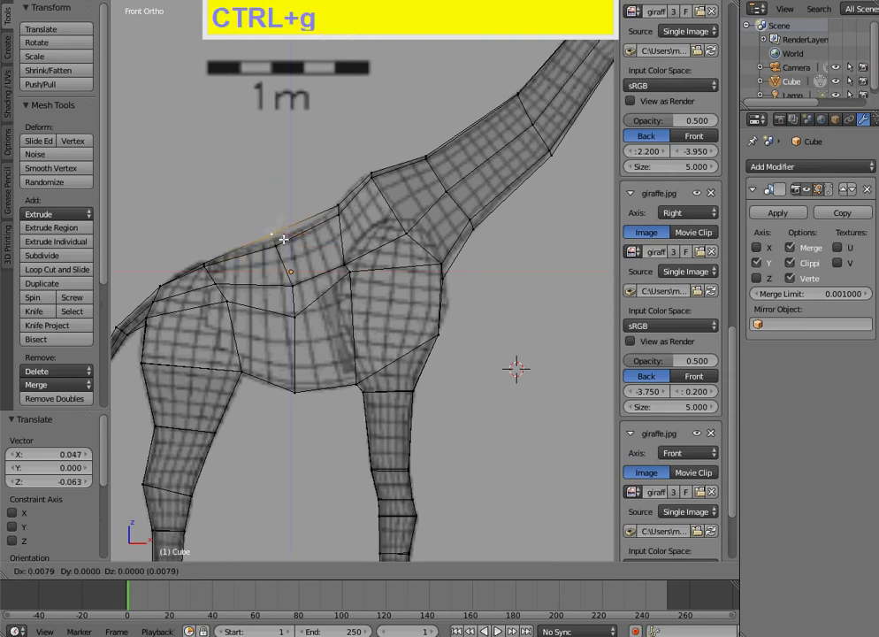
pyautogui.click(283, 244)
# Step: Move the spine vertex at the neck base -0.127 in X, -0.040 in Z, and the side vertex below it -0.040 in X, 0.095 in Z
pyautogui.rightClick(367, 170)
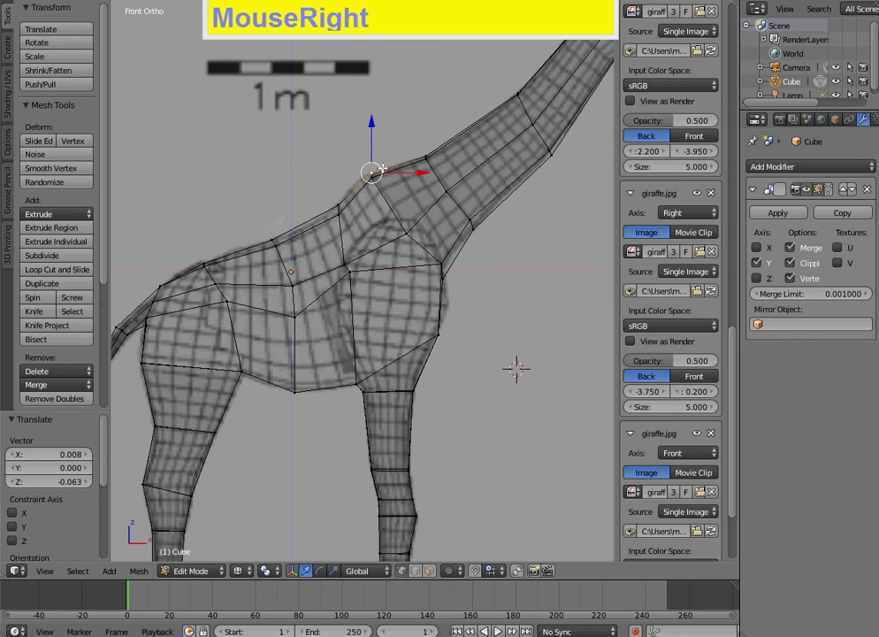
pyautogui.press('g')
pyautogui.click(370, 176)
pyautogui.rightClick(375, 180)
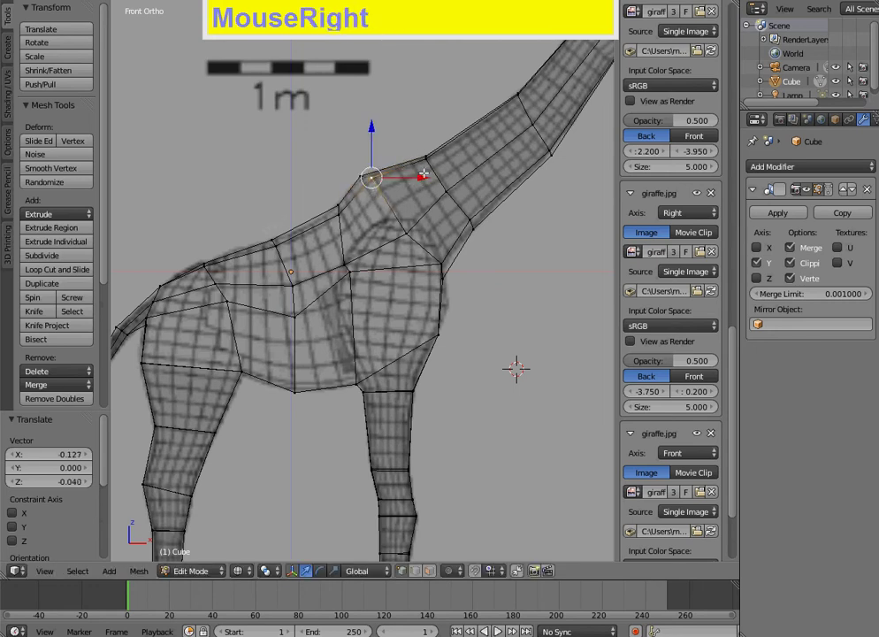
pyautogui.rightClick(405, 233)
pyautogui.click(405, 255)
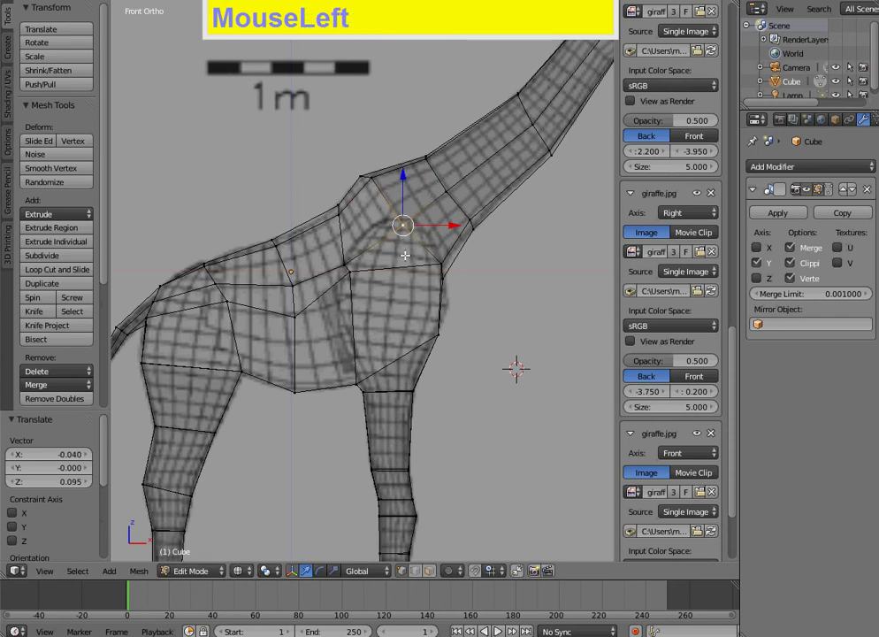
# Step: Move the side vertex above the front leg 0.032 in X, -0.245 in Z, then shift it back and adjust it by -0.032 in X, 0.008 in Z
pyautogui.rightClick(357, 277)
pyautogui.press('g')
pyautogui.click(369, 295)
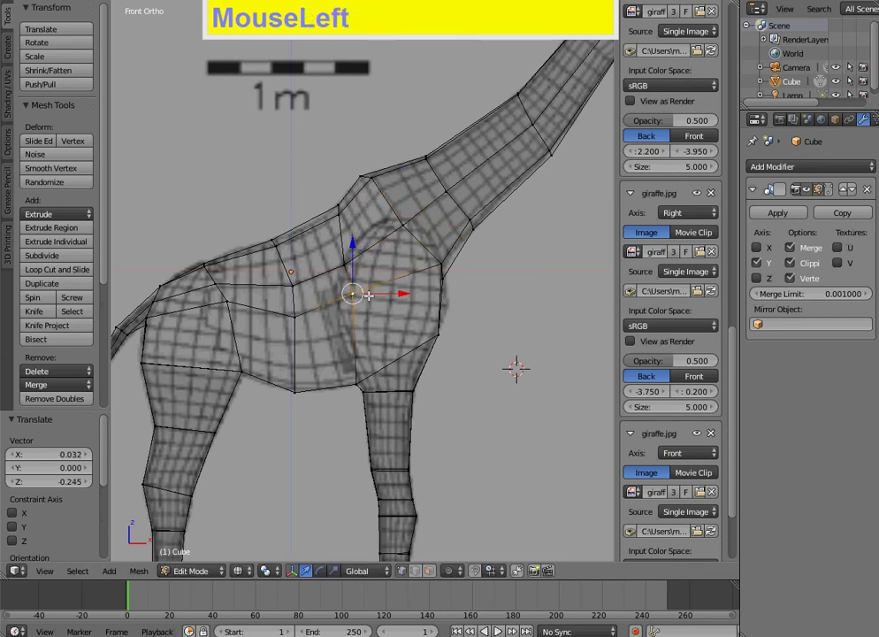
pyautogui.press('g')
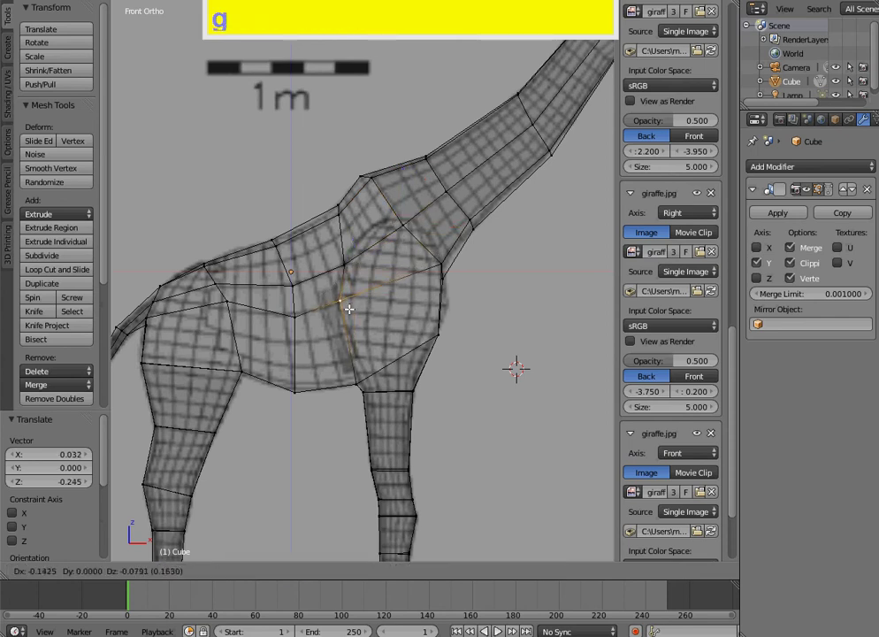
pyautogui.click(349, 309)
pyautogui.press('g')
pyautogui.click(339, 299)
# Step: Move the belly vertex just behind the front leg 0.032 in X and 0.024 in Z, and check the torso in solid shading
pyautogui.rightClick(357, 382)
pyautogui.press('g')
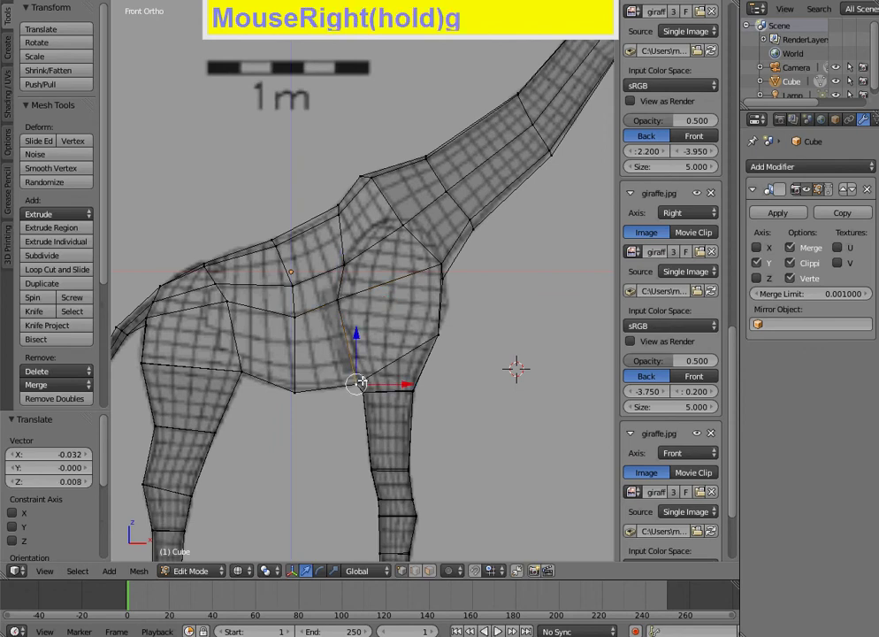
pyautogui.click(359, 387)
pyautogui.press('z')
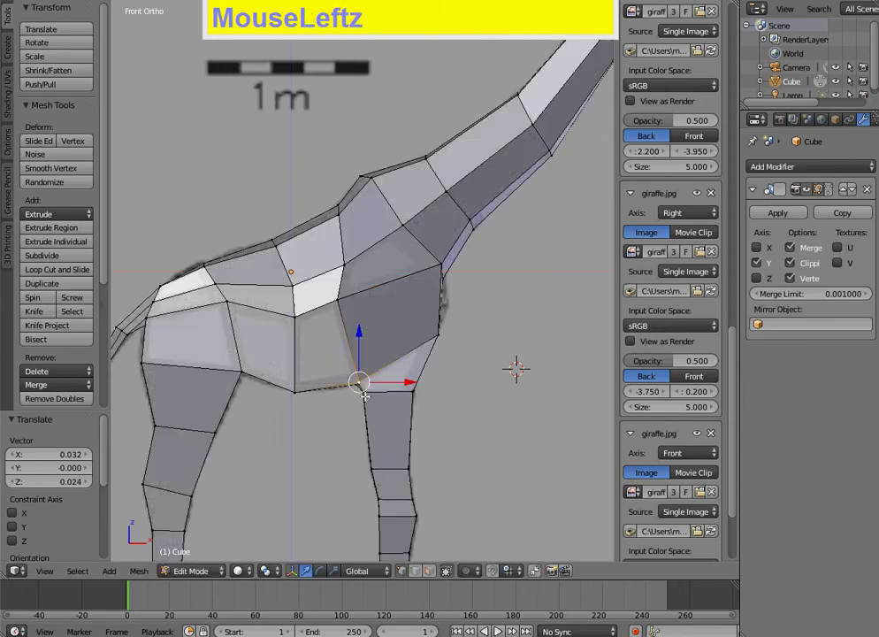
pyautogui.moveTo(330, 406); pyautogui.dragTo(357, 332, button='middle')
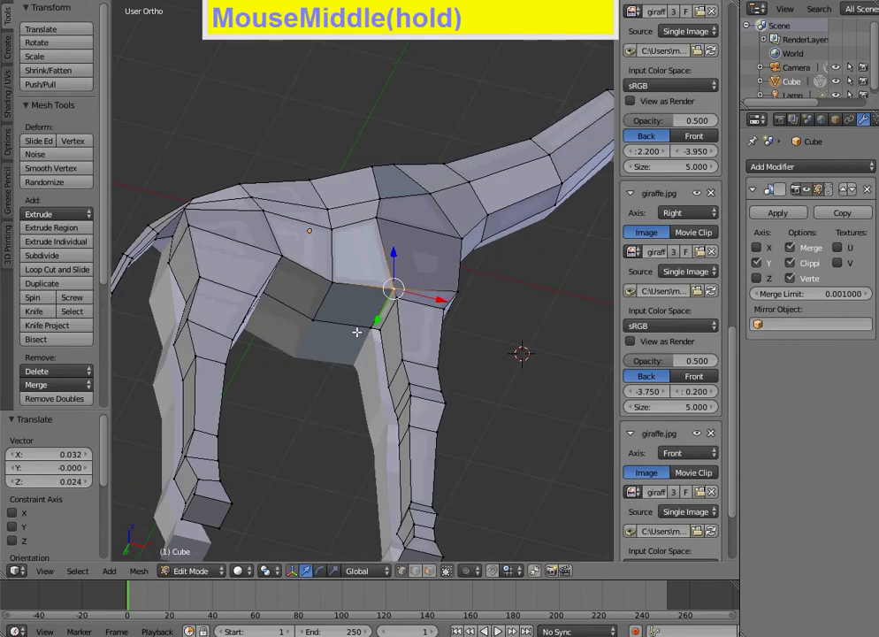
pyautogui.press('KP_1')
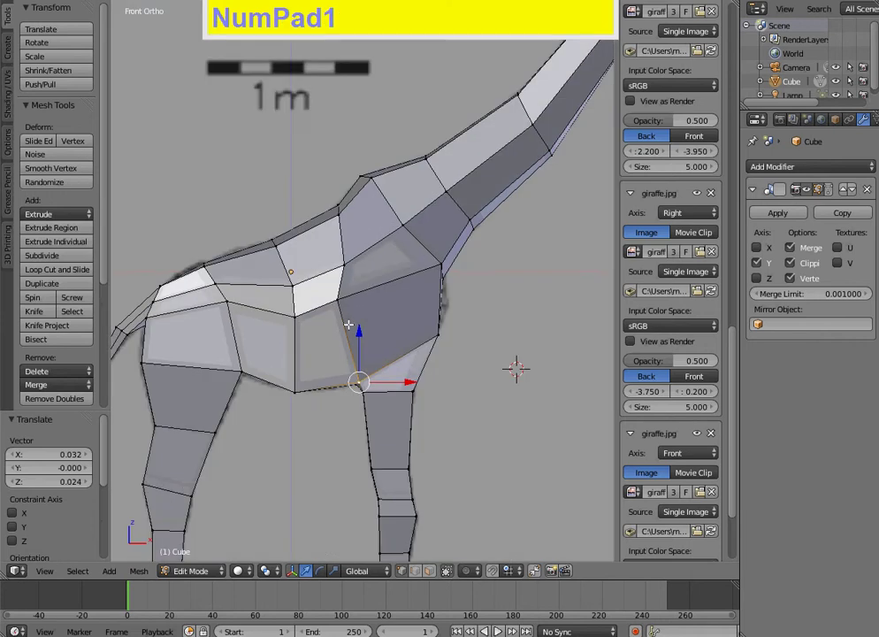
# Step: Move the rump's spine vertex -0.087 in X, -0.008 in Z, and the tail-base vertex -0.006 in X, 0.019 in Z
pyautogui.press('z')
pyautogui.rightClick(205, 262)
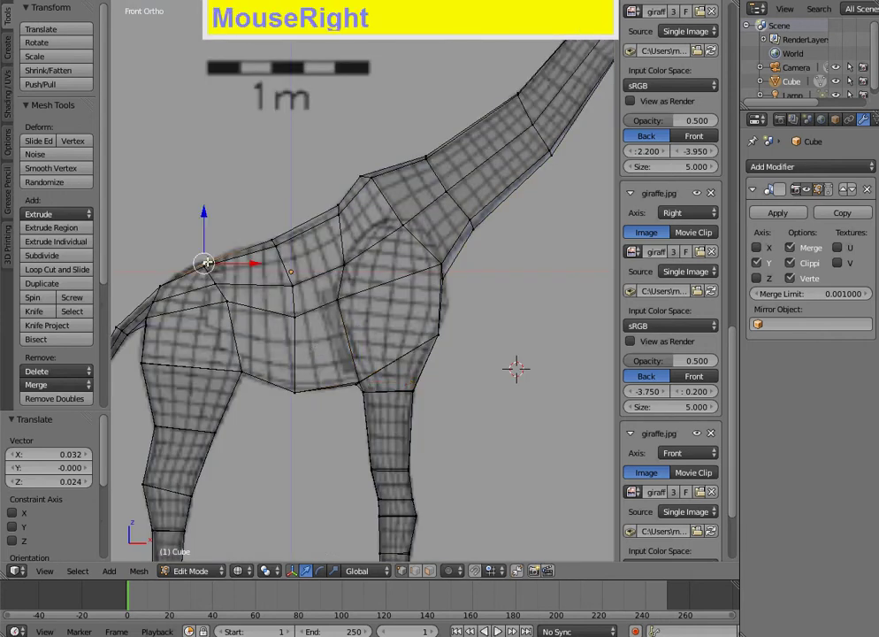
pyautogui.press('g')
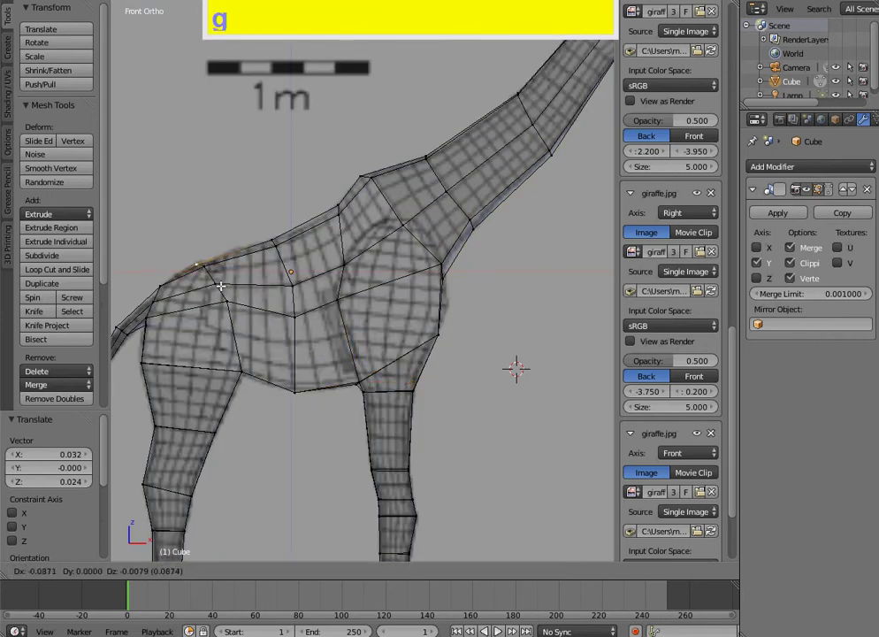
pyautogui.click(220, 286)
pyautogui.rightClick(163, 290)
pyautogui.press('z')
pyautogui.moveTo(162, 290)
pyautogui.mouseDown(button='middle')
pyautogui.moveTo(220, 352)
pyautogui.moveTo(220, 332)
pyautogui.mouseUp(button='middle')
pyautogui.press('KP_1')
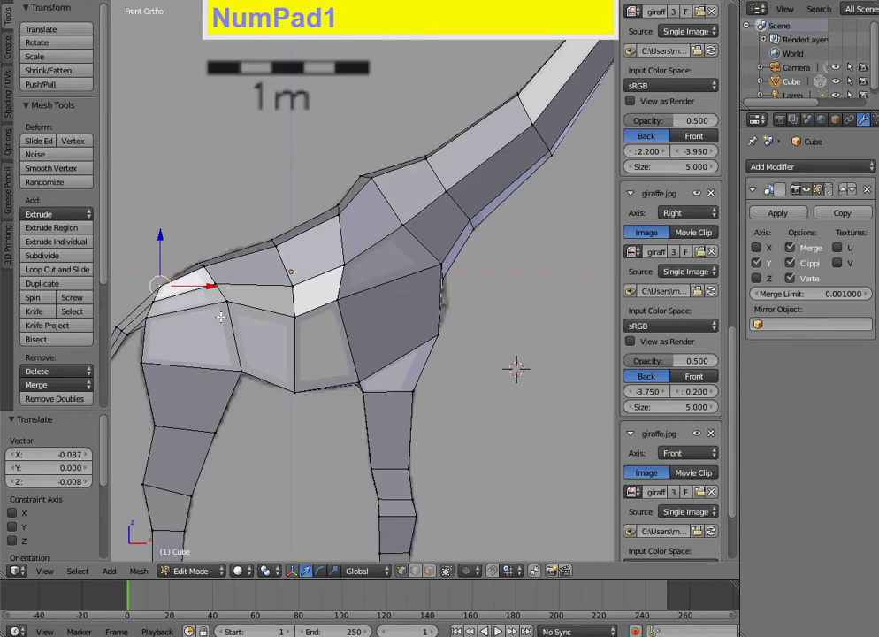
pyautogui.press('g')
pyautogui.click(215, 301)
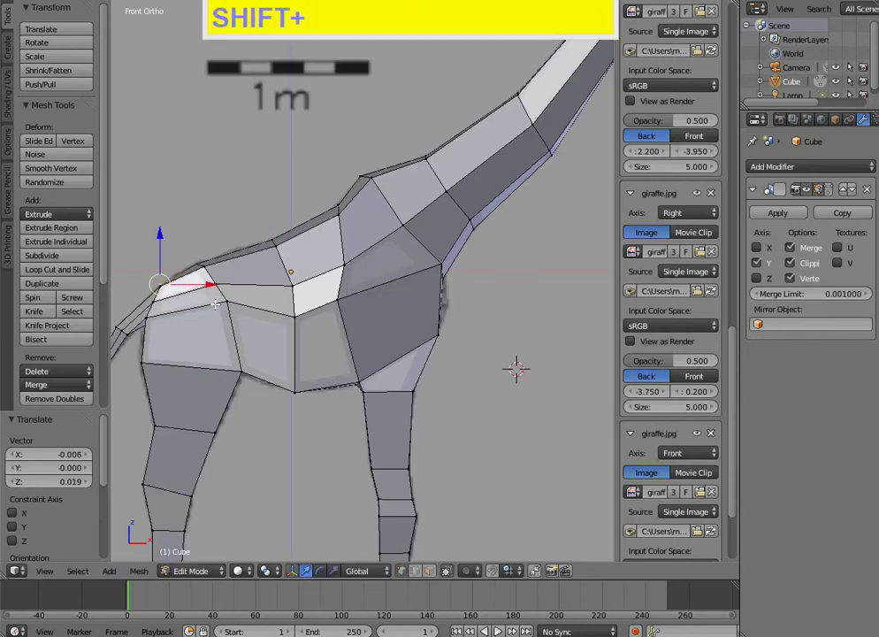
# Step: Move two neighbouring jaw loops' bottom vertices onto the outline: 0.008 in X, -0.020 in Z, and 0.009 in X, -0.029 in Z
pyautogui.scroll(-3, 260, 383)
pyautogui.keyDown('shift'); pyautogui.moveTo(464, 218); pyautogui.dragTo(343, 320, button='middle'); pyautogui.keyUp('shift')
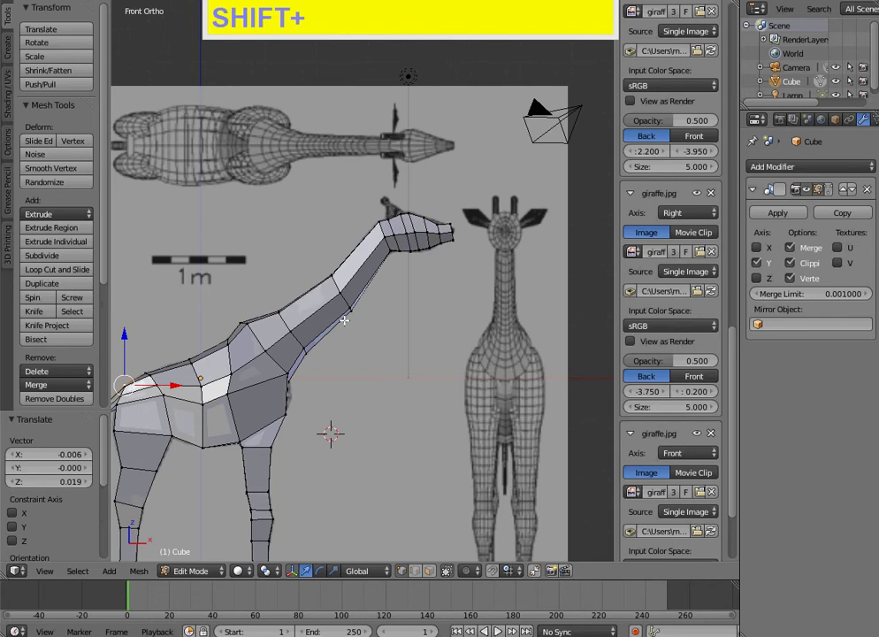
pyautogui.scroll(5, 391, 271)
pyautogui.keyDown('shift'); pyautogui.moveTo(391, 271); pyautogui.dragTo(269, 398, button='middle'); pyautogui.keyUp('shift')
pyautogui.rightClick(377, 334)
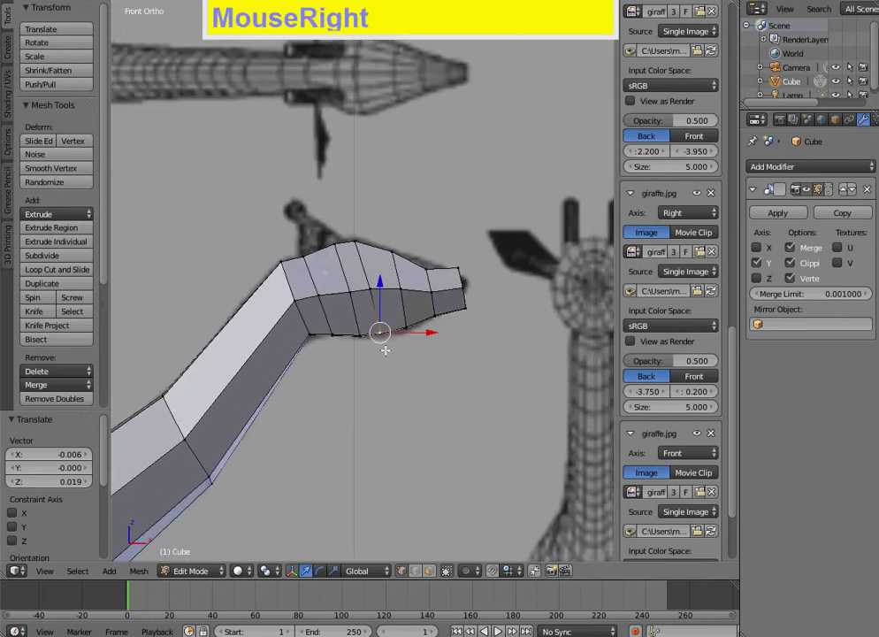
pyautogui.keyDown('ctrl'); pyautogui.moveTo(386, 351); pyautogui.dragTo(384, 321); pyautogui.keyUp('ctrl')
pyautogui.press('g')
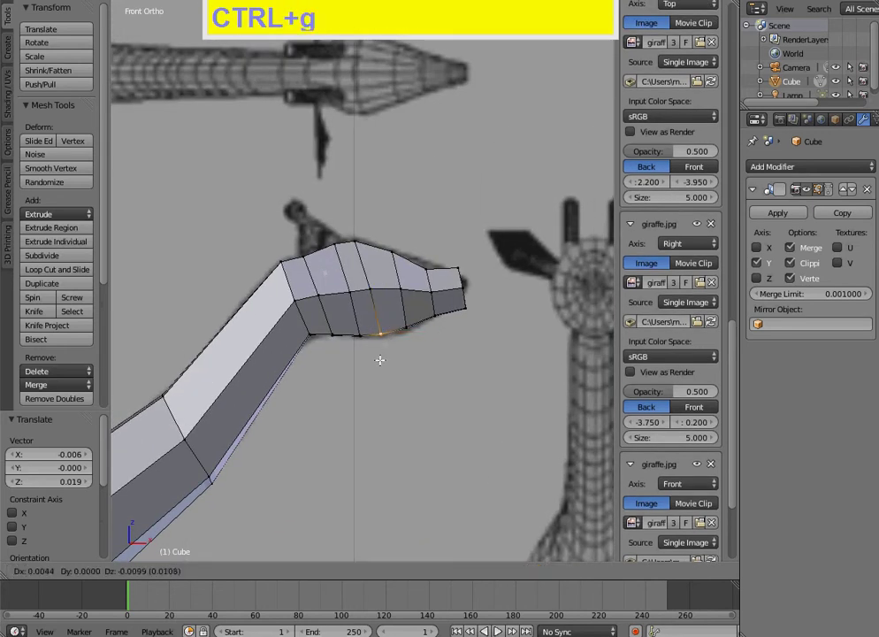
pyautogui.click(384, 371)
pyautogui.rightClick(408, 328)
pyautogui.moveTo(415, 358)
pyautogui.keyDown('ctrl'); pyautogui.mouseDown()
pyautogui.moveTo(404, 323)
pyautogui.moveTo(397, 350)
pyautogui.mouseUp(); pyautogui.keyUp('ctrl')
pyautogui.press('g')
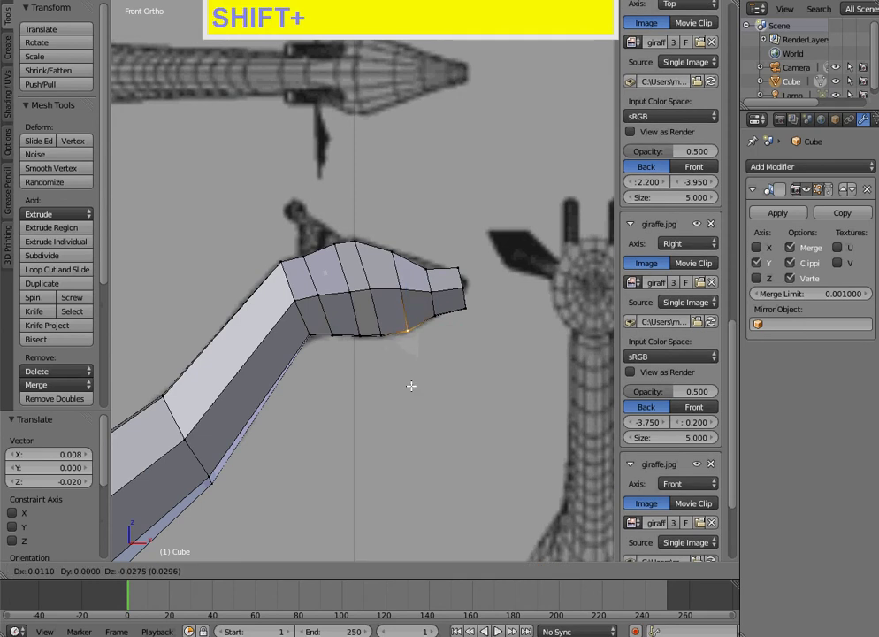
pyautogui.click(409, 384)
# Step: Lower the top vertices of the loop at the back of the head along Z, finishing with a -0.079 move
pyautogui.moveTo(373, 362); pyautogui.dragTo(334, 348, button='middle')
pyautogui.scroll(3, 266, 324)
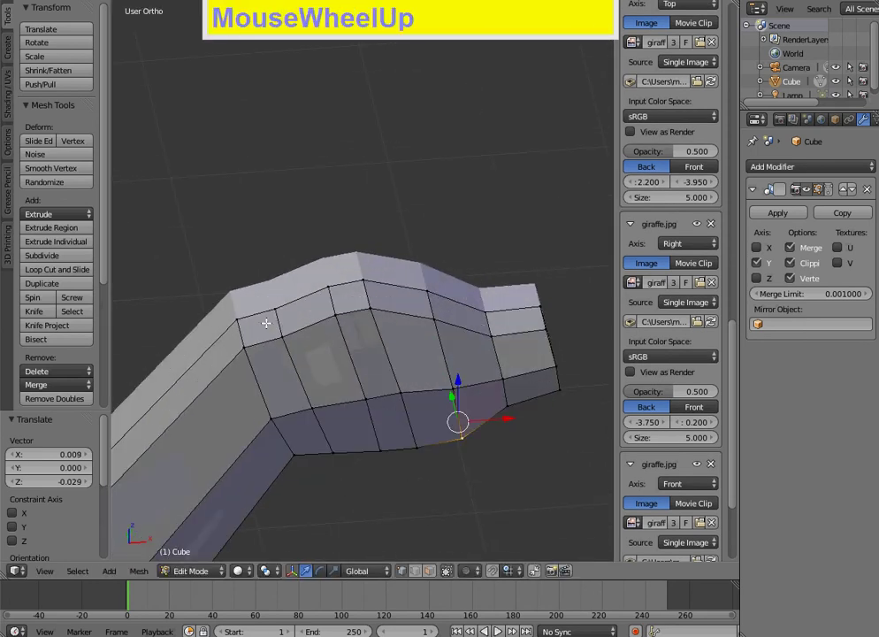
pyautogui.moveTo(282, 359); pyautogui.dragTo(362, 361, button='middle')
pyautogui.rightClick(371, 360)
pyautogui.keyDown('shift'); pyautogui.rightClick(370, 362); pyautogui.keyUp('shift')
pyautogui.moveTo(327, 350); pyautogui.dragTo(304, 402)
pyautogui.moveTo(305, 402); pyautogui.dragTo(400, 281, button='middle')
pyautogui.moveTo(406, 257); pyautogui.dragTo(408, 274)
# Step: Inset the face on top of the back of the head with a thickness of 0.0290
pyautogui.rightClick(349, 303)
pyautogui.keyDown('shift'); pyautogui.rightClick(370, 287); pyautogui.keyUp('shift')
pyautogui.keyDown('shift'); pyautogui.rightClick(418, 314); pyautogui.keyUp('shift')
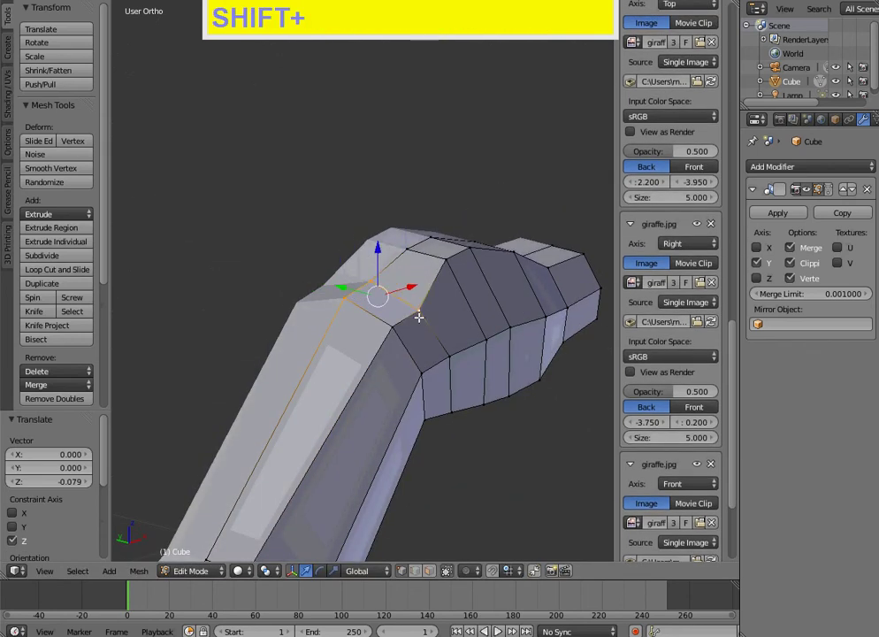
pyautogui.keyDown('shift'); pyautogui.rightClick(392, 336); pyautogui.keyUp('shift')
pyautogui.hotkey('shift', 'i')
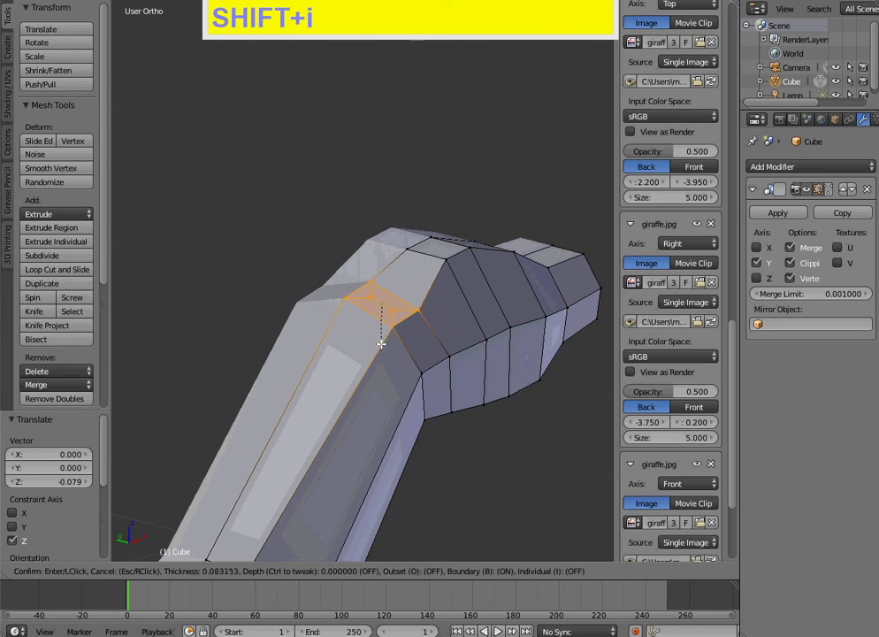
pyautogui.click(383, 356)
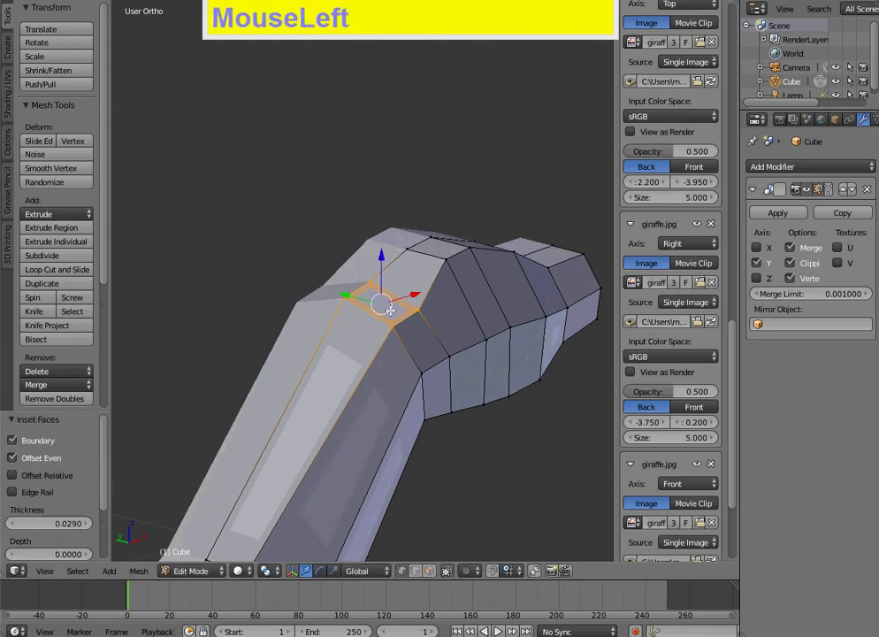
# Step: Extrude the inset face into an ear and move its end -0.534 in Y and 0.263 in Z in the right view
pyautogui.rightClick(369, 292)
pyautogui.scroll(2, 415, 319)
pyautogui.keyDown('shift'); pyautogui.rightClick(437, 333); pyautogui.keyUp('shift')
pyautogui.keyDown('shift'); pyautogui.rightClick(413, 347); pyautogui.keyUp('shift')
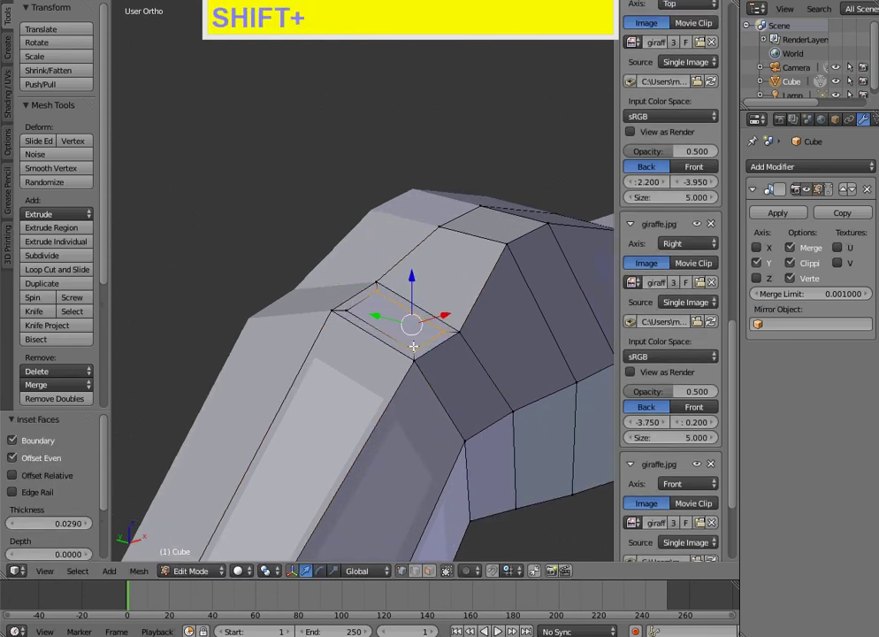
pyautogui.keyDown('shift'); pyautogui.rightClick(352, 314); pyautogui.keyUp('shift')
pyautogui.moveTo(300, 367); pyautogui.dragTo(115, 407, button='middle')
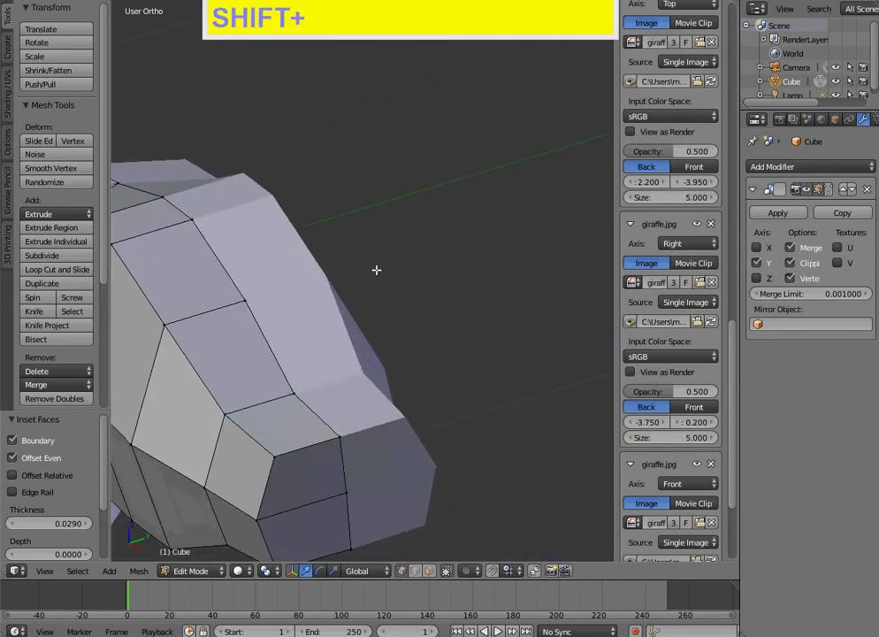
pyautogui.keyDown('shift'); pyautogui.moveTo(377, 270); pyautogui.dragTo(235, 334, button='middle'); pyautogui.keyUp('shift')
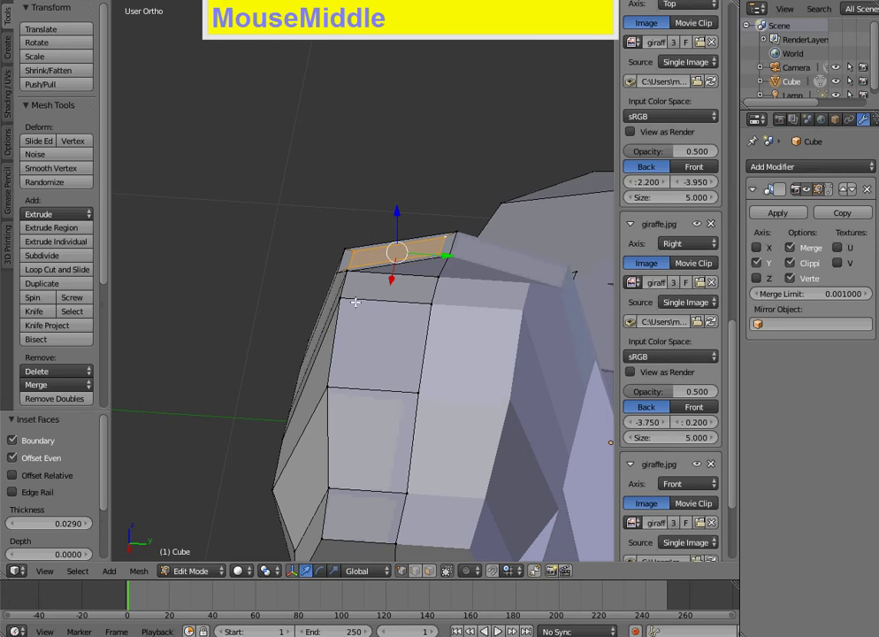
pyautogui.press('KP_3')
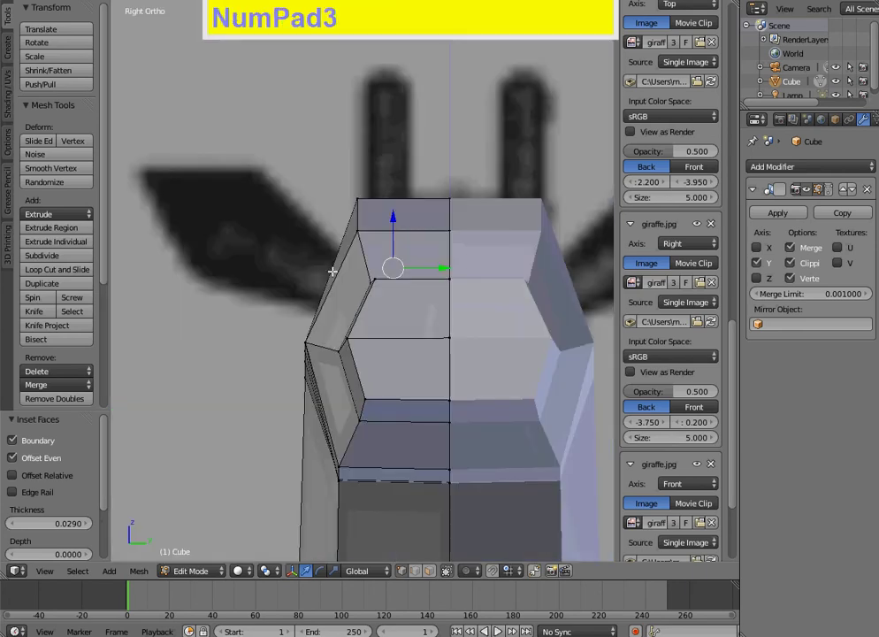
pyautogui.press('e')
pyautogui.rightClick(273, 298)
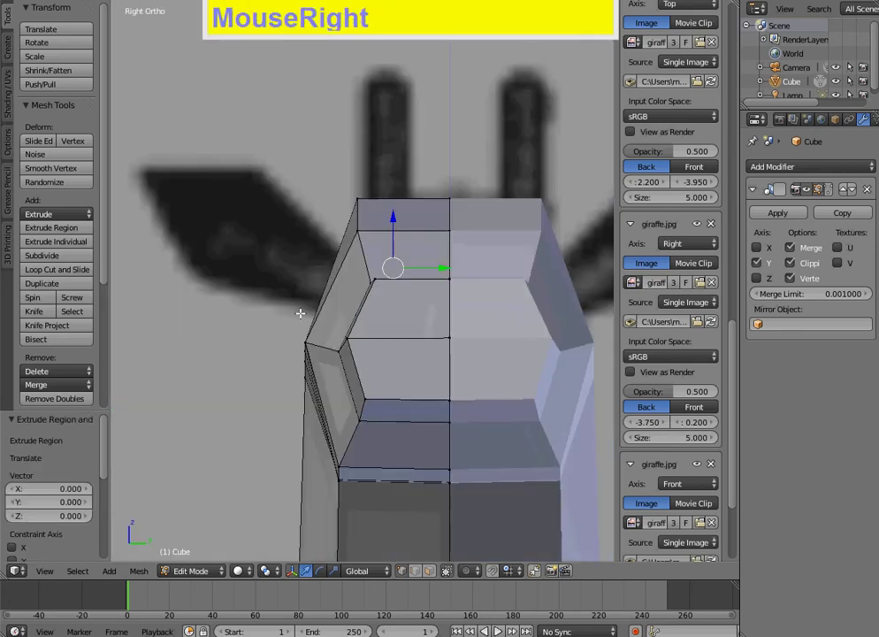
pyautogui.press('g')
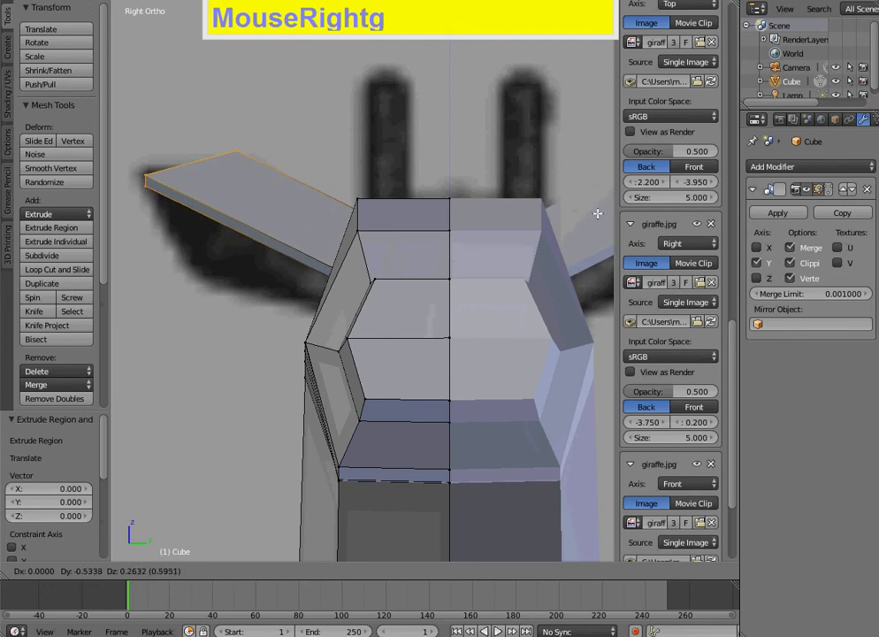
pyautogui.click(597, 213)
# Step: Raise the ear's inner base vertices 0.017 along Z
pyautogui.scroll(-2, 384, 192)
pyautogui.moveTo(384, 191); pyautogui.dragTo(386, 287, button='middle')
pyautogui.scroll(2, 386, 287)
pyautogui.rightClick(439, 228)
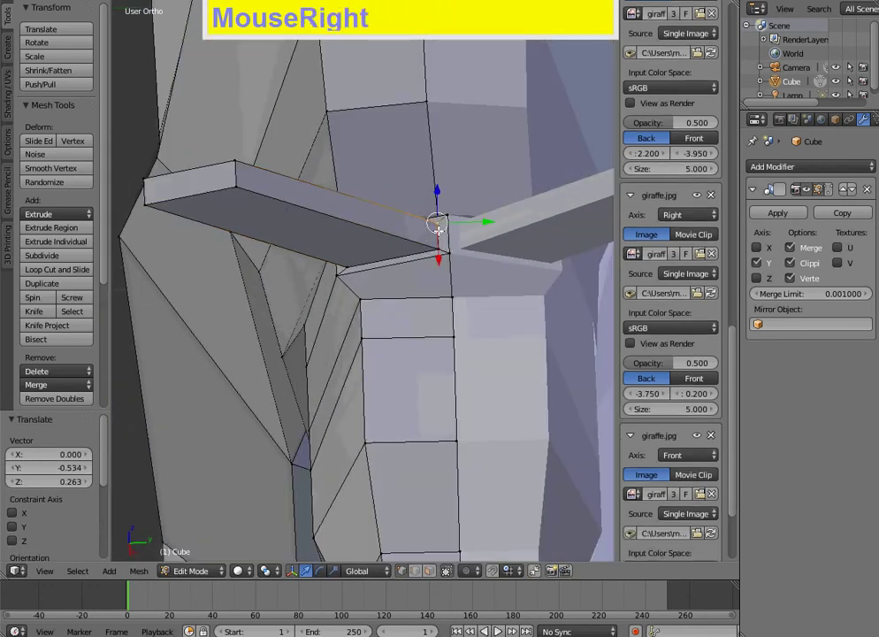
pyautogui.keyDown('shift'); pyautogui.rightClick(434, 231); pyautogui.keyUp('shift')
pyautogui.moveTo(439, 204); pyautogui.dragTo(445, 205)
# Step: Raise the ear's outer base vertices, next to the side of the head, 0.008 along Z
pyautogui.moveTo(444, 205); pyautogui.dragTo(412, 274, button='middle')
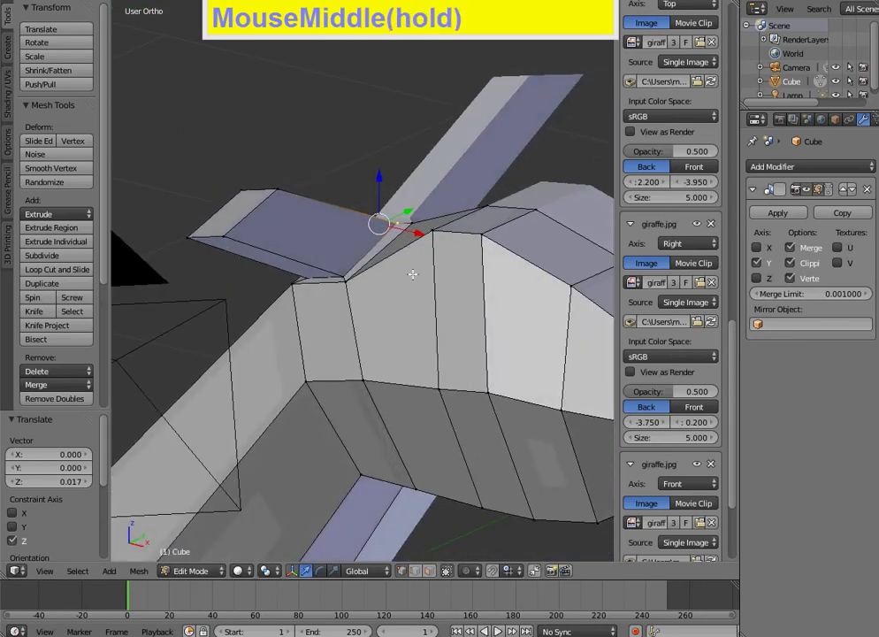
pyautogui.rightClick(338, 277)
pyautogui.moveTo(355, 279); pyautogui.dragTo(356, 255, button='middle')
pyautogui.keyDown('shift'); pyautogui.rightClick(310, 274); pyautogui.keyUp('shift')
pyautogui.moveTo(357, 255); pyautogui.dragTo(330, 231)
# Step: Lower the two head vertices just beneath the ear's outer base by 0.010 along Z
pyautogui.rightClick(336, 278)
pyautogui.rightClick(336, 283)
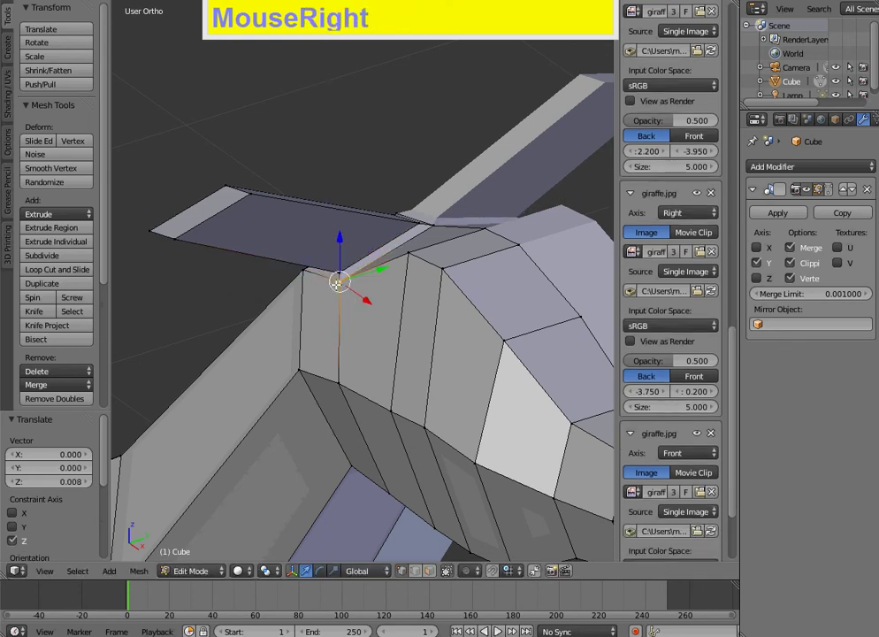
pyautogui.keyDown('shift'); pyautogui.rightClick(305, 267); pyautogui.keyUp('shift')
pyautogui.moveTo(320, 237); pyautogui.dragTo(320, 245)
pyautogui.scroll(-3, 252, 343)
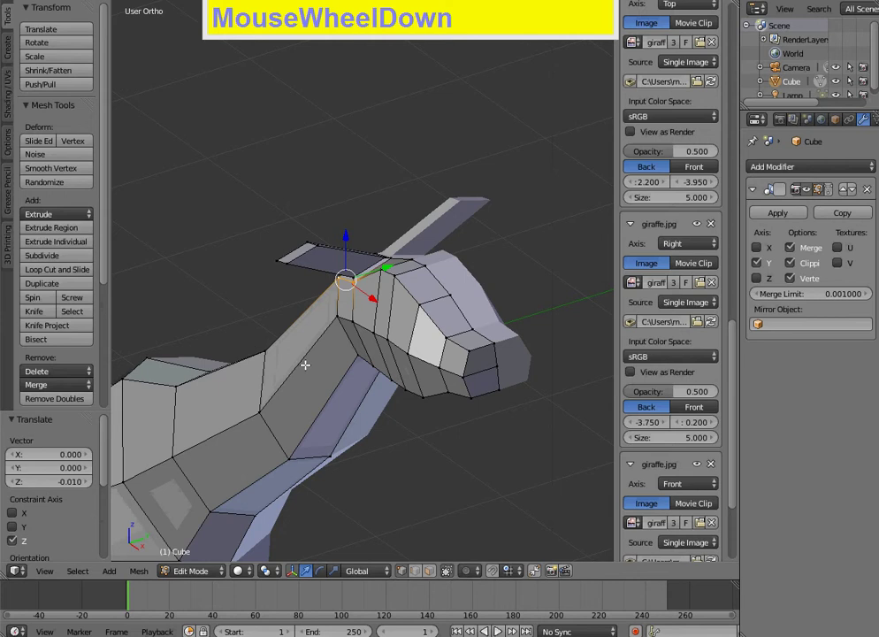
# Step: Show the right view in wireframe and move the ear's upper end vertices 0.067 in Y and -0.041 in Z
pyautogui.moveTo(305, 364); pyautogui.dragTo(300, 346, button='middle')
pyautogui.press('KP_3')
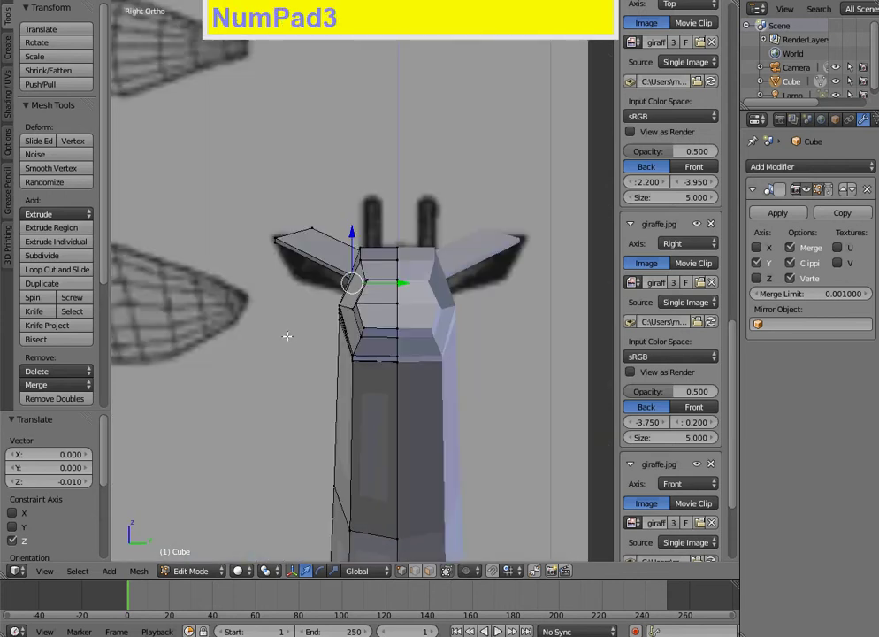
pyautogui.scroll(2, 322, 264)
pyautogui.press('z')
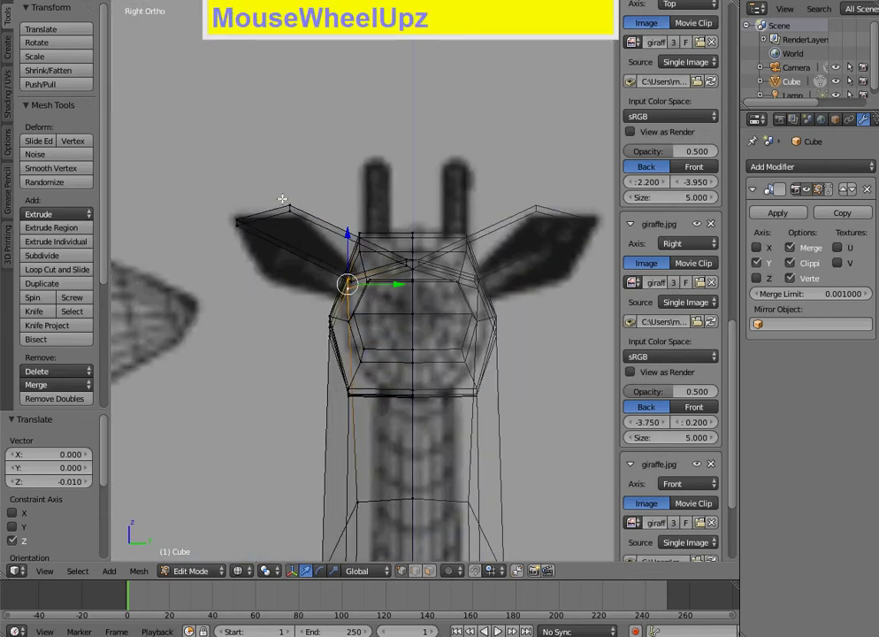
pyautogui.rightClick(285, 206)
pyautogui.keyDown('shift'); pyautogui.rightClick(283, 220); pyautogui.keyUp('shift')
pyautogui.press('g')
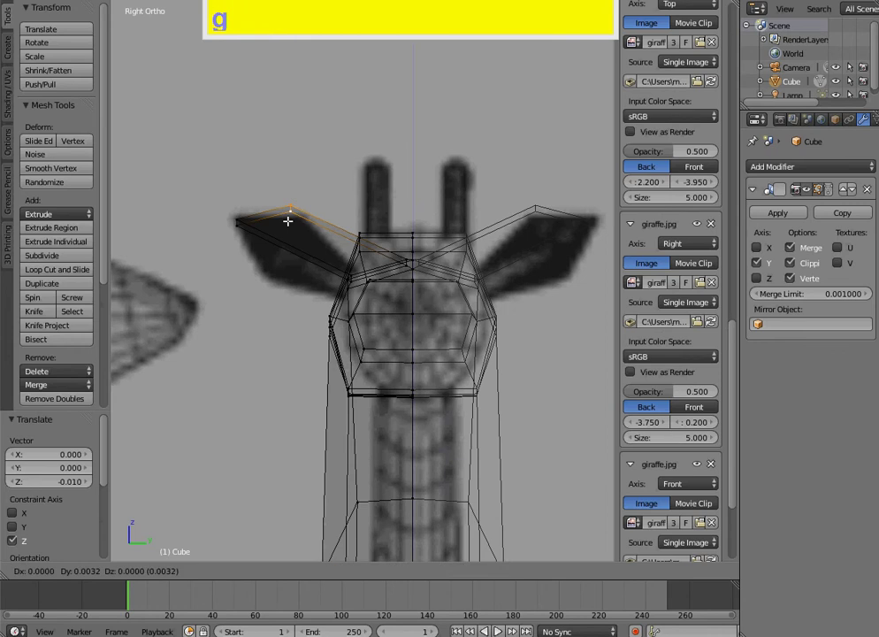
pyautogui.click(298, 228)
# Step: Move the ear's outer tip vertices -0.003 in Y, 0.025 in Z, and its upper end vertices -0.226 in Y, 0.010 in Z
pyautogui.rightClick(235, 218)
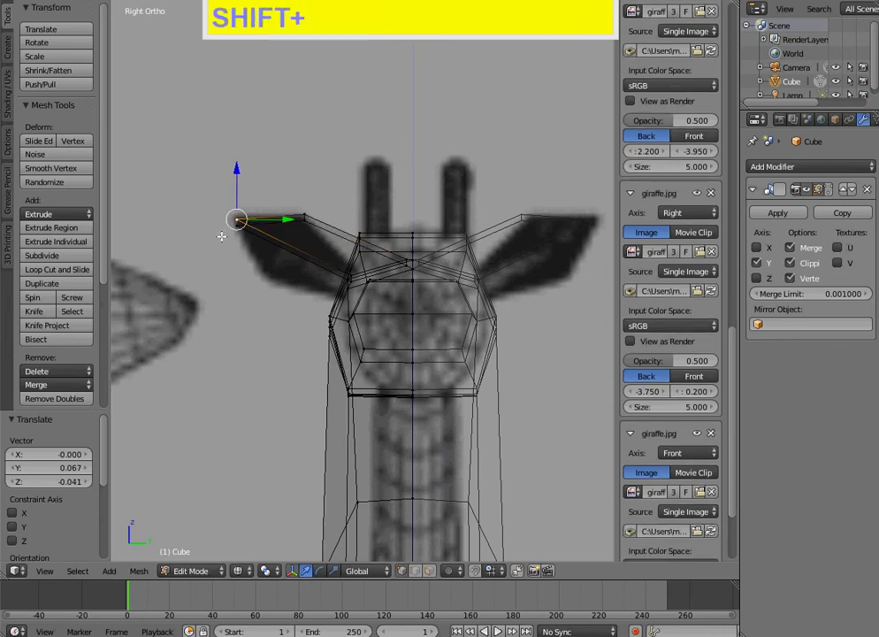
pyautogui.keyDown('shift'); pyautogui.rightClick(235, 219); pyautogui.keyUp('shift')
pyautogui.press('g')
pyautogui.click(229, 244)
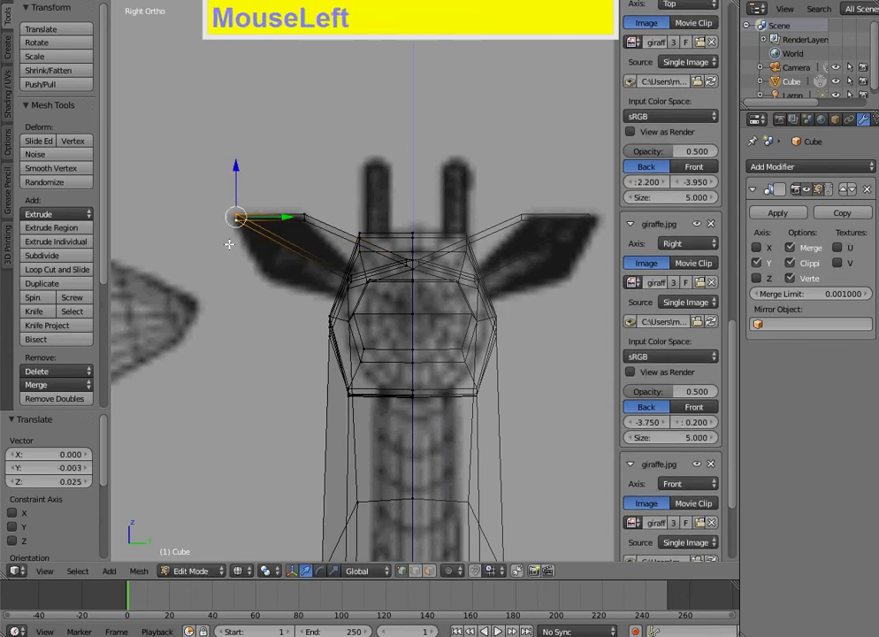
pyautogui.keyDown('shift'); pyautogui.rightClick(301, 220); pyautogui.keyUp('shift')
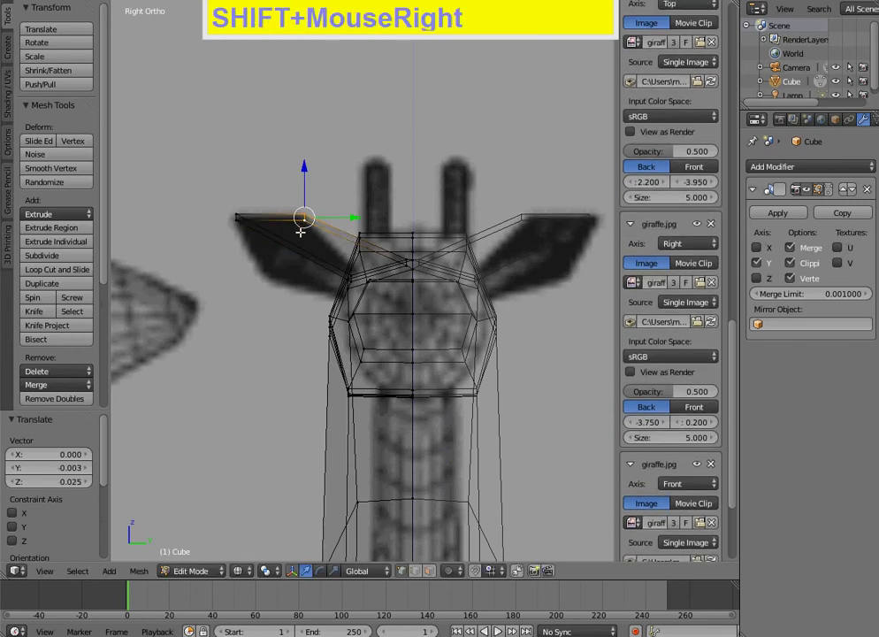
pyautogui.press('g')
pyautogui.click(249, 232)
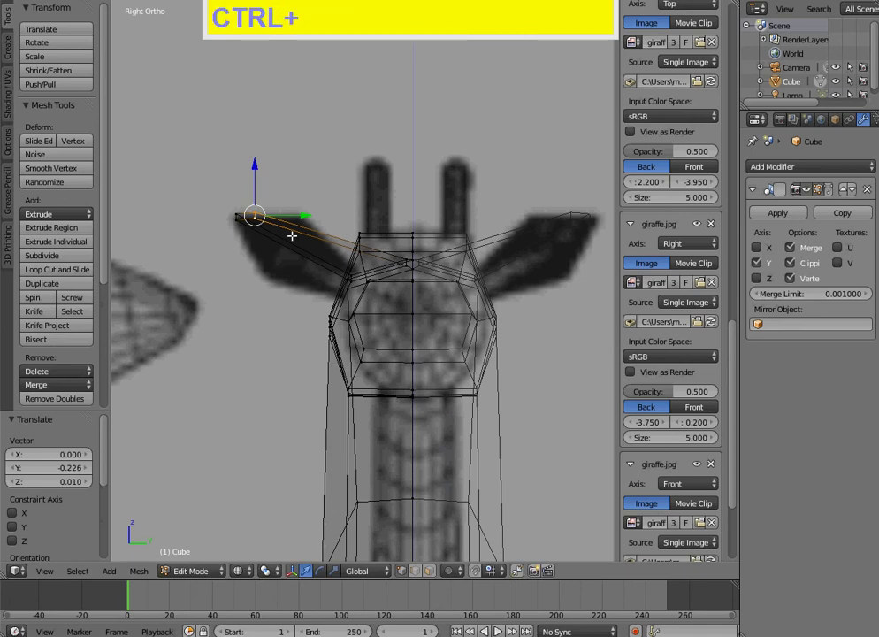
# Step: Add a loop cut across the ear, moving its upper vertices 0.054 in Y, 0.067 in Z and lower ones 0.016 in Y, -0.204 in Z
pyautogui.hotkey('ctrl', 'r')
pyautogui.click(292, 235)
pyautogui.click(255, 217)
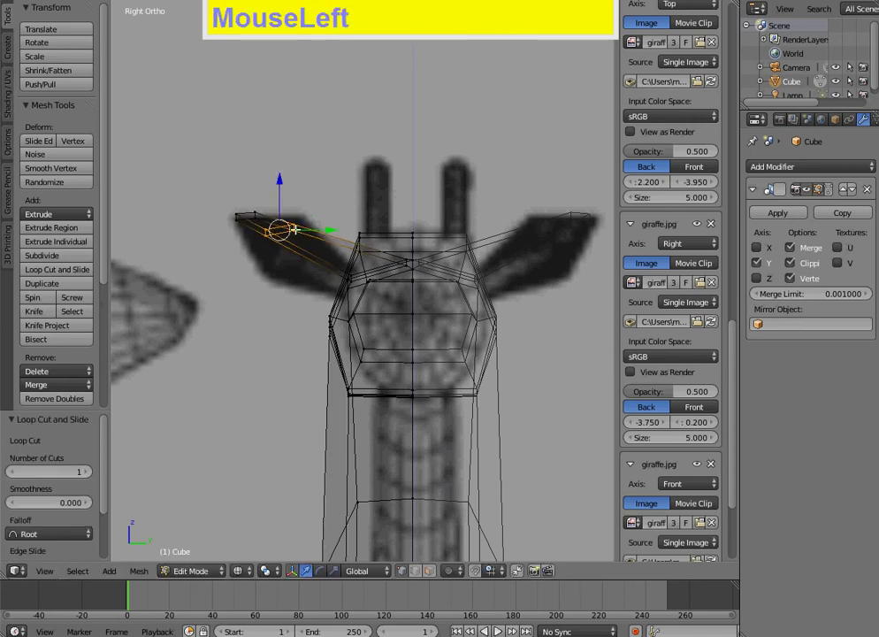
pyautogui.keyDown('shift'); pyautogui.rightClick(304, 252); pyautogui.keyUp('shift')
pyautogui.press('g')
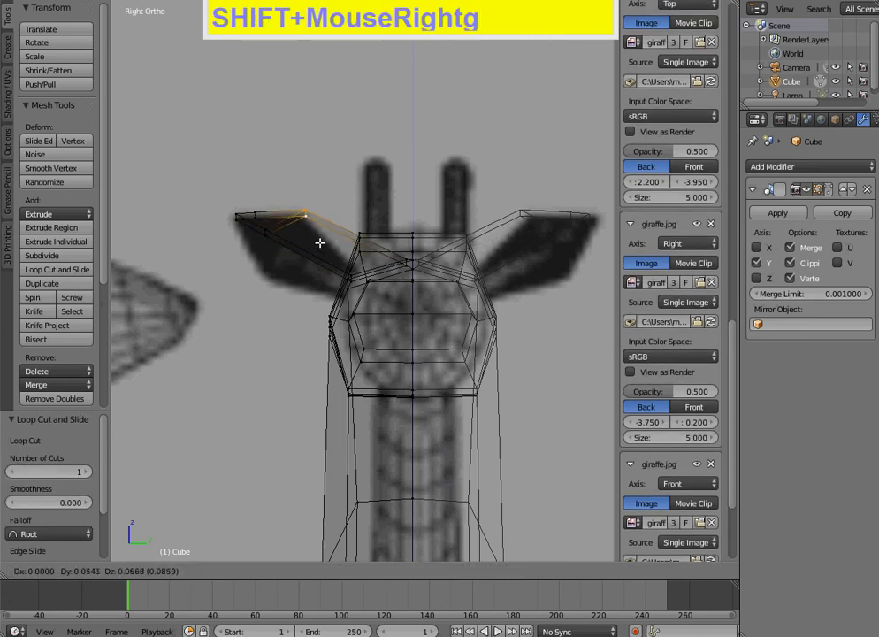
pyautogui.click(320, 241)
pyautogui.keyDown('shift'); pyautogui.rightClick(272, 252); pyautogui.keyUp('shift')
pyautogui.press('g')
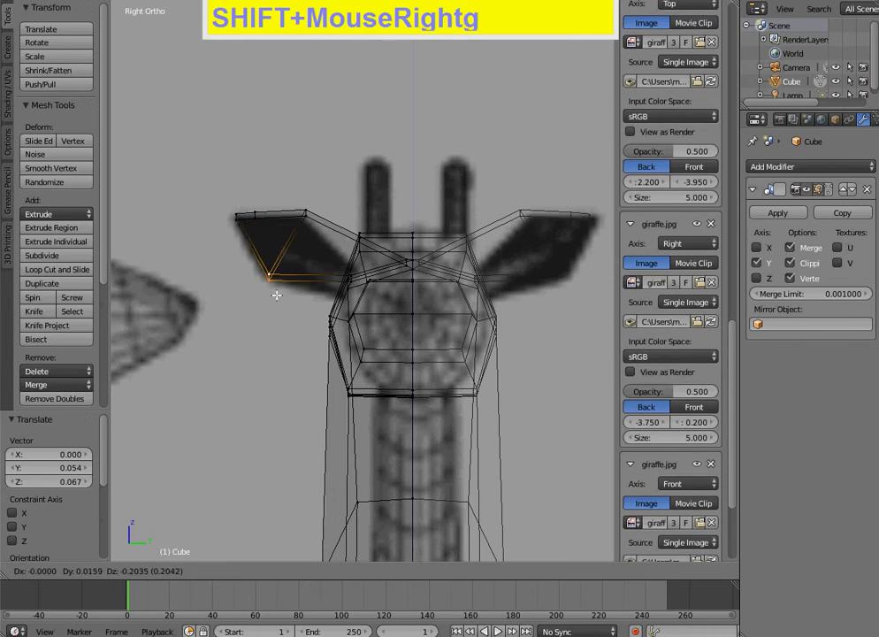
pyautogui.click(275, 296)
# Step: Loop-cut the ear nearer its base, moving the lower vertices 0.025 in Y, -0.038 in Z and the upper ones -0.051 in Y, -0.099 in Z
pyautogui.hotkey('ctrl', 'r')
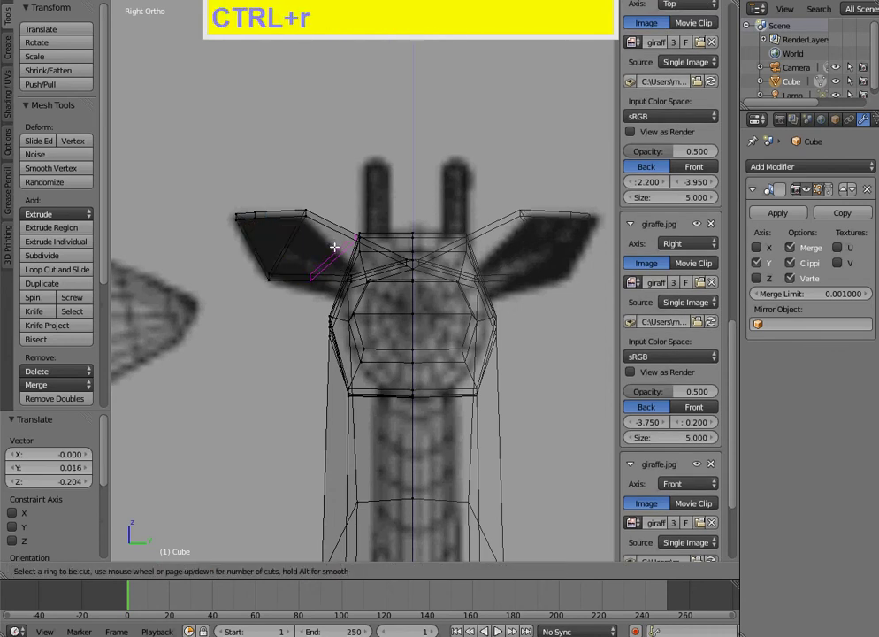
pyautogui.click(333, 247)
pyautogui.click(333, 257)
pyautogui.keyDown('shift'); pyautogui.rightClick(307, 278); pyautogui.keyUp('shift')
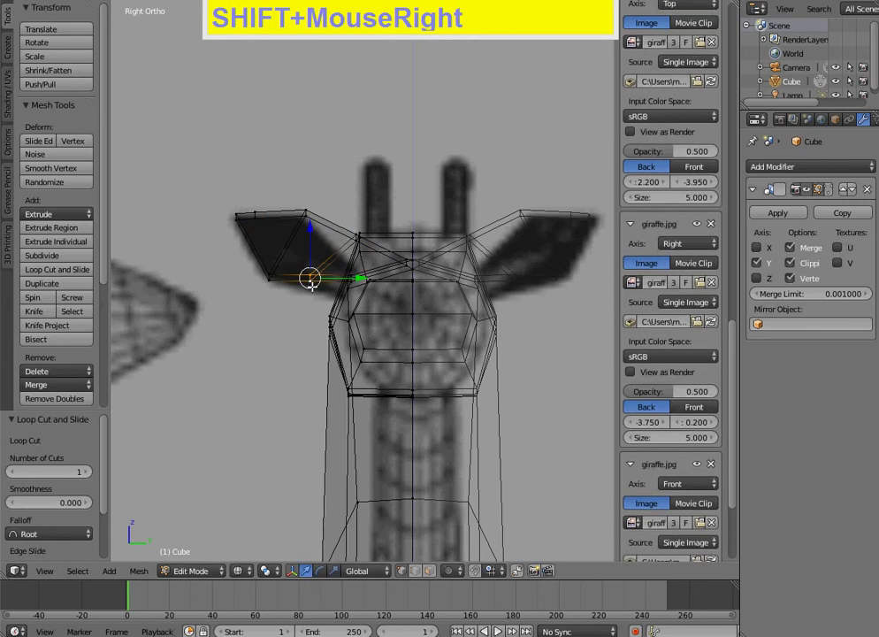
pyautogui.press('g')
pyautogui.click(354, 233)
pyautogui.keyDown('shift'); pyautogui.rightClick(354, 235); pyautogui.keyUp('shift')
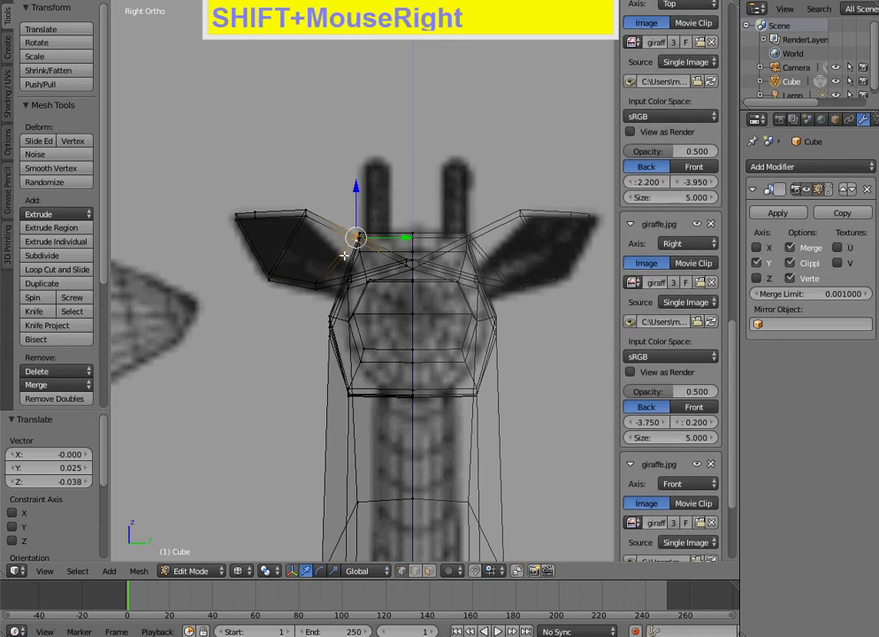
pyautogui.press('g')
pyautogui.click(334, 276)
# Step: Return to solid shading and move the inner vertices at the ear's base -0.123 along Y
pyautogui.scroll(-2, 265, 274)
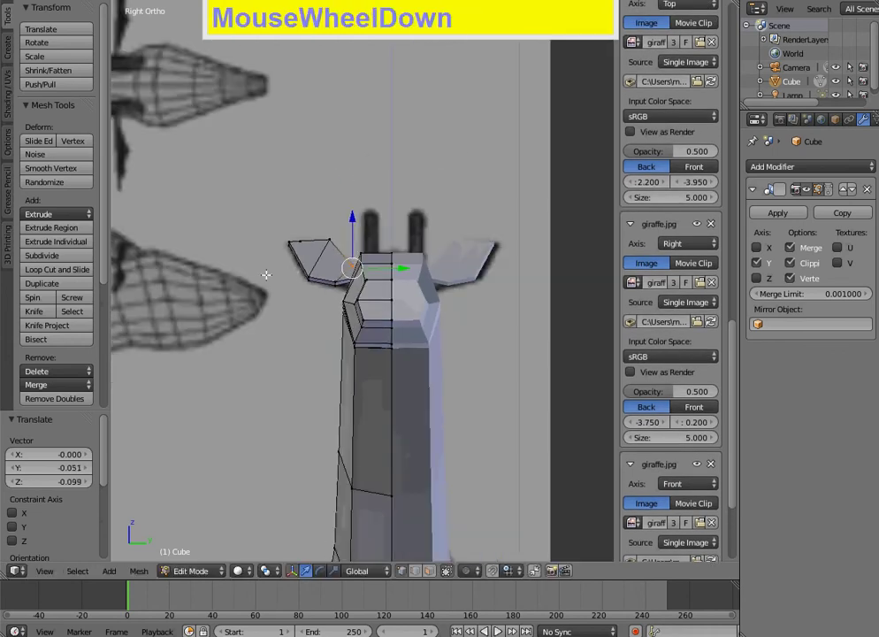
pyautogui.moveTo(265, 275); pyautogui.dragTo(257, 331, button='middle')
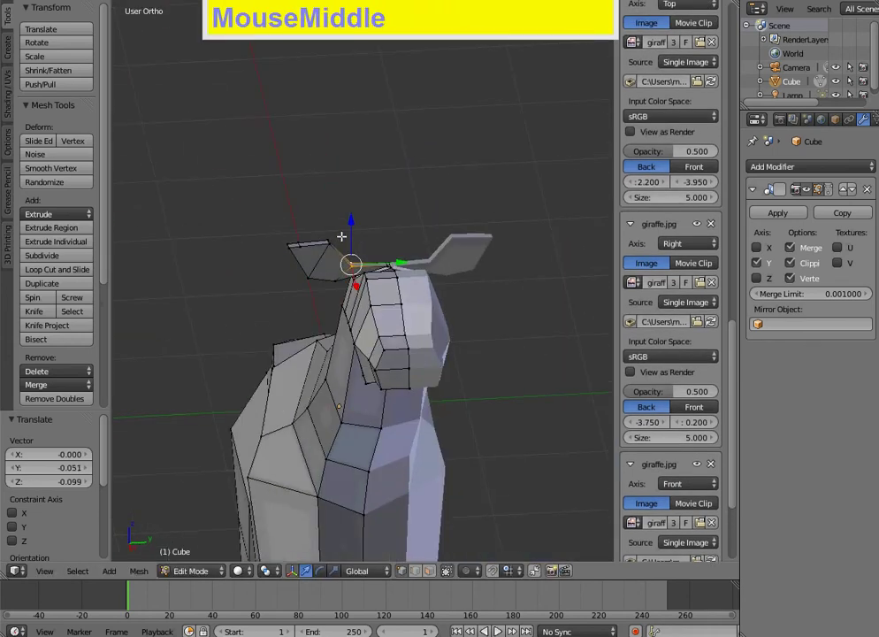
pyautogui.scroll(3, 351, 246)
pyautogui.moveTo(351, 247); pyautogui.dragTo(354, 271, button='middle')
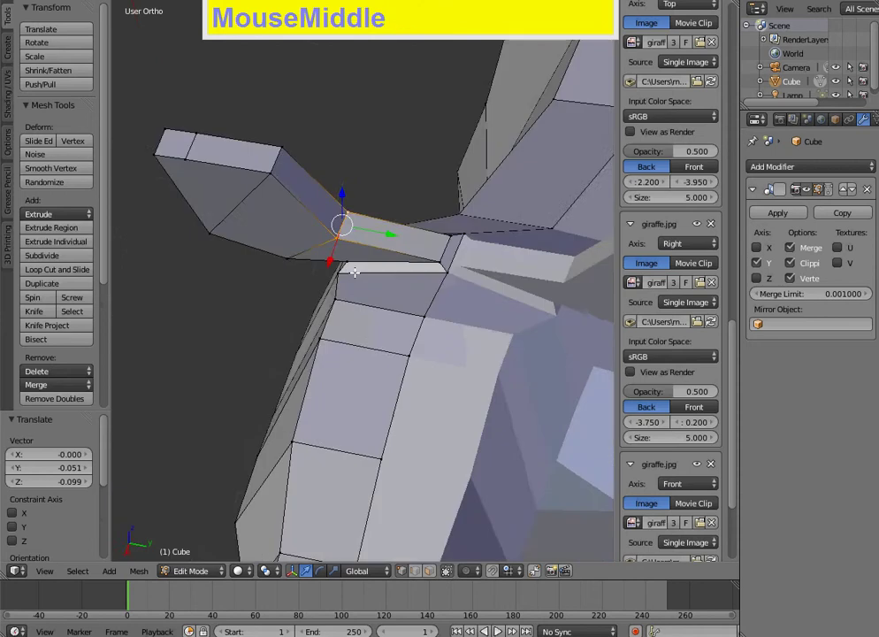
pyautogui.rightClick(445, 253)
pyautogui.keyDown('shift'); pyautogui.rightClick(449, 256); pyautogui.keyUp('shift')
pyautogui.moveTo(449, 257); pyautogui.dragTo(406, 251)
pyautogui.moveTo(407, 252); pyautogui.dragTo(352, 235, button='middle')
# Step: Adjust the height of the narrow face at the ear's base along Z, raising a neighbouring ear vertex by 0.018
pyautogui.keyDown('shift'); pyautogui.rightClick(345, 235); pyautogui.keyUp('shift')
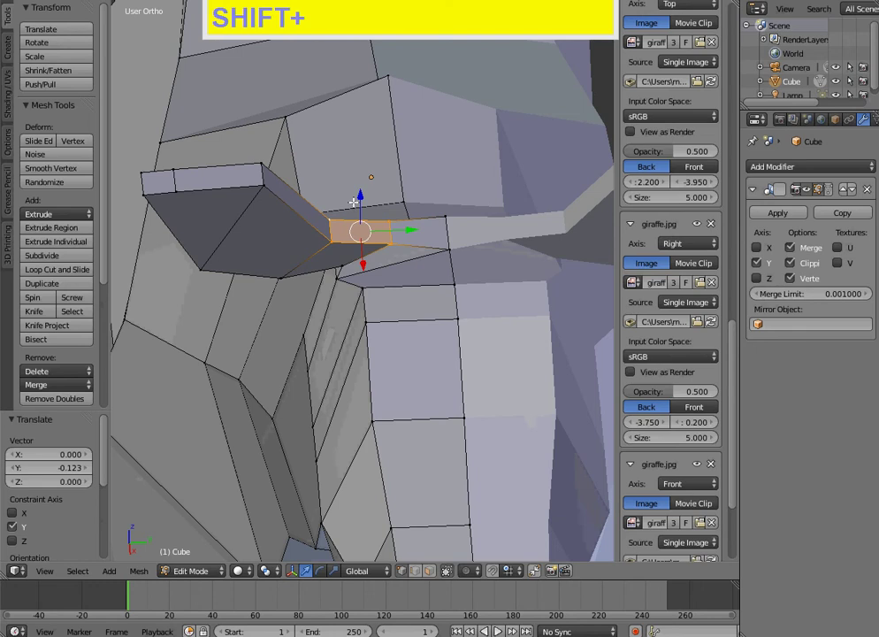
pyautogui.moveTo(359, 196); pyautogui.dragTo(357, 195)
pyautogui.scroll(-2, 357, 195)
pyautogui.moveTo(349, 257); pyautogui.dragTo(328, 256, button='middle')
pyautogui.scroll(-2, 340, 255)
pyautogui.rightClick(340, 270)
pyautogui.moveTo(330, 237); pyautogui.dragTo(330, 234)
# Step: Move the upper vertices of the ear's middle loop -0.041 in Z in the right view
pyautogui.moveTo(330, 233); pyautogui.dragTo(329, 275, button='middle')
pyautogui.keyDown('shift'); pyautogui.rightClick(325, 235); pyautogui.keyUp('shift')
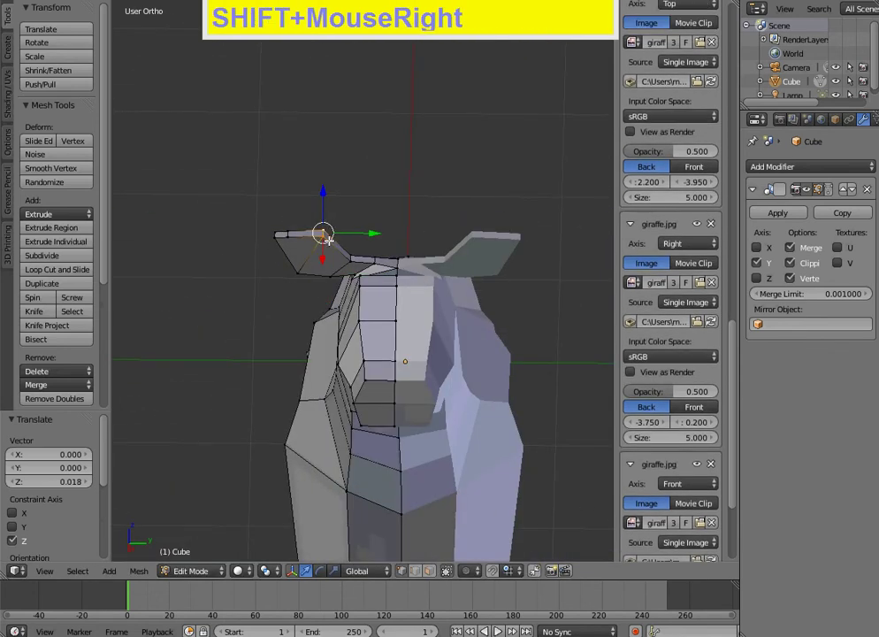
pyautogui.press('KP_3')
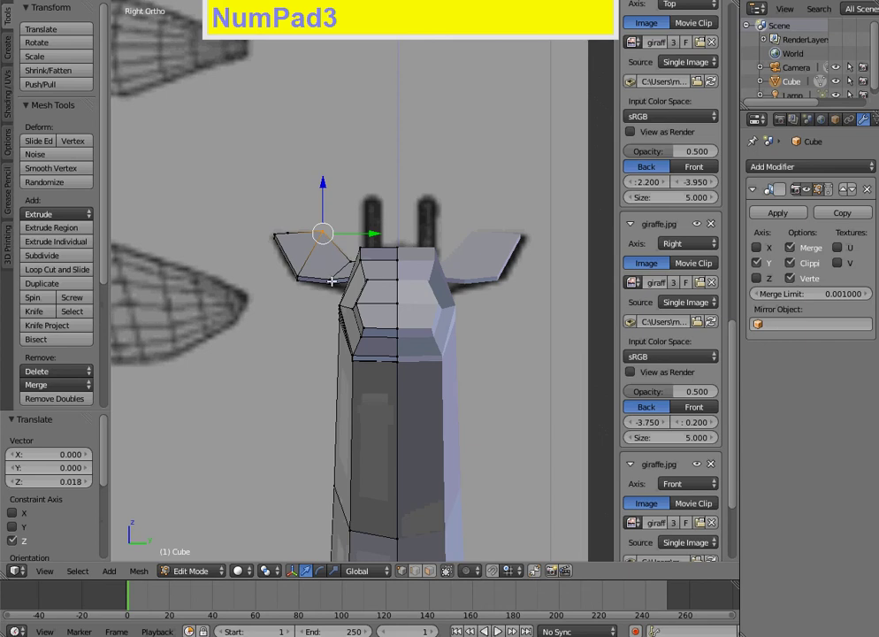
pyautogui.press('g')
pyautogui.click(337, 293)
pyautogui.scroll(-1, 269, 271)
pyautogui.scroll(2, 312, 269)
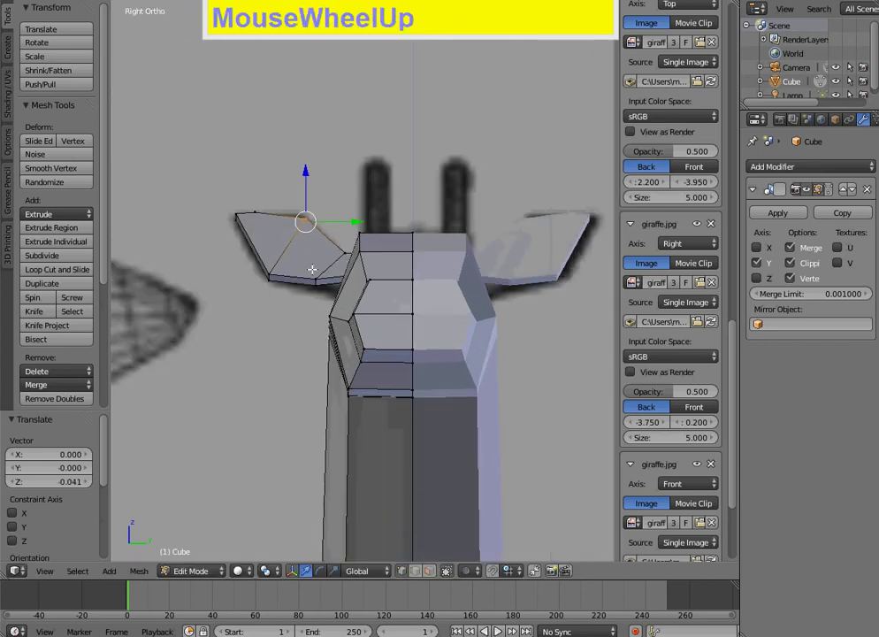
# Step: Inset the face on top of the head in front of the ear with a thickness of 0.0591
pyautogui.moveTo(362, 281); pyautogui.dragTo(418, 342, button='middle')
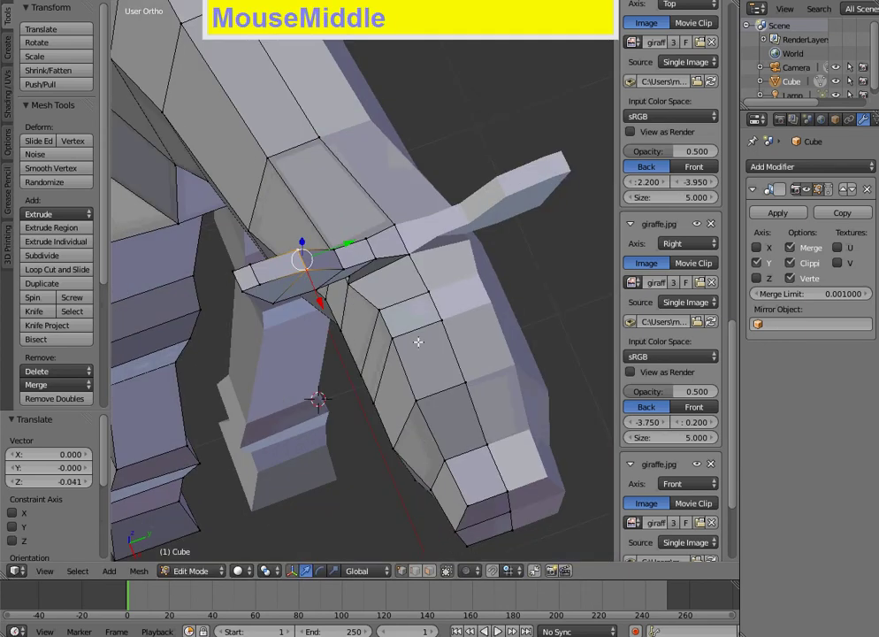
pyautogui.keyDown('shift'); pyautogui.rightClick(398, 292); pyautogui.keyUp('shift')
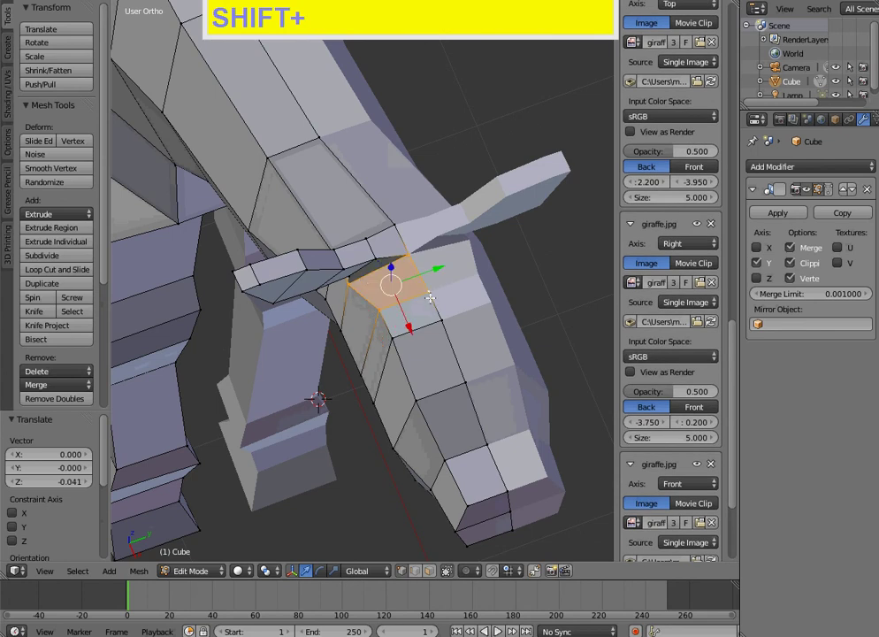
pyautogui.press('i')
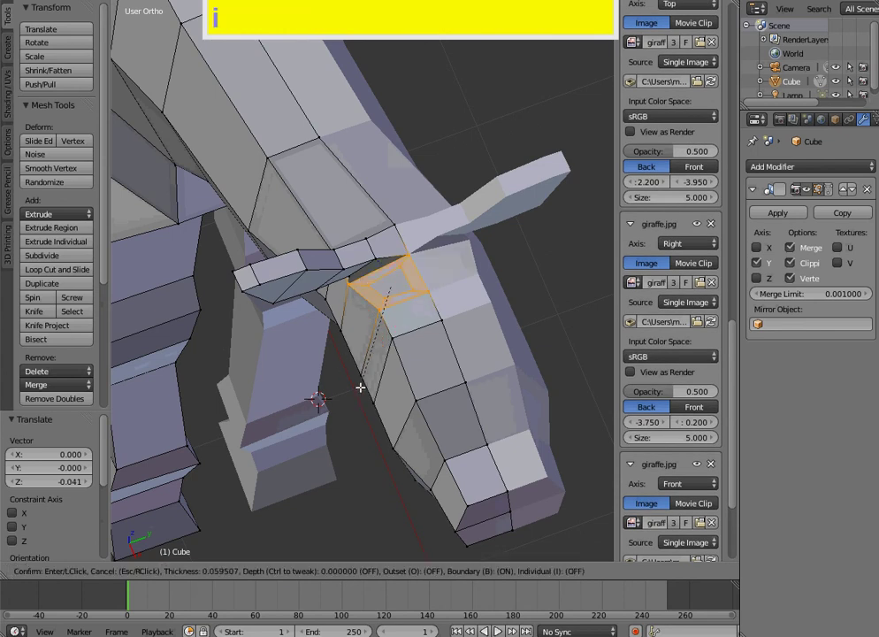
pyautogui.click(362, 387)
# Step: Extrude the inset into a horn in the right view, moving its end -0.010 in Y and 0.471 in Z
pyautogui.rightClick(375, 292)
pyautogui.keyDown('shift'); pyautogui.rightClick(373, 290); pyautogui.keyUp('shift')
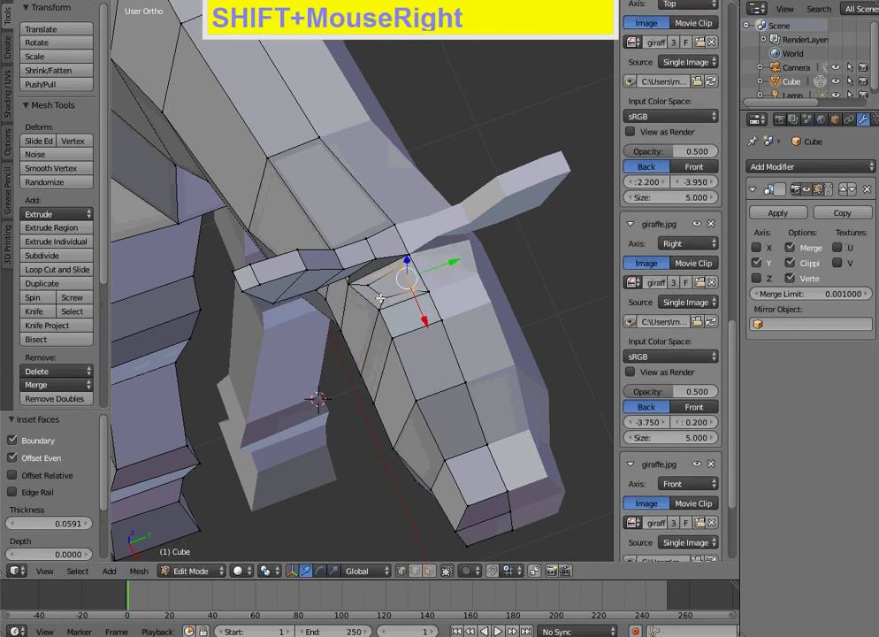
pyautogui.press('KP_3')
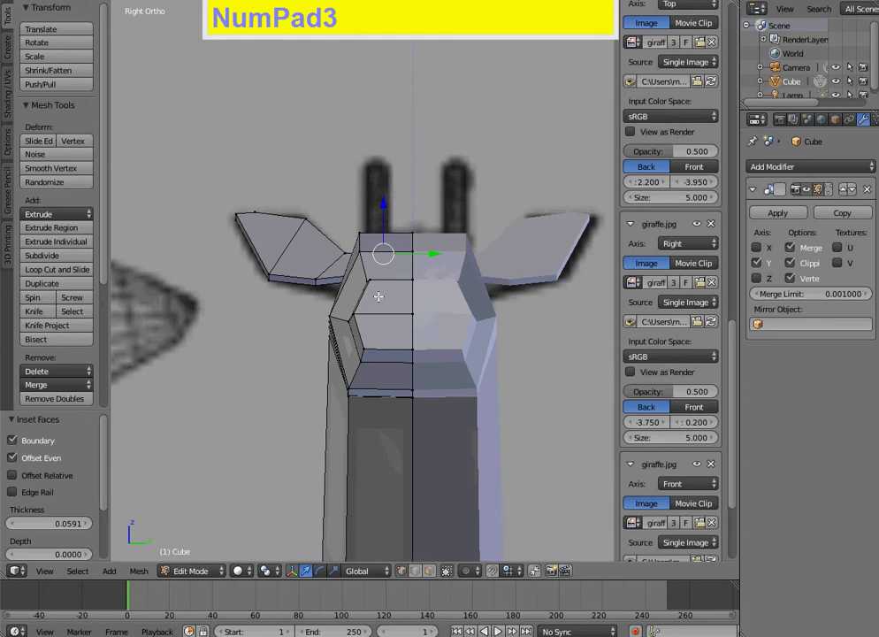
pyautogui.press('e')
pyautogui.rightClick(386, 278)
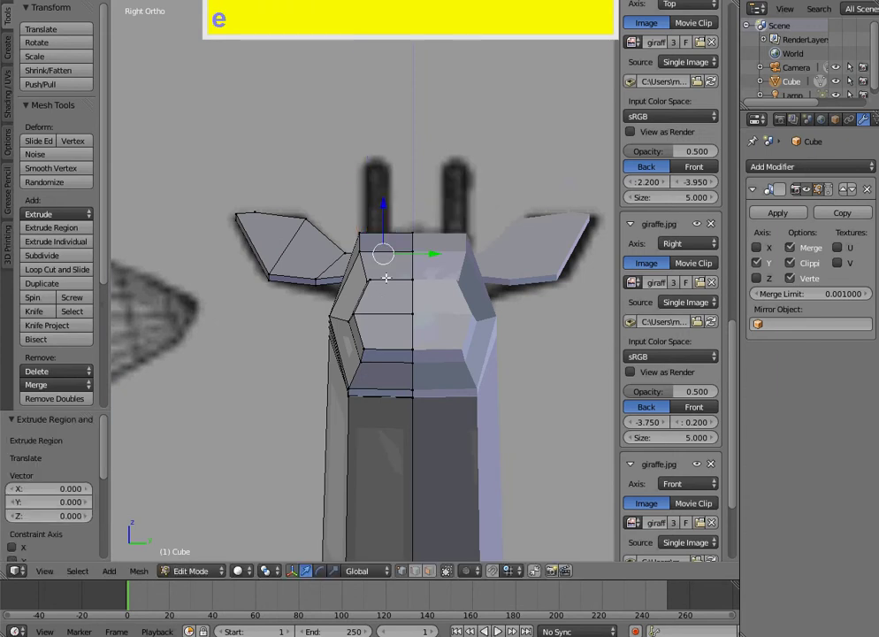
pyautogui.press('g')
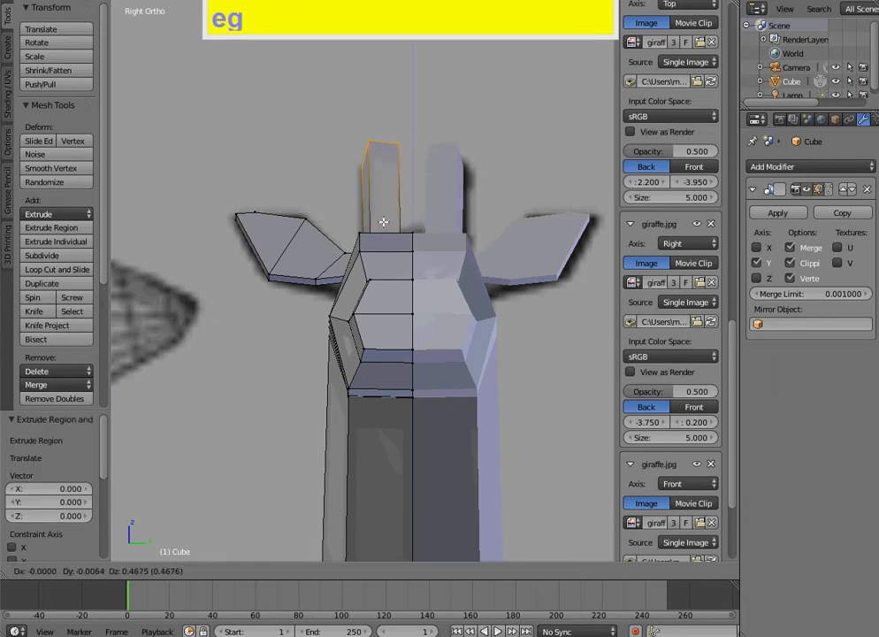
pyautogui.click(382, 221)
# Step: In wireframe, move the horn's two lower end vertices: the outer 0.019 in Y, 0.029 in Z, the inner -0.048 in Y, -0.032 in Z
pyautogui.press('z')
pyautogui.rightClick(363, 185)
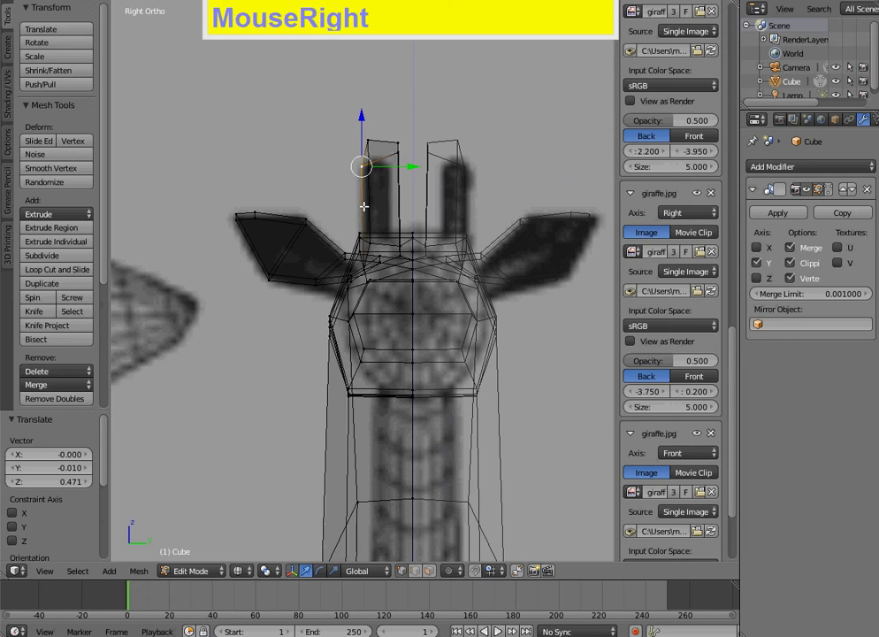
pyautogui.press('g')
pyautogui.click(366, 161)
pyautogui.rightClick(366, 159)
pyautogui.press('g')
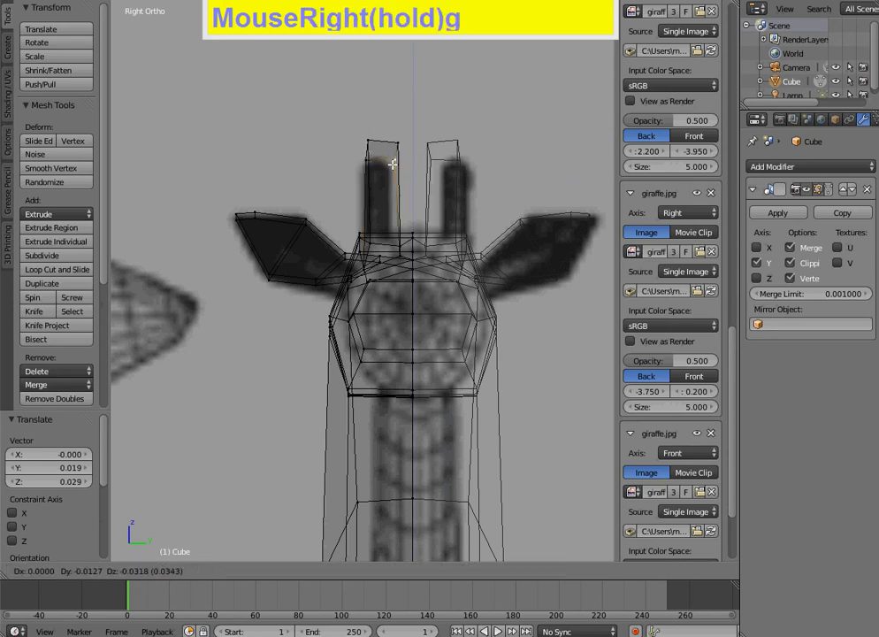
pyautogui.click(387, 165)
# Step: Move the horn's higher inner end vertex about -0.054 in Y, -0.073 in Z and the outer one -0.019 in Y, -0.092 in Z
pyautogui.rightClick(395, 144)
pyautogui.press('g')
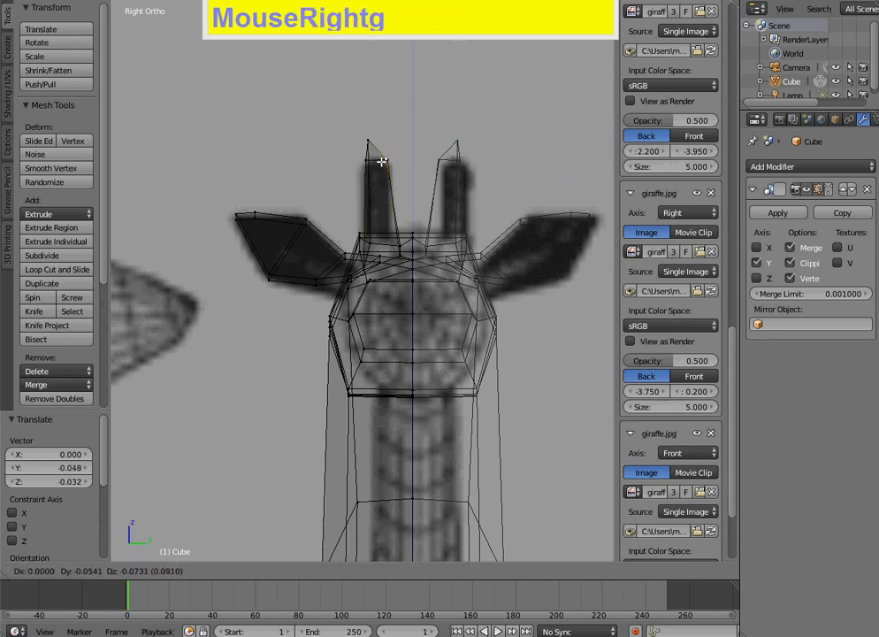
pyautogui.click(382, 161)
pyautogui.rightClick(363, 161)
pyautogui.click(363, 160)
pyautogui.press('z')
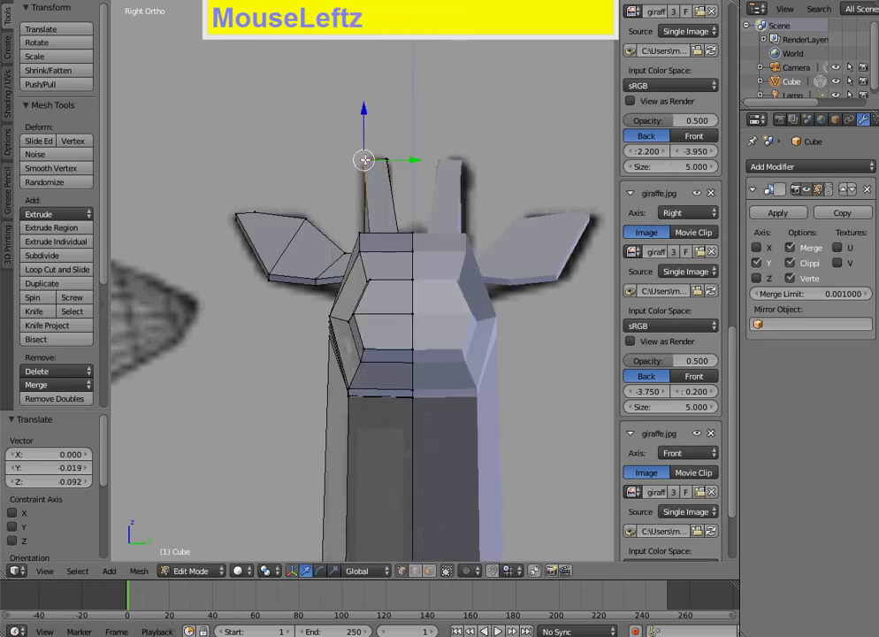
# Step: Select the horn's end face, extrude it in place and scale it up slightly to form a wider rim
pyautogui.moveTo(360, 171)
pyautogui.mouseDown(button='middle')
pyautogui.moveTo(349, 237)
pyautogui.moveTo(323, 243)
pyautogui.moveTo(360, 237)
pyautogui.moveTo(378, 211)
pyautogui.moveTo(354, 249)
pyautogui.moveTo(375, 182)
pyautogui.mouseUp(button='middle')
pyautogui.keyDown('shift'); pyautogui.rightClick(382, 191); pyautogui.keyUp('shift')
pyautogui.moveTo(373, 140); pyautogui.dragTo(402, 155)
pyautogui.press('e')
pyautogui.press('s')
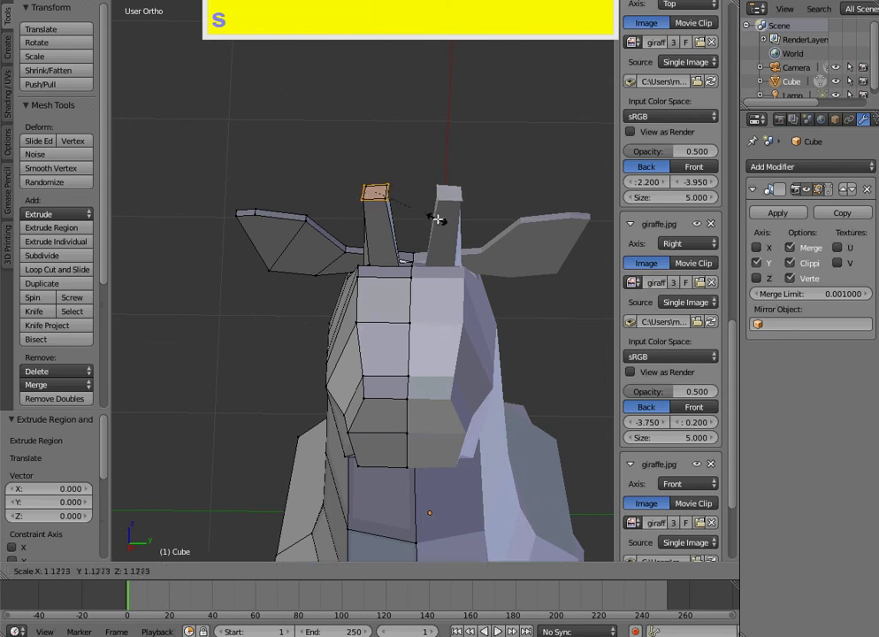
pyautogui.click(449, 219)
# Step: Raise the horn cap's top face 0.050 in Z and scale it to 0.891
pyautogui.moveTo(371, 152); pyautogui.dragTo(411, 159)
pyautogui.press('s')
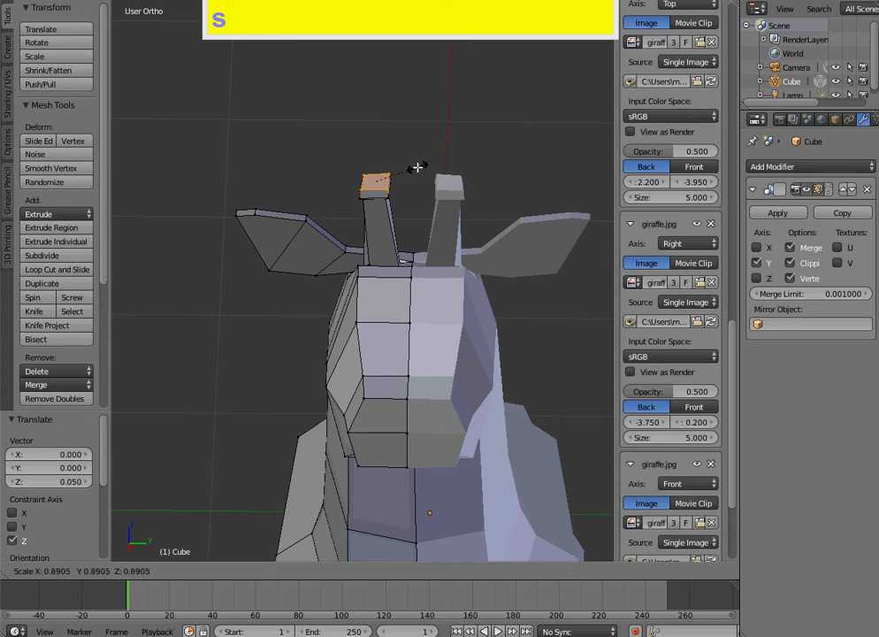
pyautogui.click(417, 181)
pyautogui.moveTo(417, 180); pyautogui.dragTo(400, 158, button='middle')
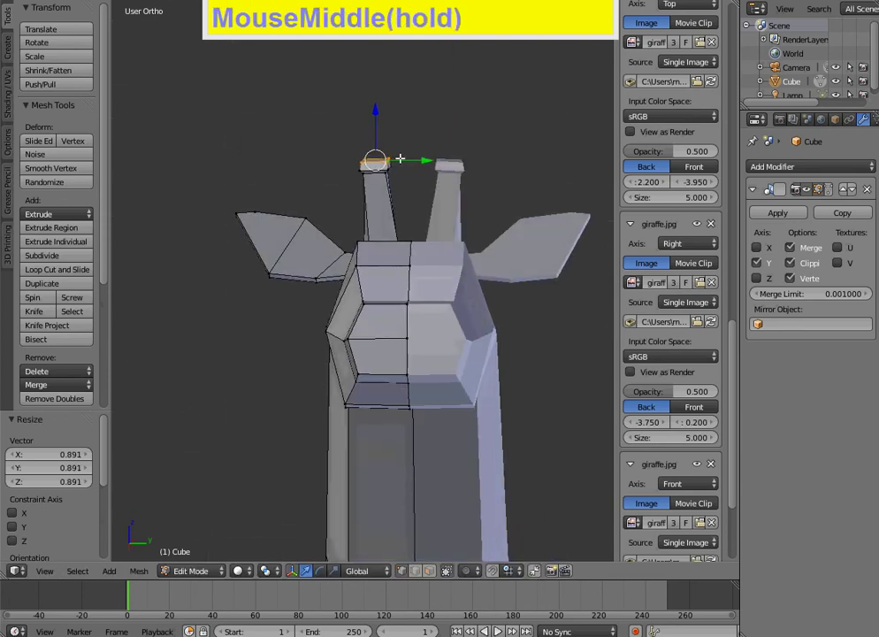
pyautogui.press('KP_3')
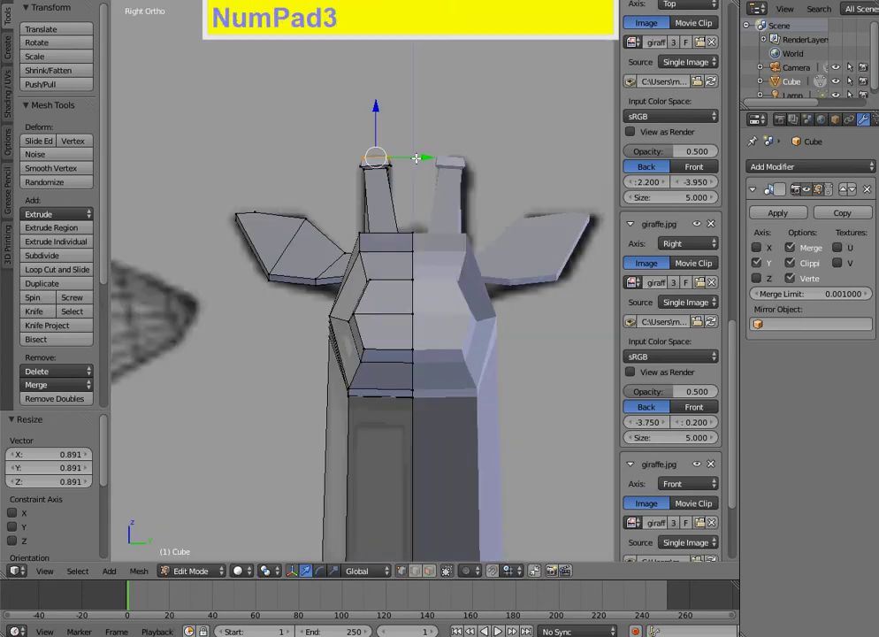
pyautogui.scroll(-2, 417, 159)
pyautogui.moveTo(416, 160); pyautogui.dragTo(414, 291, button='middle')
pyautogui.scroll(3, 422, 328)
pyautogui.scroll(2, 415, 291)
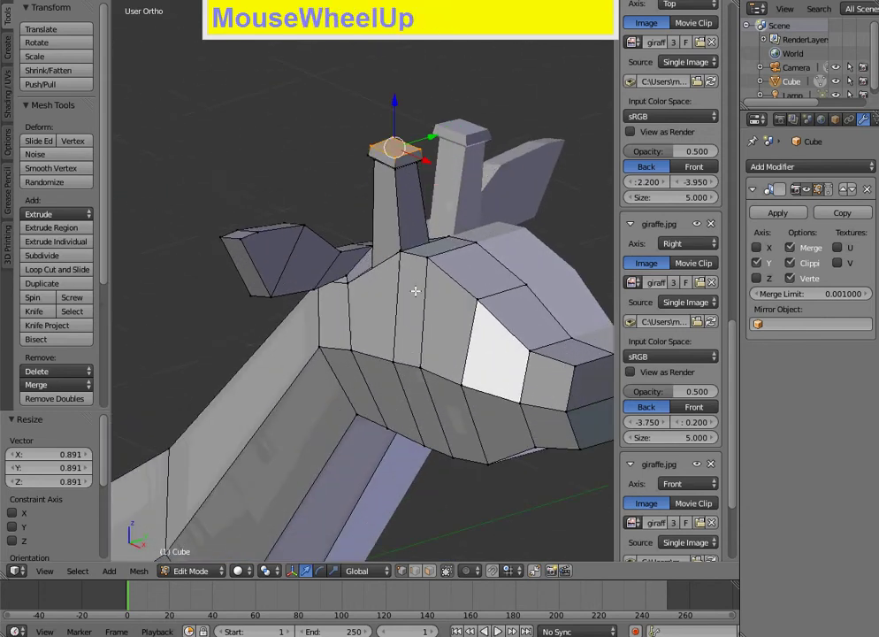
pyautogui.rightClick(415, 343)
pyautogui.keyDown('shift'); pyautogui.rightClick(460, 363); pyautogui.keyUp('shift')
pyautogui.moveTo(439, 341); pyautogui.dragTo(442, 311)
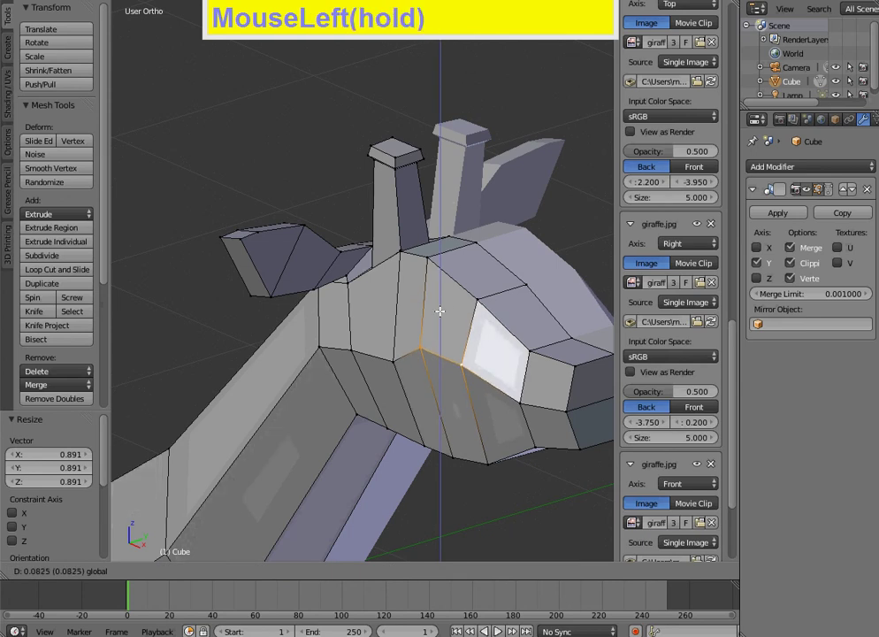
# Step: Move the head's side vertex below the horn 0.122 in X, then raise it with its rear neighbour 0.122 in Z
pyautogui.rightClick(439, 310)
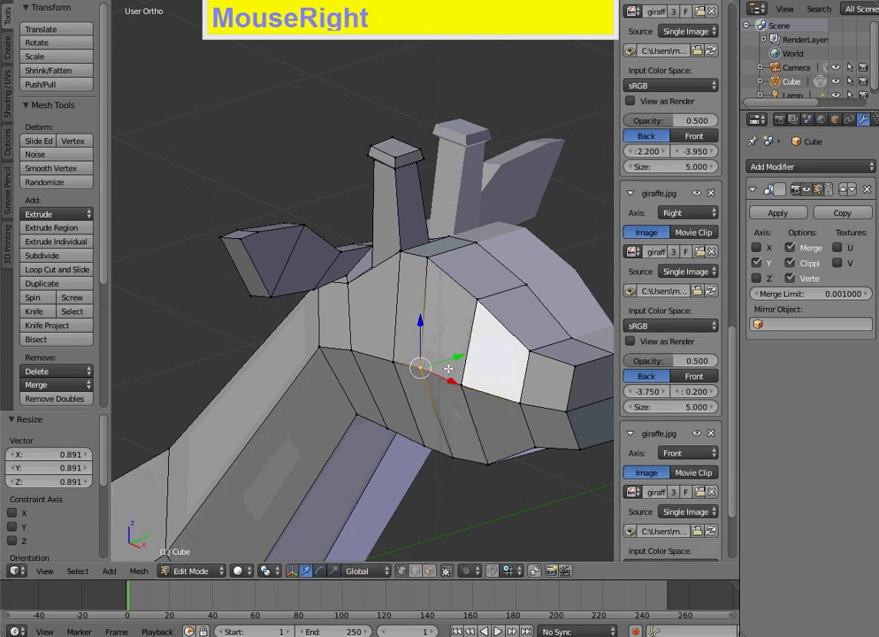
pyautogui.moveTo(458, 382); pyautogui.dragTo(467, 386)
pyautogui.keyDown('shift'); pyautogui.rightClick(387, 353); pyautogui.keyUp('shift')
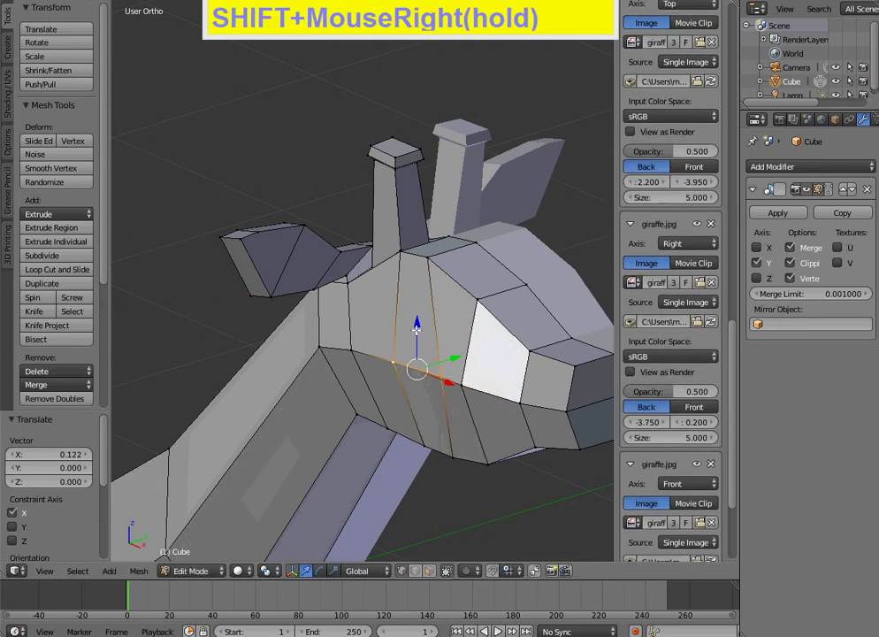
pyautogui.moveTo(416, 327); pyautogui.dragTo(416, 292)
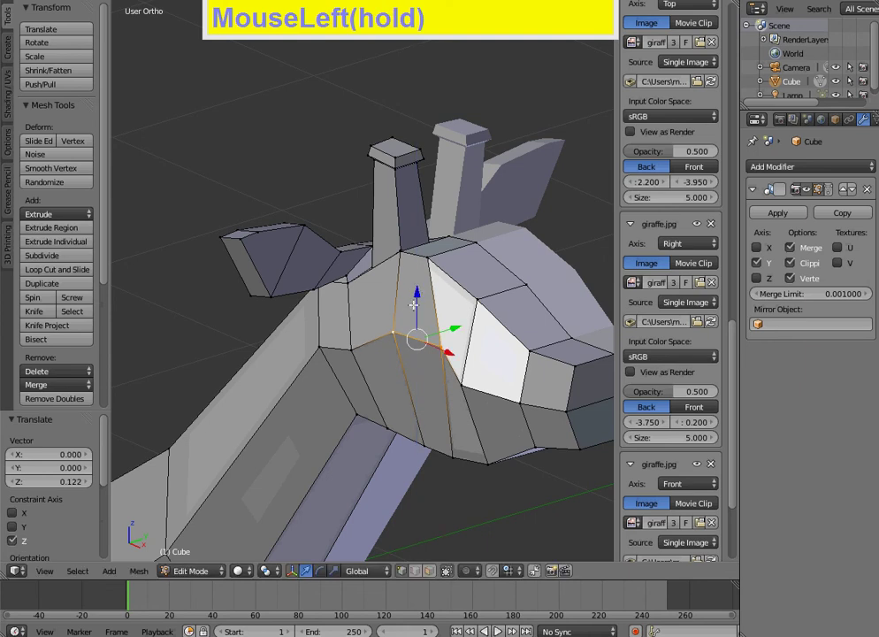
# Step: Extrude the side face below the horn outward by -0.002 in X, -0.039 in Y, 0.020 in Z and scale it to 0.684
pyautogui.keyDown('shift'); pyautogui.rightClick(402, 253); pyautogui.keyUp('shift')
pyautogui.keyDown('shift'); pyautogui.rightClick(388, 339); pyautogui.keyUp('shift')
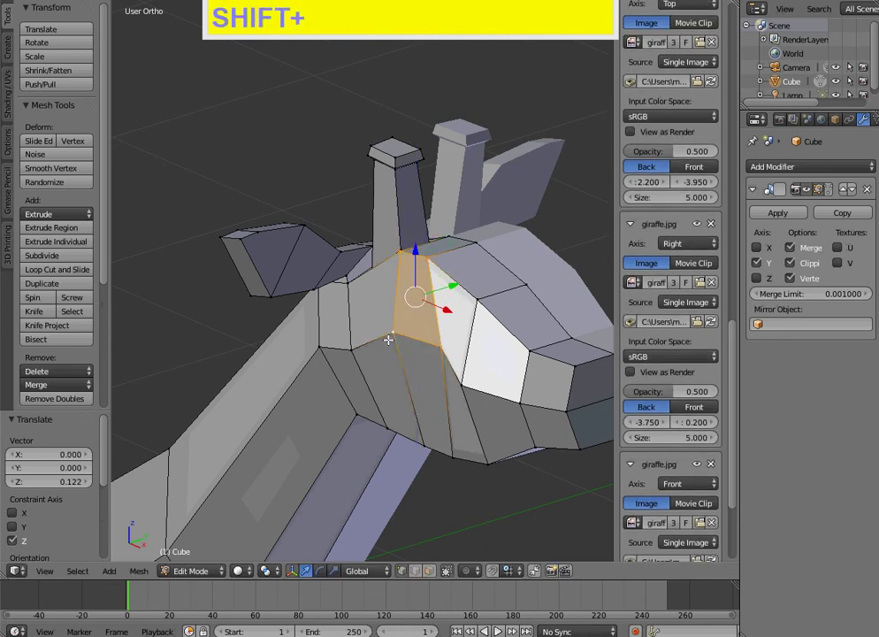
pyautogui.press('e')
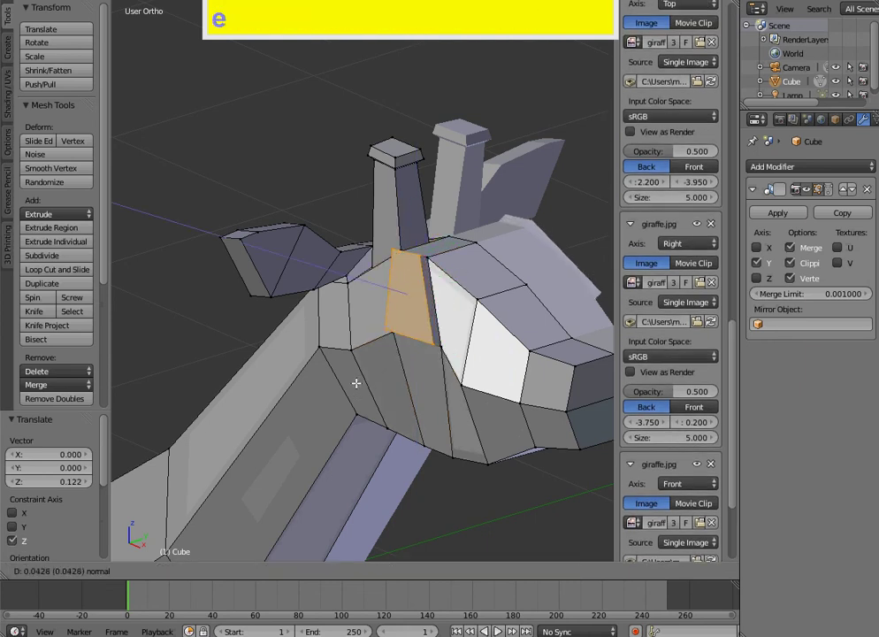
pyautogui.click(356, 382)
pyautogui.press('s')
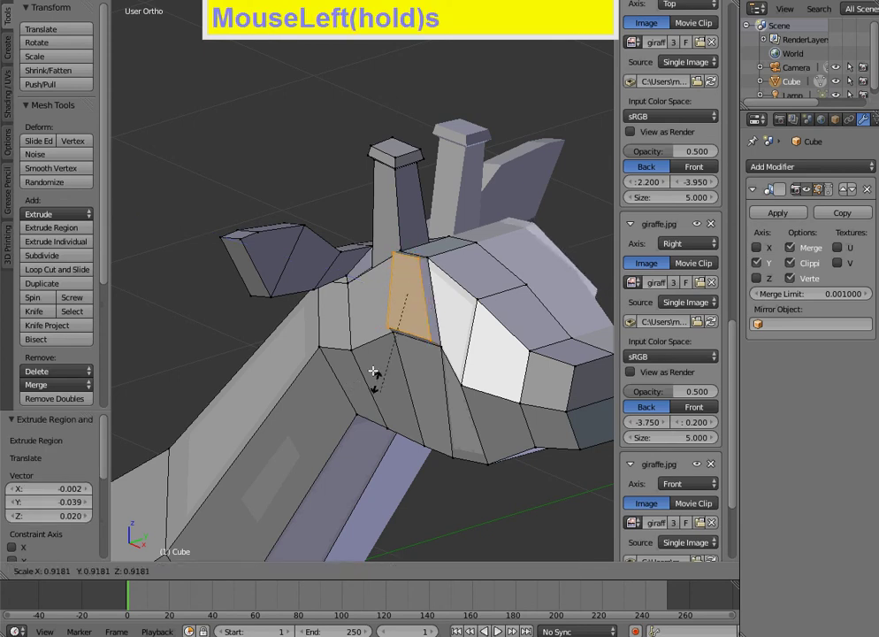
pyautogui.click(369, 363)
pyautogui.scroll(-3, 371, 369)
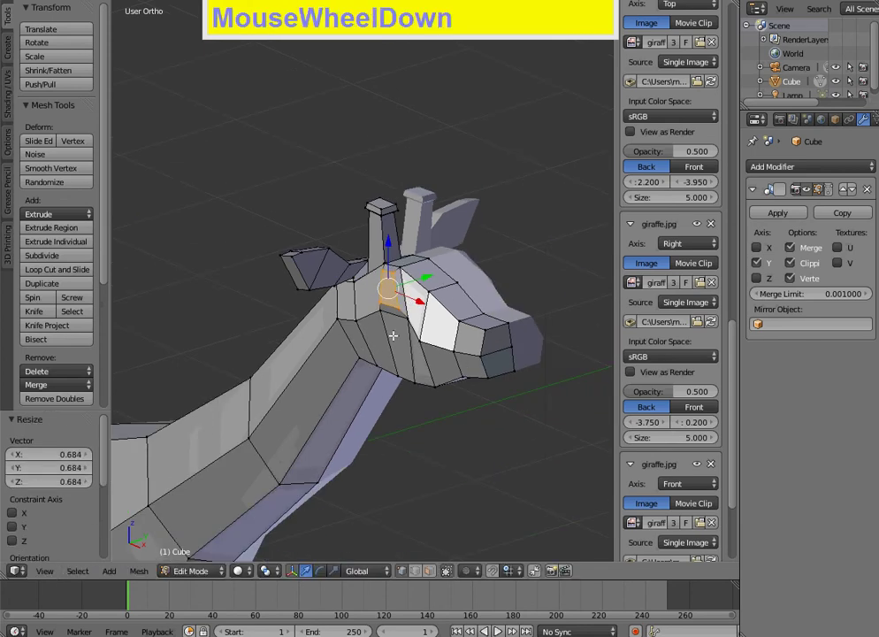
# Step: Move the lower vertices of the extruded brow patch outward by -0.067 in Y
pyautogui.rightClick(394, 311)
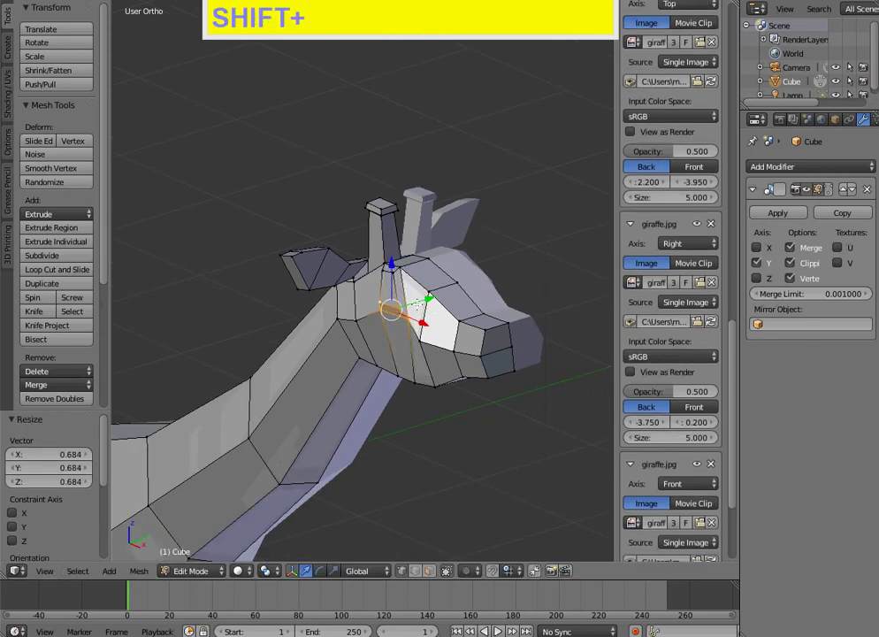
pyautogui.moveTo(417, 304); pyautogui.dragTo(417, 303)
pyautogui.moveTo(417, 304); pyautogui.dragTo(363, 357, button='middle')
pyautogui.scroll(1, 378, 351)
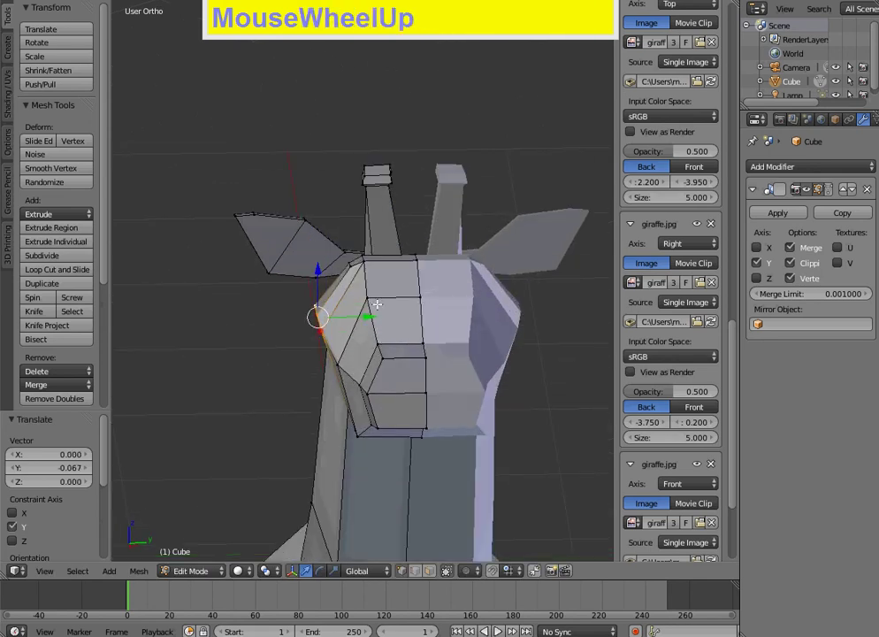
# Step: Raise the brow's lower outer vertices 0.160 in Z and pull its lower edge inward 0.051 in Y
pyautogui.rightClick(317, 315)
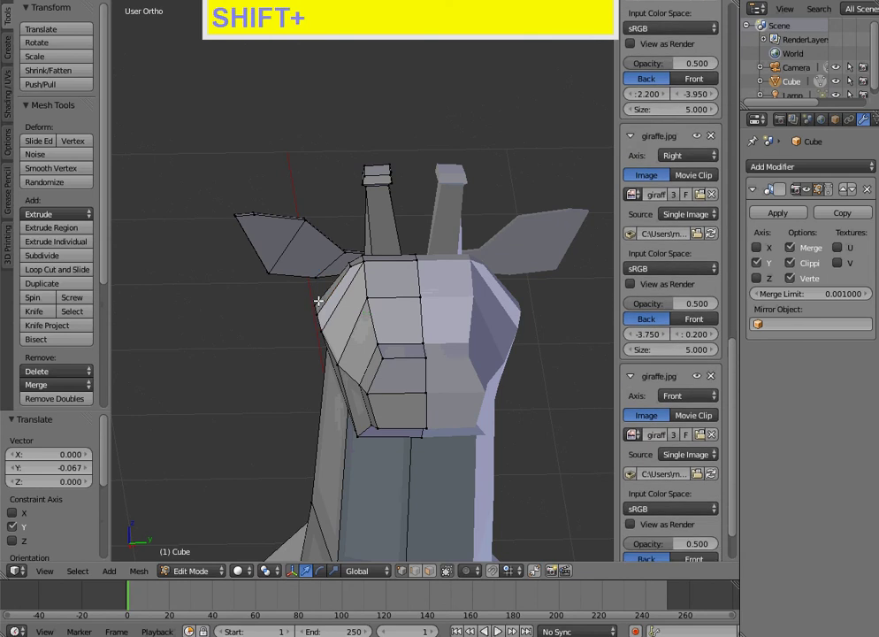
pyautogui.keyDown('shift'); pyautogui.rightClick(318, 313); pyautogui.keyUp('shift')
pyautogui.moveTo(316, 265); pyautogui.dragTo(320, 228)
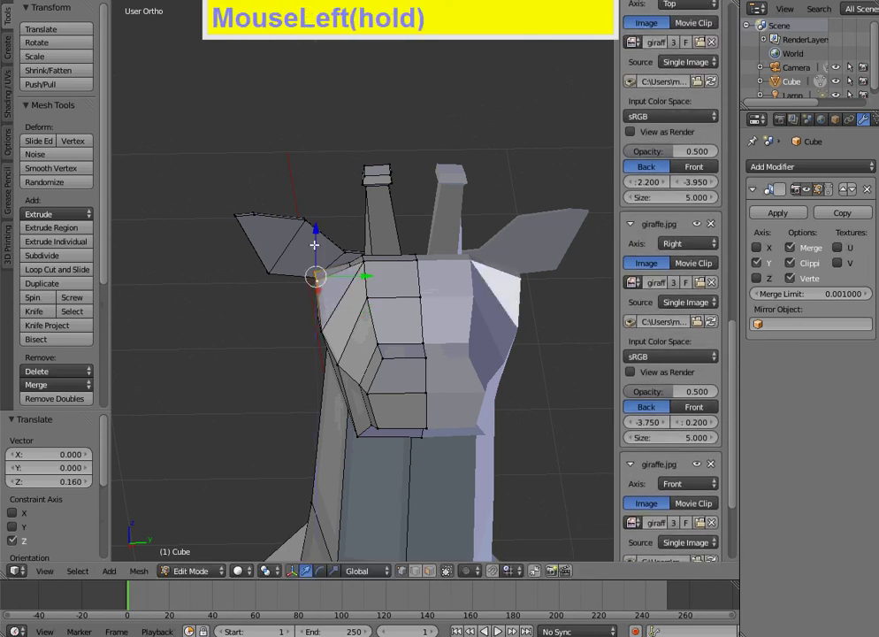
pyautogui.rightClick(318, 283)
pyautogui.moveTo(363, 277); pyautogui.dragTo(374, 279)
# Step: Move the cheek vertices below the brow inward and up, and shift the next vertex toward the muzzle 0.038 in Y
pyautogui.rightClick(323, 327)
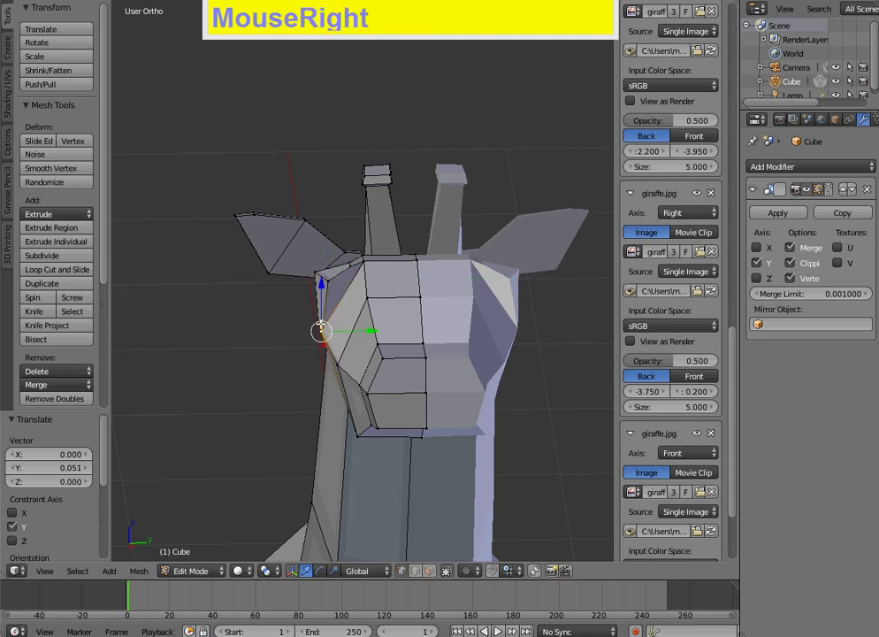
pyautogui.keyDown('shift'); pyautogui.rightClick(321, 323); pyautogui.keyUp('shift')
pyautogui.moveTo(355, 322); pyautogui.dragTo(362, 321)
pyautogui.moveTo(328, 281); pyautogui.dragTo(328, 263)
pyautogui.moveTo(374, 307); pyautogui.dragTo(379, 308)
pyautogui.rightClick(338, 365)
pyautogui.moveTo(386, 363); pyautogui.dragTo(395, 360)
# Step: Narrow the muzzle by moving its front side vertices 0.048 in Y and the side vertices just behind them 0.029 in Y
pyautogui.rightClick(370, 393)
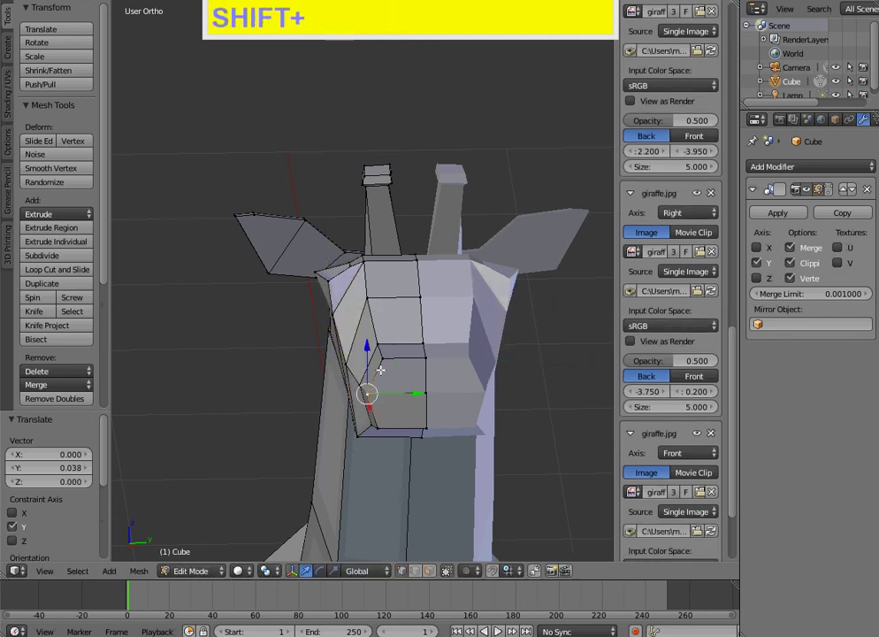
pyautogui.keyDown('shift'); pyautogui.rightClick(382, 360); pyautogui.keyUp('shift')
pyautogui.moveTo(426, 393); pyautogui.dragTo(441, 390)
pyautogui.rightClick(378, 374)
pyautogui.keyDown('shift'); pyautogui.rightClick(378, 345); pyautogui.keyUp('shift')
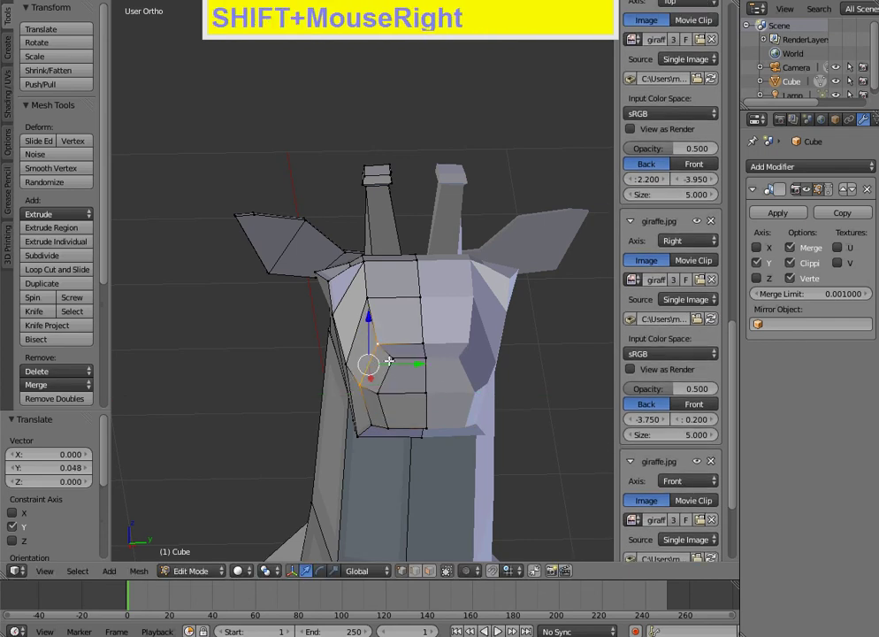
pyautogui.moveTo(410, 382); pyautogui.dragTo(422, 381)
# Step: Lengthen the snout by moving its front-end vertices 0.049 in X
pyautogui.moveTo(344, 381); pyautogui.dragTo(398, 366, button='middle')
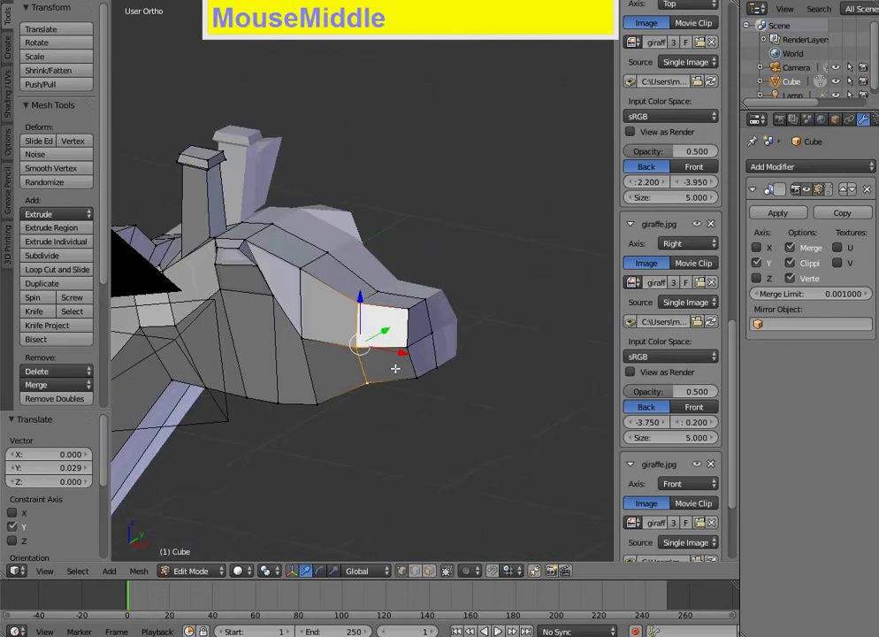
pyautogui.scroll(2, 397, 361)
pyautogui.rightClick(406, 338)
pyautogui.keyDown('shift'); pyautogui.rightClick(416, 418); pyautogui.keyUp('shift')
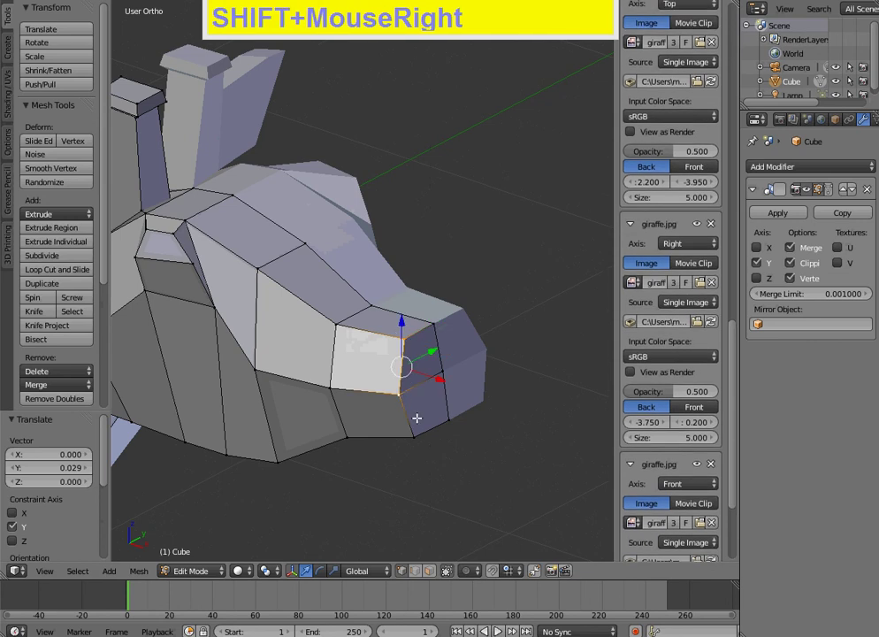
pyautogui.moveTo(441, 342); pyautogui.dragTo(503, 416, button='middle')
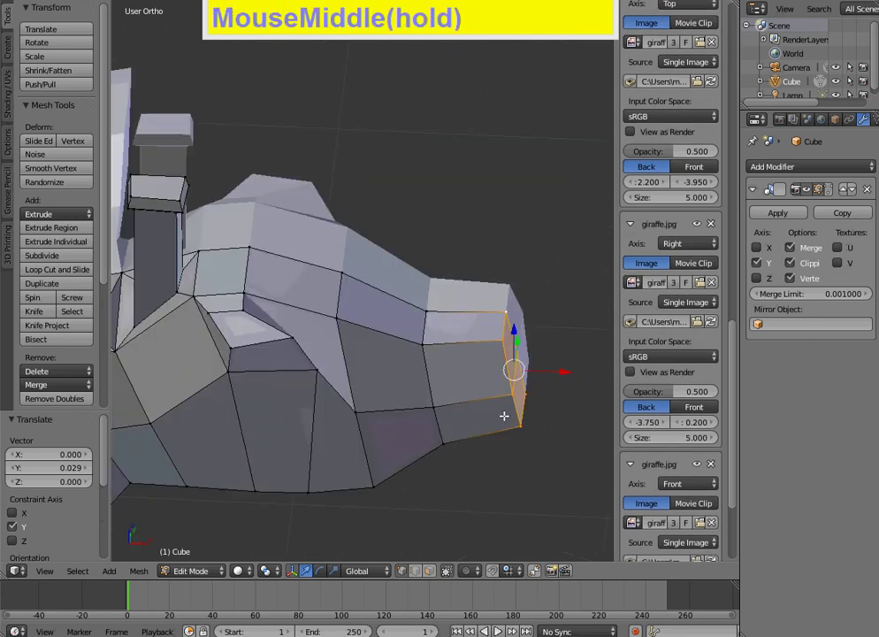
pyautogui.moveTo(560, 371); pyautogui.dragTo(576, 374)
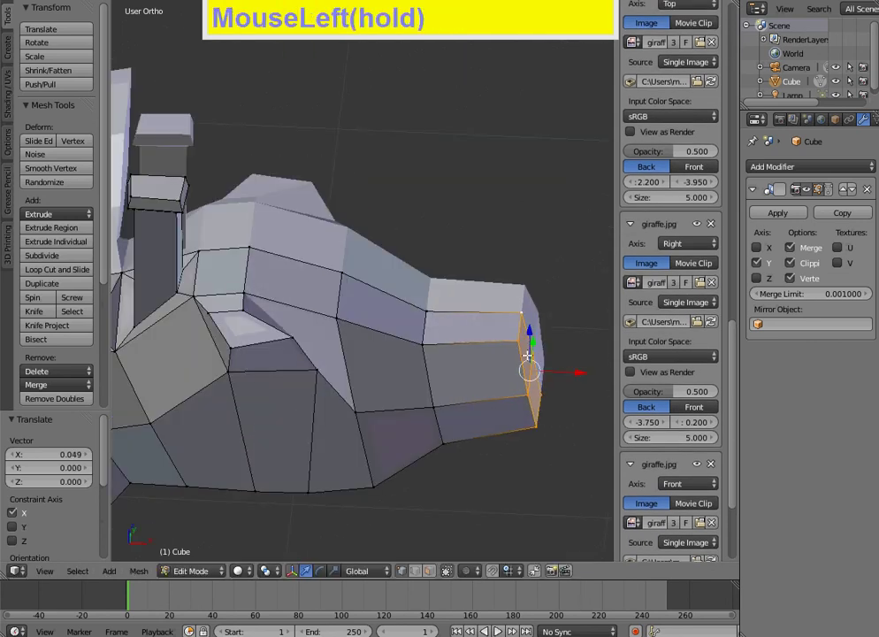
# Step: Add a single loop cut around the snout's front section and slide it back toward the head
pyautogui.hotkey('ctrl', 'r')
pyautogui.click(459, 345)
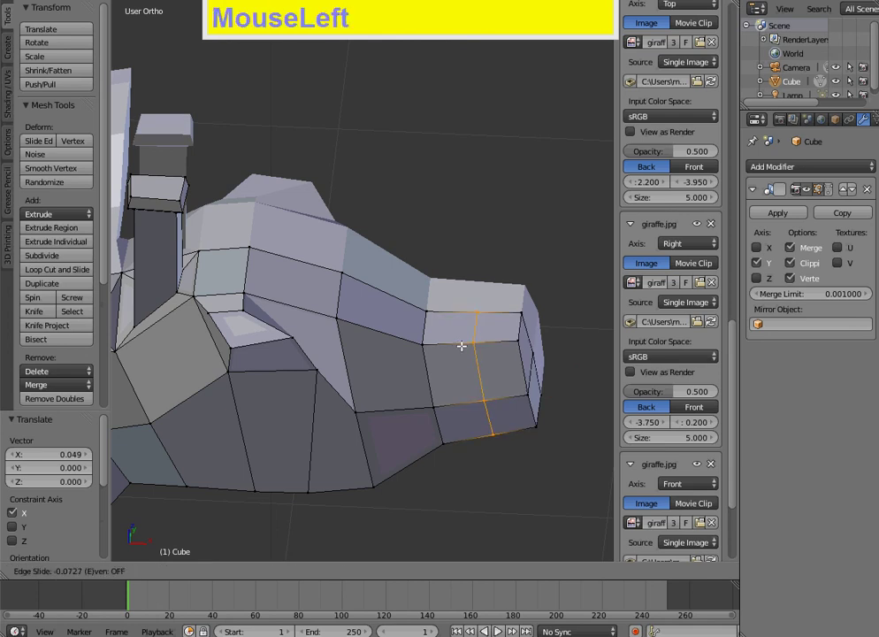
pyautogui.click(432, 344)
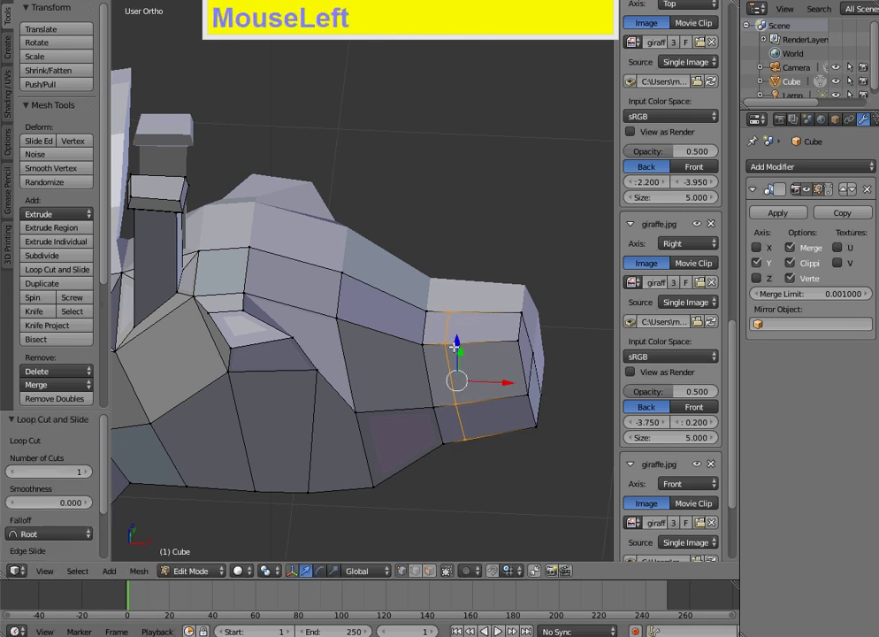
# Step: Extrude the snout faces in front of the new loop, scale them to 1.067 and shift them 0.016 in X
pyautogui.keyDown('shift'); pyautogui.click(499, 334); pyautogui.keyUp('shift')
pyautogui.keyDown('shift'); pyautogui.click(518, 397); pyautogui.keyUp('shift')
pyautogui.keyDown('shift'); pyautogui.click(541, 381); pyautogui.keyUp('shift')
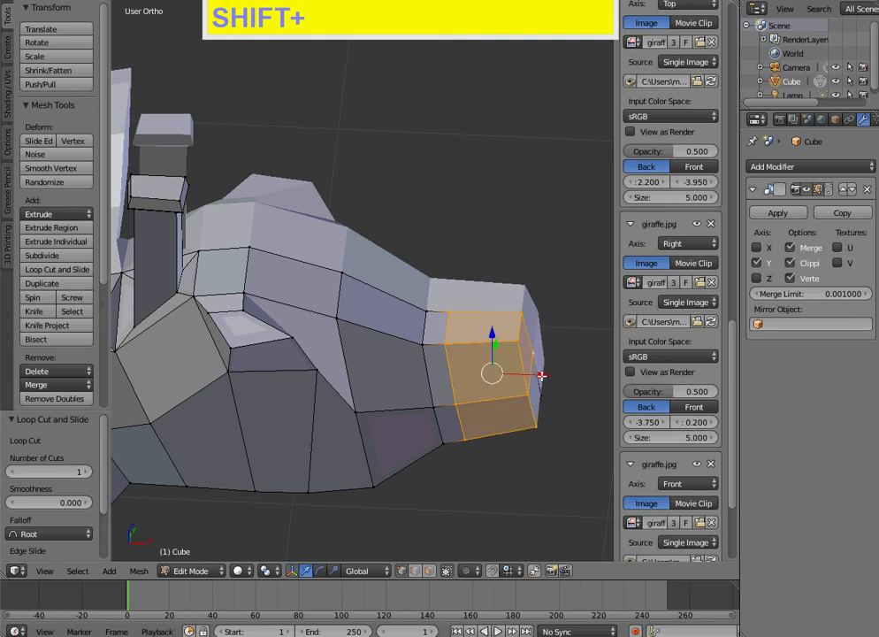
pyautogui.keyDown('shift'); pyautogui.rightClick(535, 399); pyautogui.keyUp('shift')
pyautogui.moveTo(536, 400); pyautogui.dragTo(456, 416, button='middle')
pyautogui.press('e')
pyautogui.click(464, 423)
pyautogui.press('s')
pyautogui.click(481, 432)
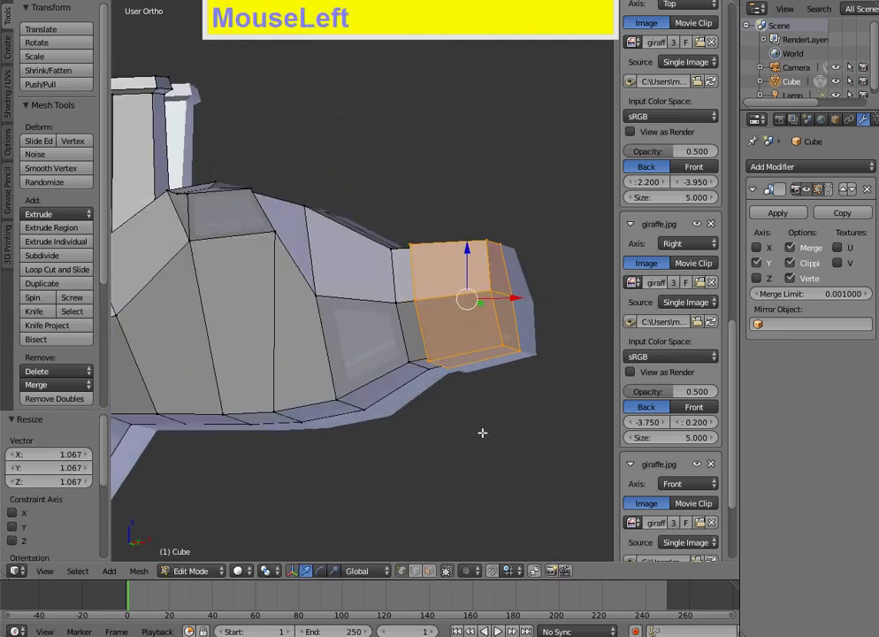
pyautogui.moveTo(523, 310); pyautogui.dragTo(521, 301)
# Step: Scale down the edge loop at the rear of the extruded muzzle
pyautogui.moveTo(522, 301); pyautogui.dragTo(496, 366, button='middle')
pyautogui.keyDown('alt'); pyautogui.rightClick(508, 343); pyautogui.keyUp('alt')
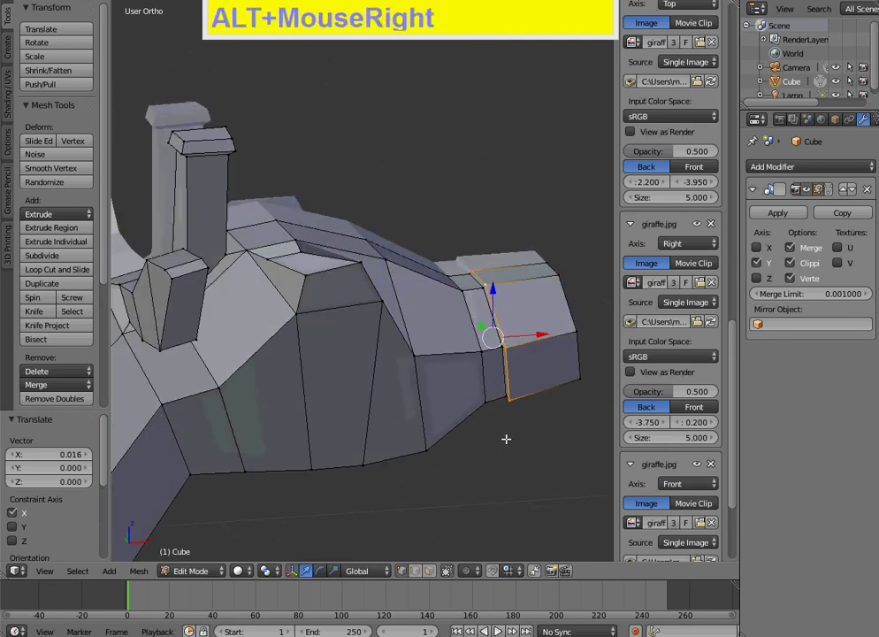
pyautogui.moveTo(506, 438); pyautogui.dragTo(371, 400, button='middle')
pyautogui.press('s')
pyautogui.click(454, 355)
# Step: Adjust the snout's front vertices, moving the upper ones back by -0.025 in X
pyautogui.moveTo(428, 325); pyautogui.dragTo(488, 371, button='middle')
pyautogui.keyDown('shift'); pyautogui.rightClick(465, 310); pyautogui.keyUp('shift')
pyautogui.moveTo(488, 371); pyautogui.dragTo(516, 369)
pyautogui.moveTo(476, 320)
pyautogui.mouseDown()
pyautogui.moveTo(476, 306)
pyautogui.moveTo(491, 316)
pyautogui.mouseUp()
pyautogui.rightClick(445, 311)
pyautogui.keyDown('shift'); pyautogui.rightClick(481, 299); pyautogui.keyUp('shift')
# Step: Move the snout tip's upper outer vertex -0.032 in Z and raise its two lower front vertices 0.042 in Z
pyautogui.rightClick(445, 314)
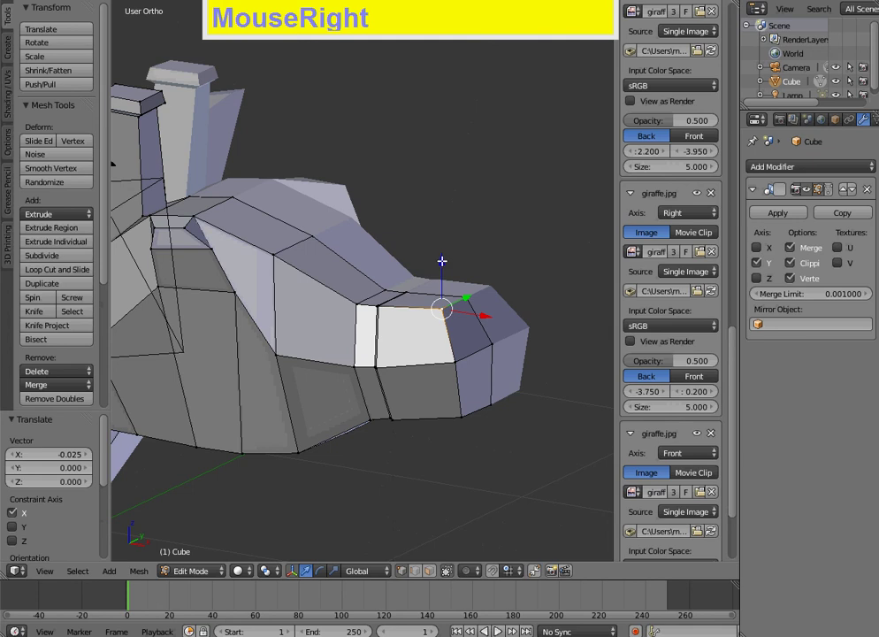
pyautogui.moveTo(441, 261); pyautogui.dragTo(441, 275)
pyautogui.moveTo(446, 292); pyautogui.dragTo(469, 336, button='middle')
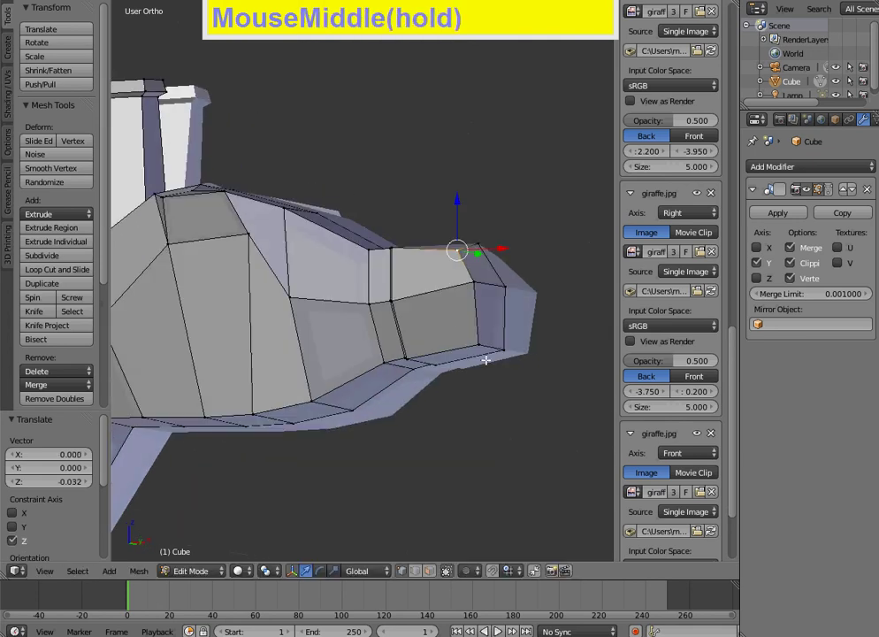
pyautogui.rightClick(476, 345)
pyautogui.keyDown('shift'); pyautogui.rightClick(492, 314); pyautogui.keyUp('shift')
pyautogui.moveTo(494, 314); pyautogui.dragTo(490, 287)
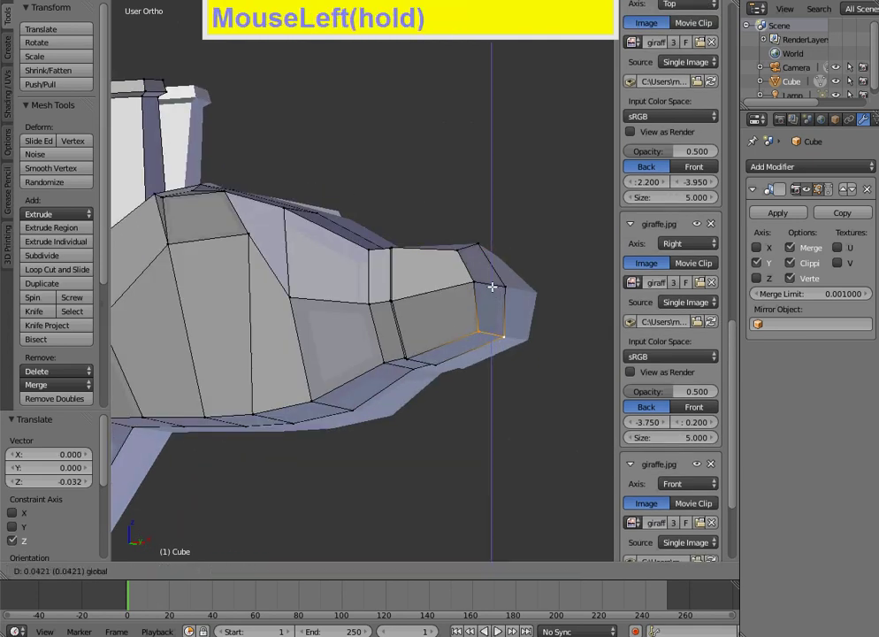
# Step: Extrude the muzzle's bottom face downward by 0.007 in X and -0.020 in Z, and switch to the front view
pyautogui.keyDown('shift'); pyautogui.rightClick(438, 360); pyautogui.keyUp('shift')
pyautogui.keyDown('shift'); pyautogui.rightClick(478, 356); pyautogui.keyUp('shift')
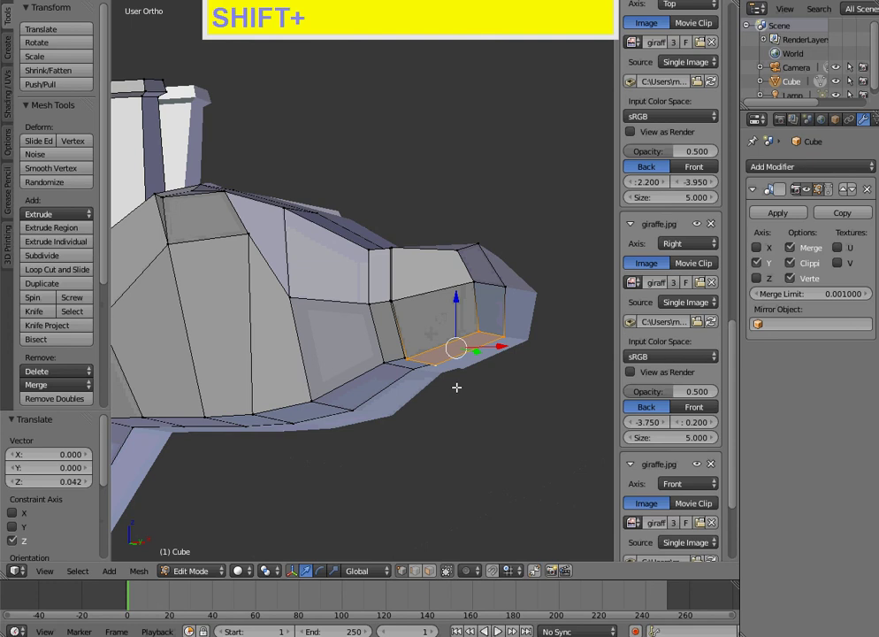
pyautogui.press('e')
pyautogui.click(455, 392)
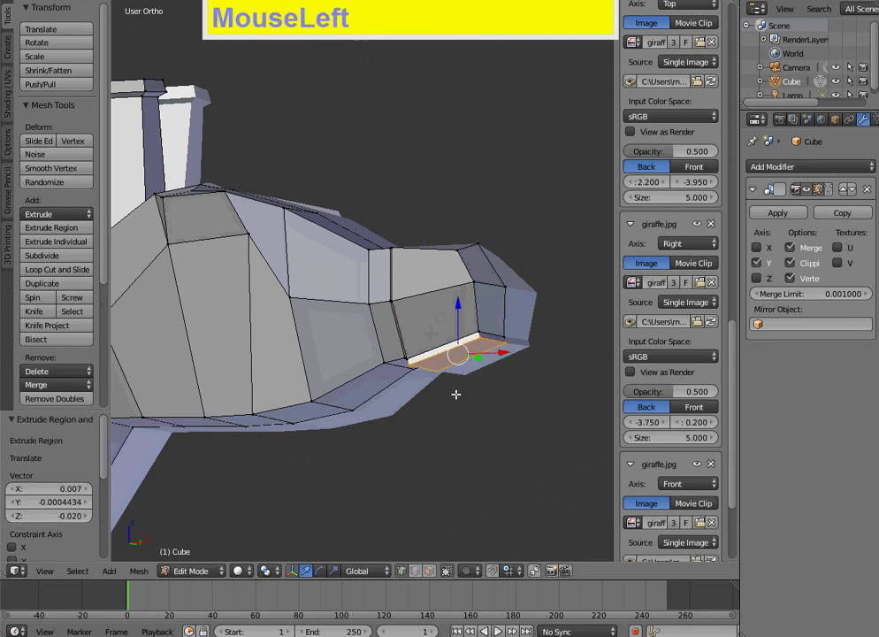
pyautogui.press('KP_1')
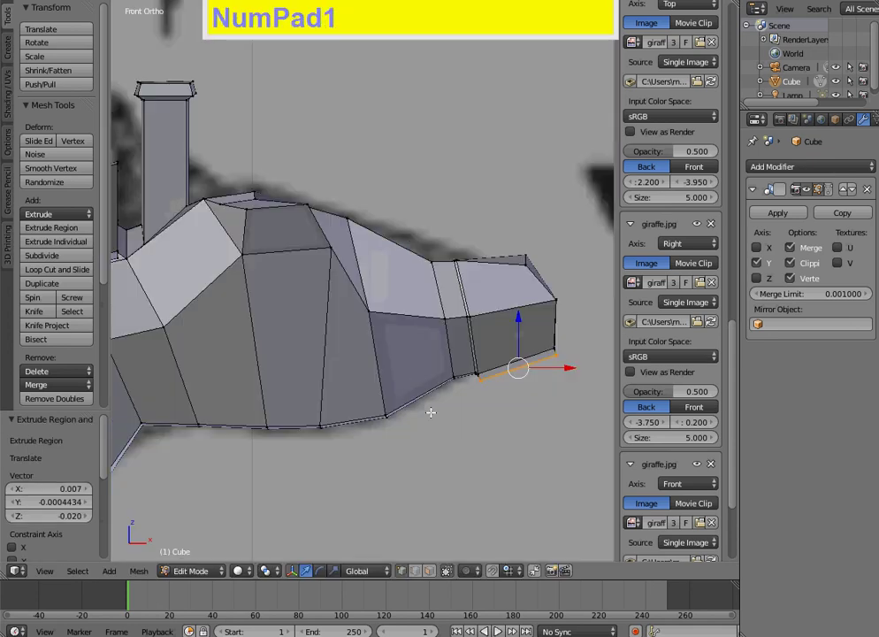
# Step: Rotate the extruded bottom face of the muzzle by 7.305° and move it -0.015 in Z
pyautogui.press('r')
pyautogui.click(462, 442)
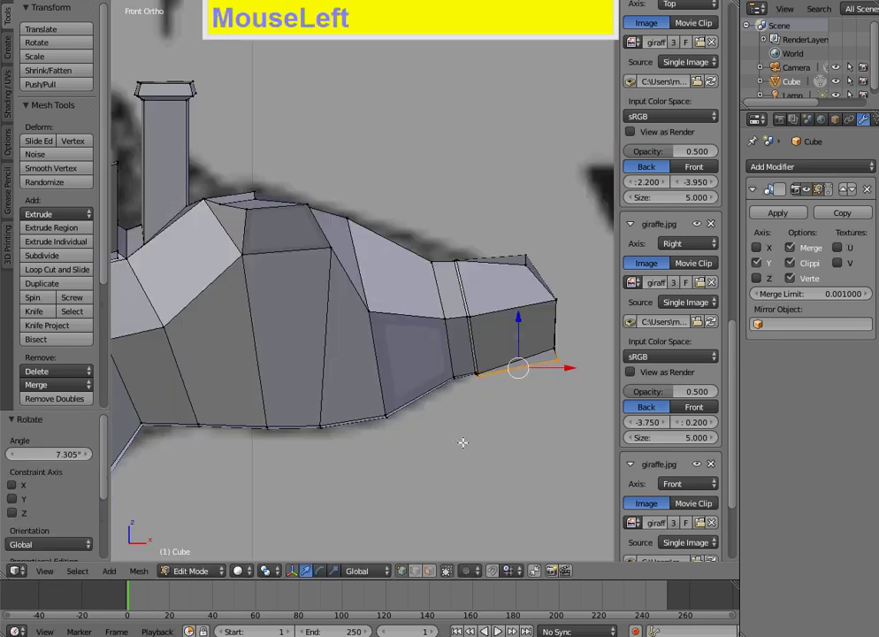
pyautogui.moveTo(519, 324); pyautogui.dragTo(520, 329)
pyautogui.scroll(-5, 479, 317)
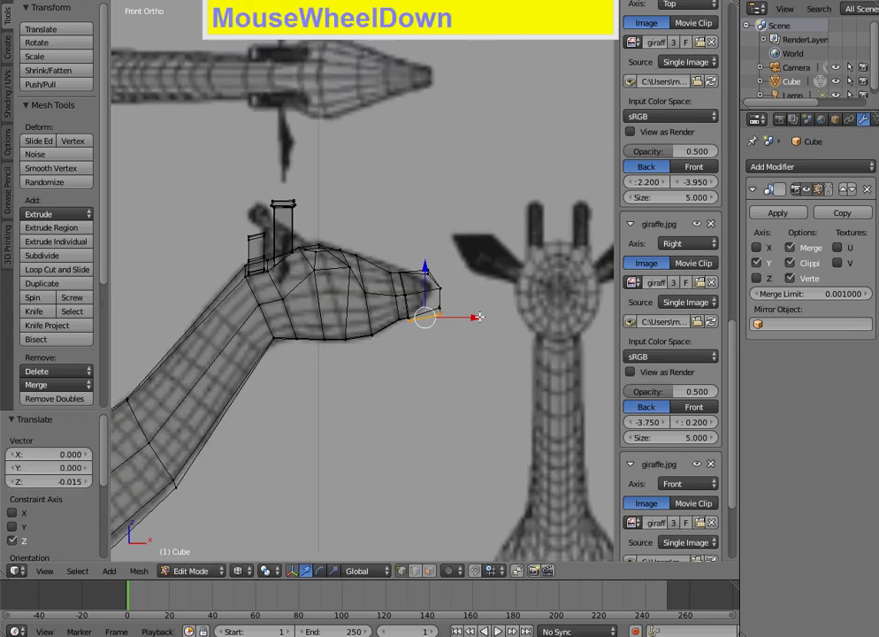
# Step: Select the outer vertices along the muzzle's lower front edge, lower them, and check the head's shape in object mode
pyautogui.moveTo(479, 291)
pyautogui.mouseDown(button='middle')
pyautogui.moveTo(237, 361)
pyautogui.moveTo(255, 332)
pyautogui.moveTo(330, 372)
pyautogui.moveTo(389, 321)
pyautogui.moveTo(308, 310)
pyautogui.moveTo(270, 318)
pyautogui.mouseUp(button='middle')
pyautogui.press('z')
pyautogui.press('Tab')
pyautogui.scroll(3, 314, 329)
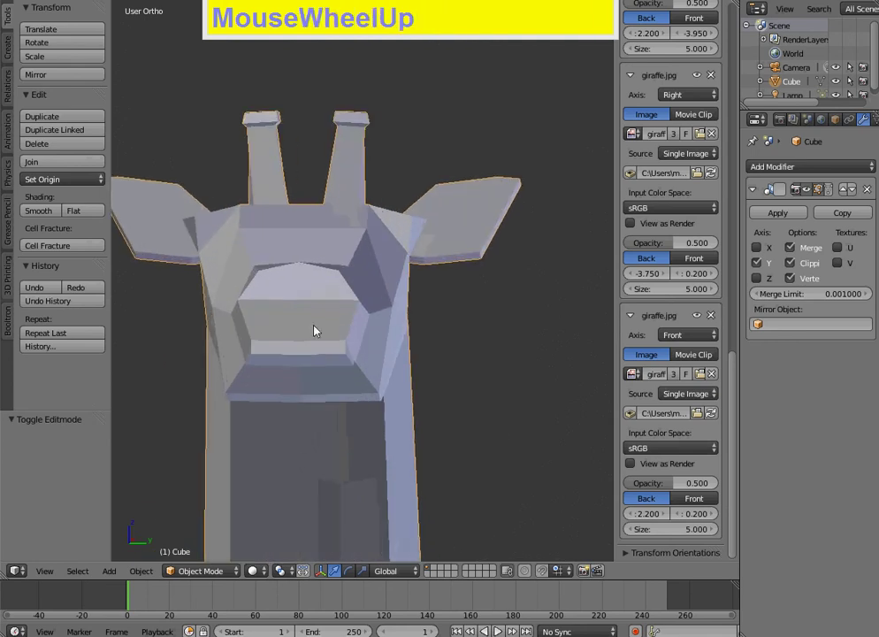
pyautogui.press('Tab')
pyautogui.rightClick(299, 354)
pyautogui.keyDown('shift'); pyautogui.rightClick(308, 351); pyautogui.keyUp('shift')
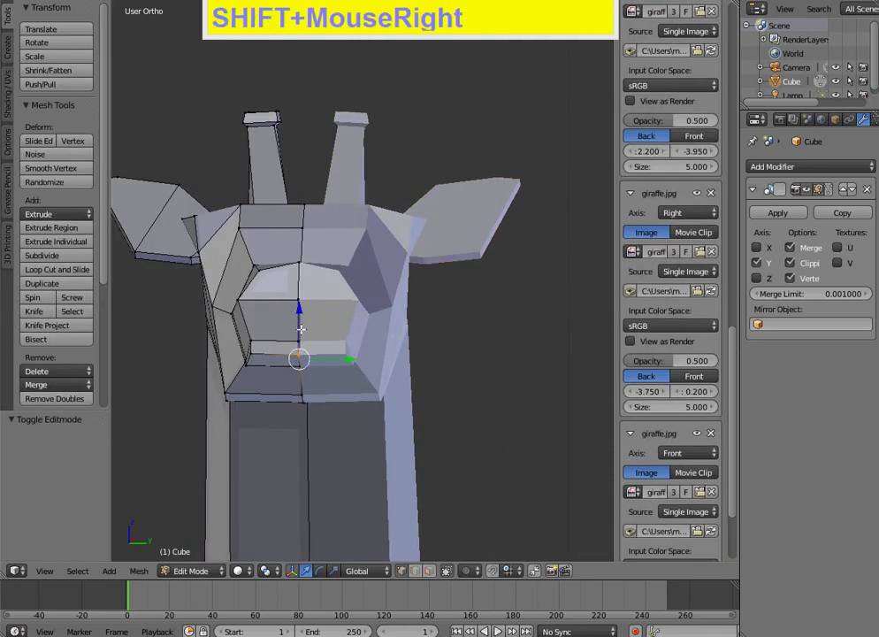
pyautogui.moveTo(324, 393); pyautogui.dragTo(336, 341, button='middle')
pyautogui.rightClick(354, 292)
pyautogui.keyDown('shift'); pyautogui.rightClick(342, 308); pyautogui.keyUp('shift')
pyautogui.moveTo(330, 311); pyautogui.dragTo(332, 364)
pyautogui.press('Tab')
pyautogui.moveTo(239, 370); pyautogui.dragTo(356, 307, button='middle')
pyautogui.press('Tab')
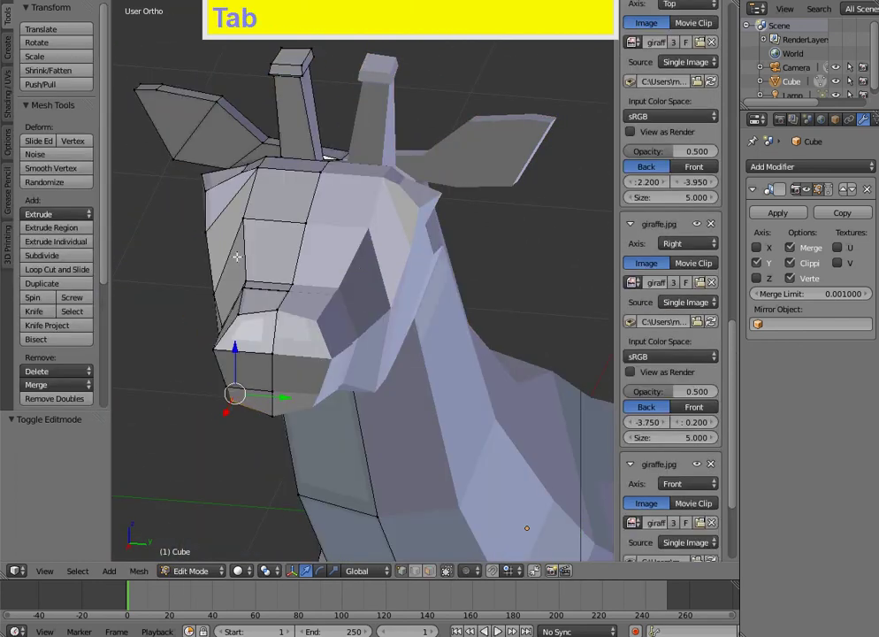
# Step: Move the vertices on the side of the face between brow and cheek 0.048 inward in Y
pyautogui.moveTo(237, 256); pyautogui.dragTo(239, 212, button='middle')
pyautogui.keyDown('shift'); pyautogui.rightClick(224, 297); pyautogui.keyUp('shift')
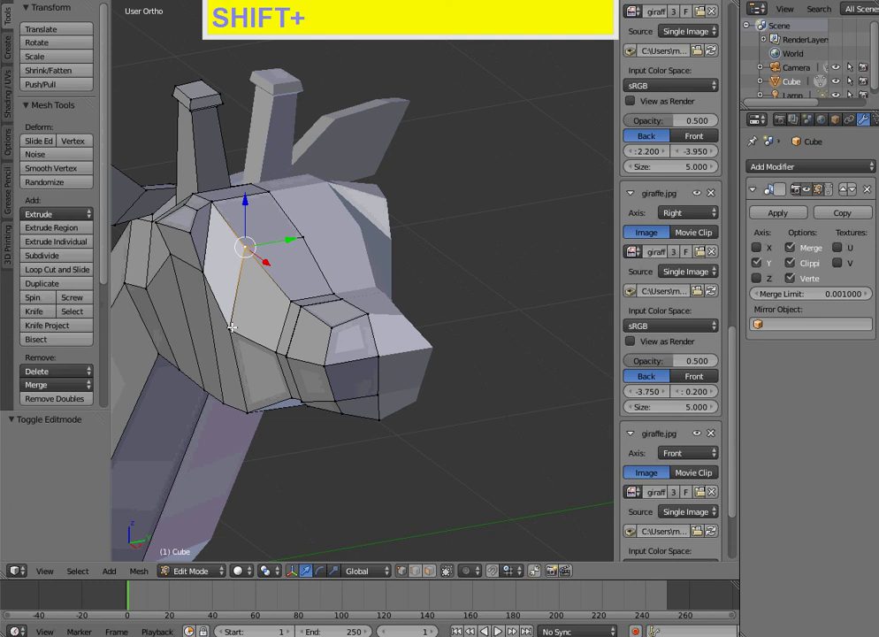
pyautogui.keyDown('shift'); pyautogui.rightClick(181, 259); pyautogui.keyUp('shift')
pyautogui.moveTo(181, 259); pyautogui.dragTo(242, 266, button='middle')
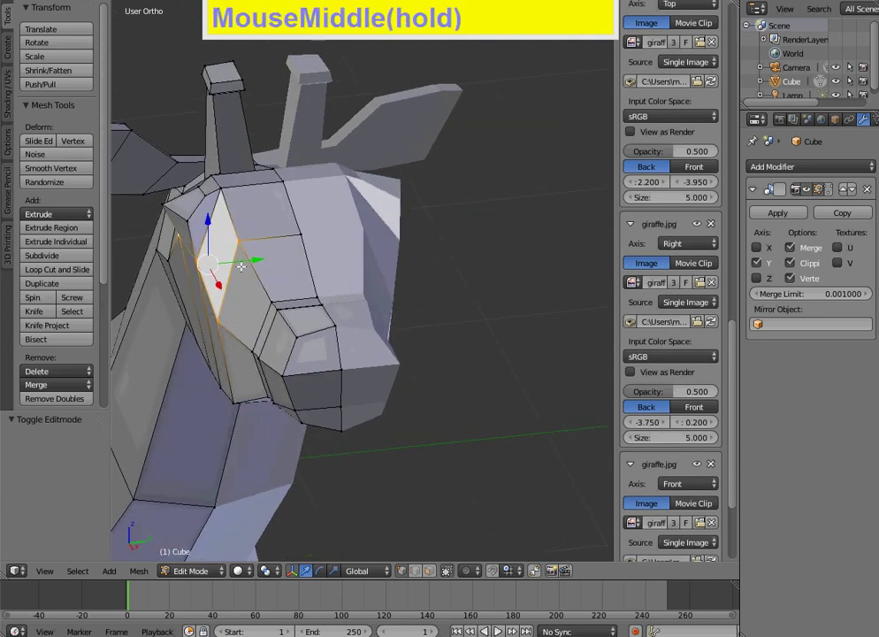
pyautogui.moveTo(241, 266); pyautogui.dragTo(263, 265)
# Step: Move the two outer lower jaw vertices 0.045 inward in Y, then raise the rear jaw vertex and shift it 0.015 in Y
pyautogui.moveTo(264, 265); pyautogui.dragTo(304, 290, button='middle')
pyautogui.rightClick(232, 386)
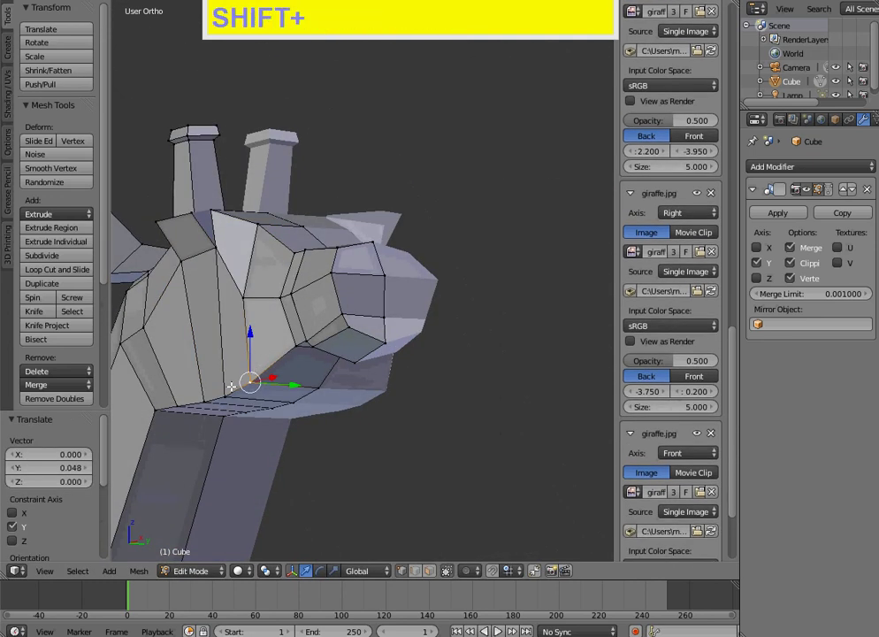
pyautogui.keyDown('shift'); pyautogui.rightClick(208, 385); pyautogui.keyUp('shift')
pyautogui.moveTo(228, 343); pyautogui.dragTo(236, 402)
pyautogui.rightClick(177, 406)
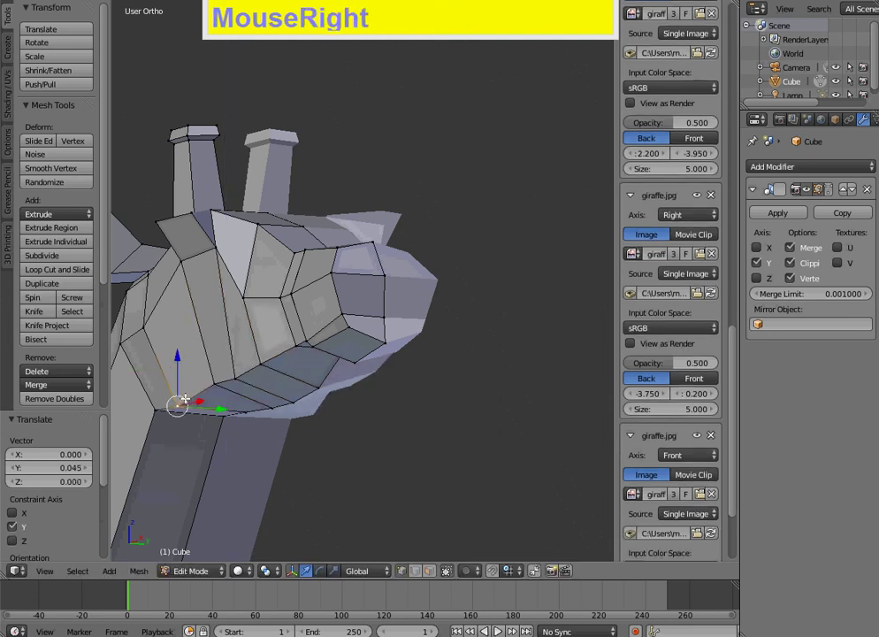
pyautogui.moveTo(177, 371); pyautogui.dragTo(179, 344)
pyautogui.moveTo(220, 397); pyautogui.dragTo(227, 397)
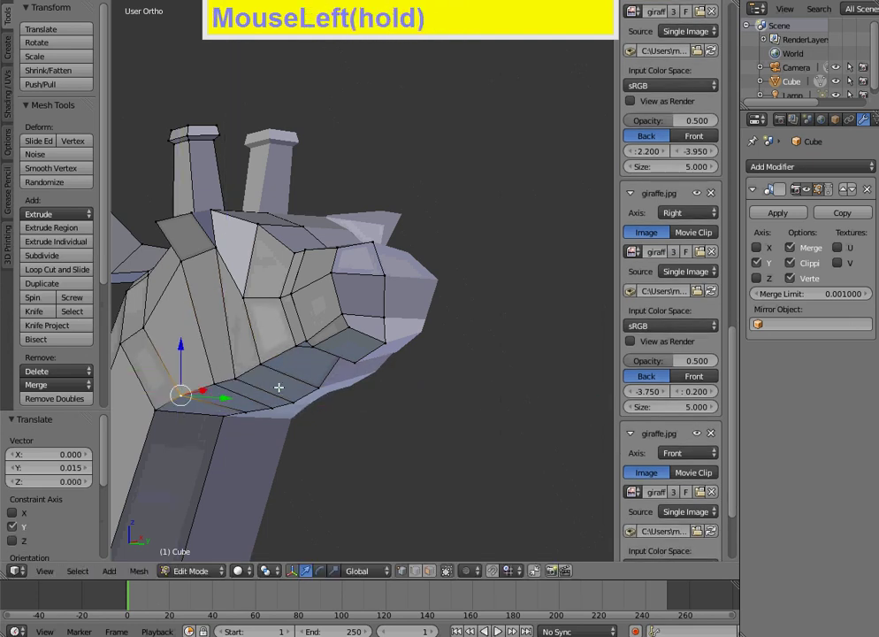
# Step: Examine the shaped head and the whole giraffe model from the front and the side
pyautogui.press('Tab')
pyautogui.moveTo(281, 387); pyautogui.dragTo(213, 437, button='middle')
pyautogui.scroll(-5, 248, 395)
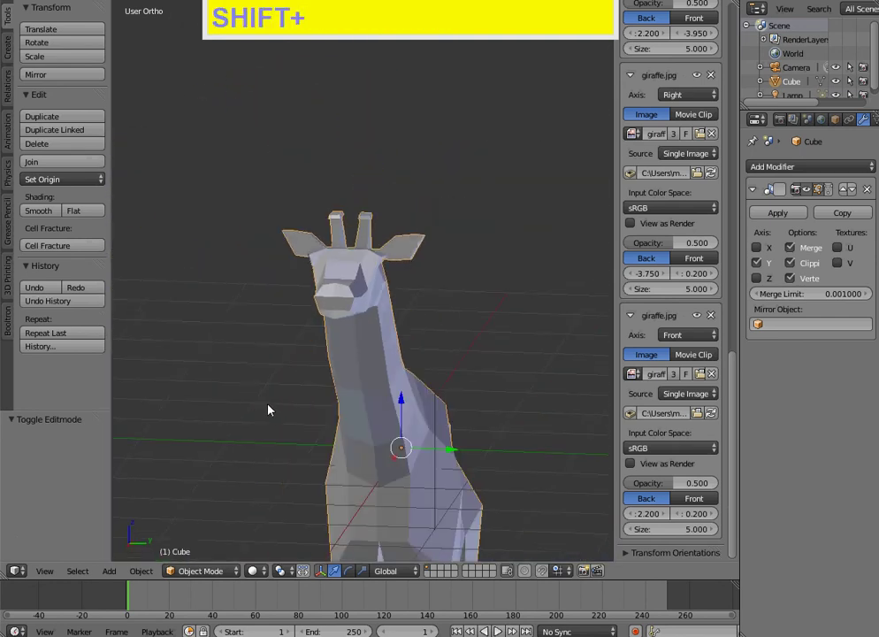
pyautogui.keyDown('shift'); pyautogui.moveTo(269, 410); pyautogui.dragTo(269, 310, button='middle'); pyautogui.keyUp('shift')
pyautogui.scroll(-2, 263, 317)
pyautogui.press('Tab')
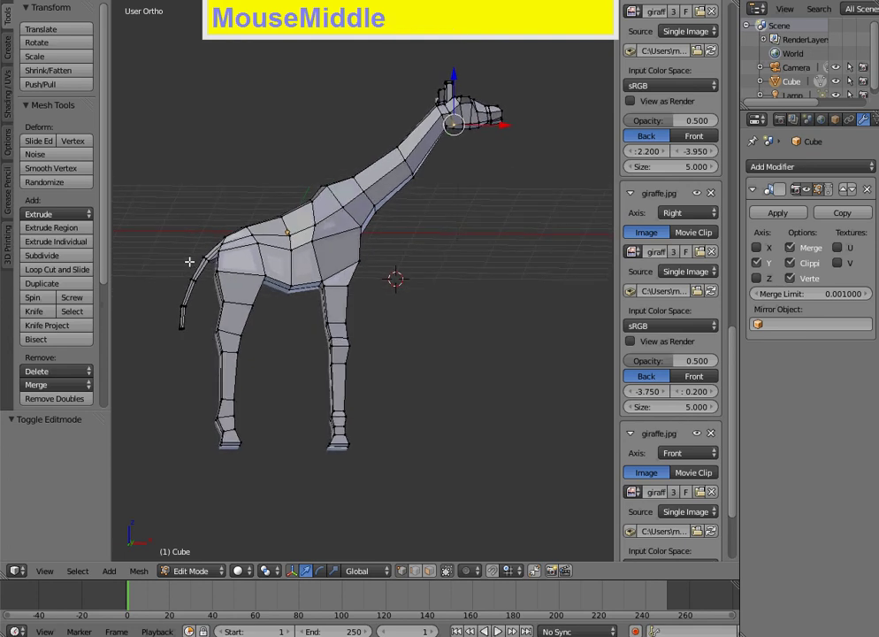
pyautogui.click(46, 325)
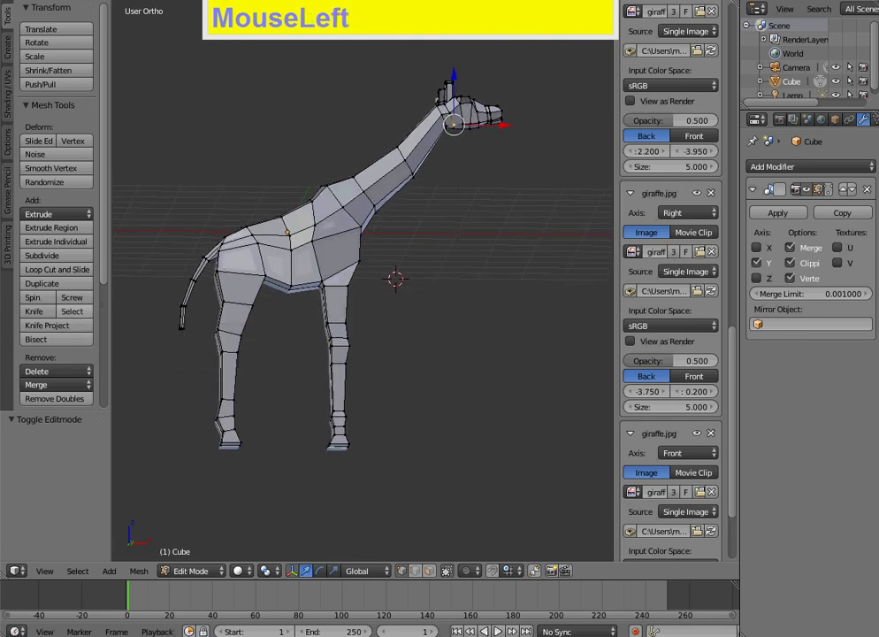